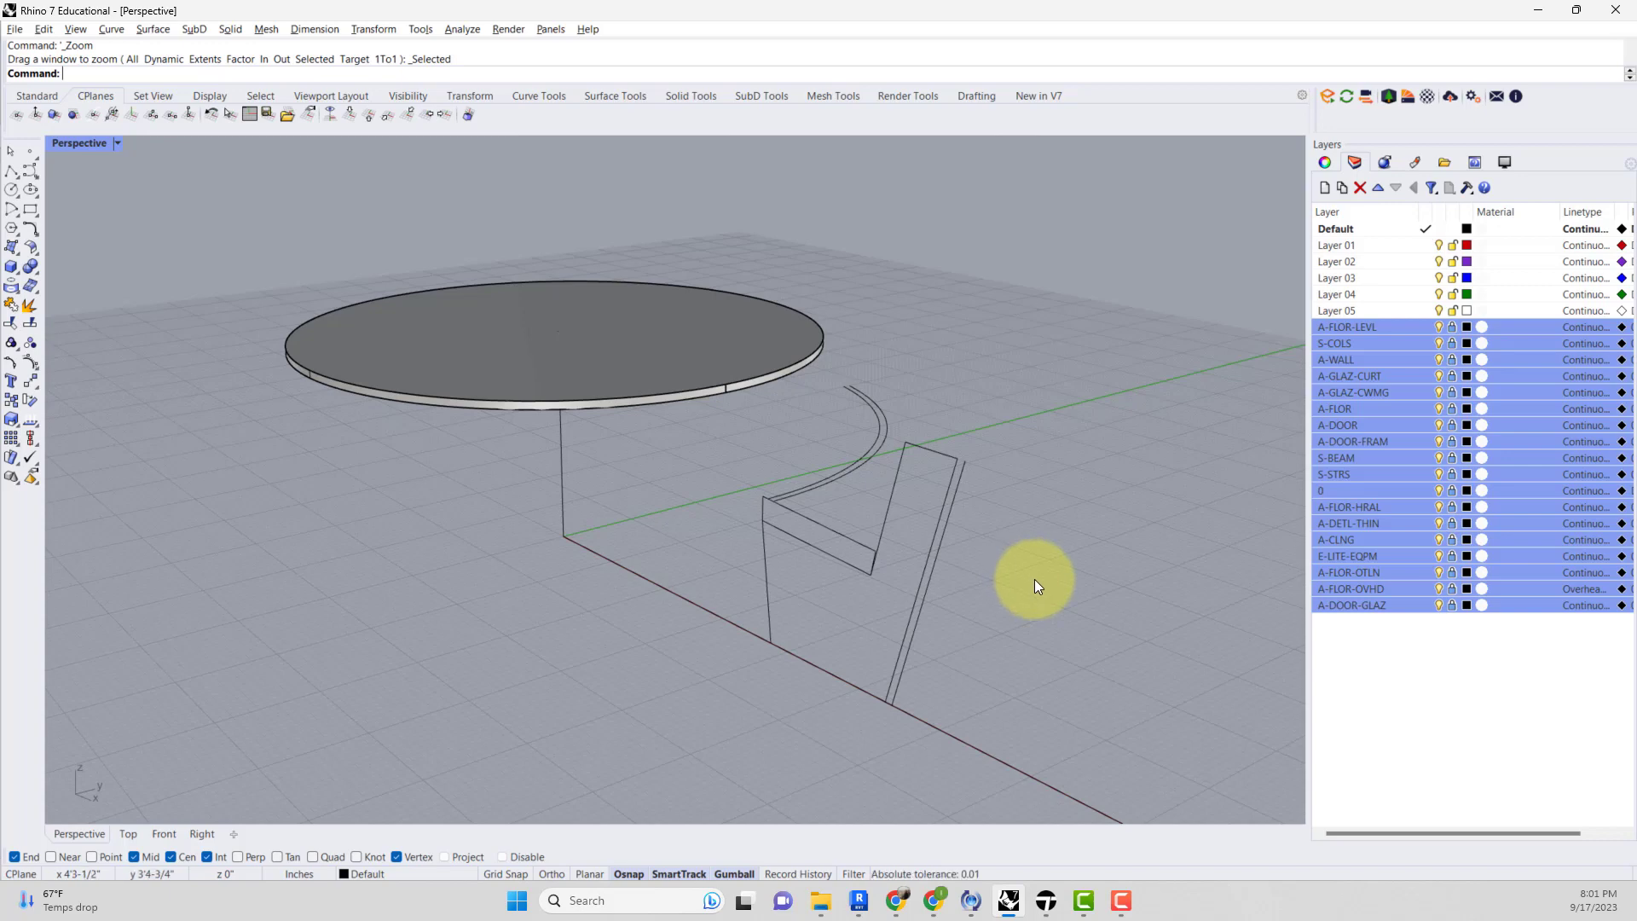
Launch Grasshopper from the Rhino command line.
right_click_drag(1030, 601, 1093, 608)
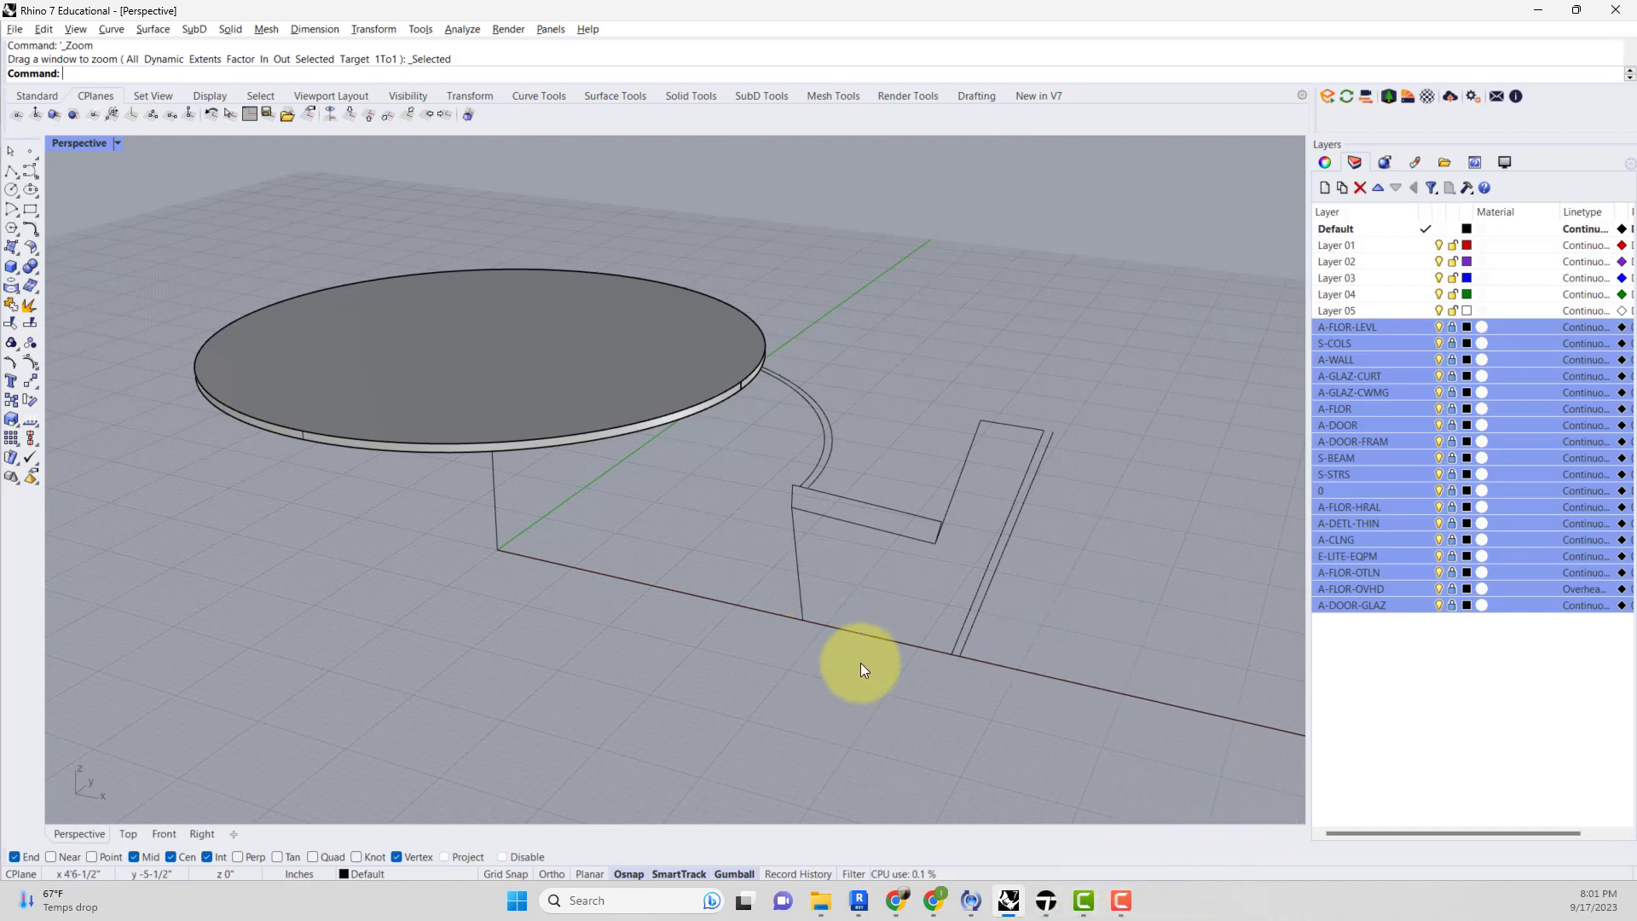
type("Grasshopper")
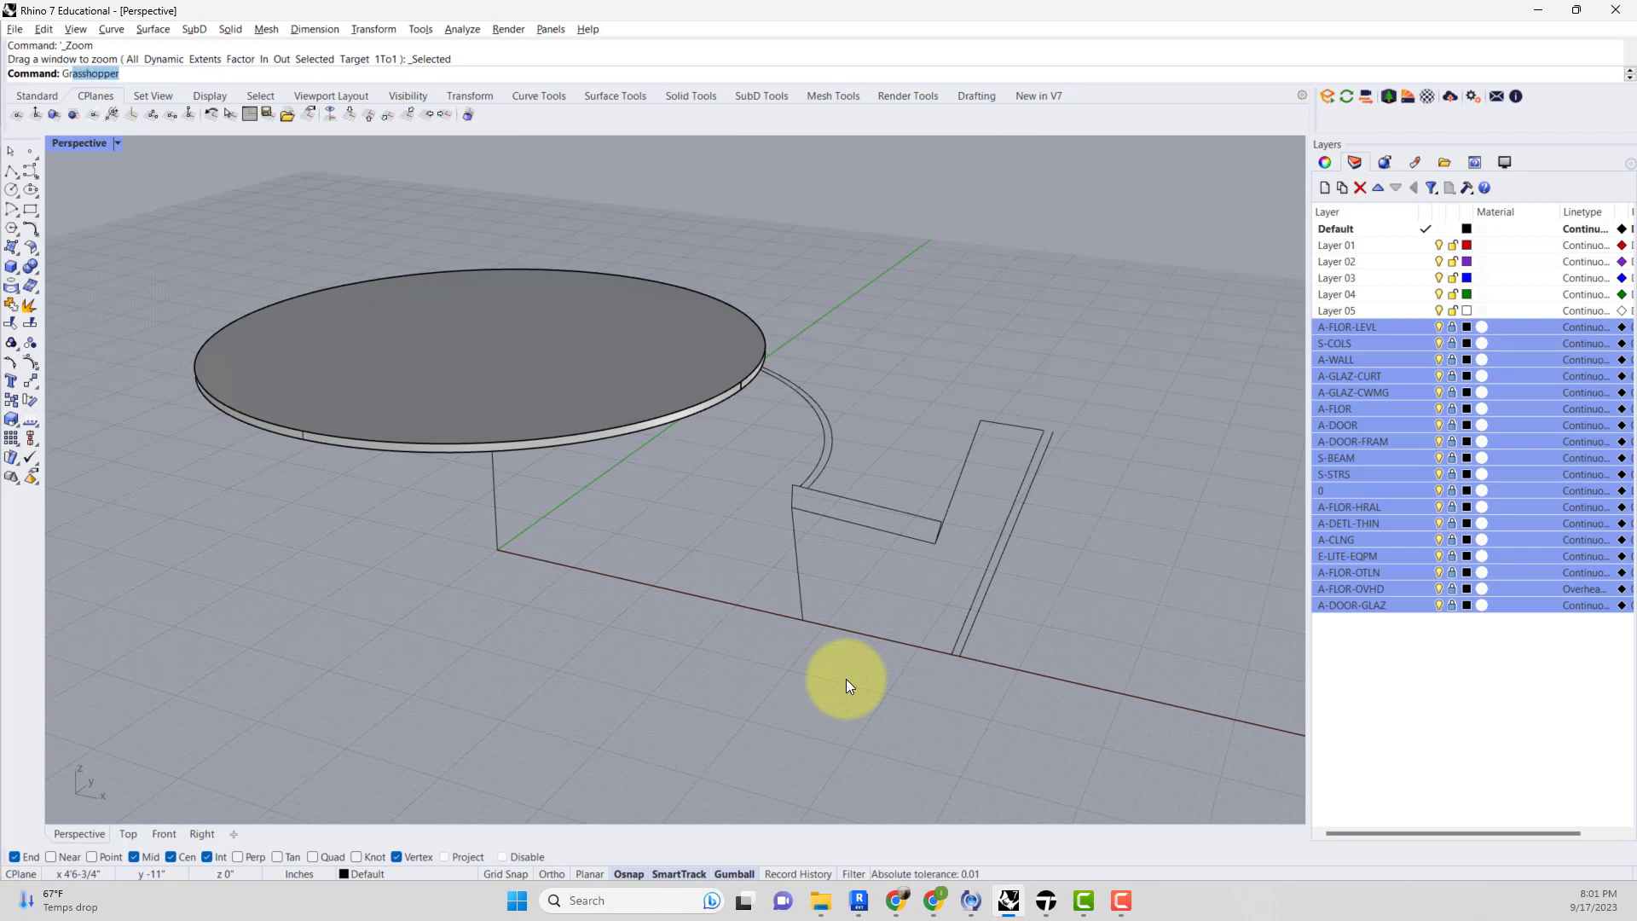
key("Return")
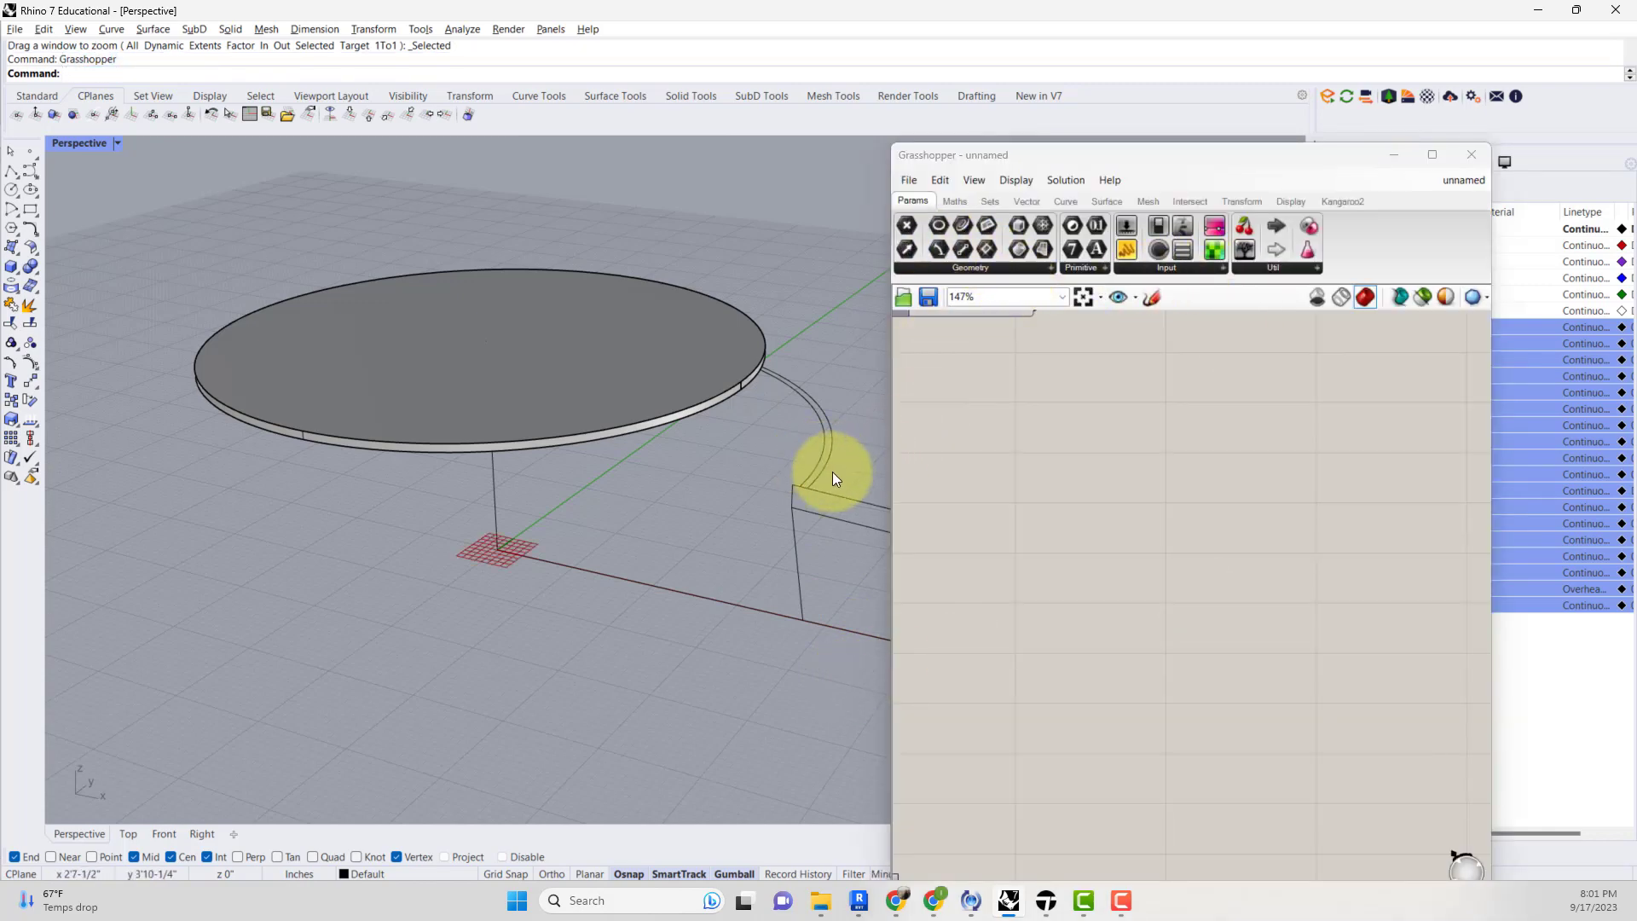
Dock the Grasshopper window to the right half of the screen beside the viewport.
right_click_drag(832, 472, 628, 469)
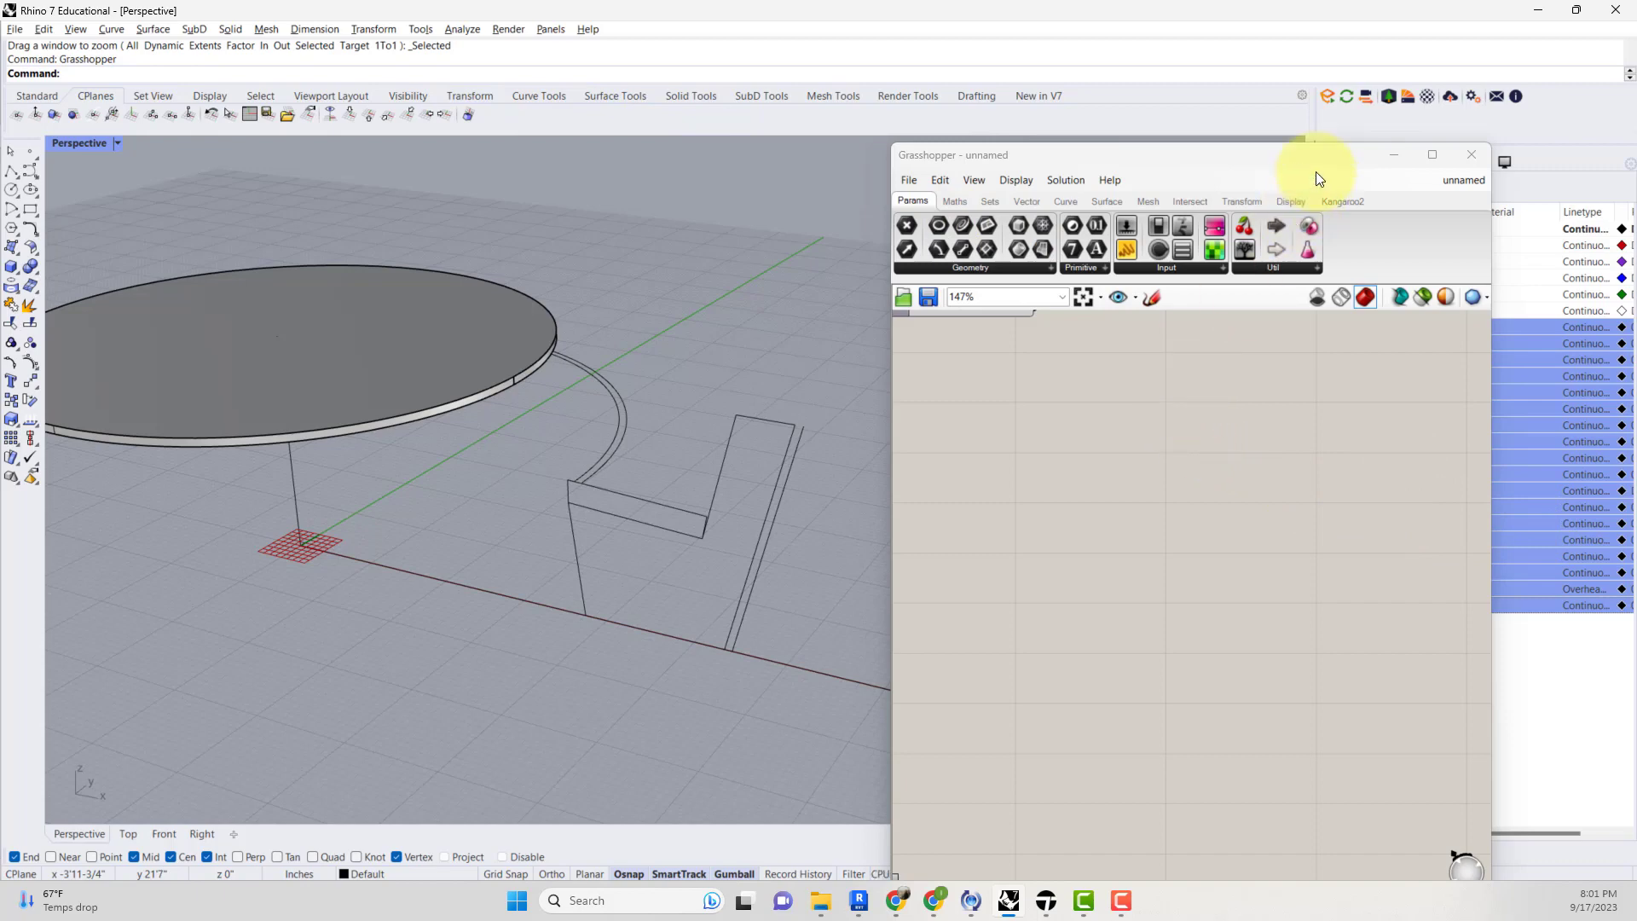
left_click_drag(1324, 158, 1620, 150)
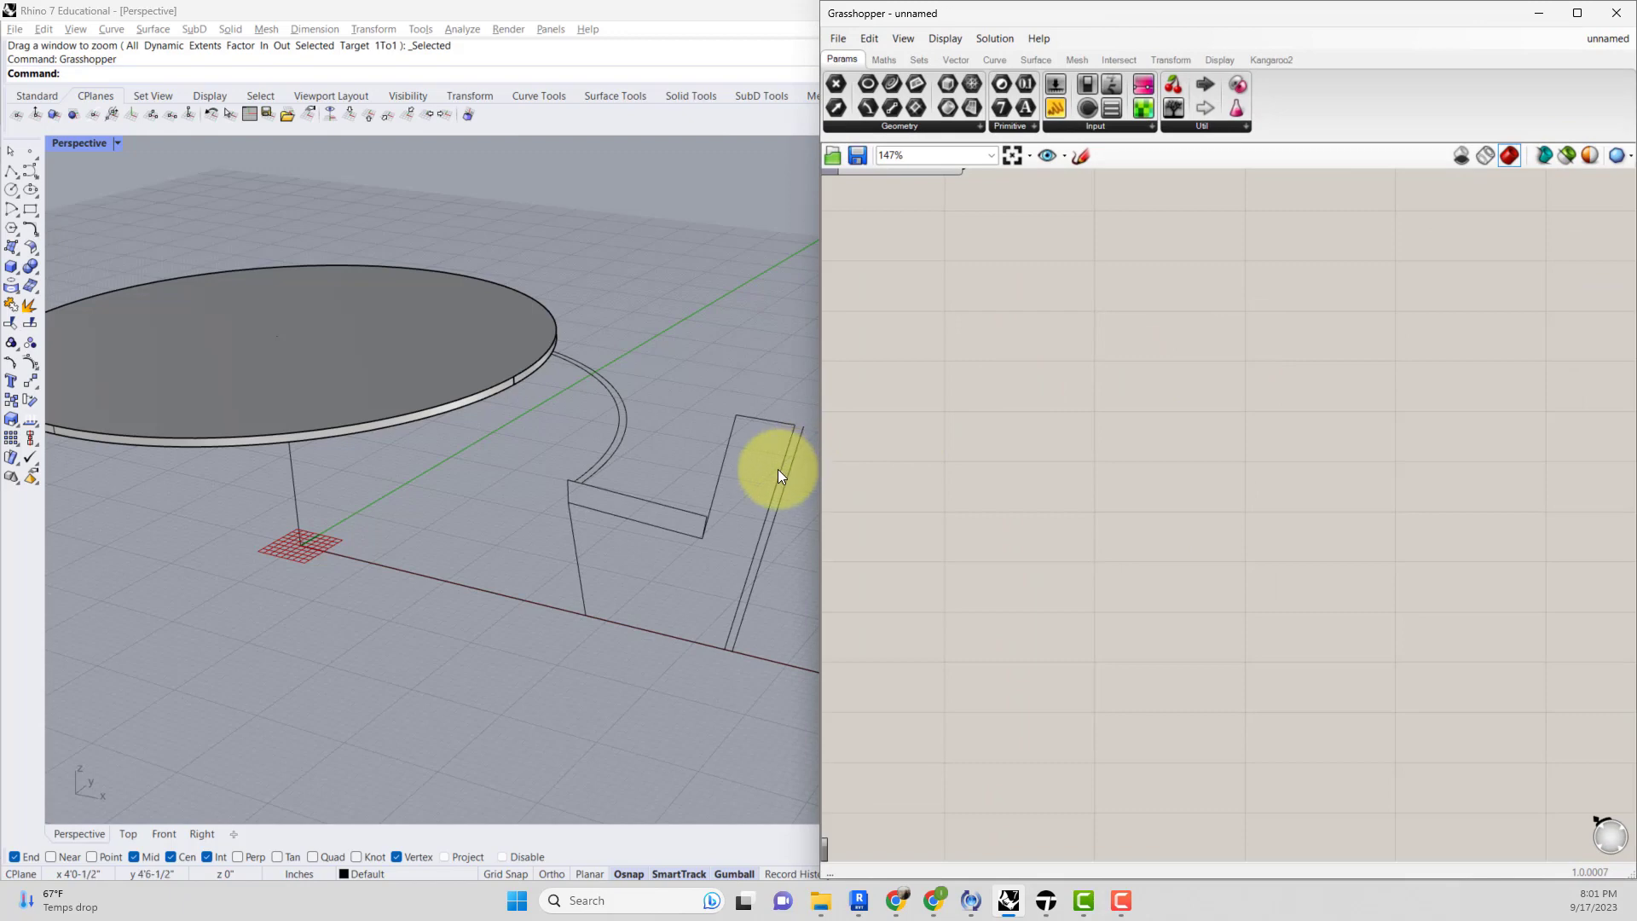
right_click_drag(757, 486, 719, 509, "shift")
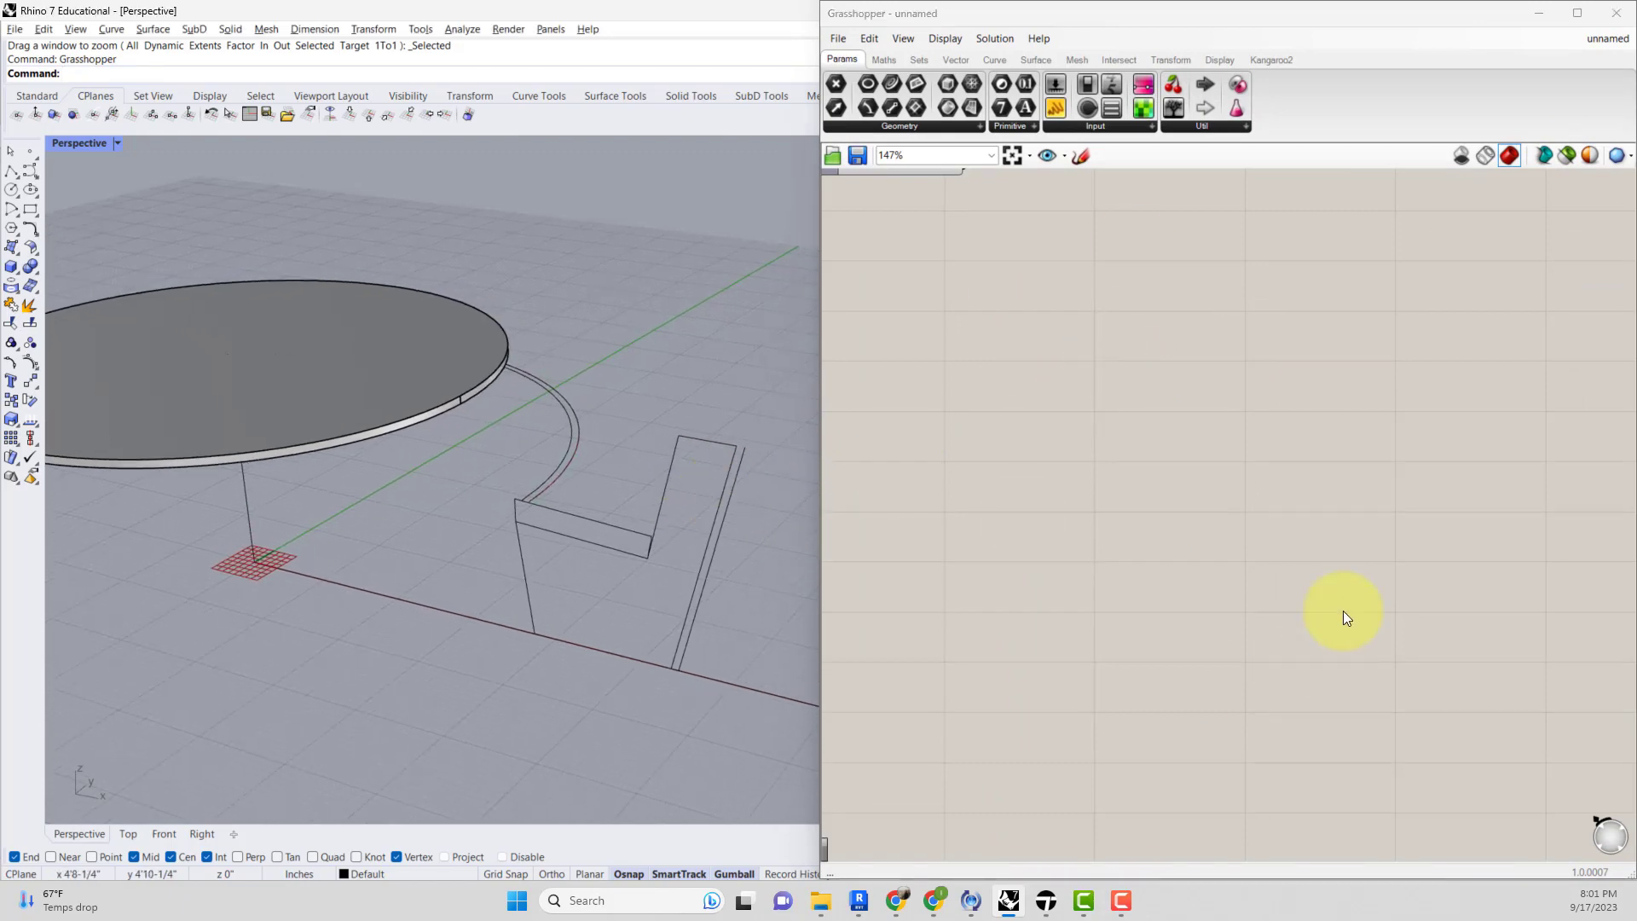
Clear all existing components from the Grasshopper canvas.
scroll(1343, 610, "down", 3)
scroll(1342, 600, "up", 1)
left_click_drag(1472, 498, 956, 193)
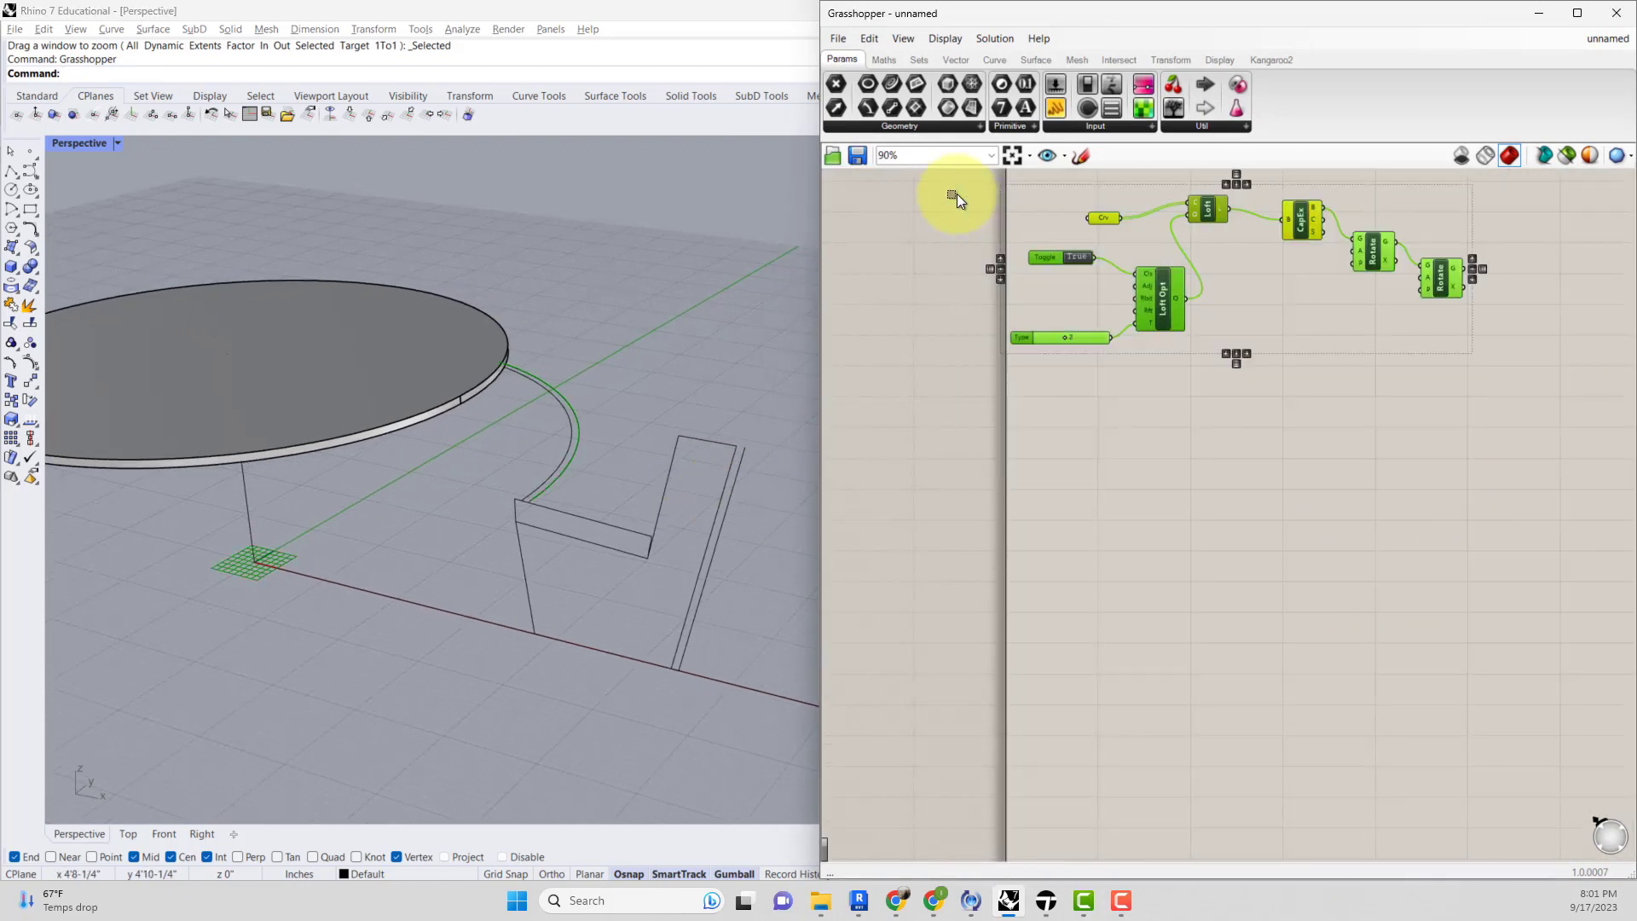
key("Delete")
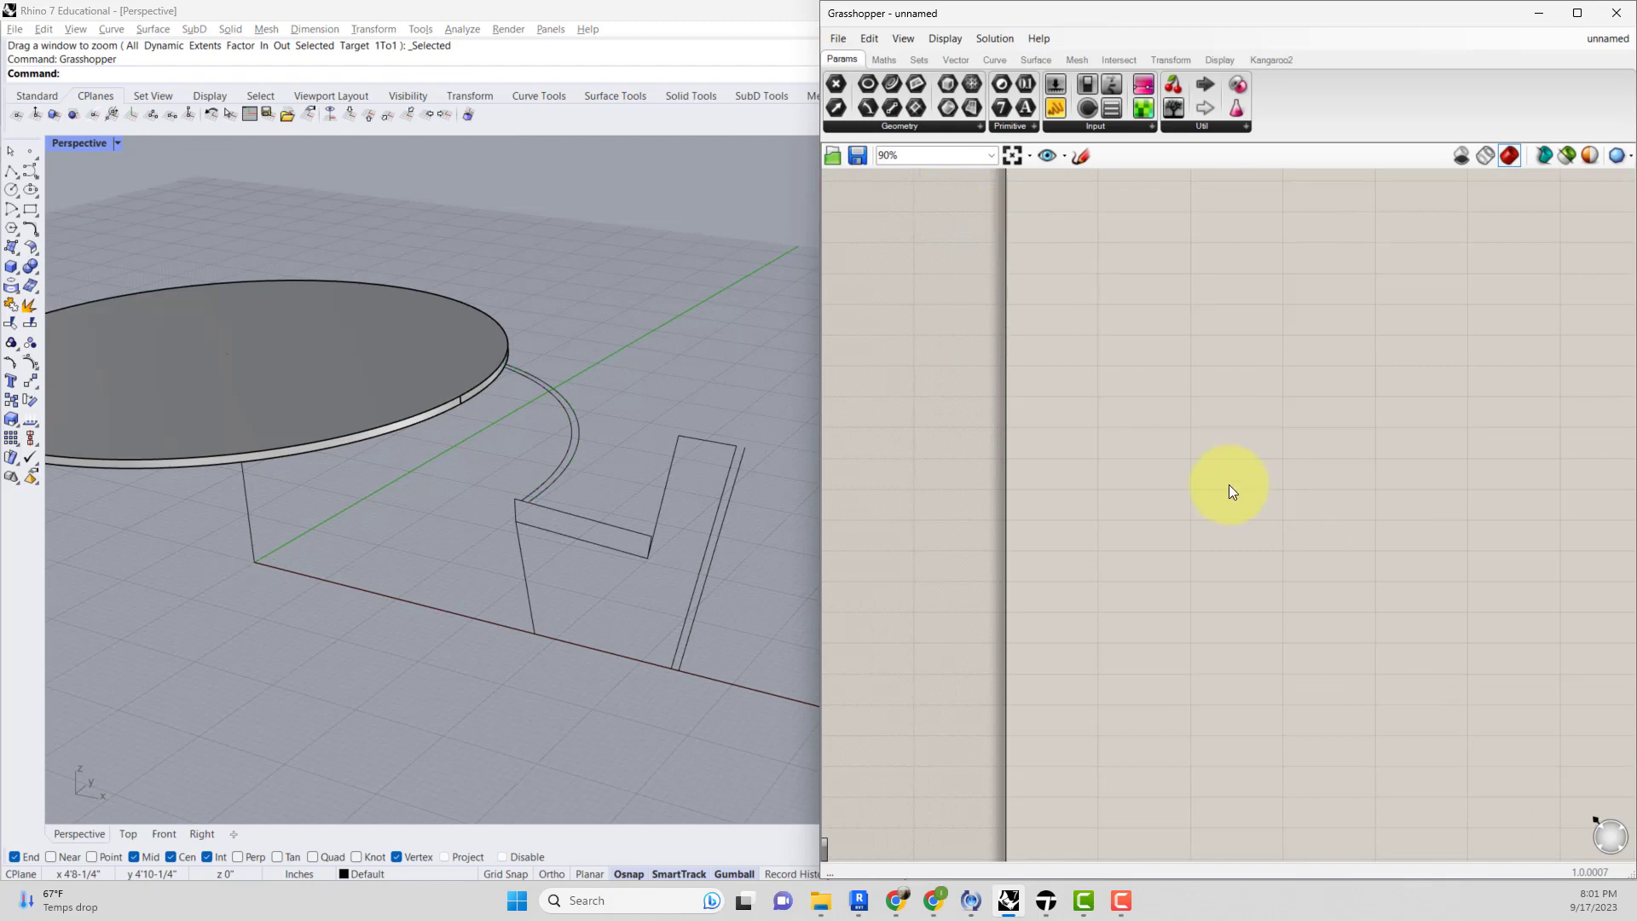
right_click_drag(1221, 468, 1113, 515)
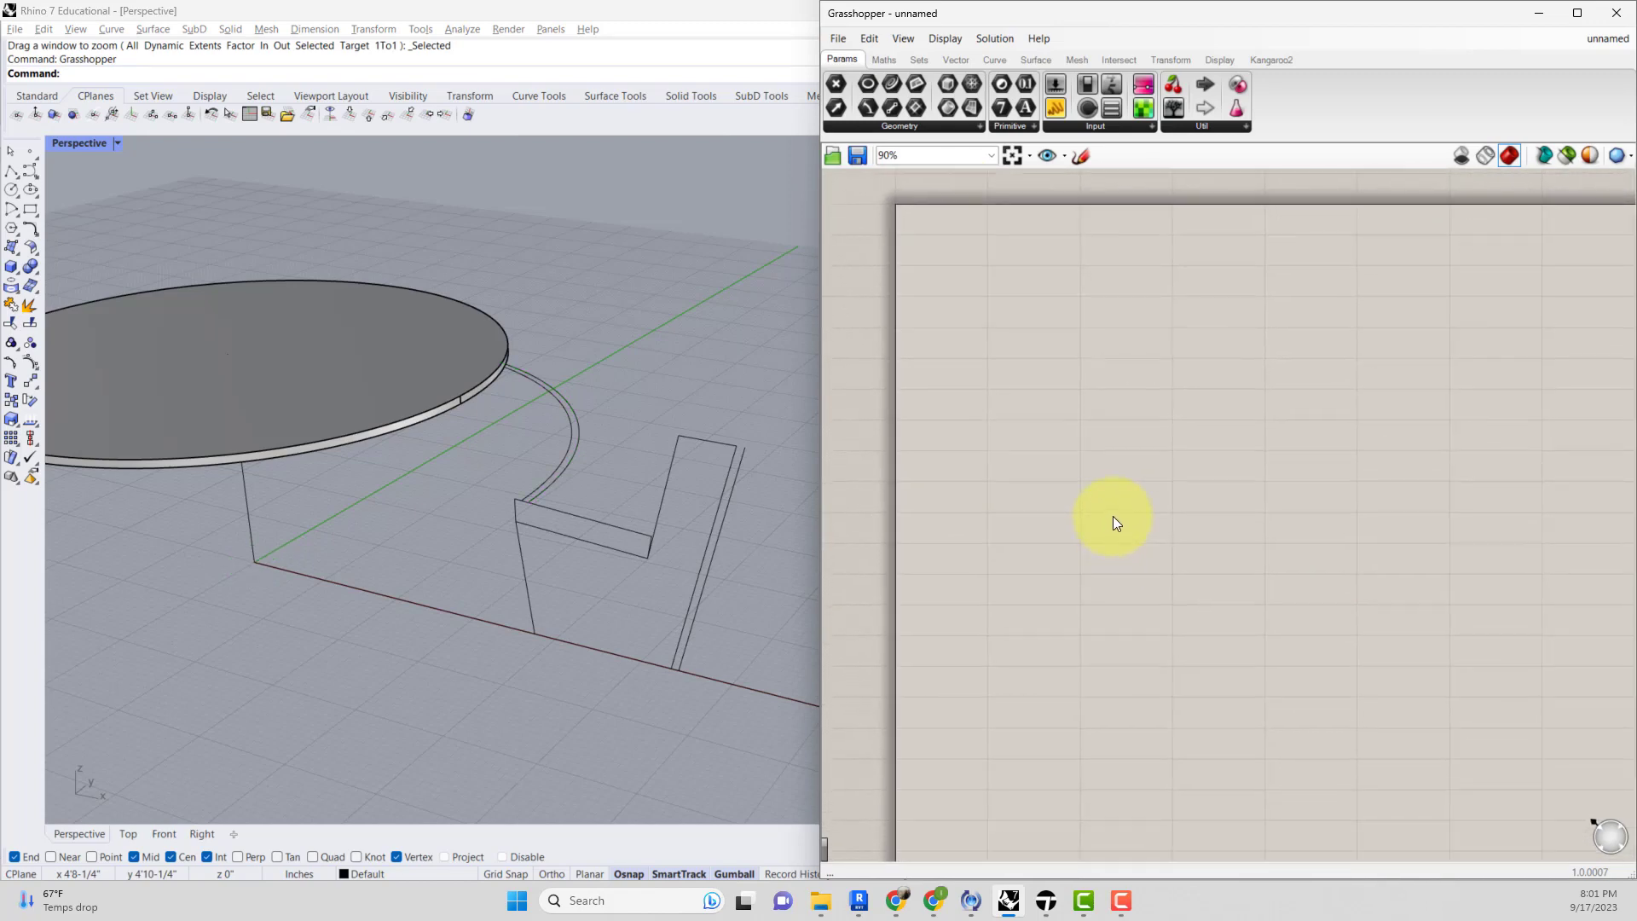
scroll(1134, 519, "down", 2)
scroll(1132, 520, "up", 2)
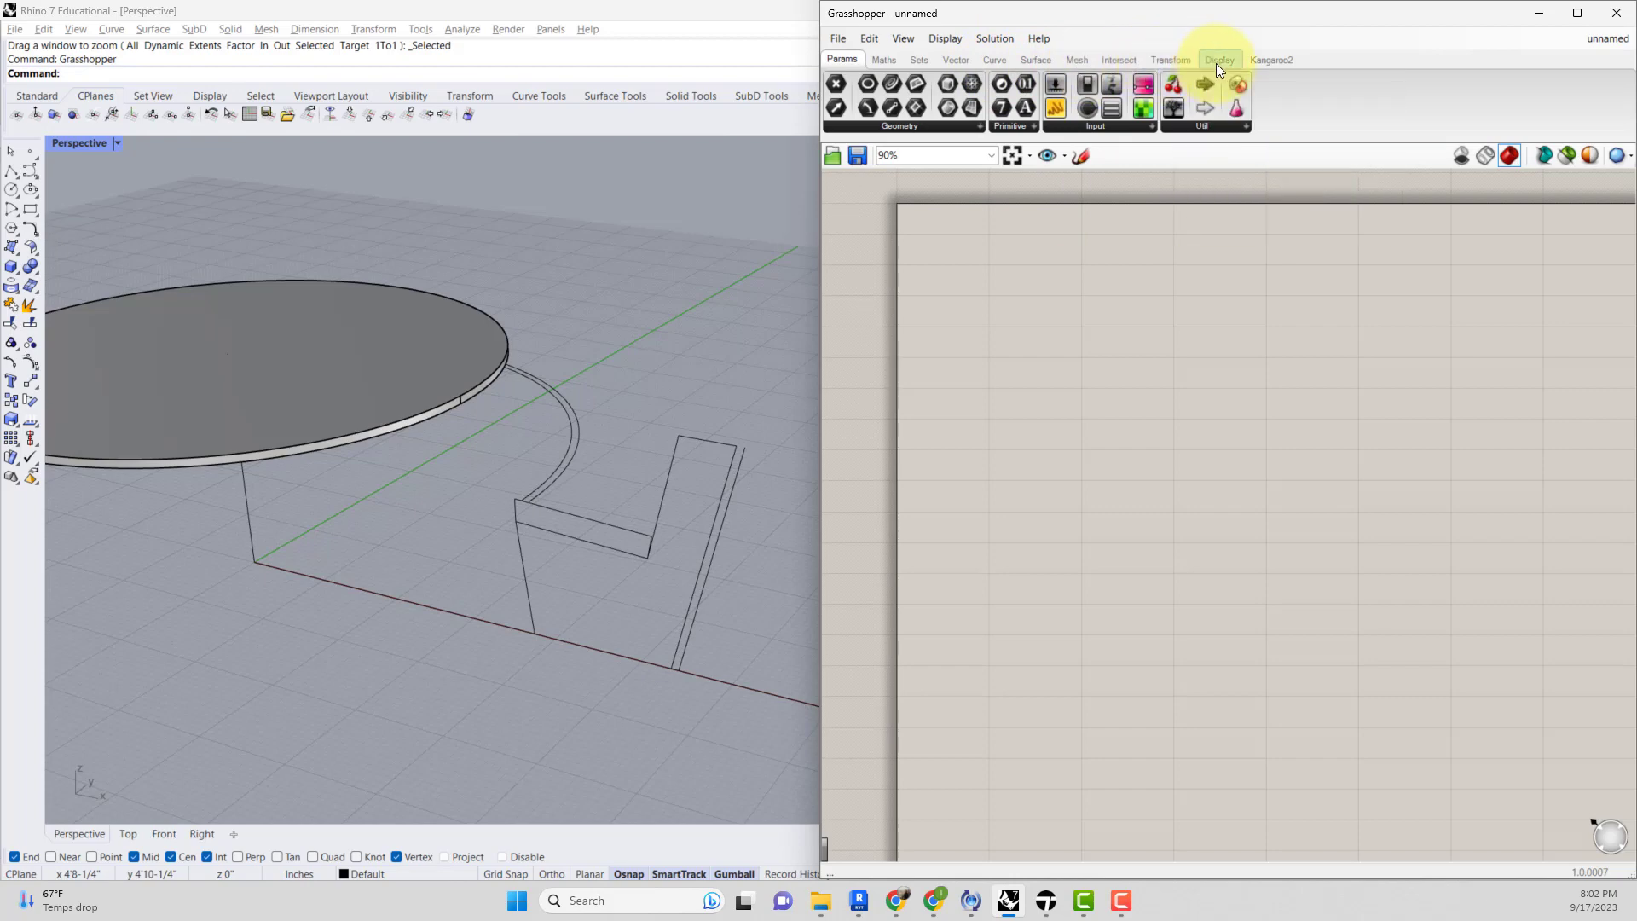
left_click(889, 60)
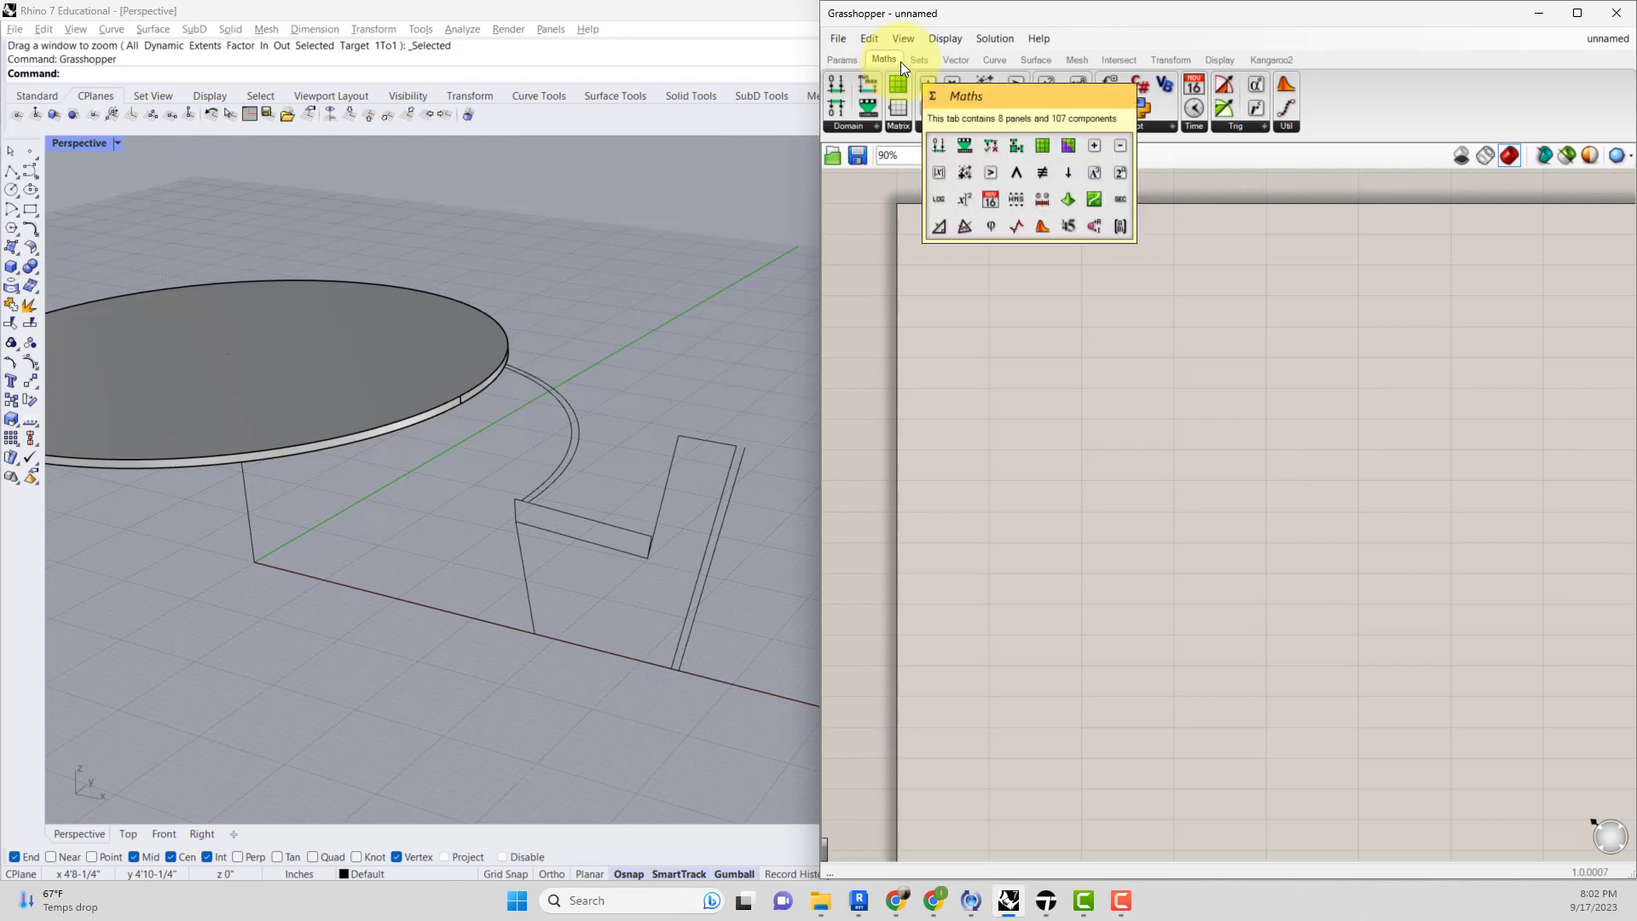
left_click(829, 63)
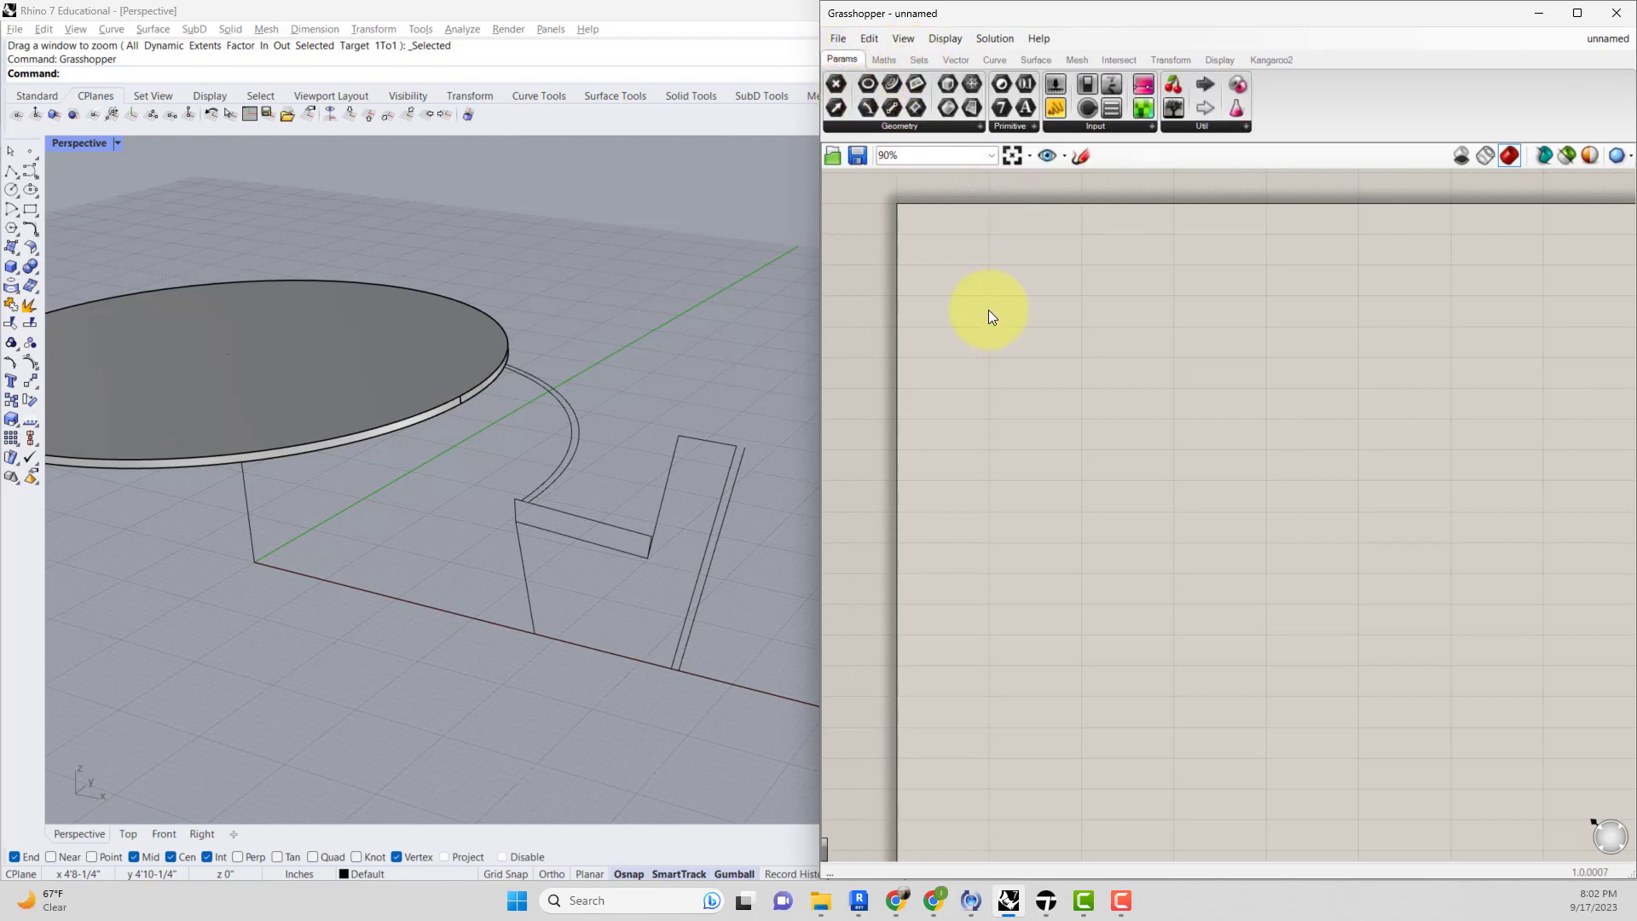
right_click_drag(705, 420, 685, 438)
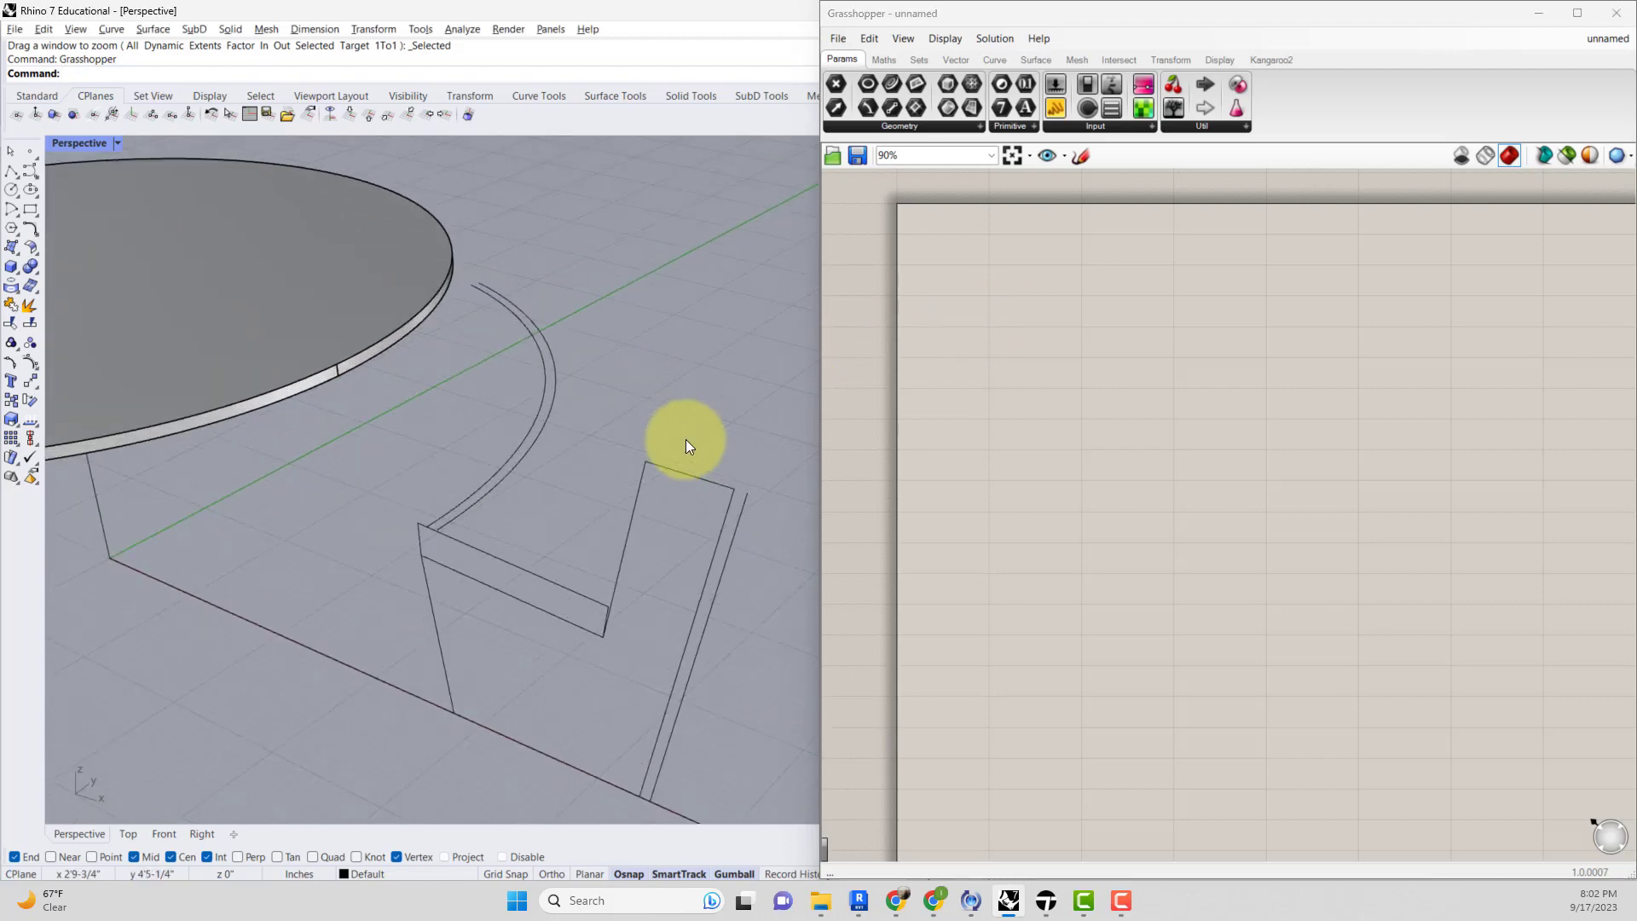
left_click(697, 477)
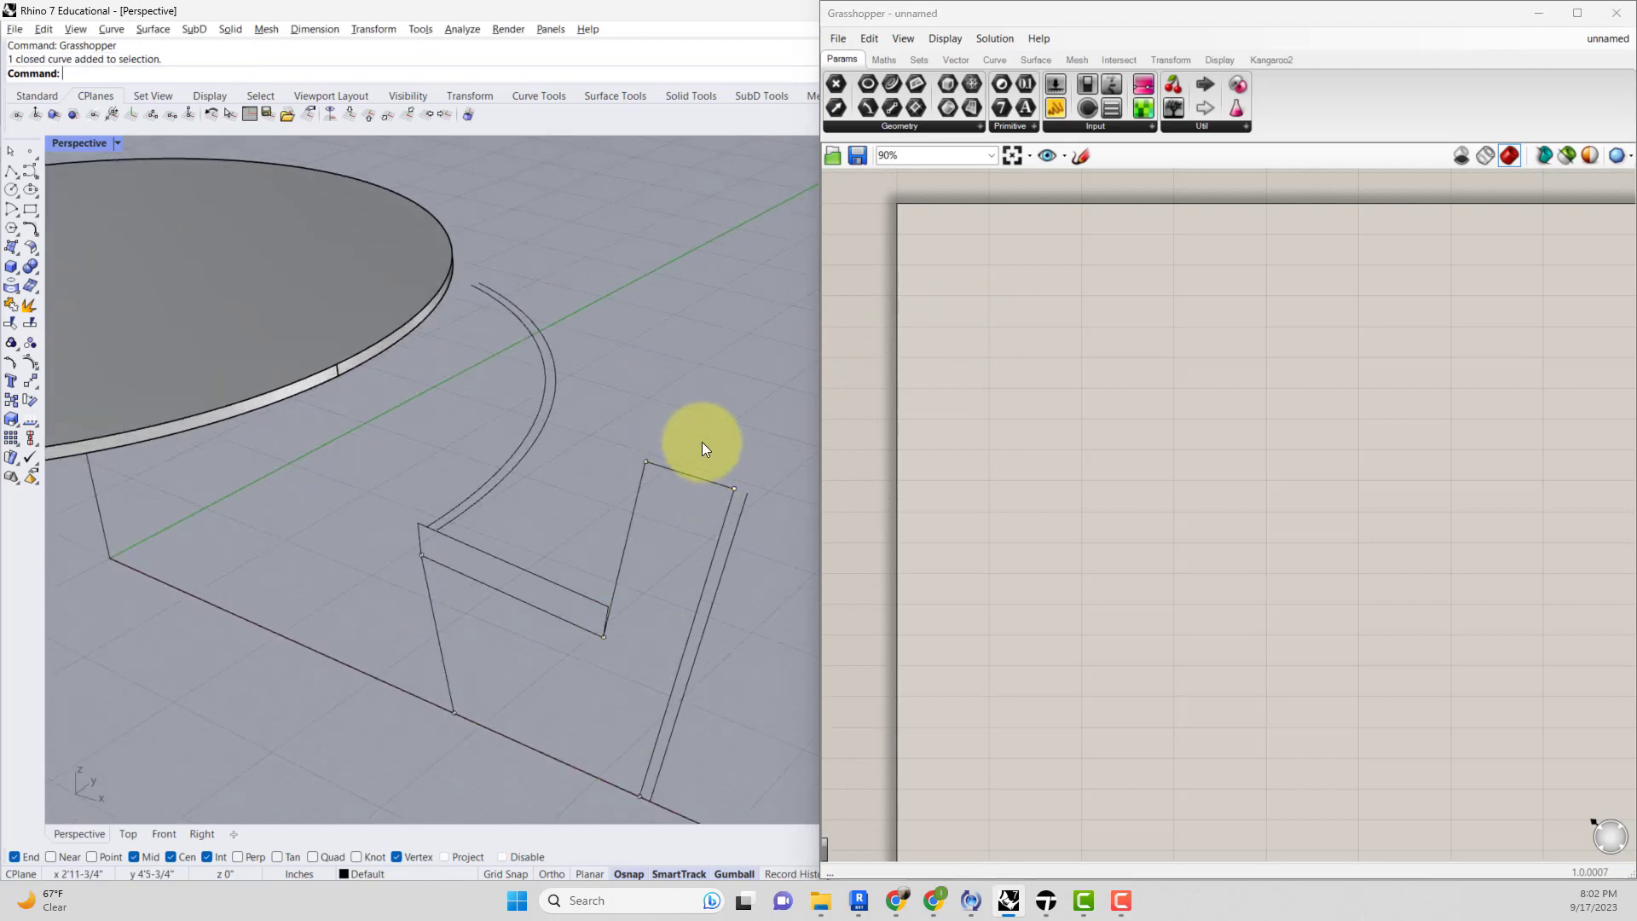
type("Sweep1")
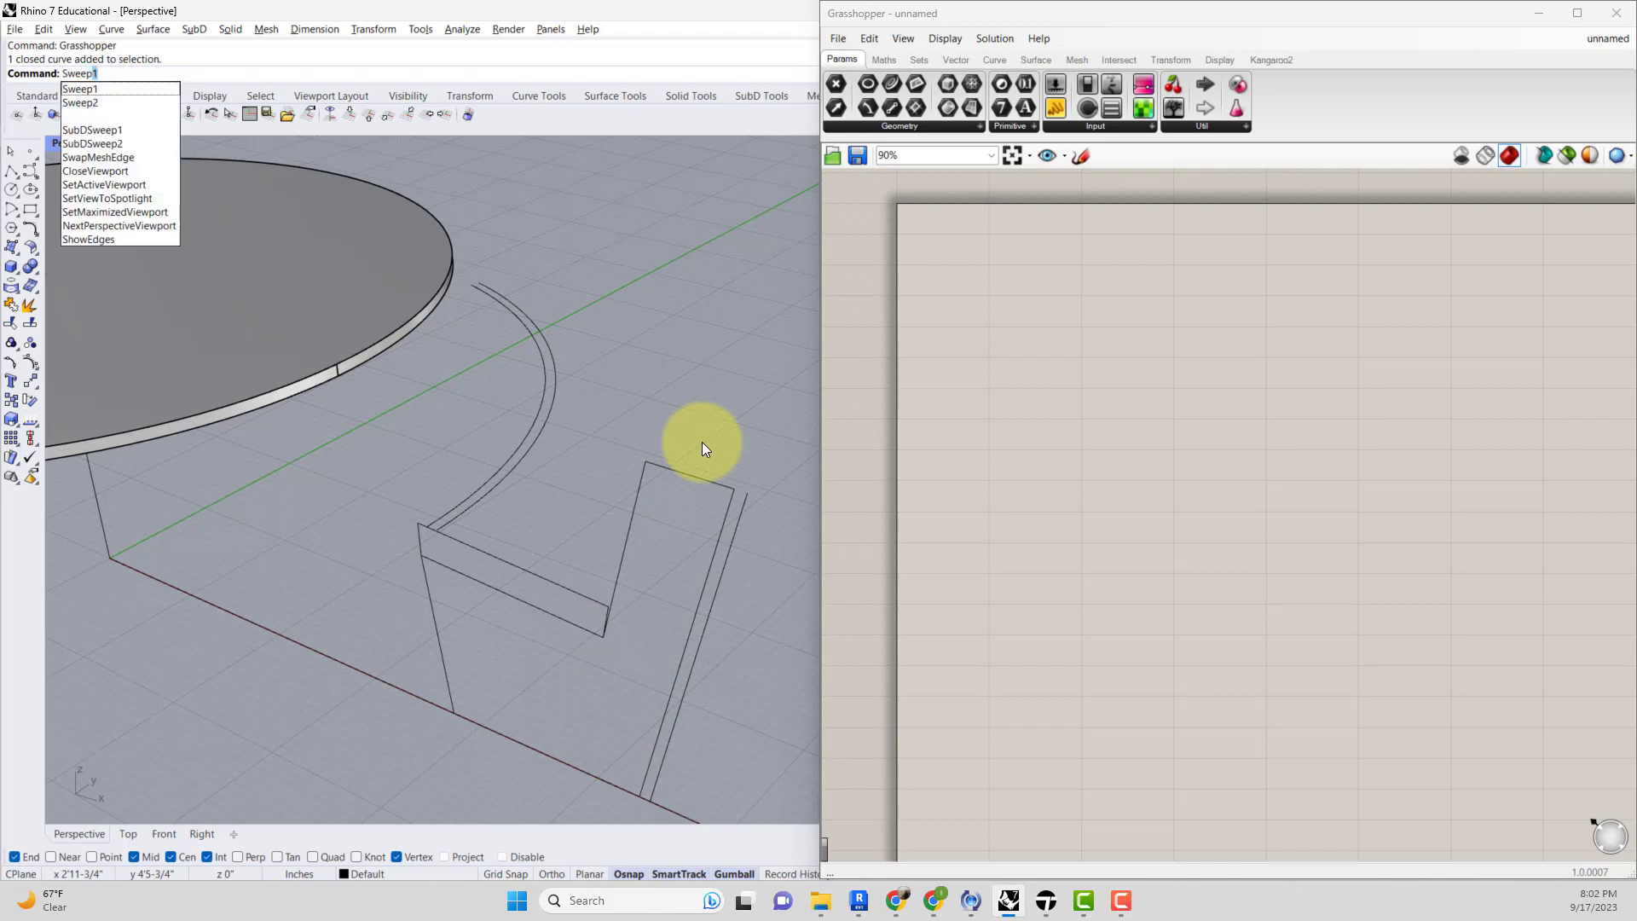
key("Return")
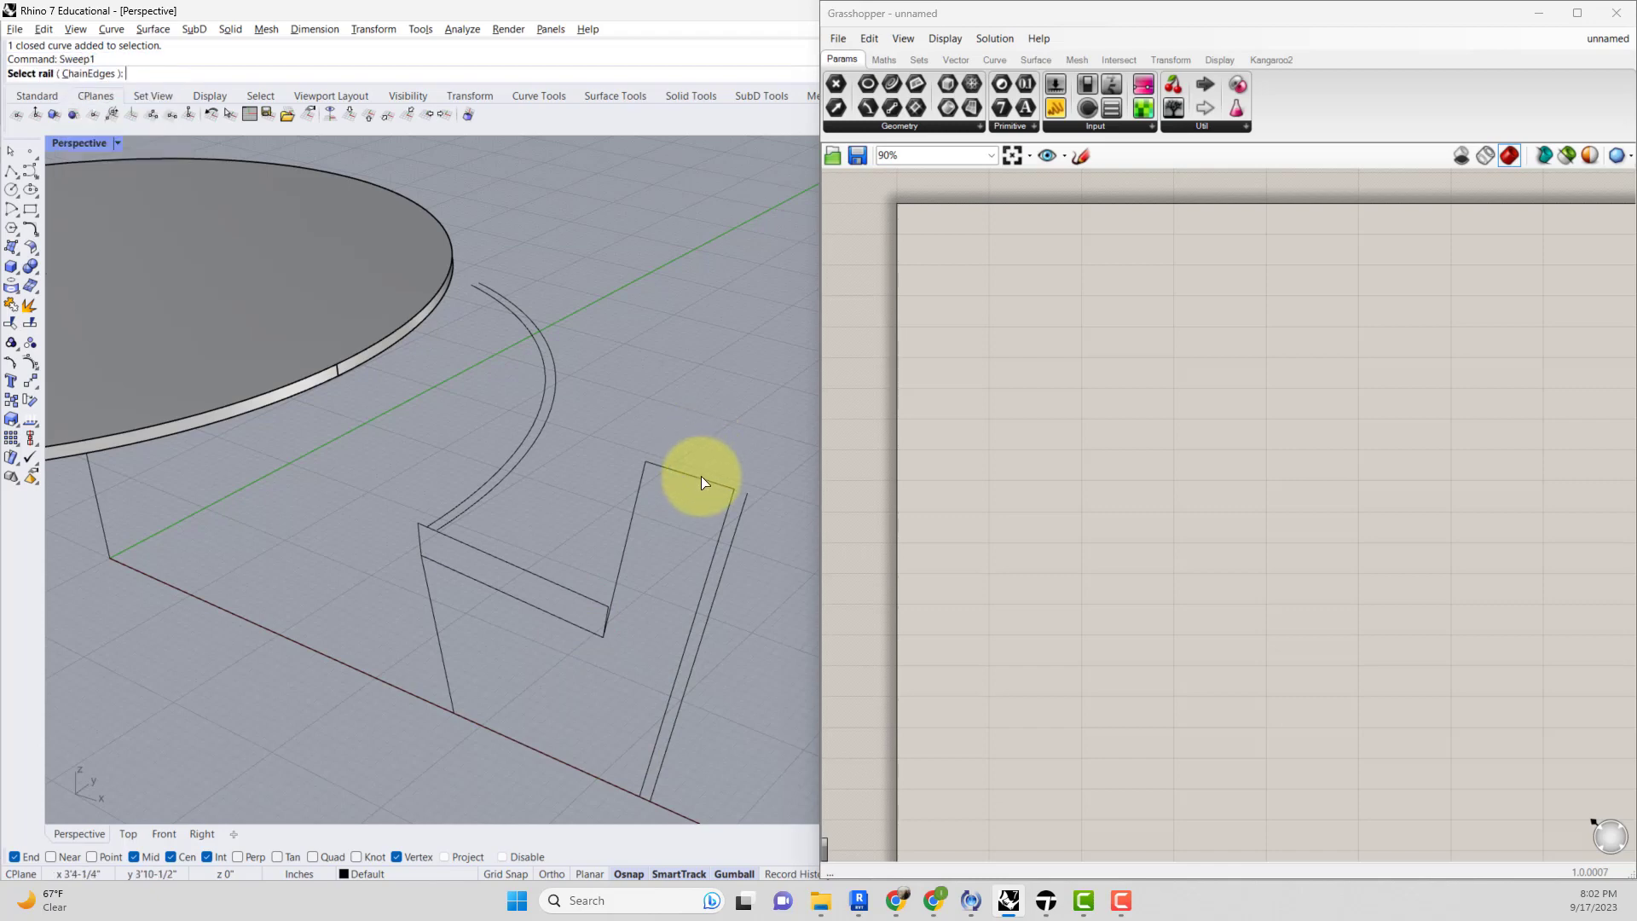
left_click(702, 473)
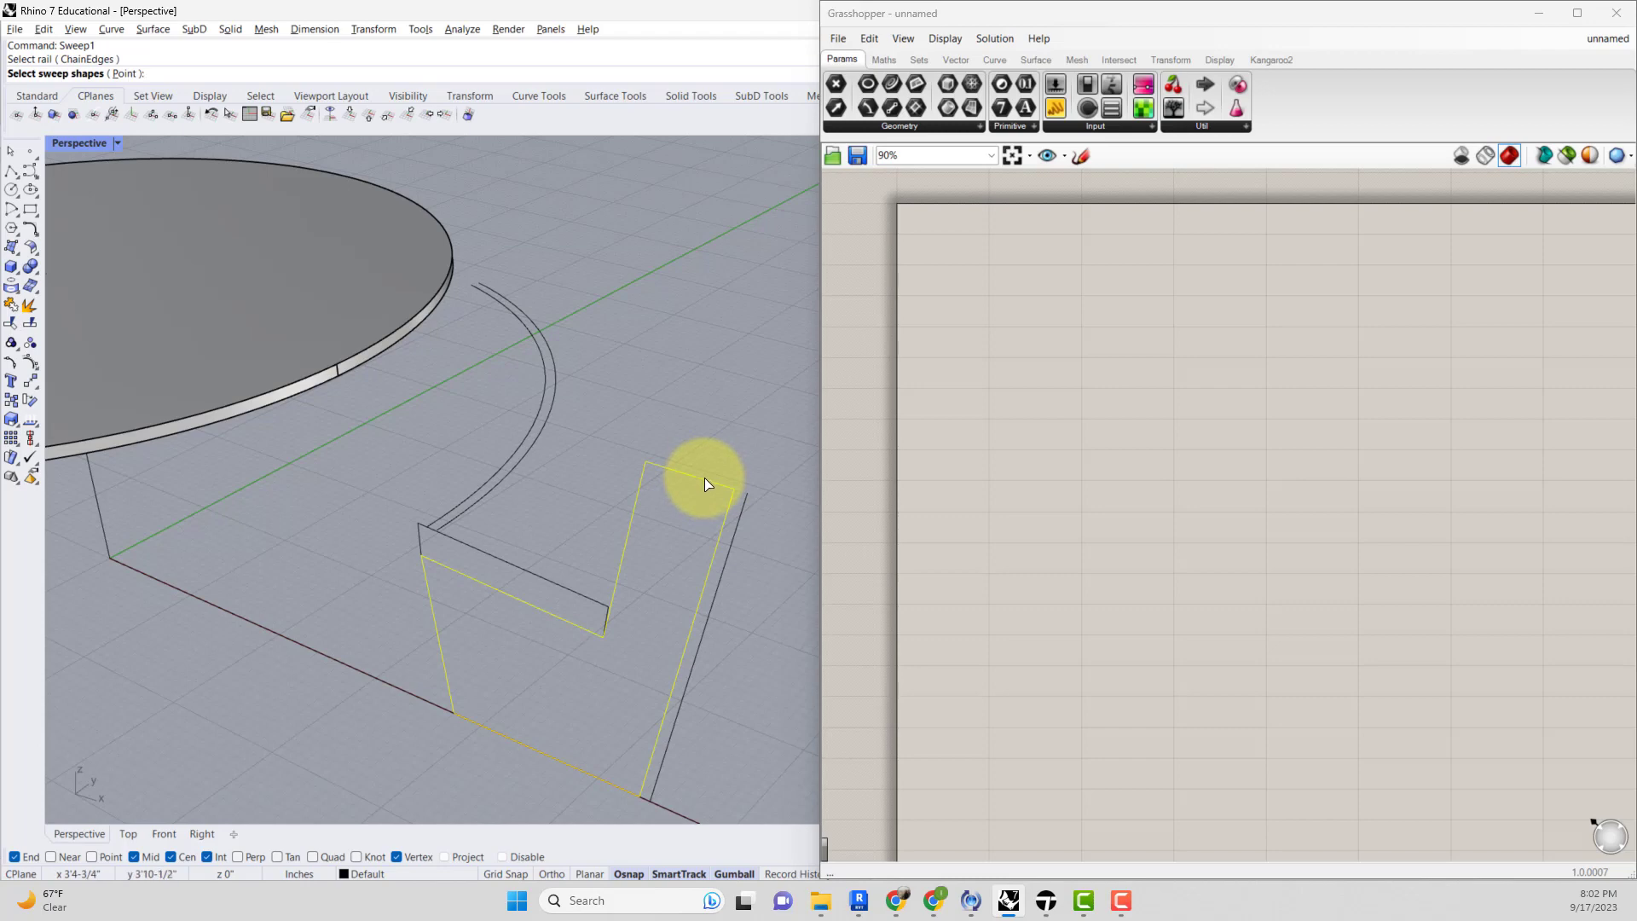
key("Escape")
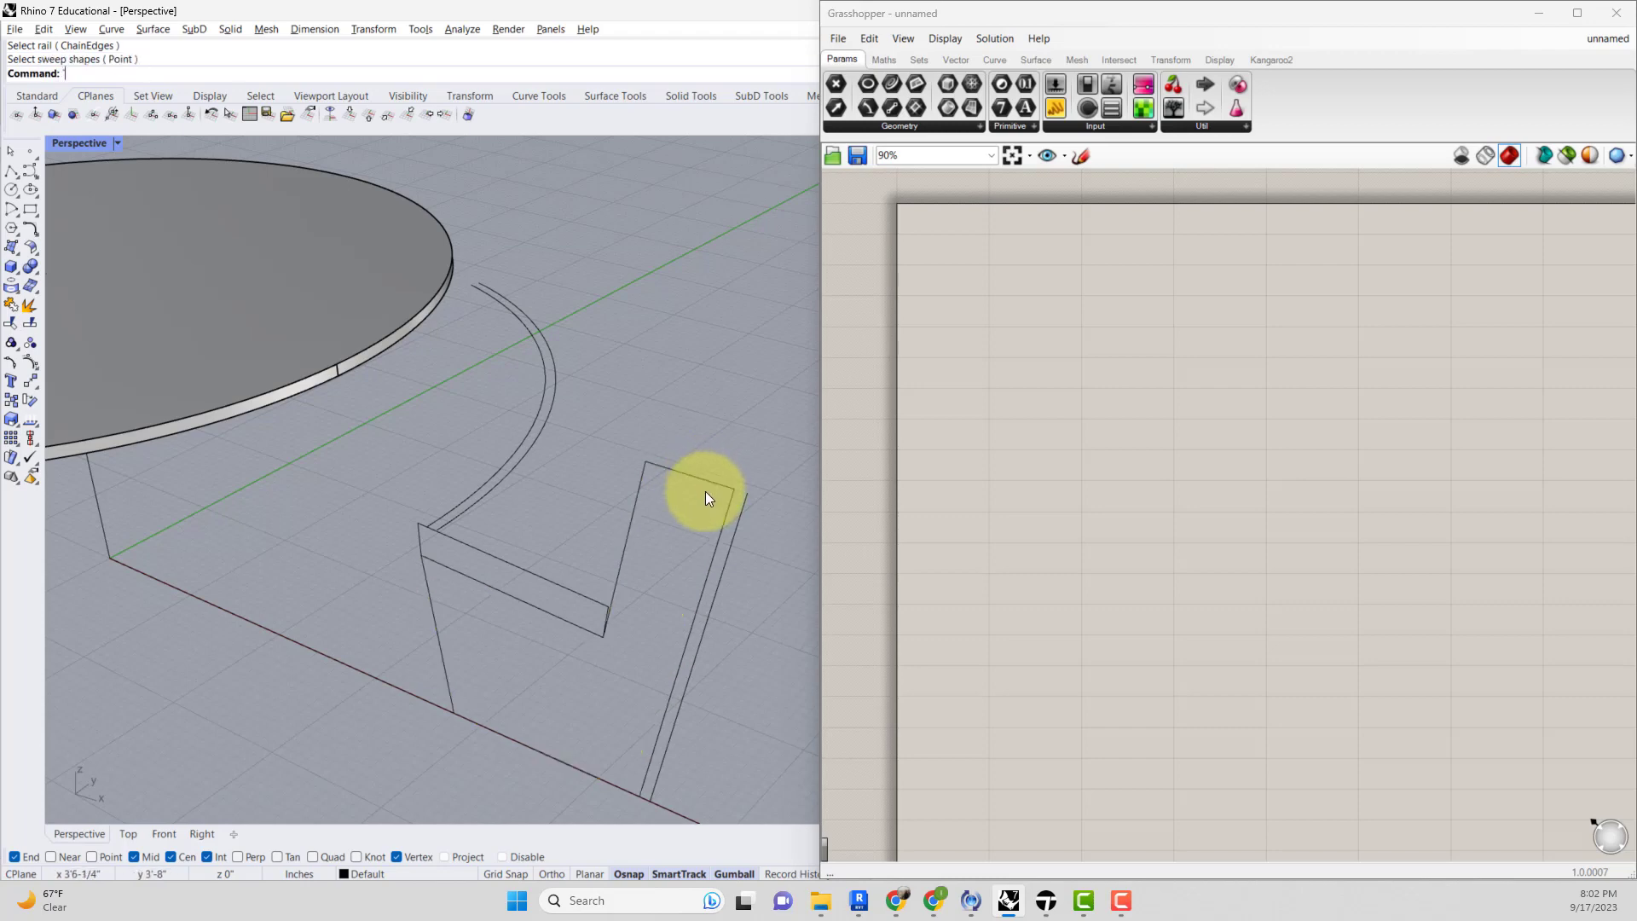
Sweep the closed chair profile along the arc rail curve using the Freeform frame style.
type("`")
key("Return")
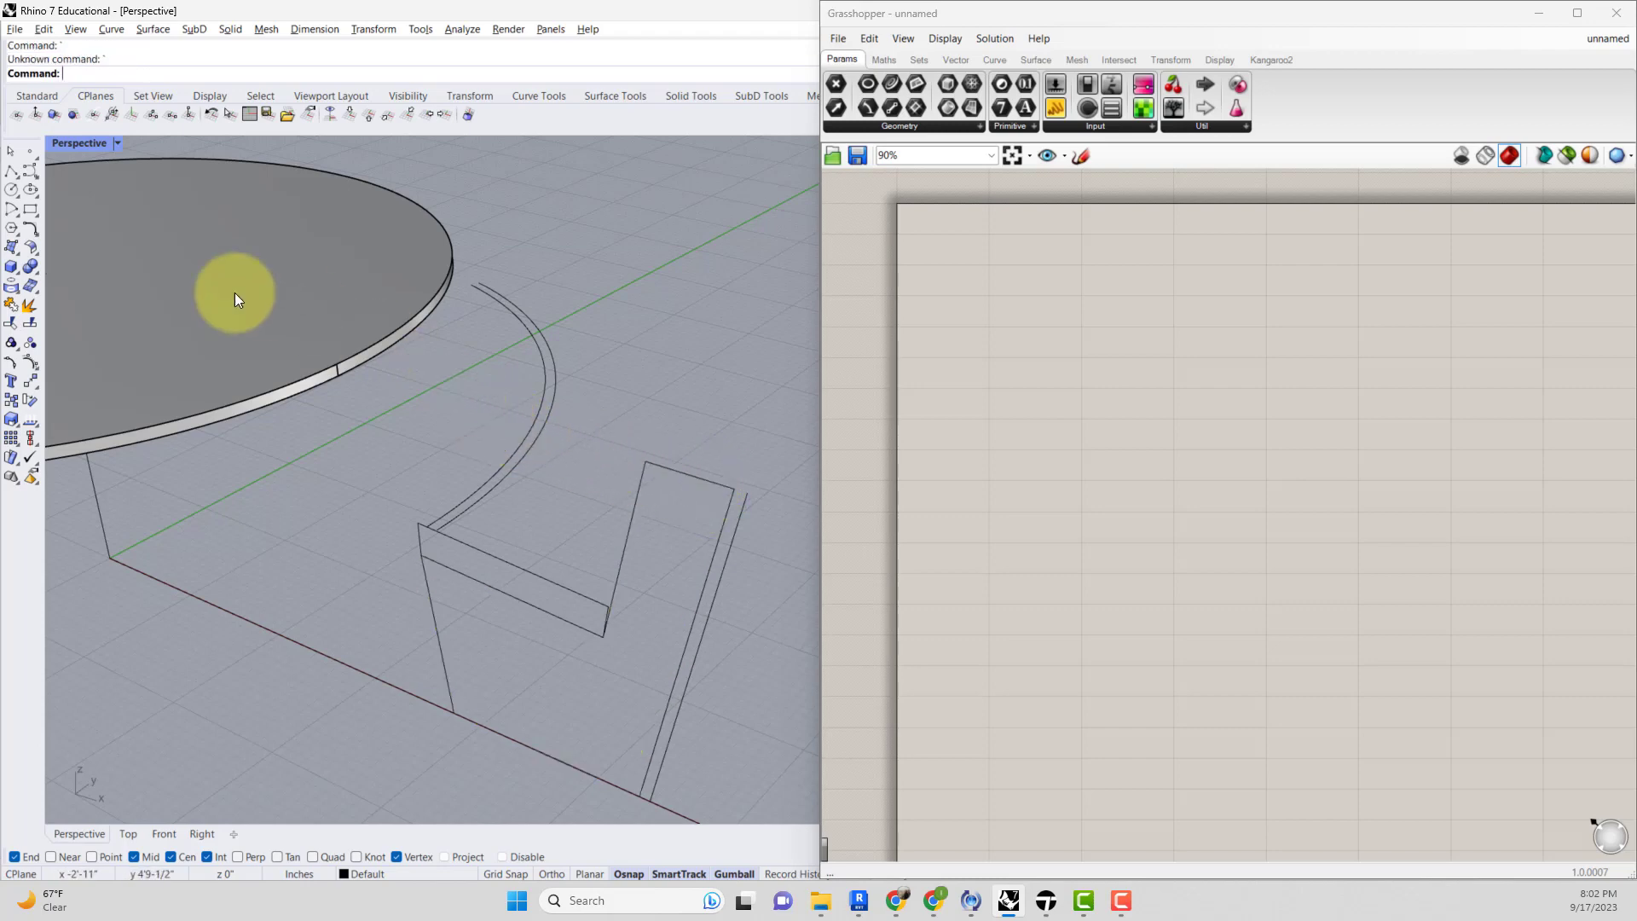
key("Return")
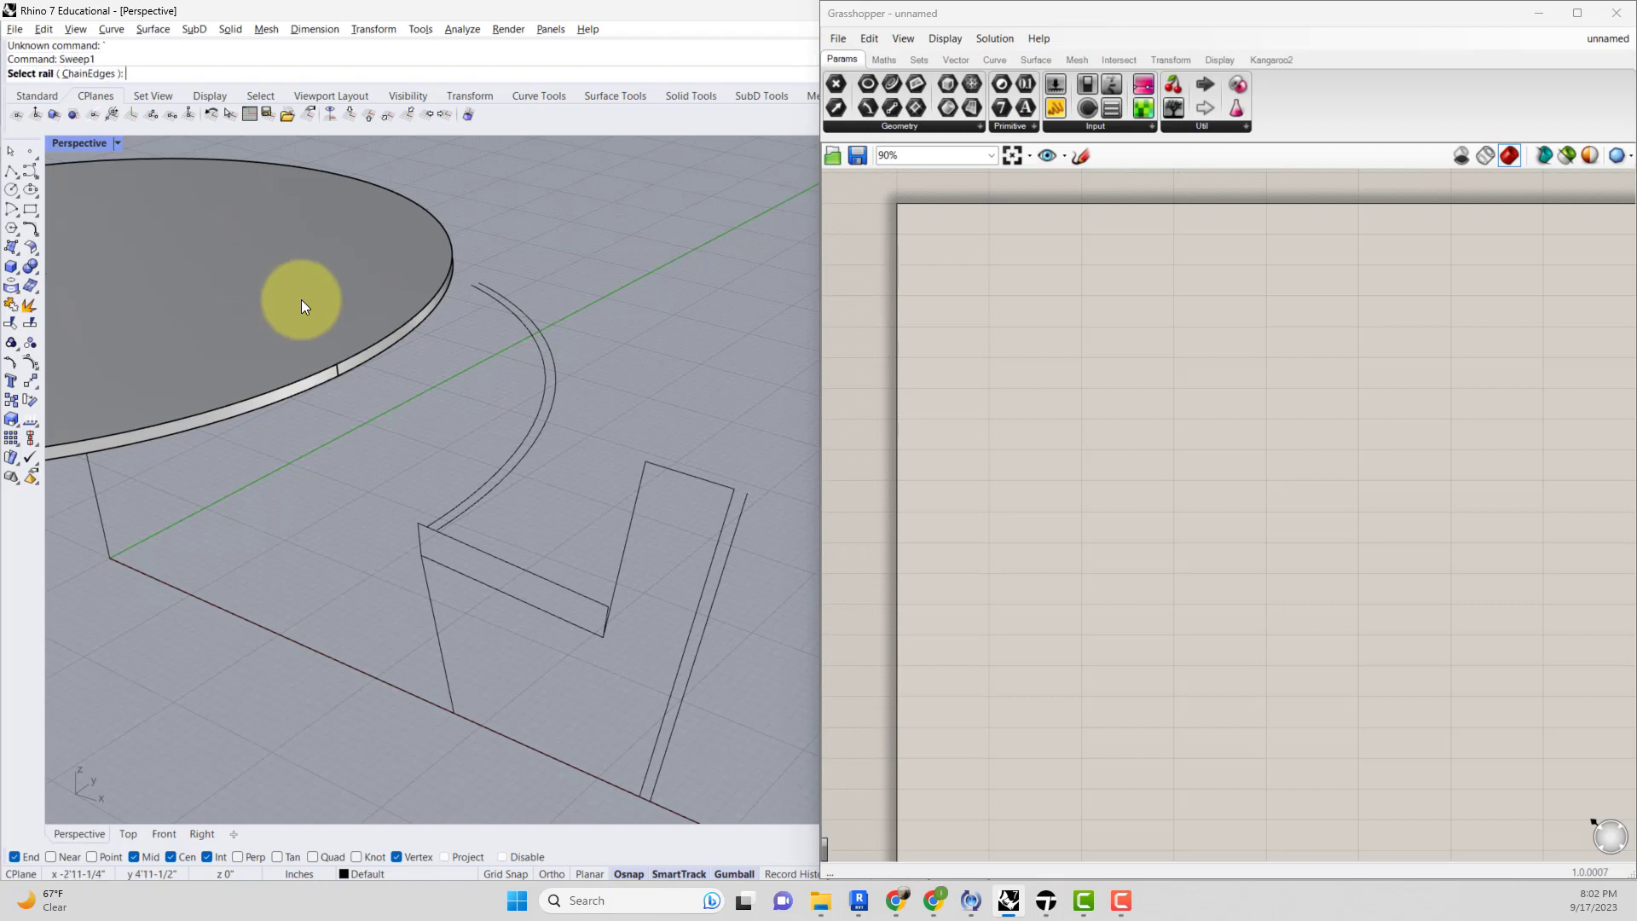
left_click(524, 436)
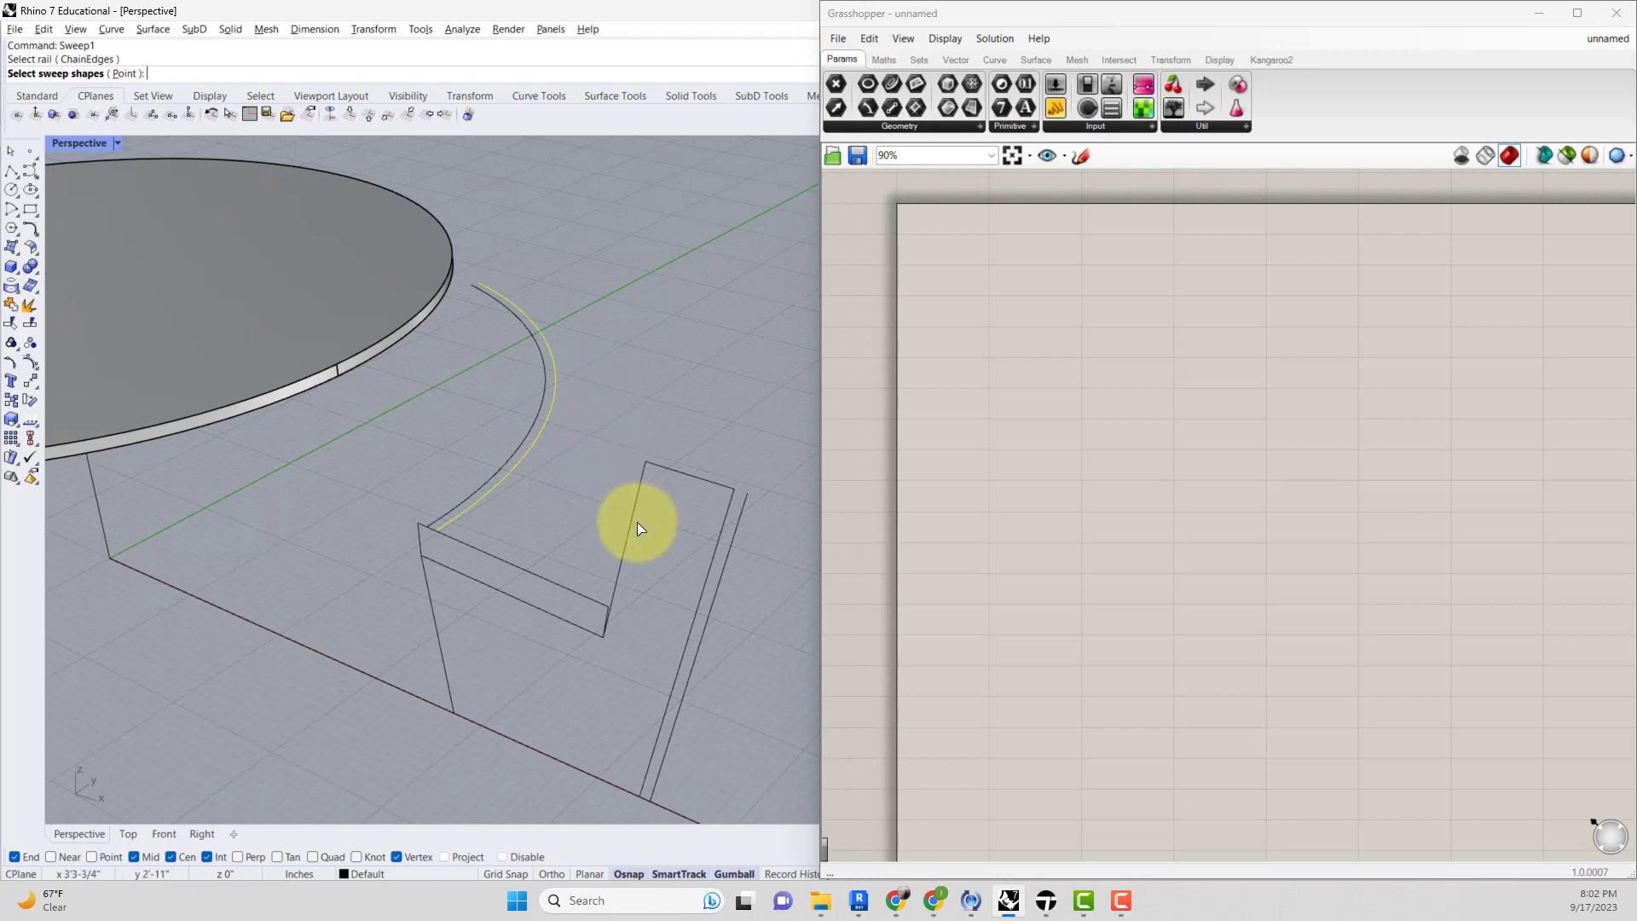
left_click(621, 566)
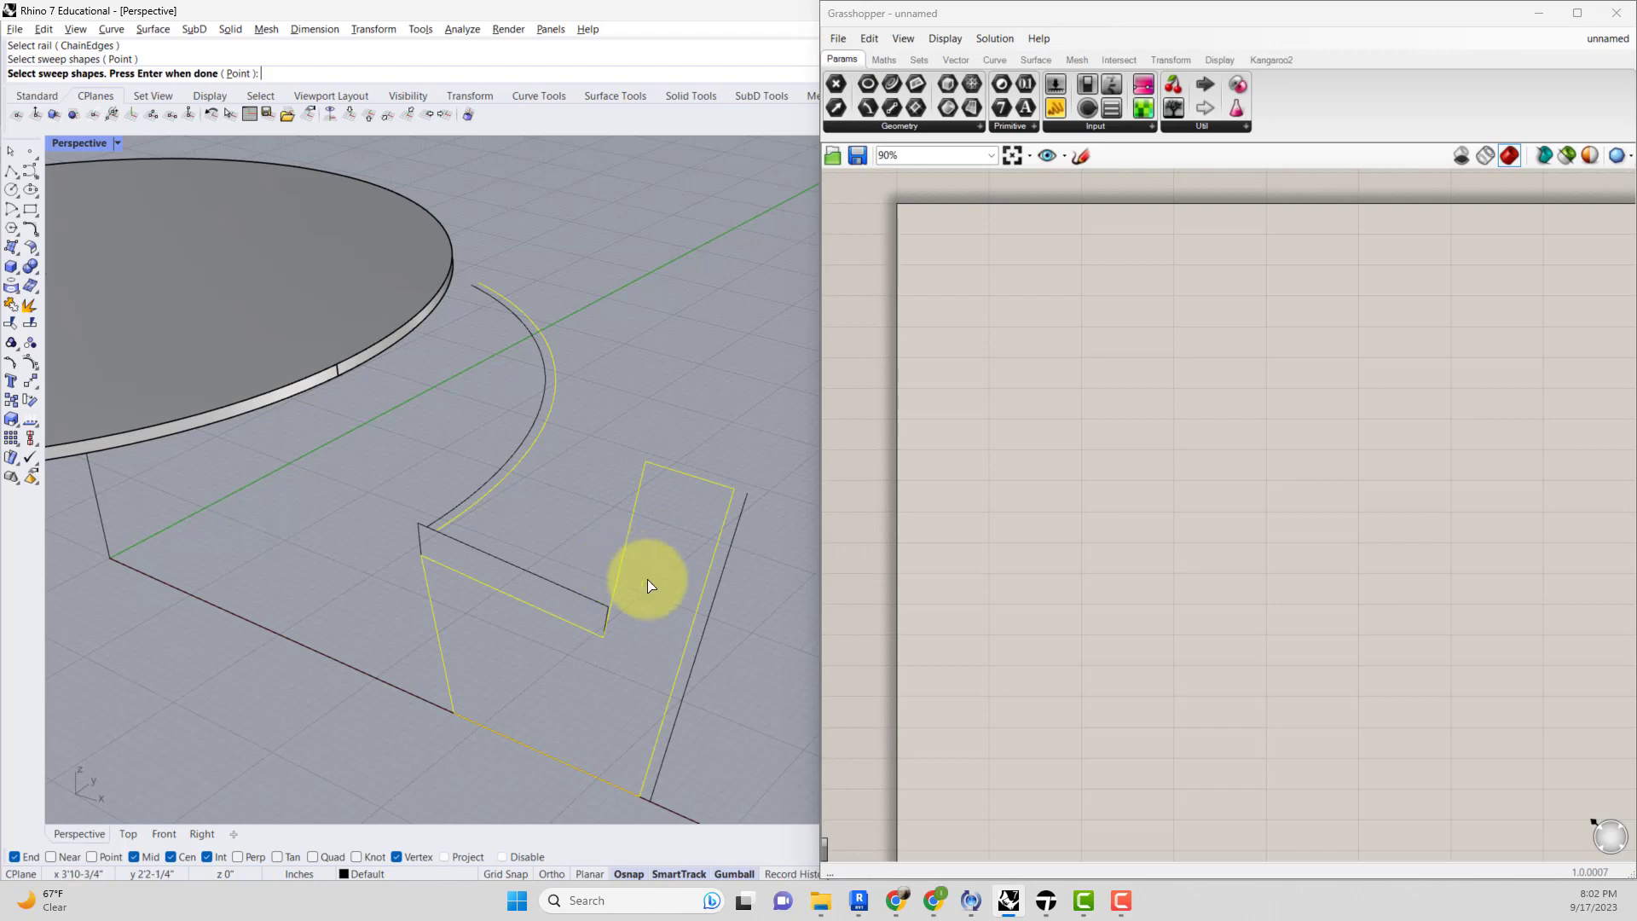
key("Return")
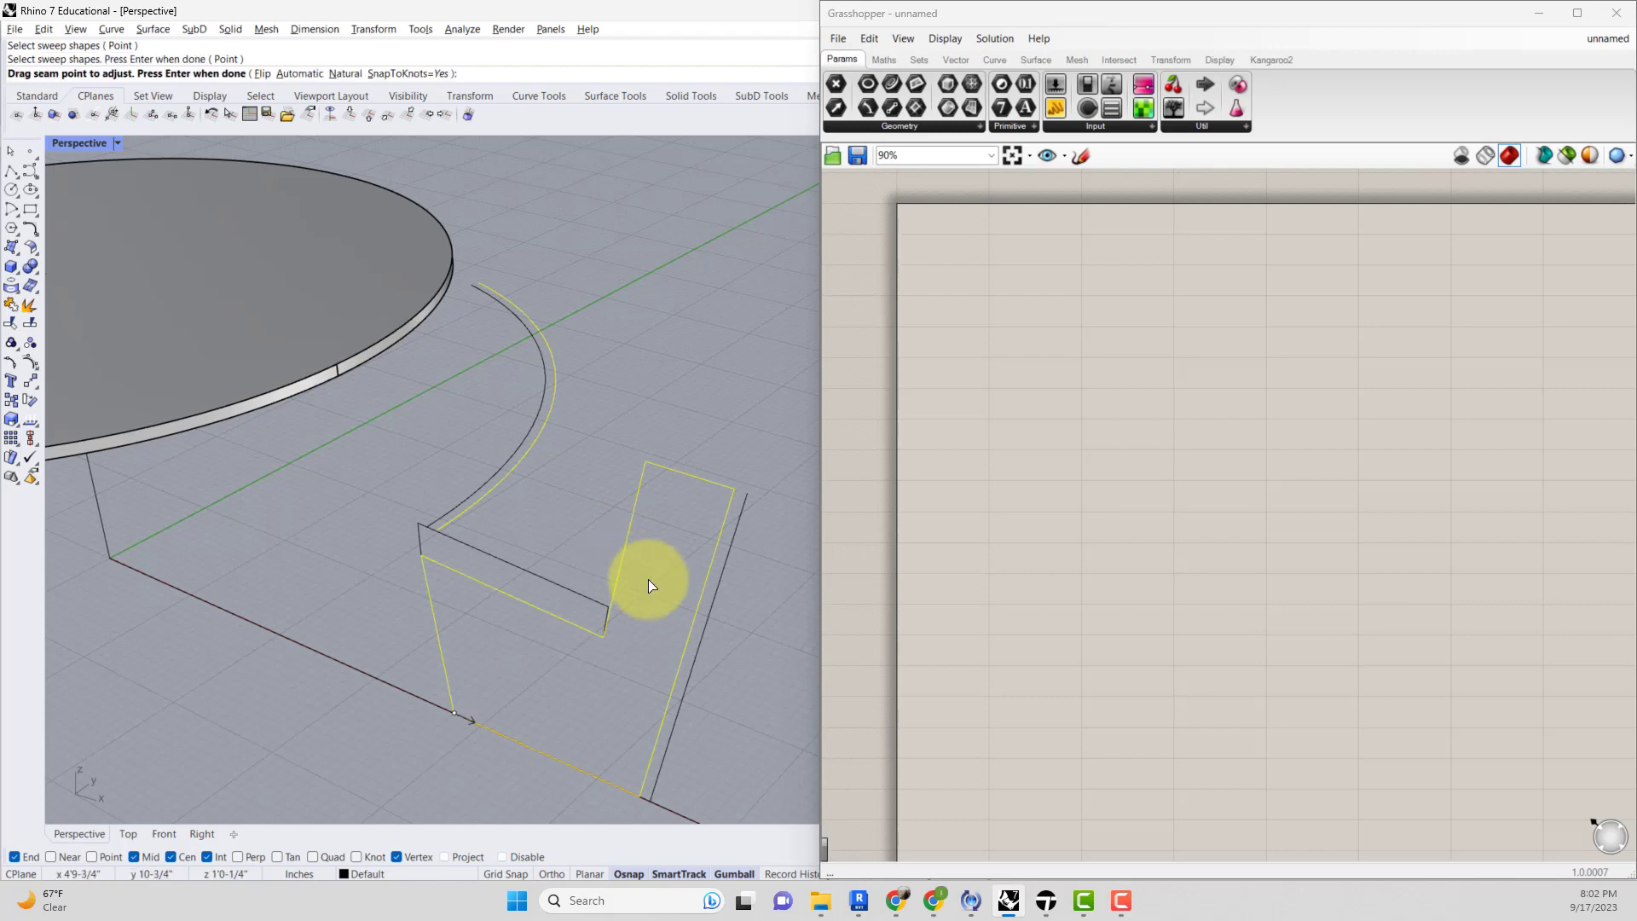
key("Return")
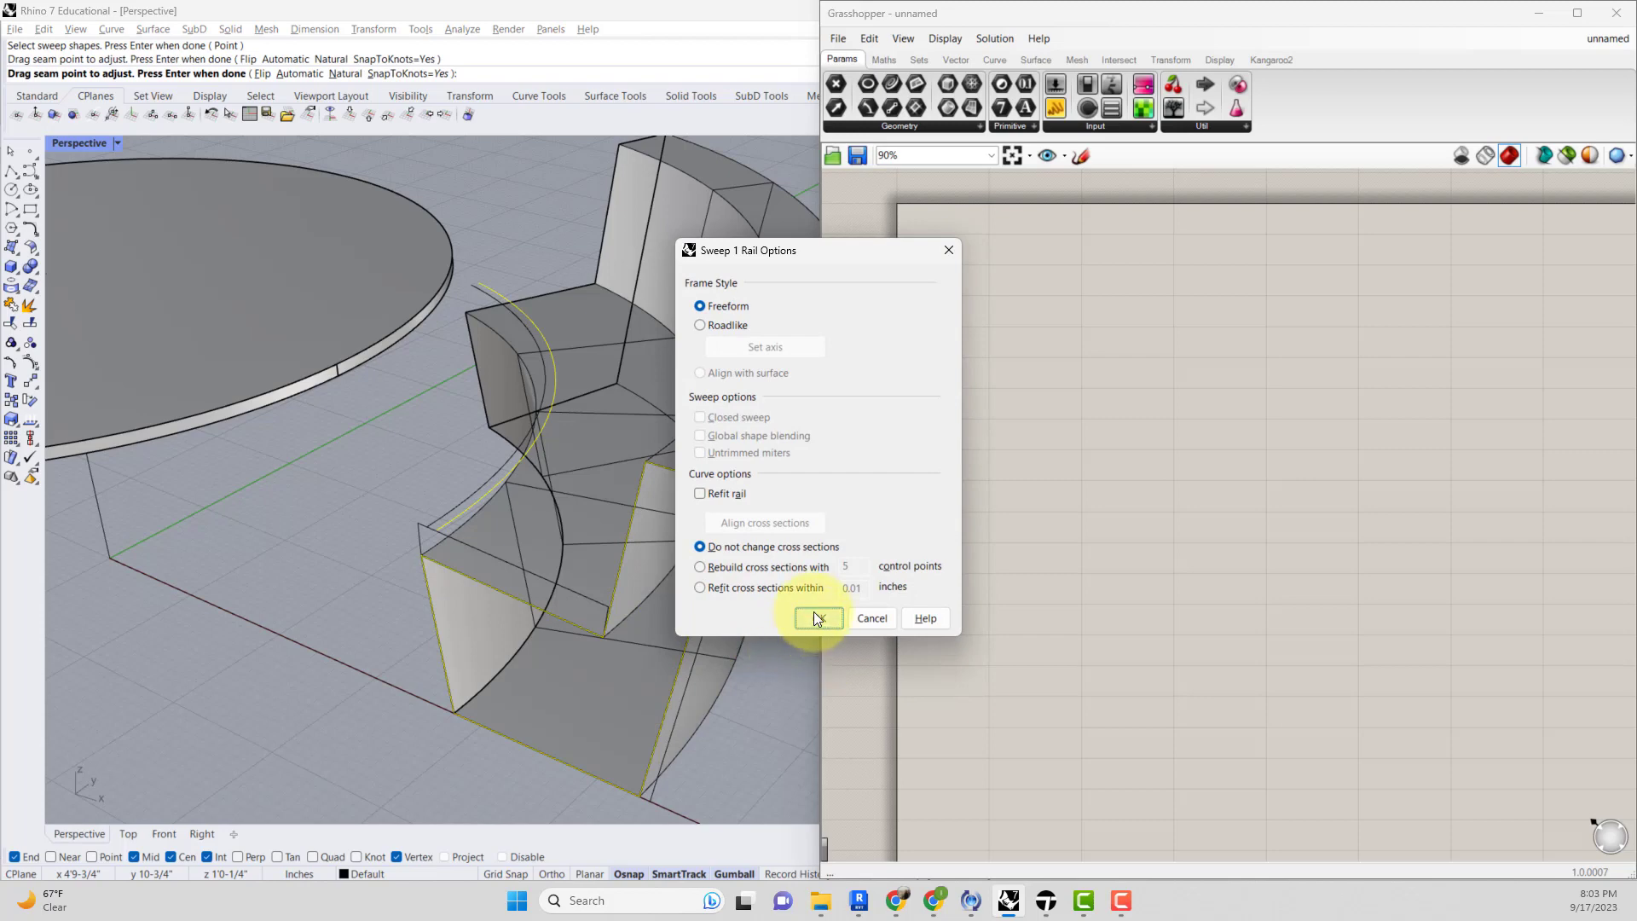
left_click(708, 322)
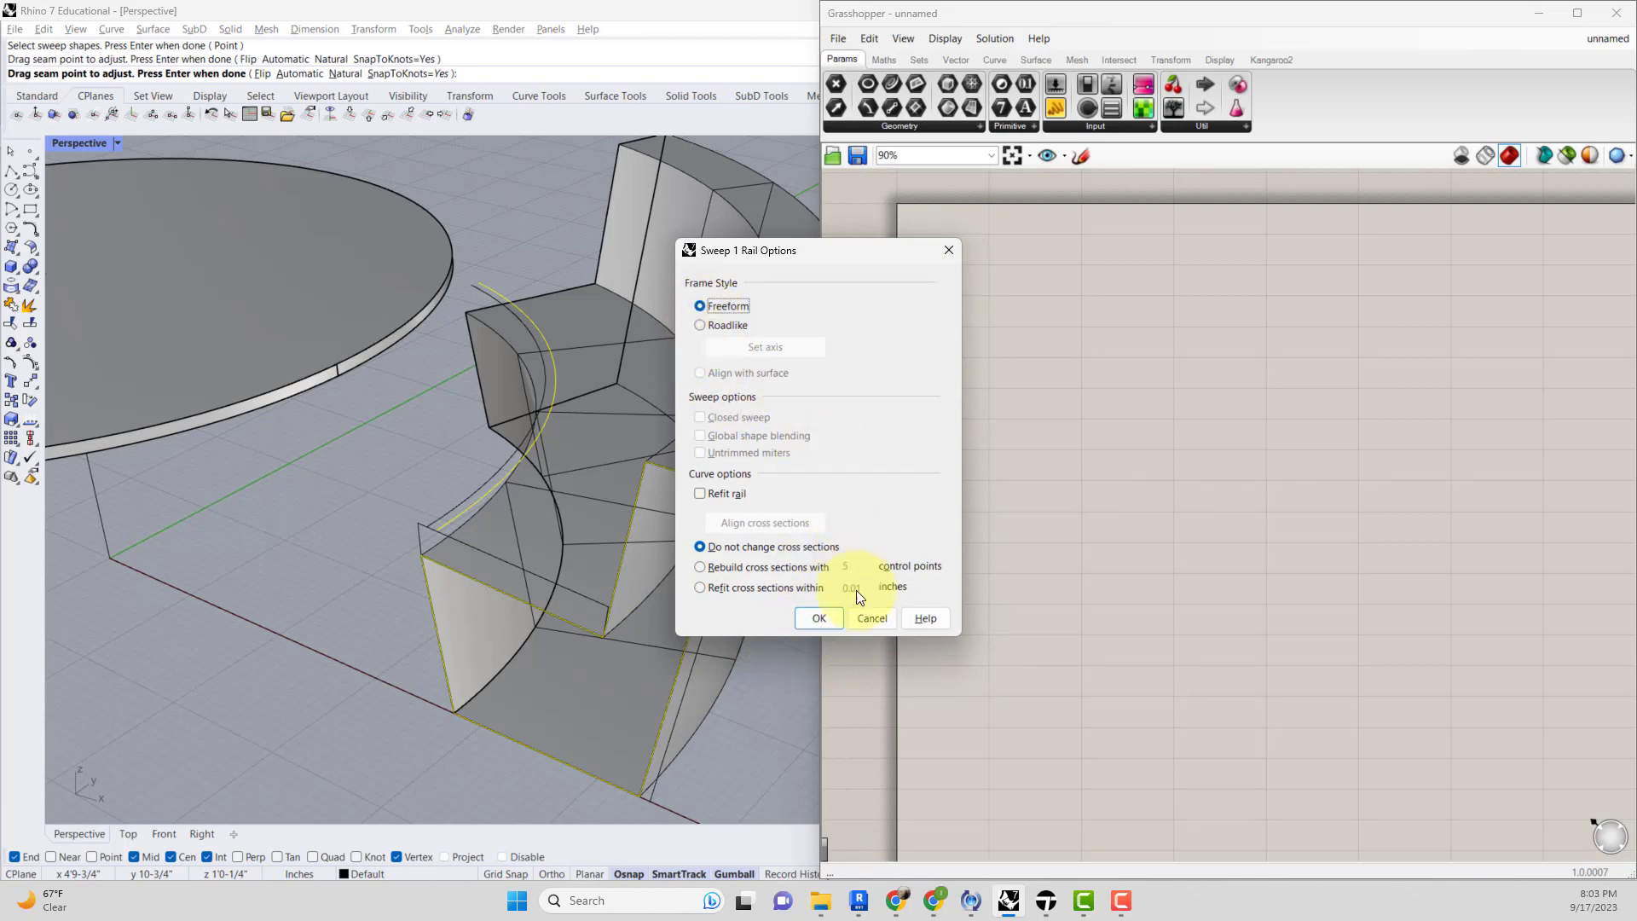
left_click(817, 619)
Explode the swept chair surface and delete its pieces.
scroll(786, 603, "down", 5)
right_click_drag(711, 620, 439, 560, "shift")
scroll(495, 550, "down", 2)
scroll(469, 535, "up", 5)
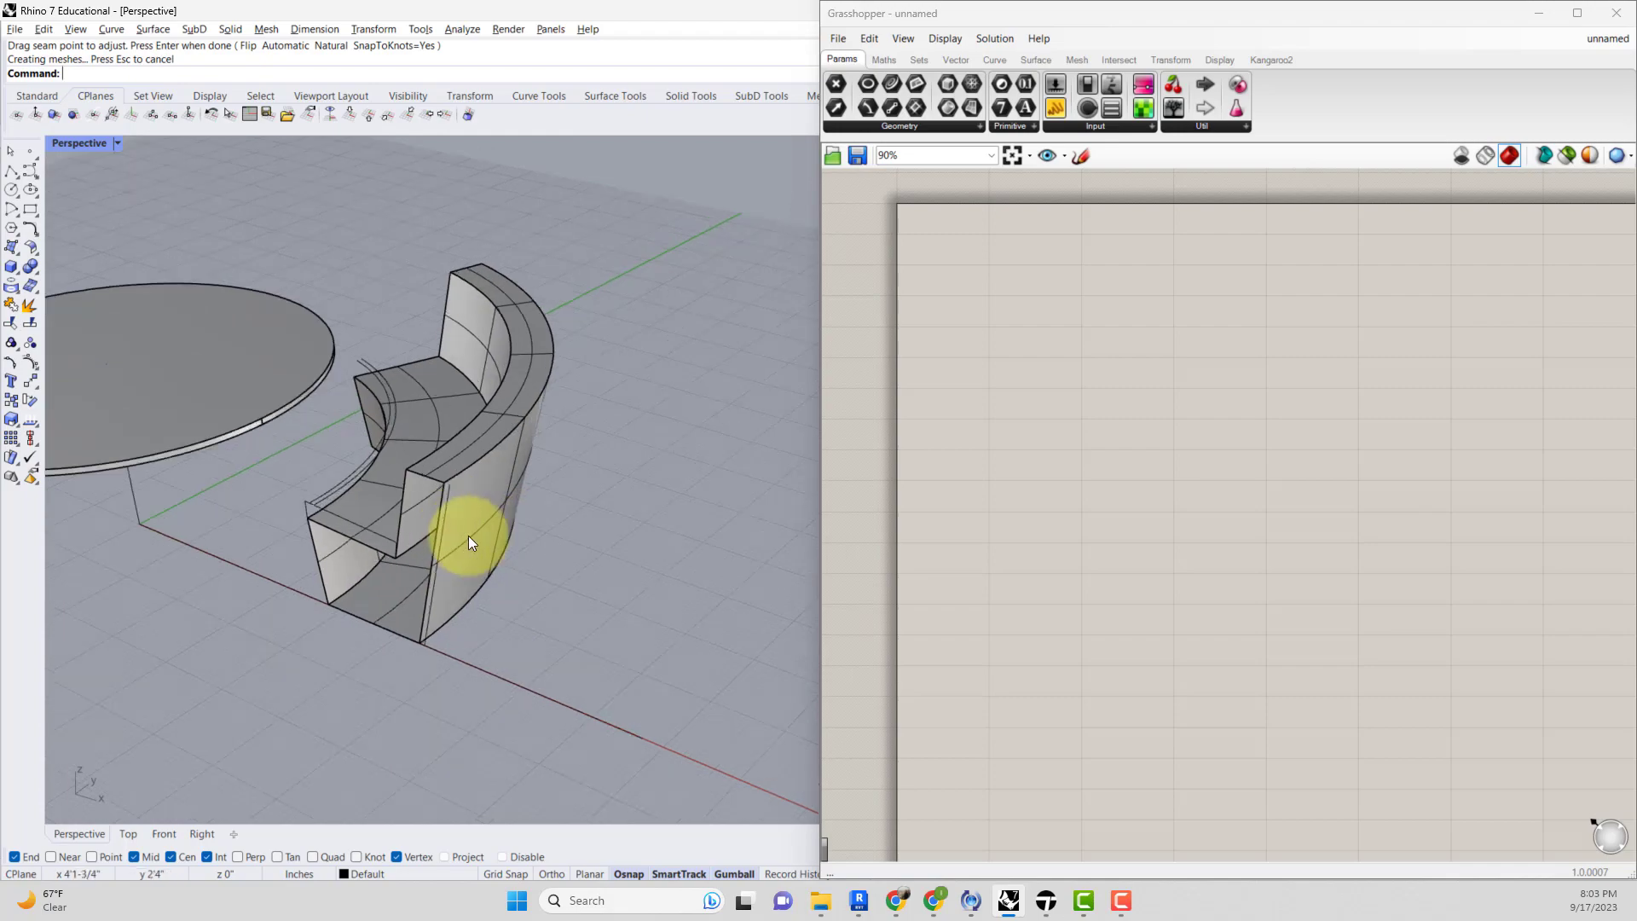
type("x")
key("Return")
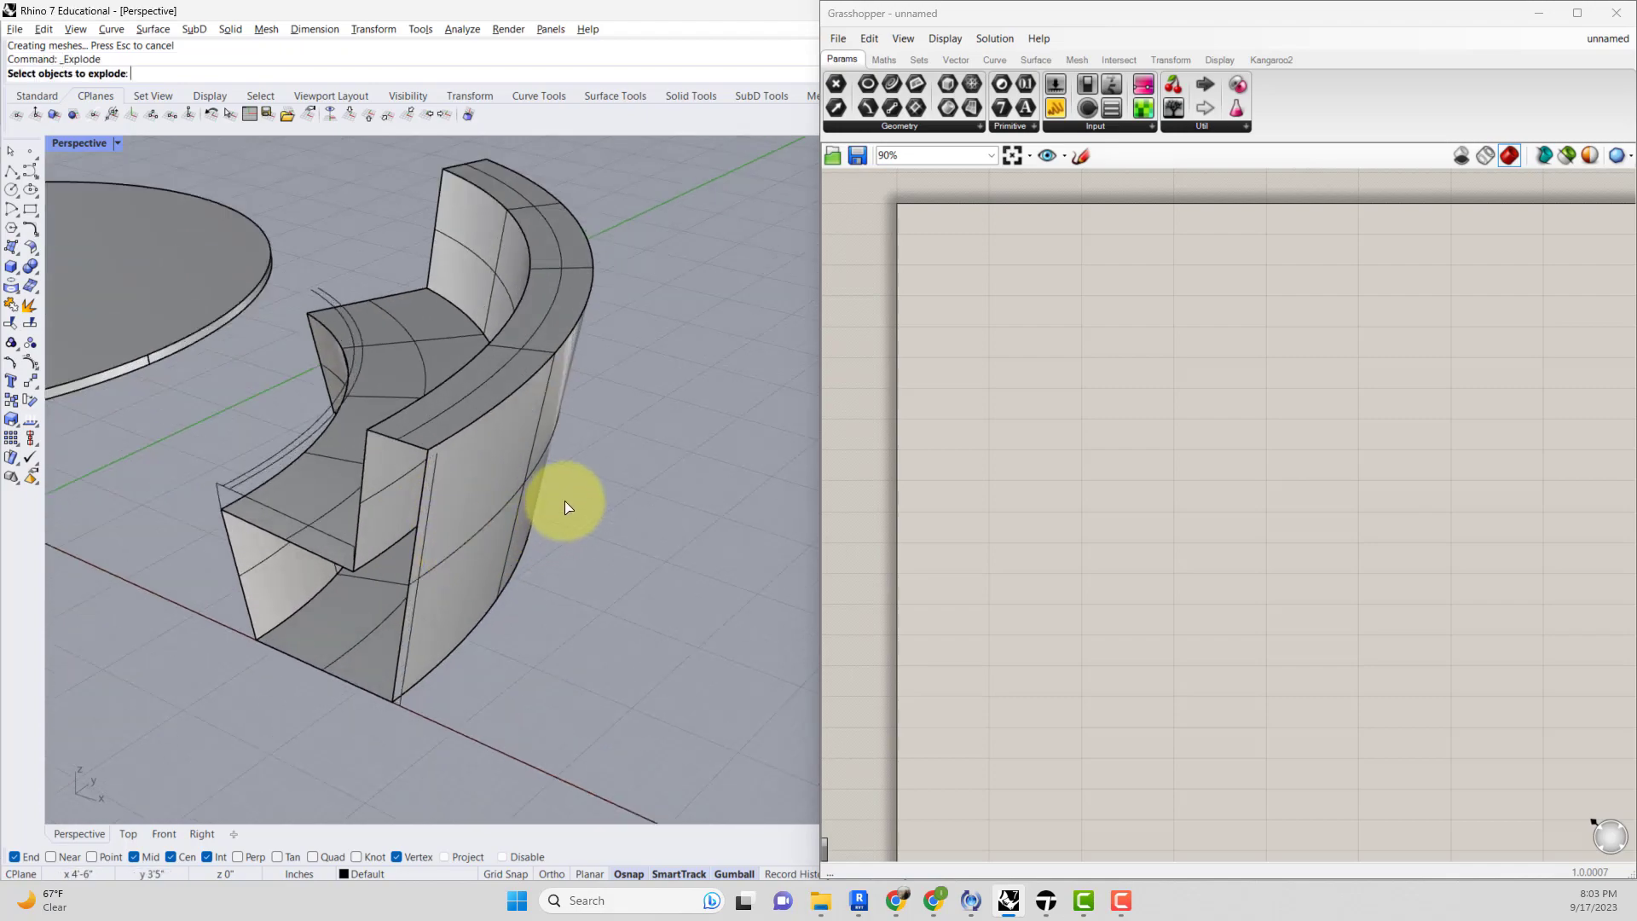
right_click_drag(566, 510, 486, 574)
left_click(367, 648)
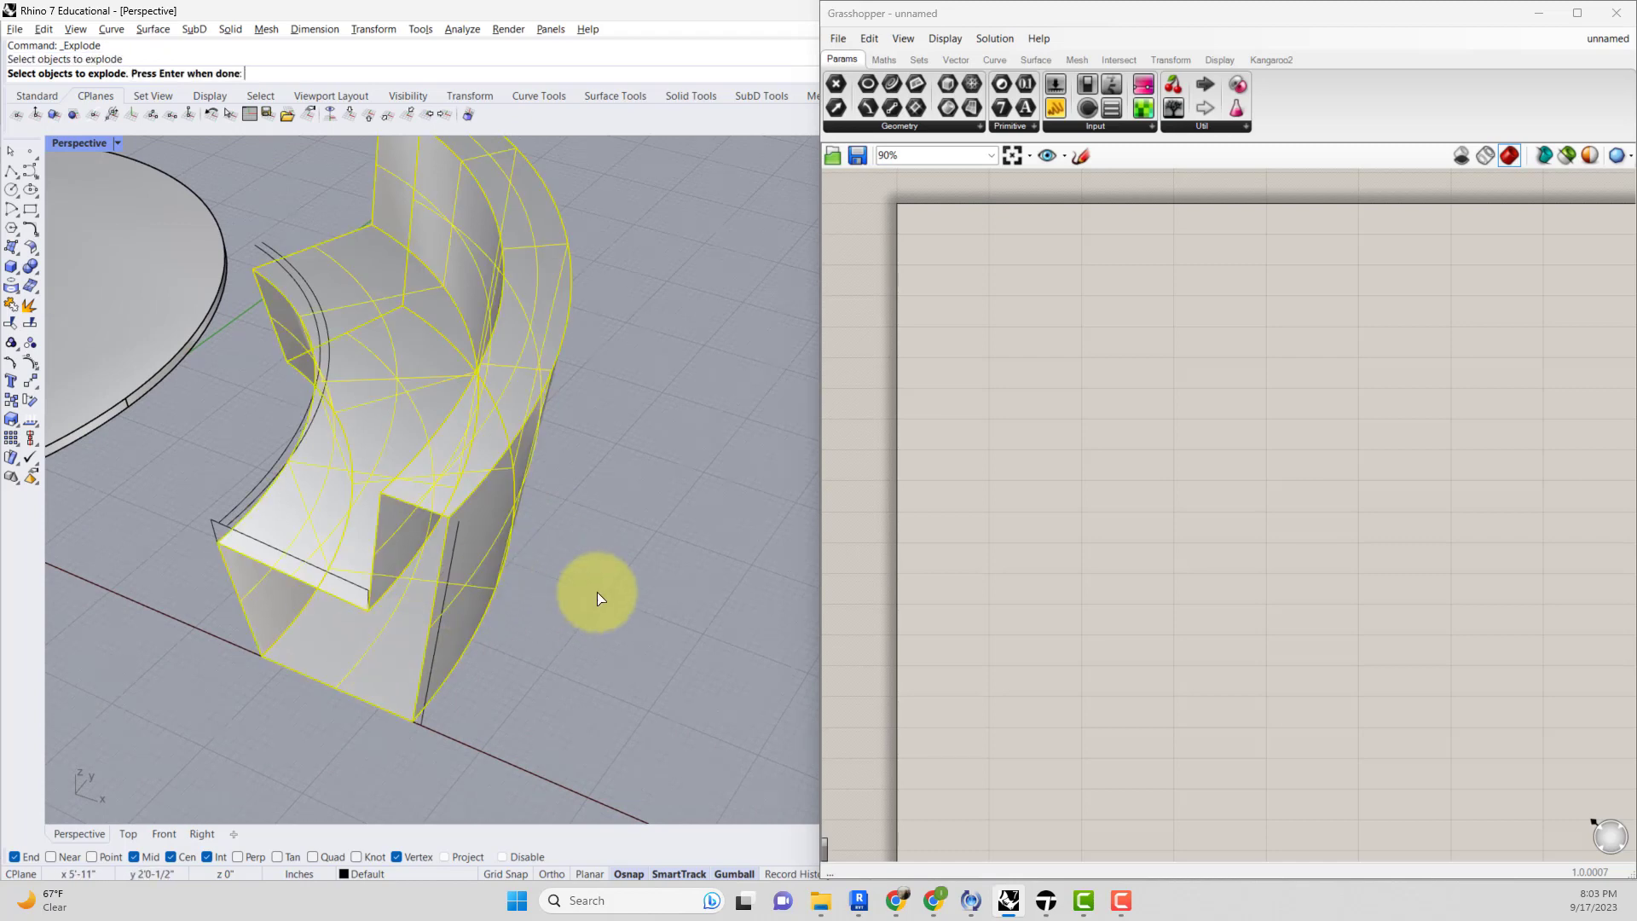
key("Return")
left_click(372, 642)
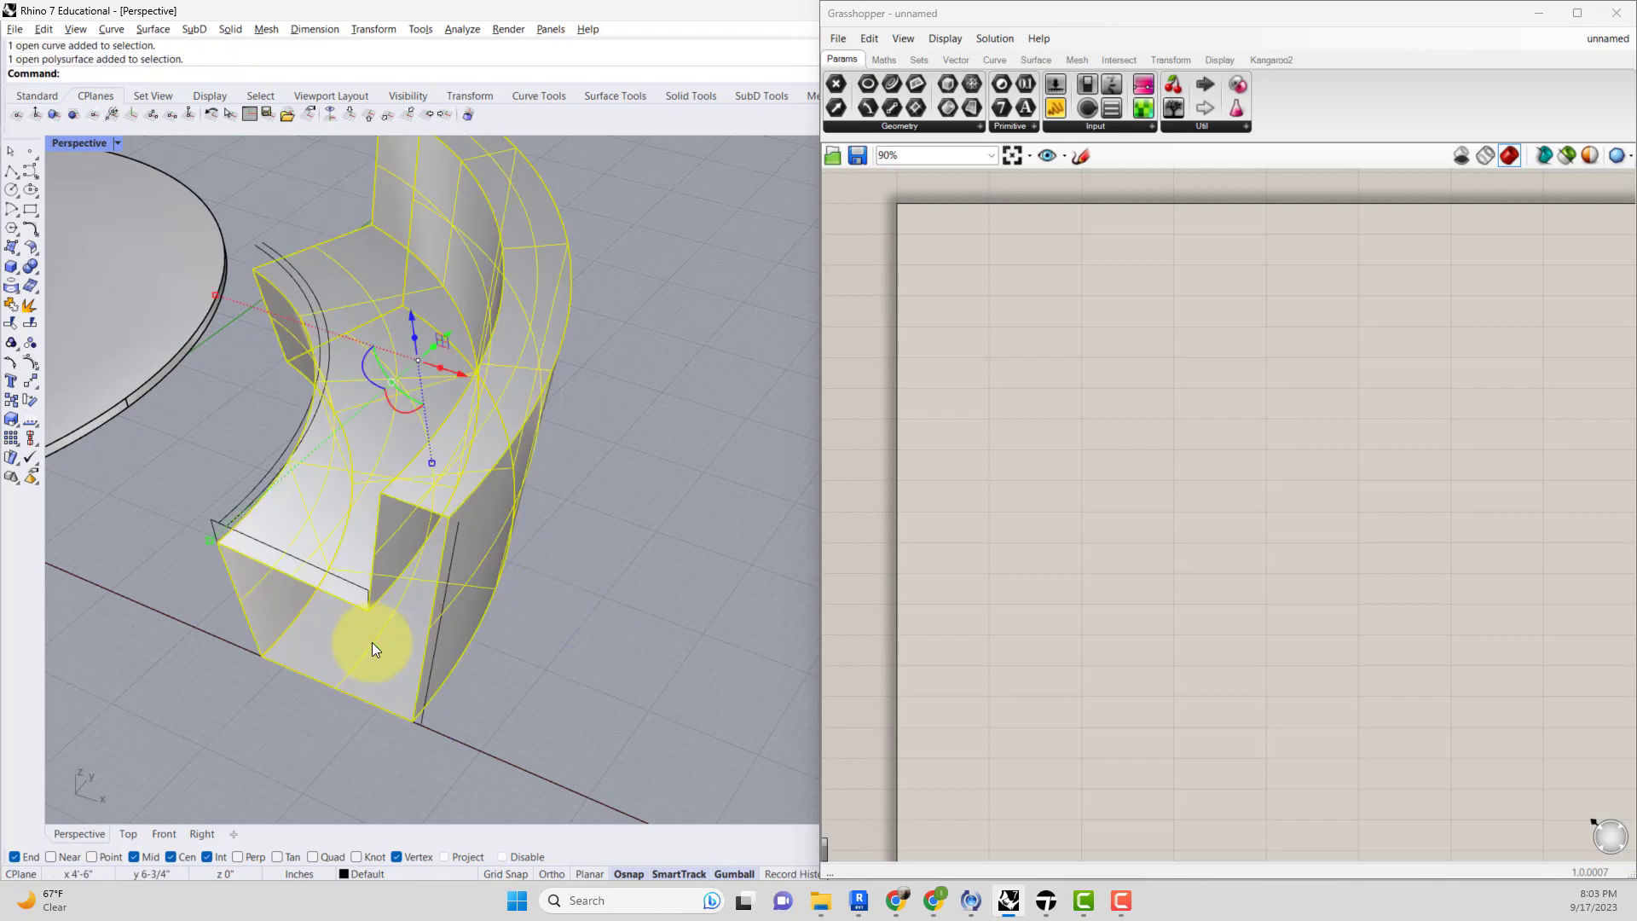
key("Delete")
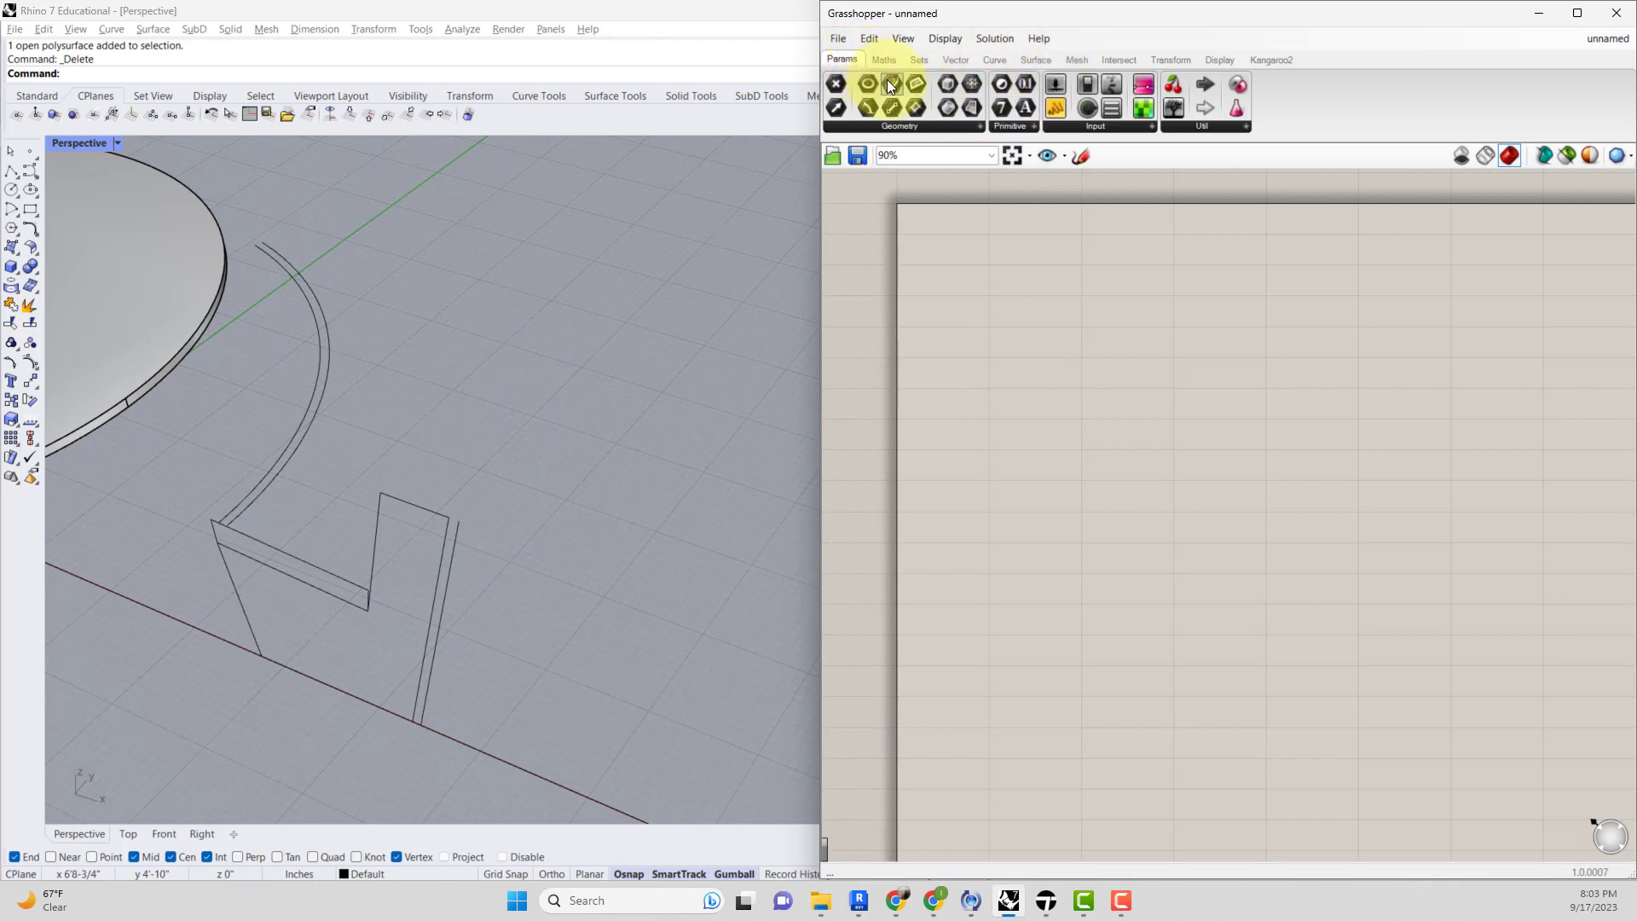
Add a Curve parameter to the canvas and set it to the arc rail curve in the viewport.
left_click_drag(888, 82, 1002, 340)
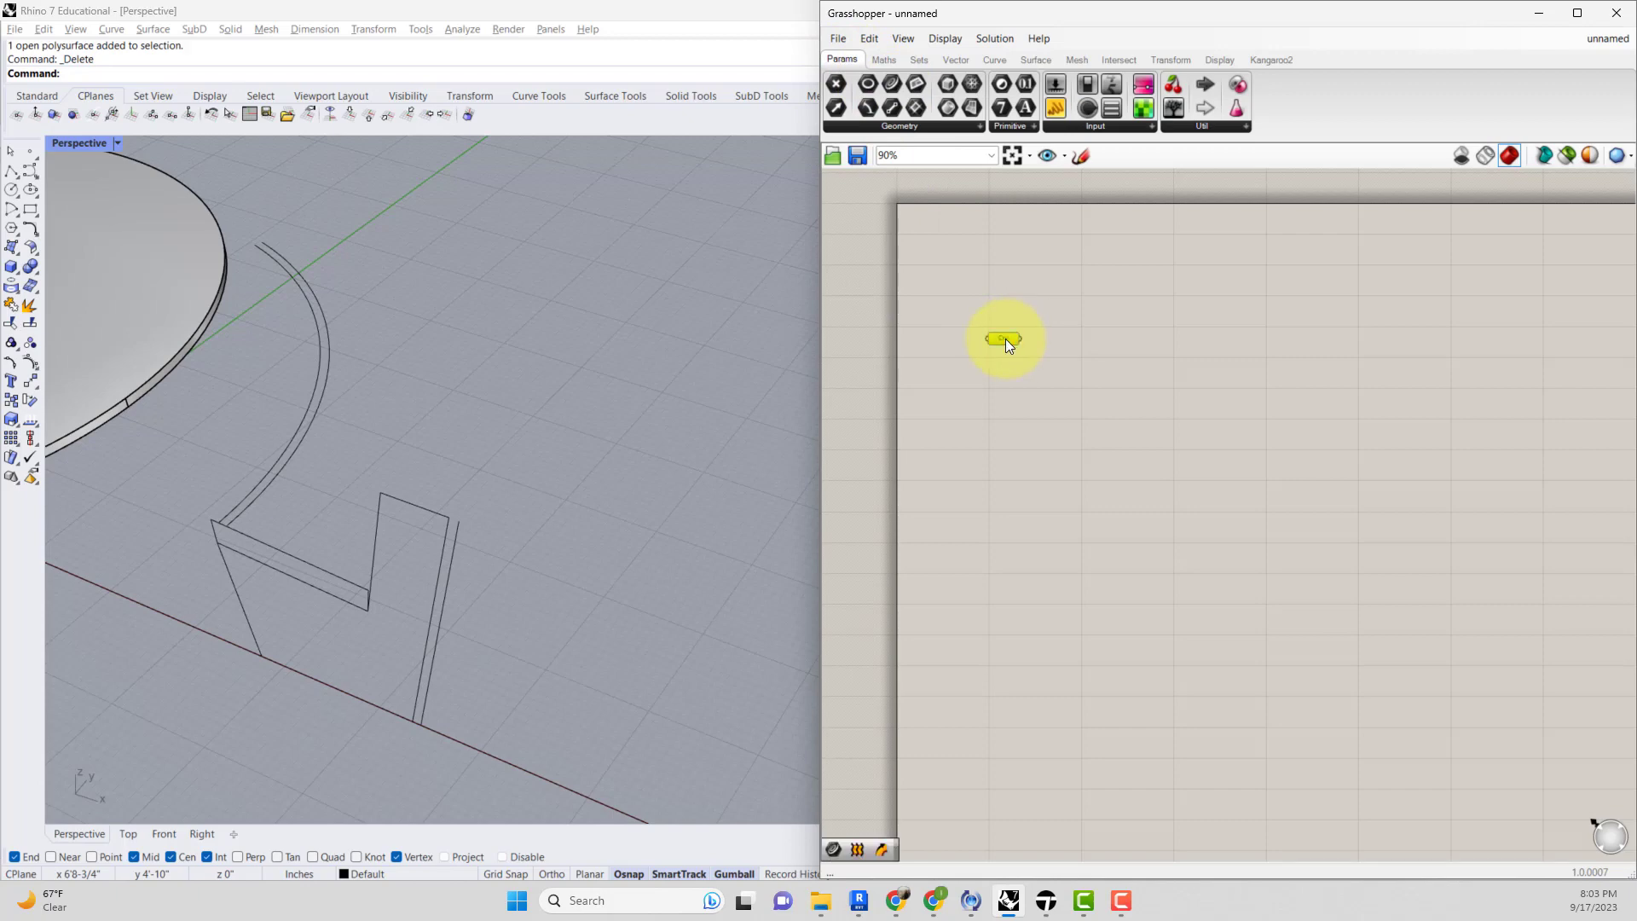
right_click(1005, 339)
left_click(1052, 559)
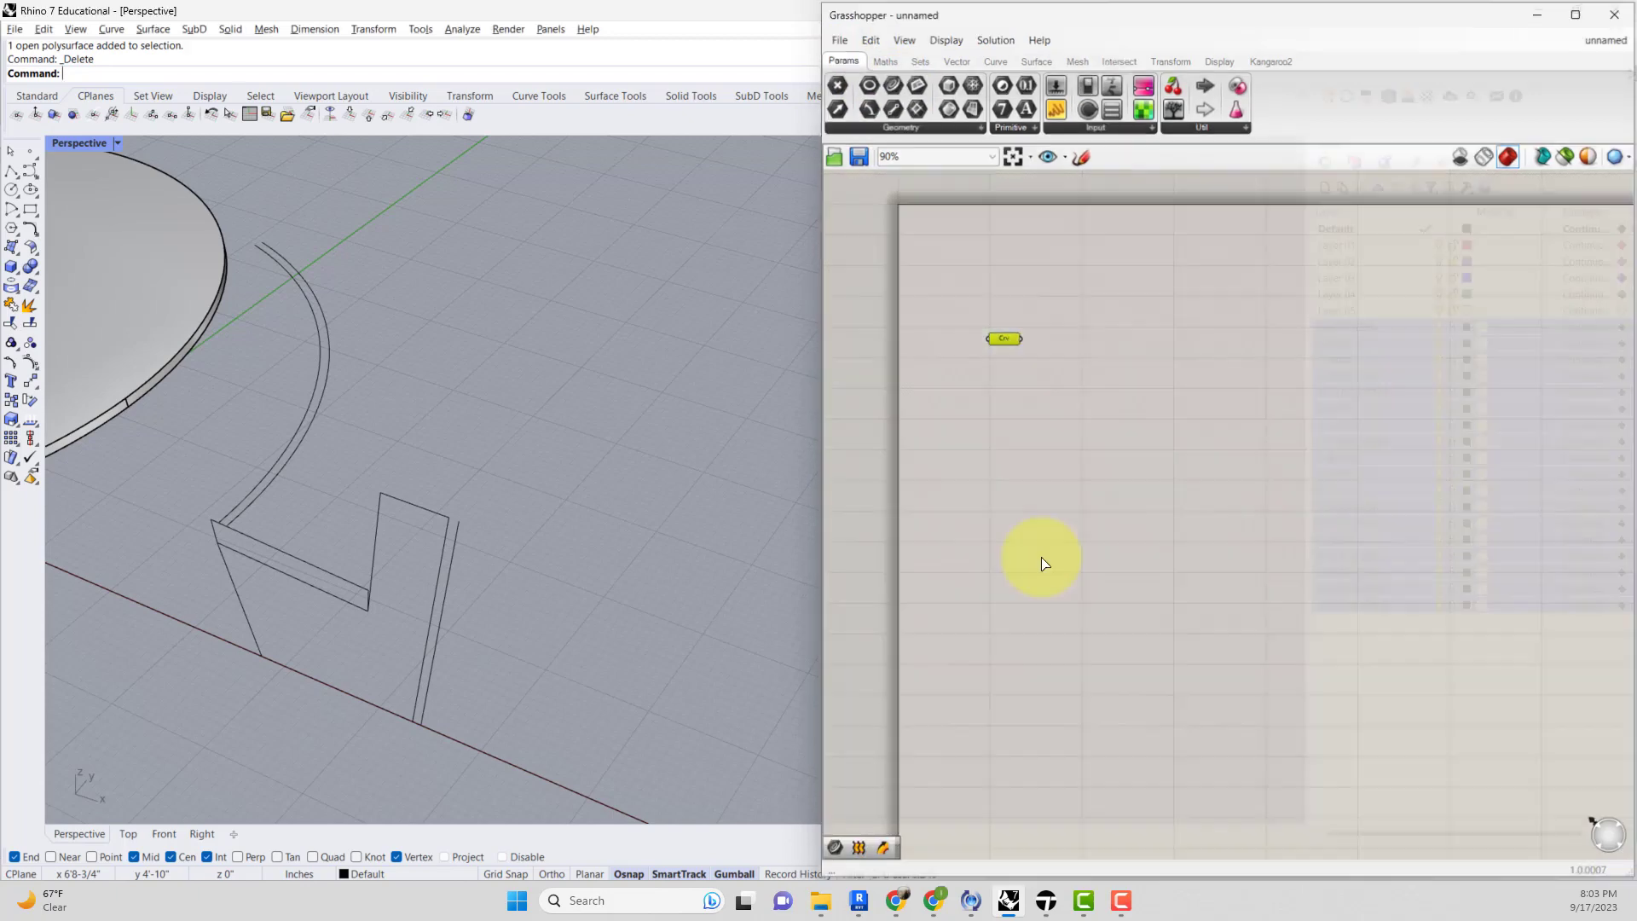
left_click(269, 465)
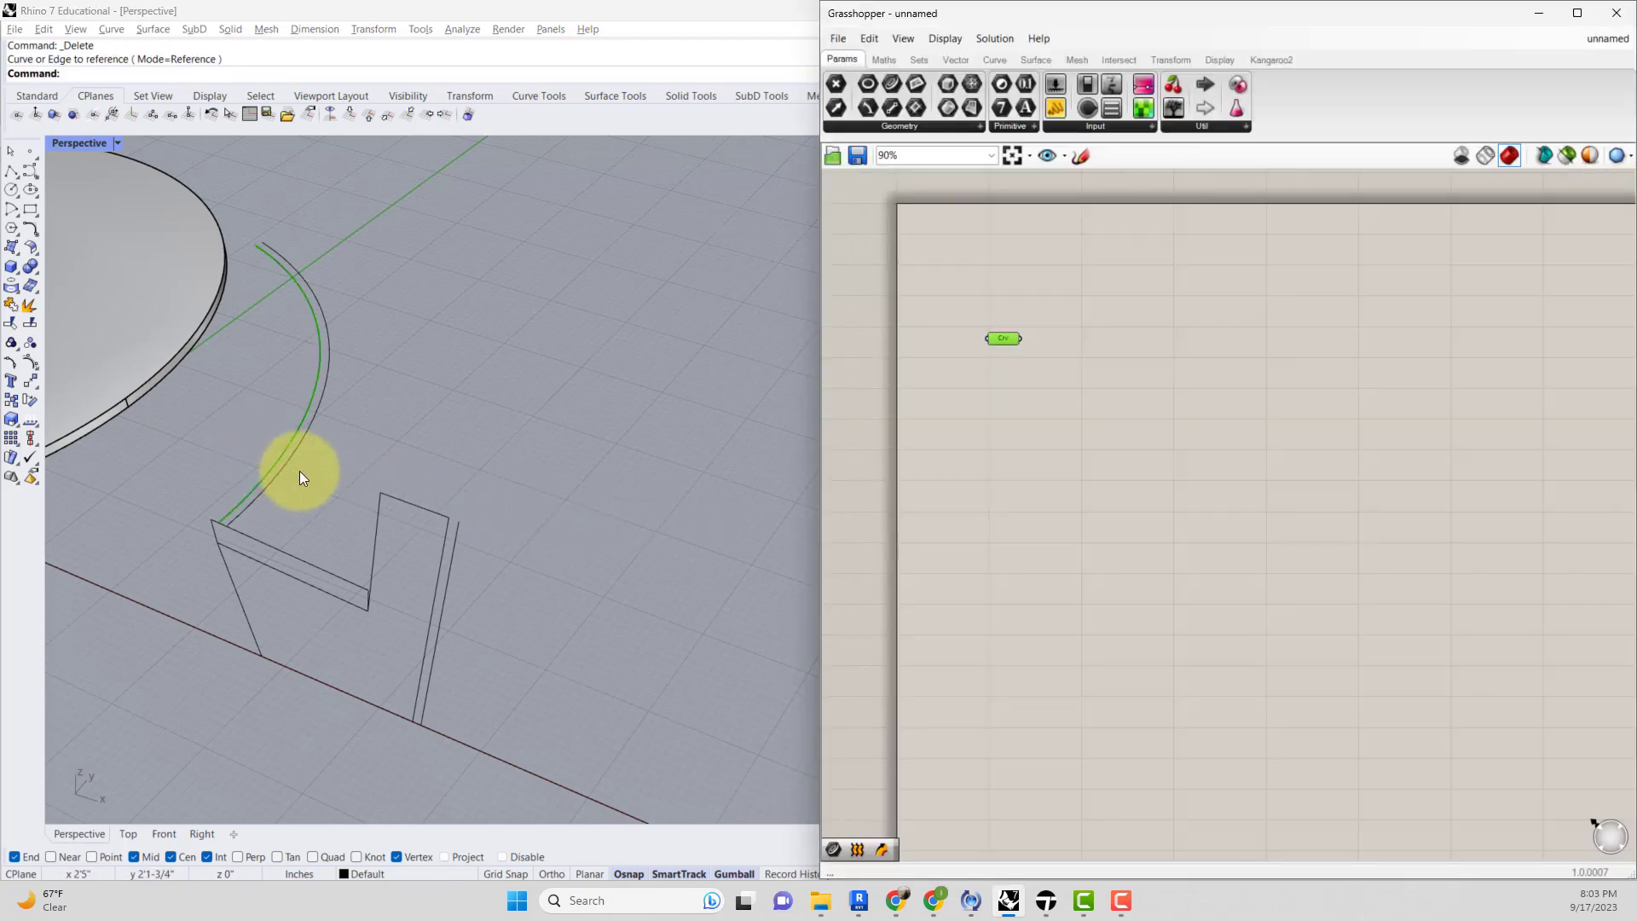
Rename the curve parameter to Rail.
right_click(1006, 337)
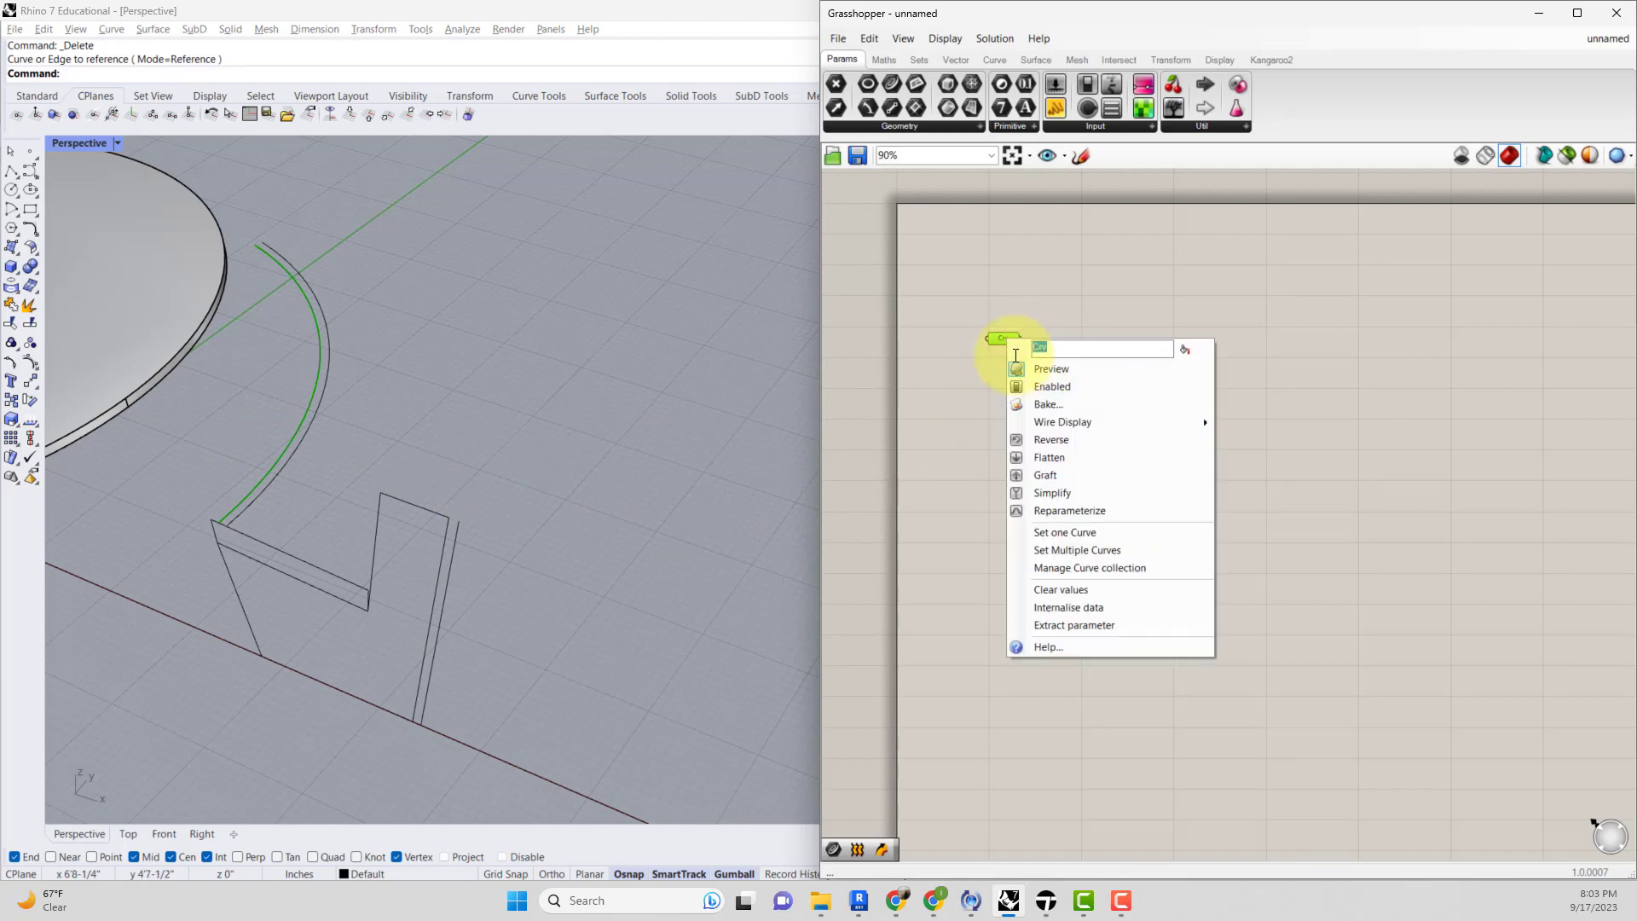
type("Rail")
key("Return")
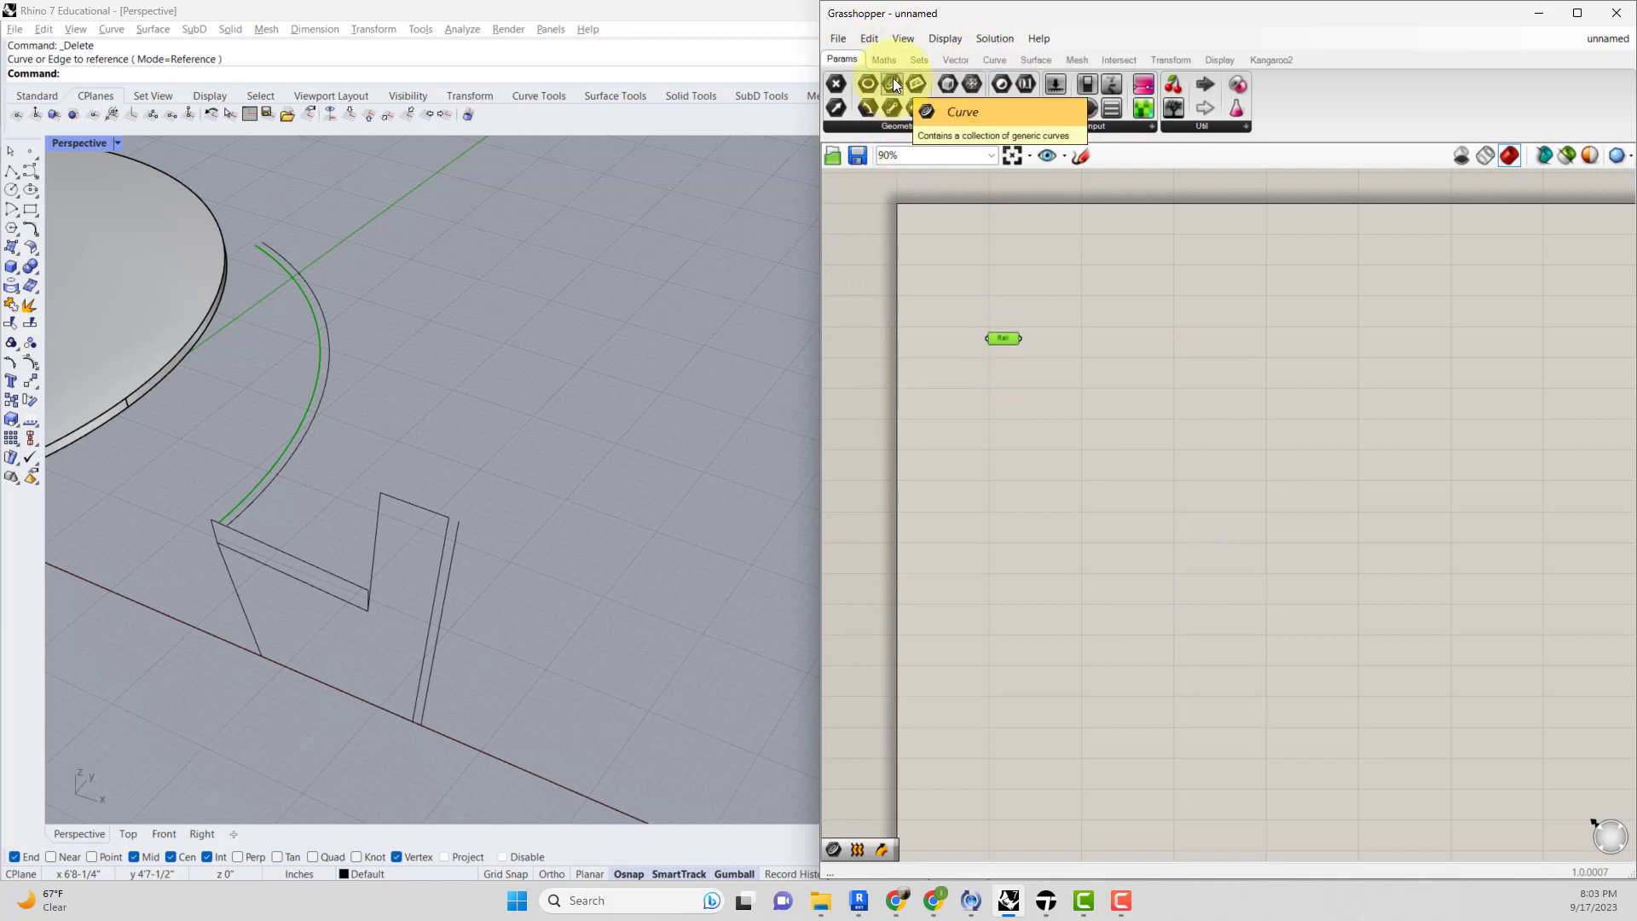
Add another Curve parameter and set it to the chair profile curve in the viewport.
double_click(1009, 375)
type("c")
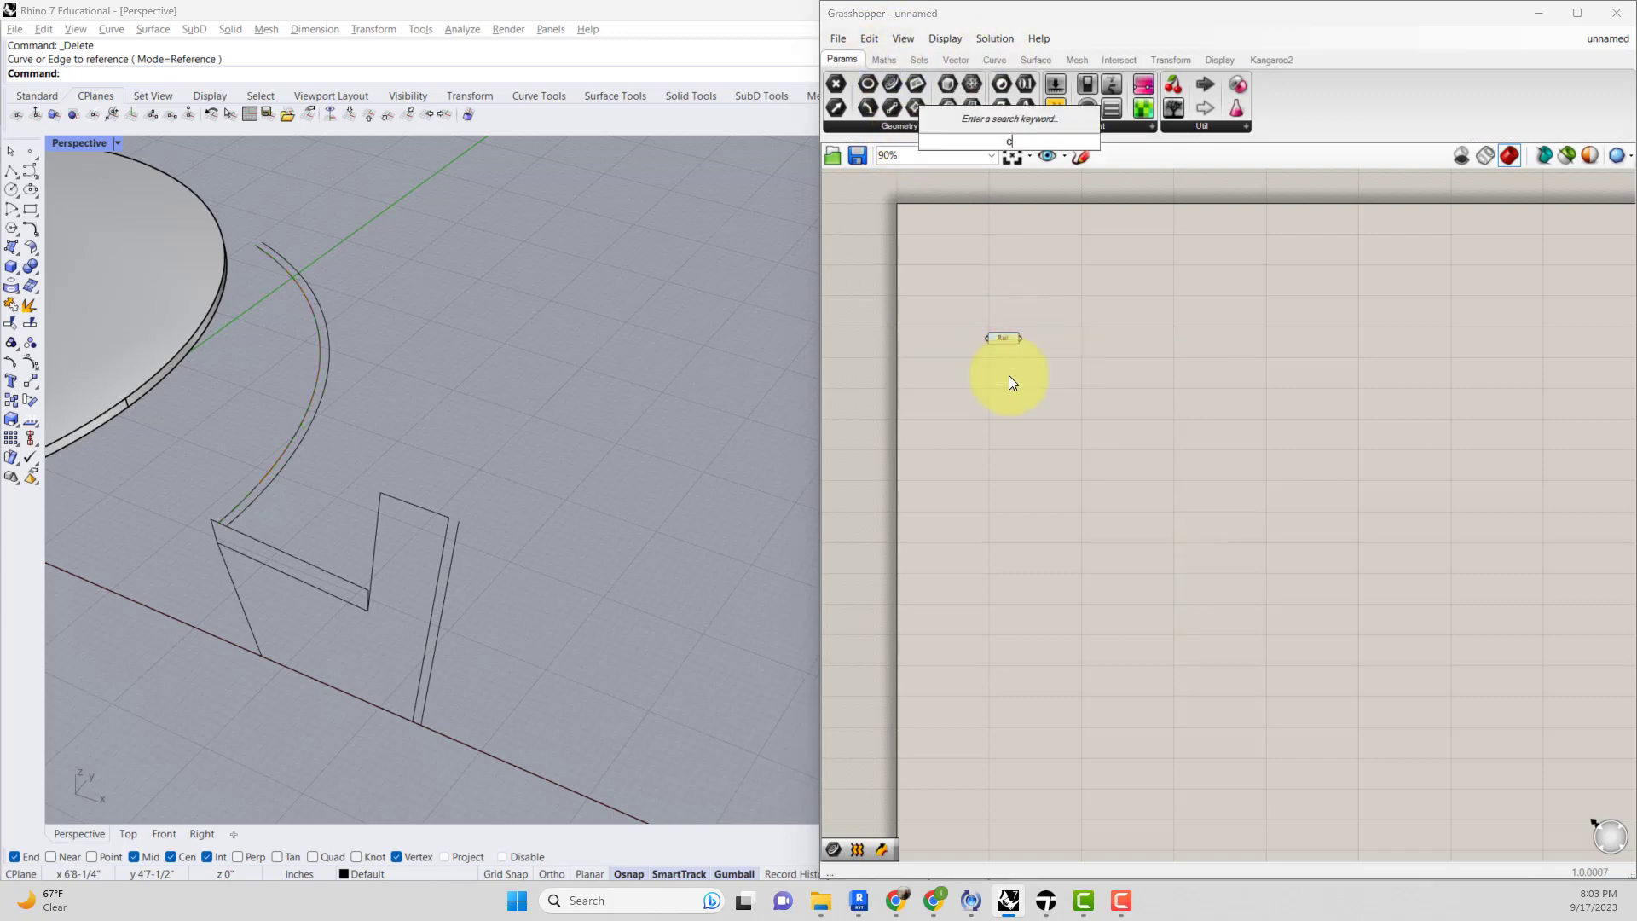
type("urve")
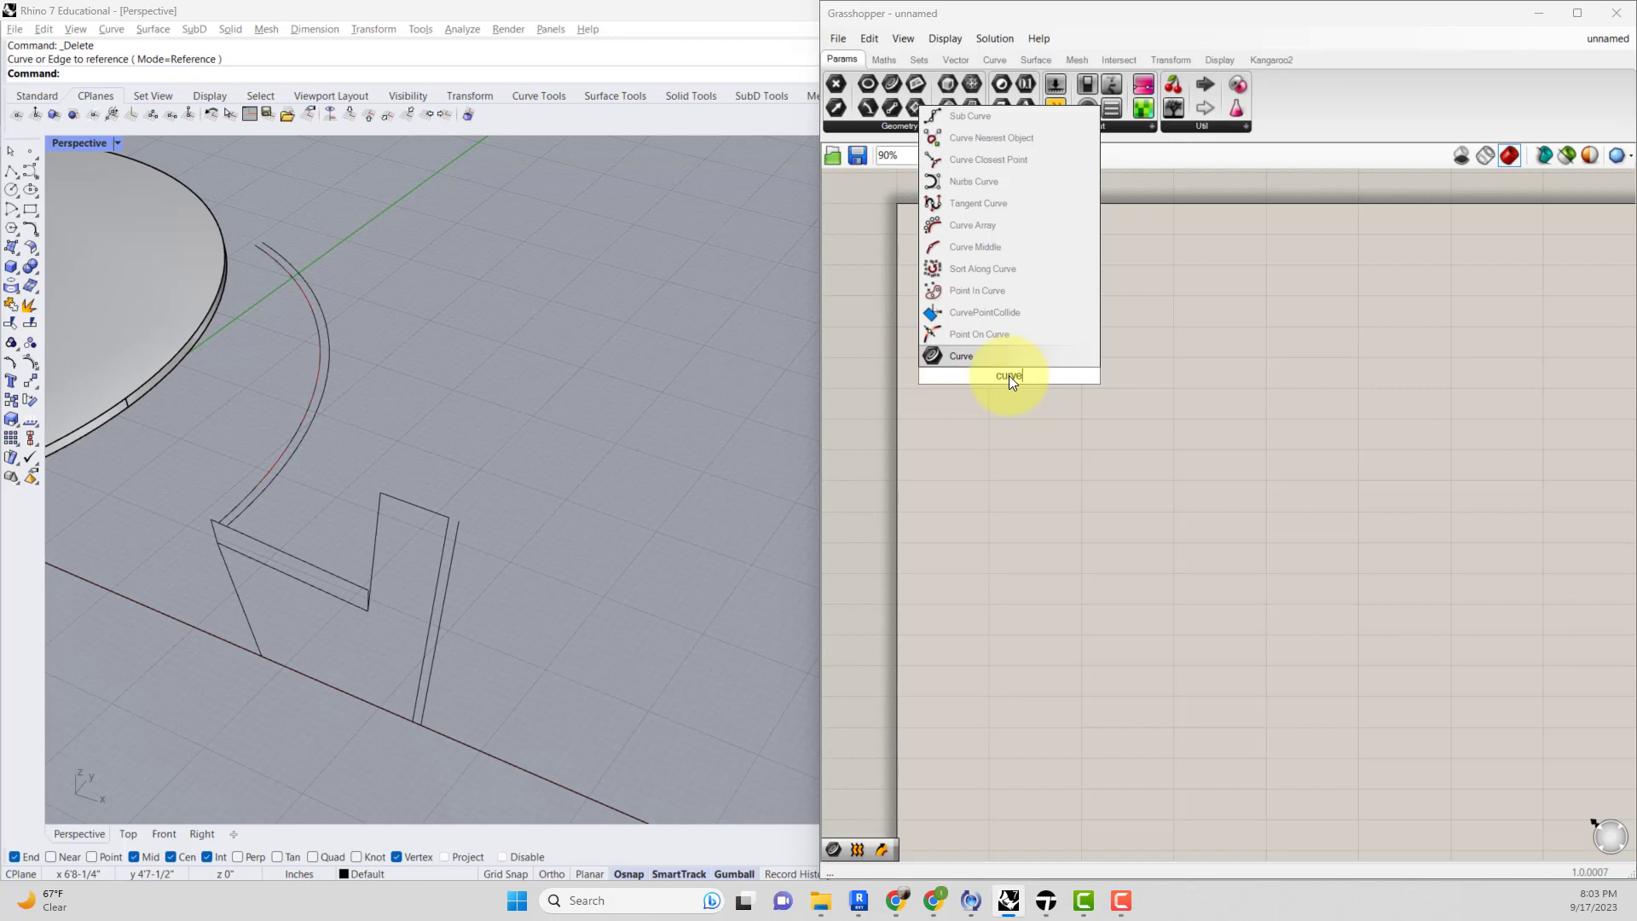
left_click(933, 355)
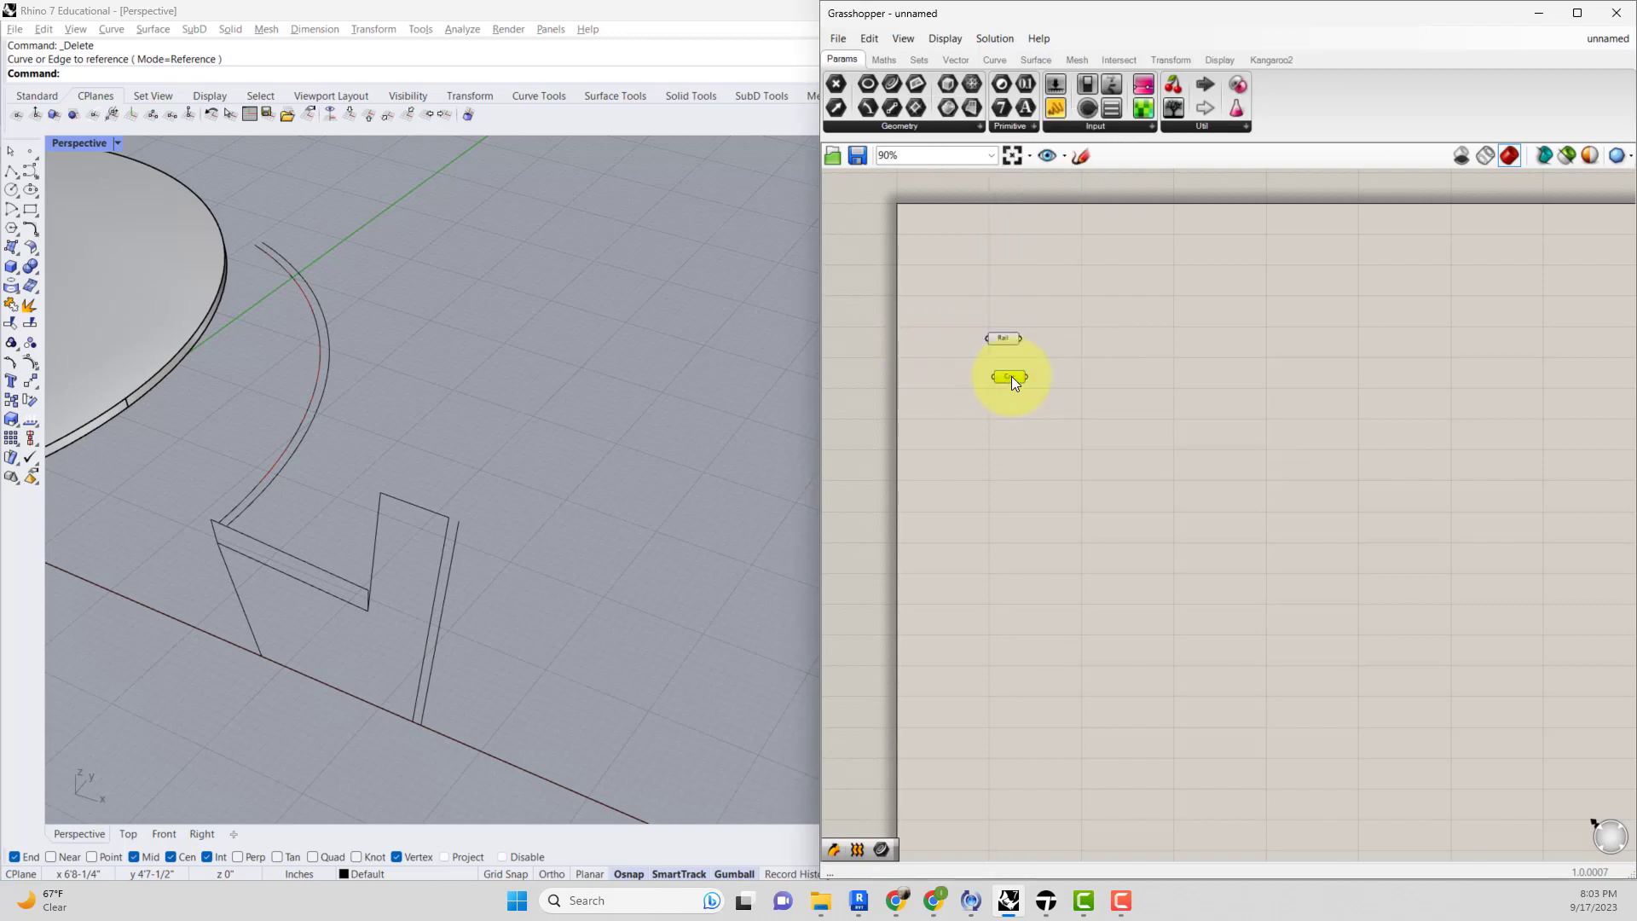
right_click(1011, 376)
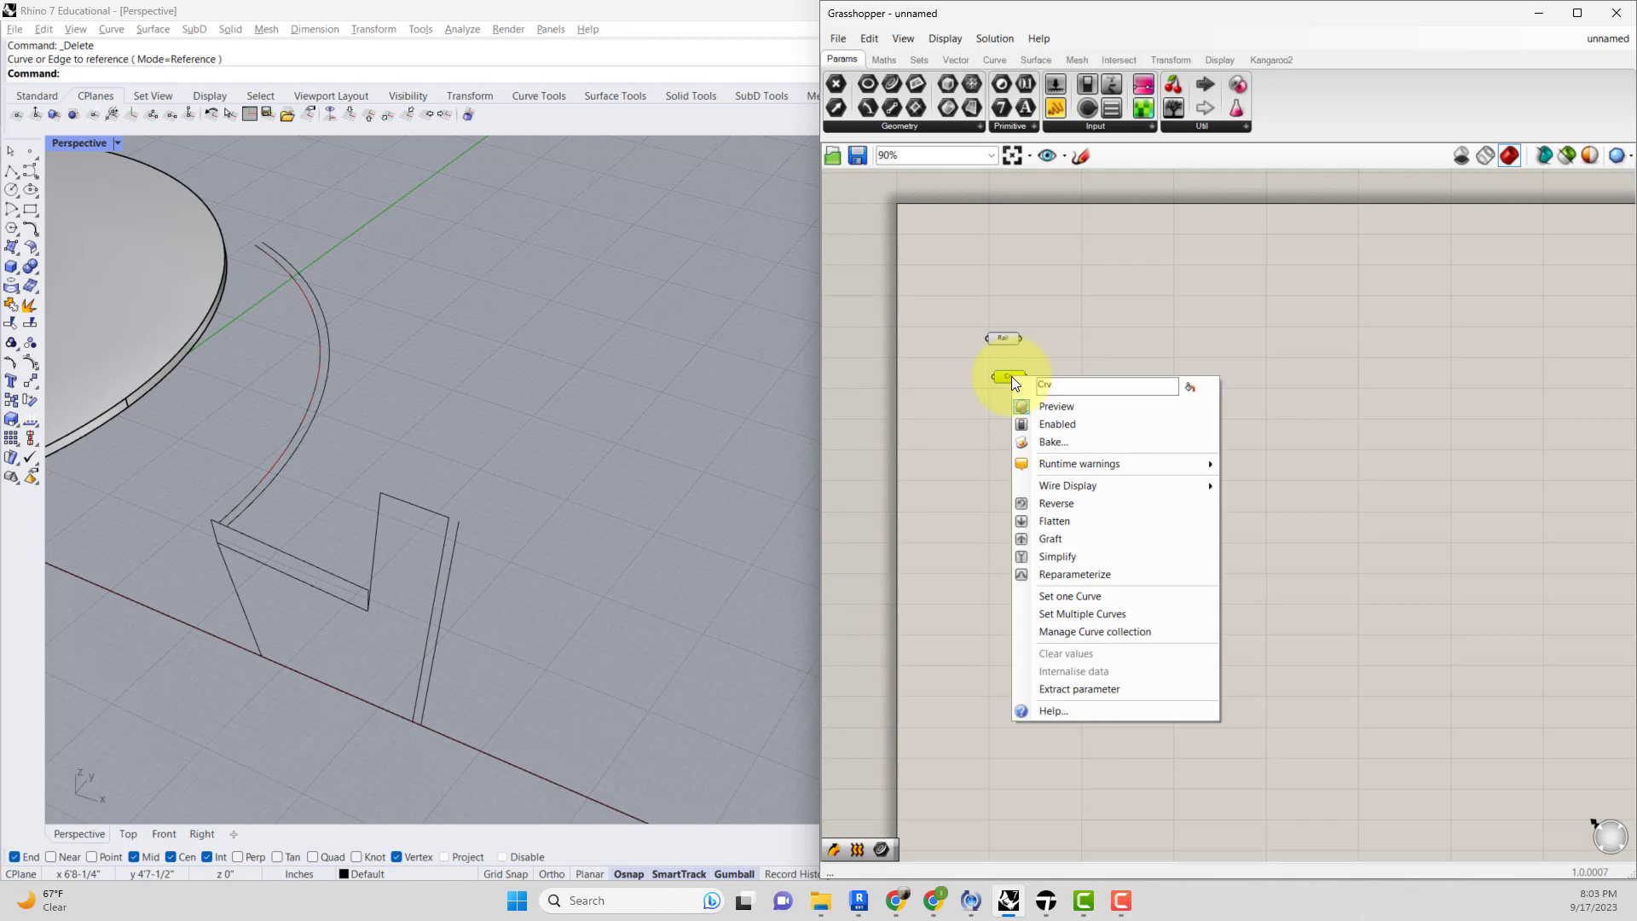
left_click(1064, 597)
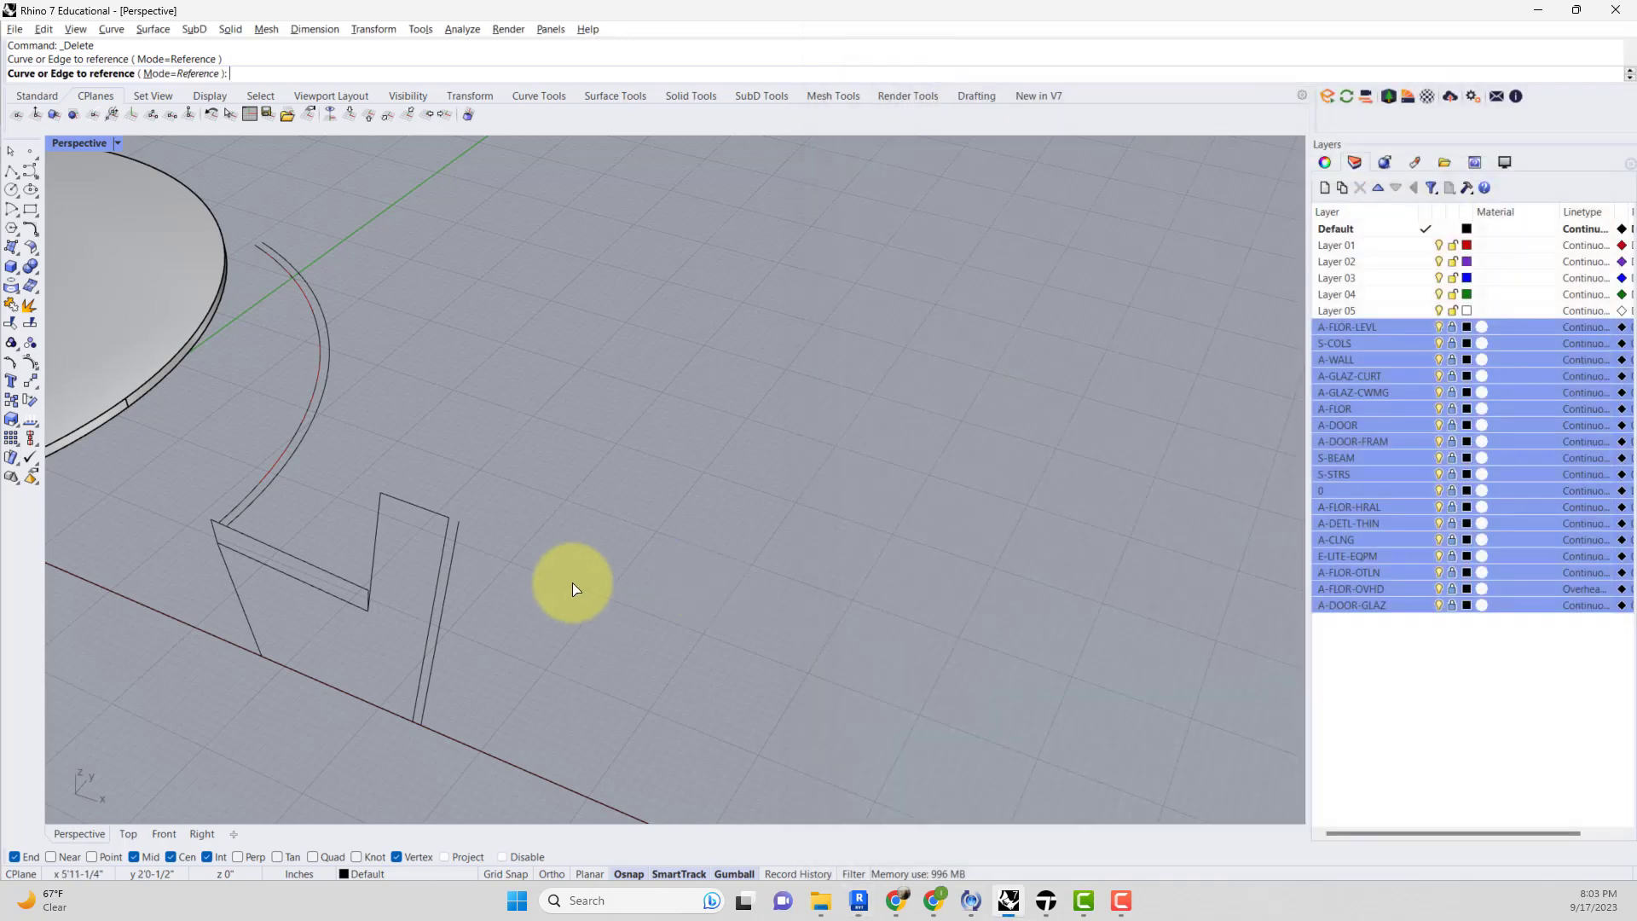
left_click(444, 532)
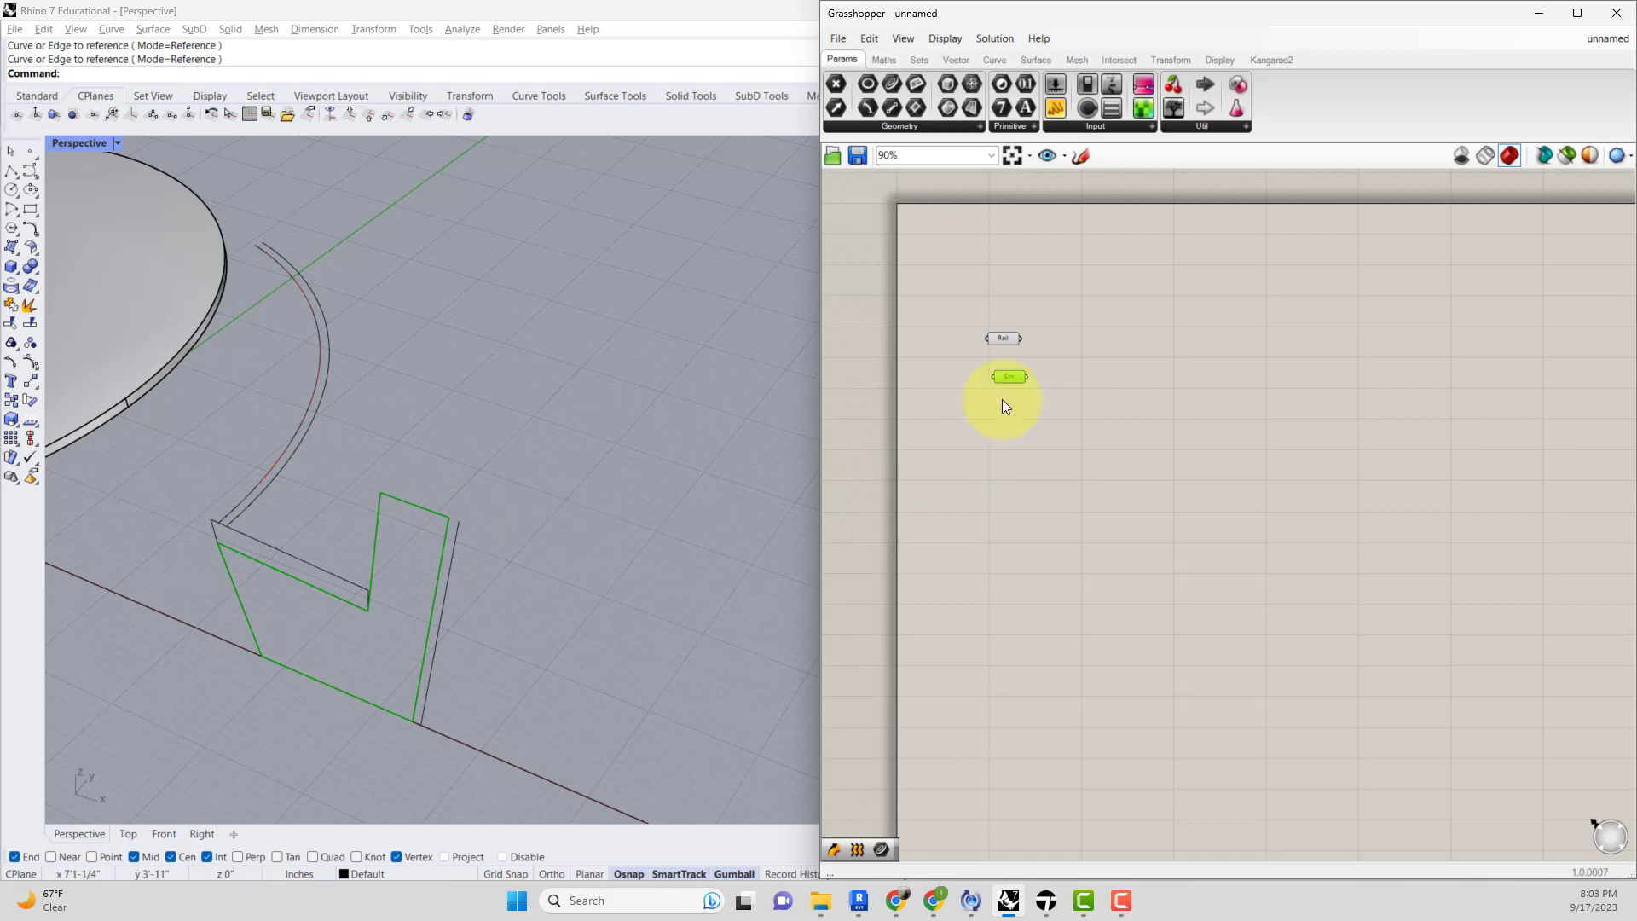
Rename the new curve parameter to Shape.
right_click(1010, 379)
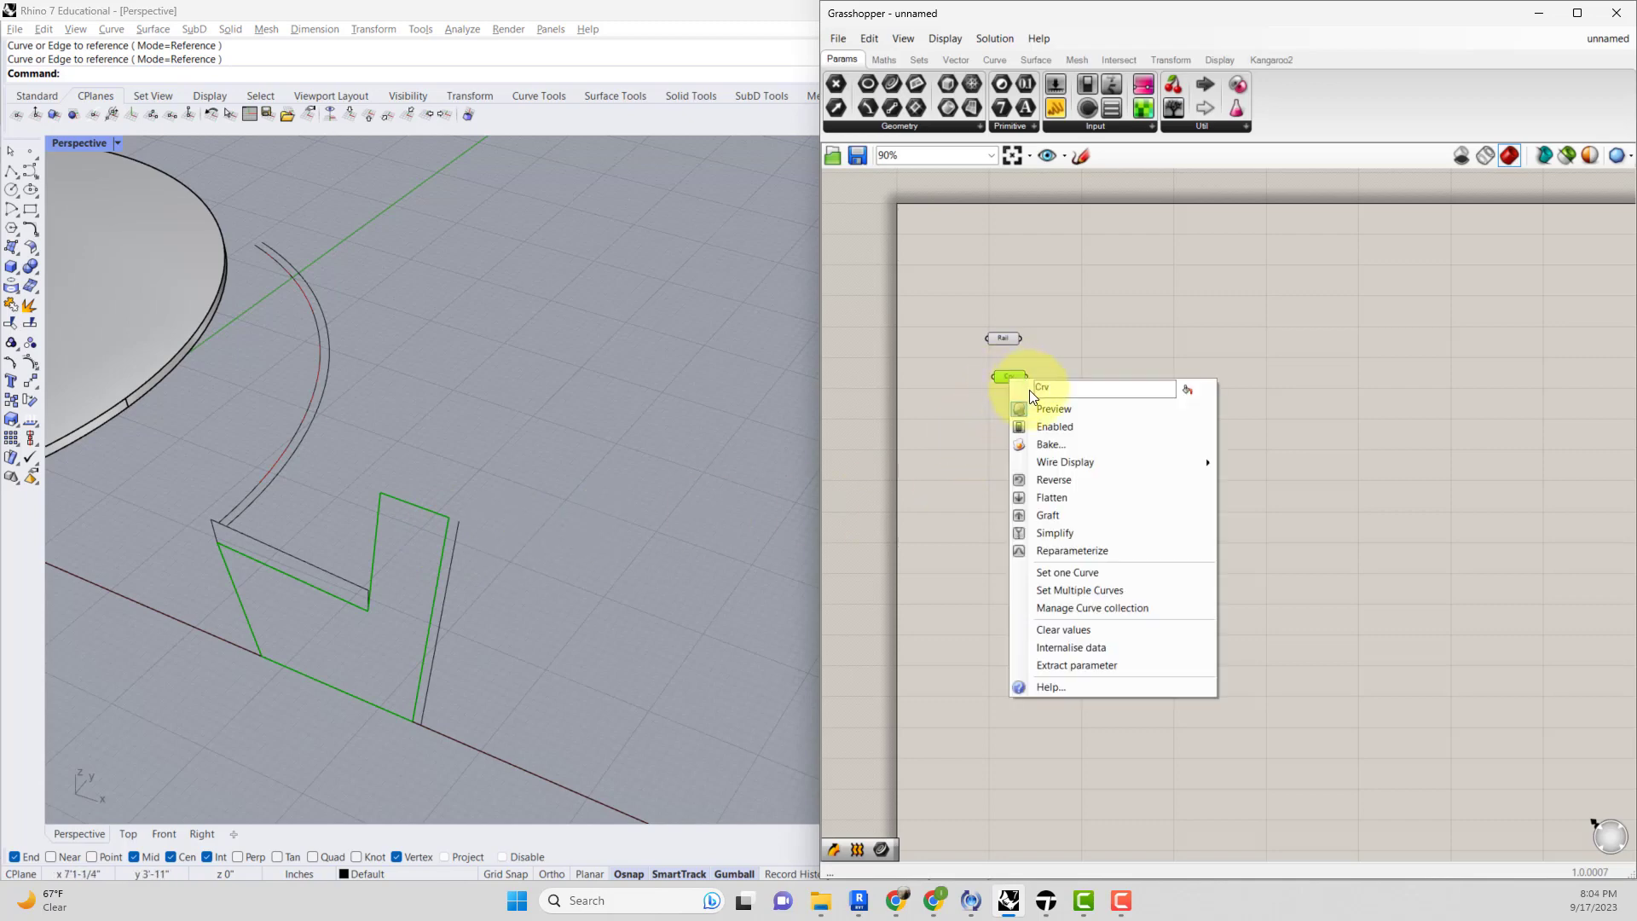
type("Shape")
key("Return")
Add a Sweep1 component to the canvas.
scroll(1023, 341, "up", 4)
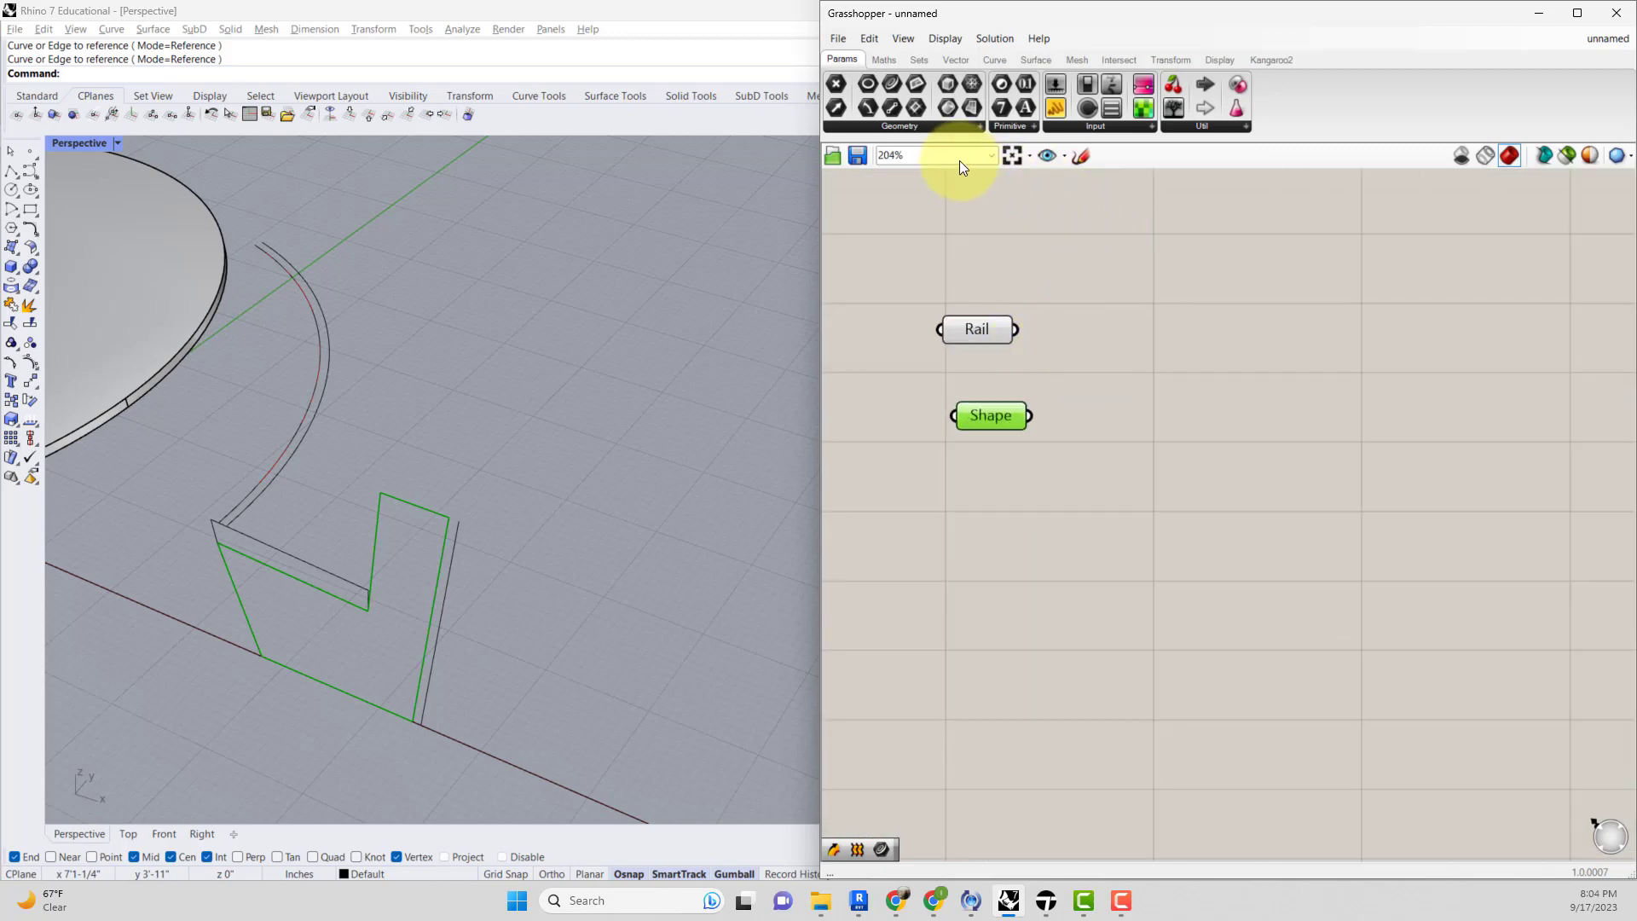
double_click(1125, 299)
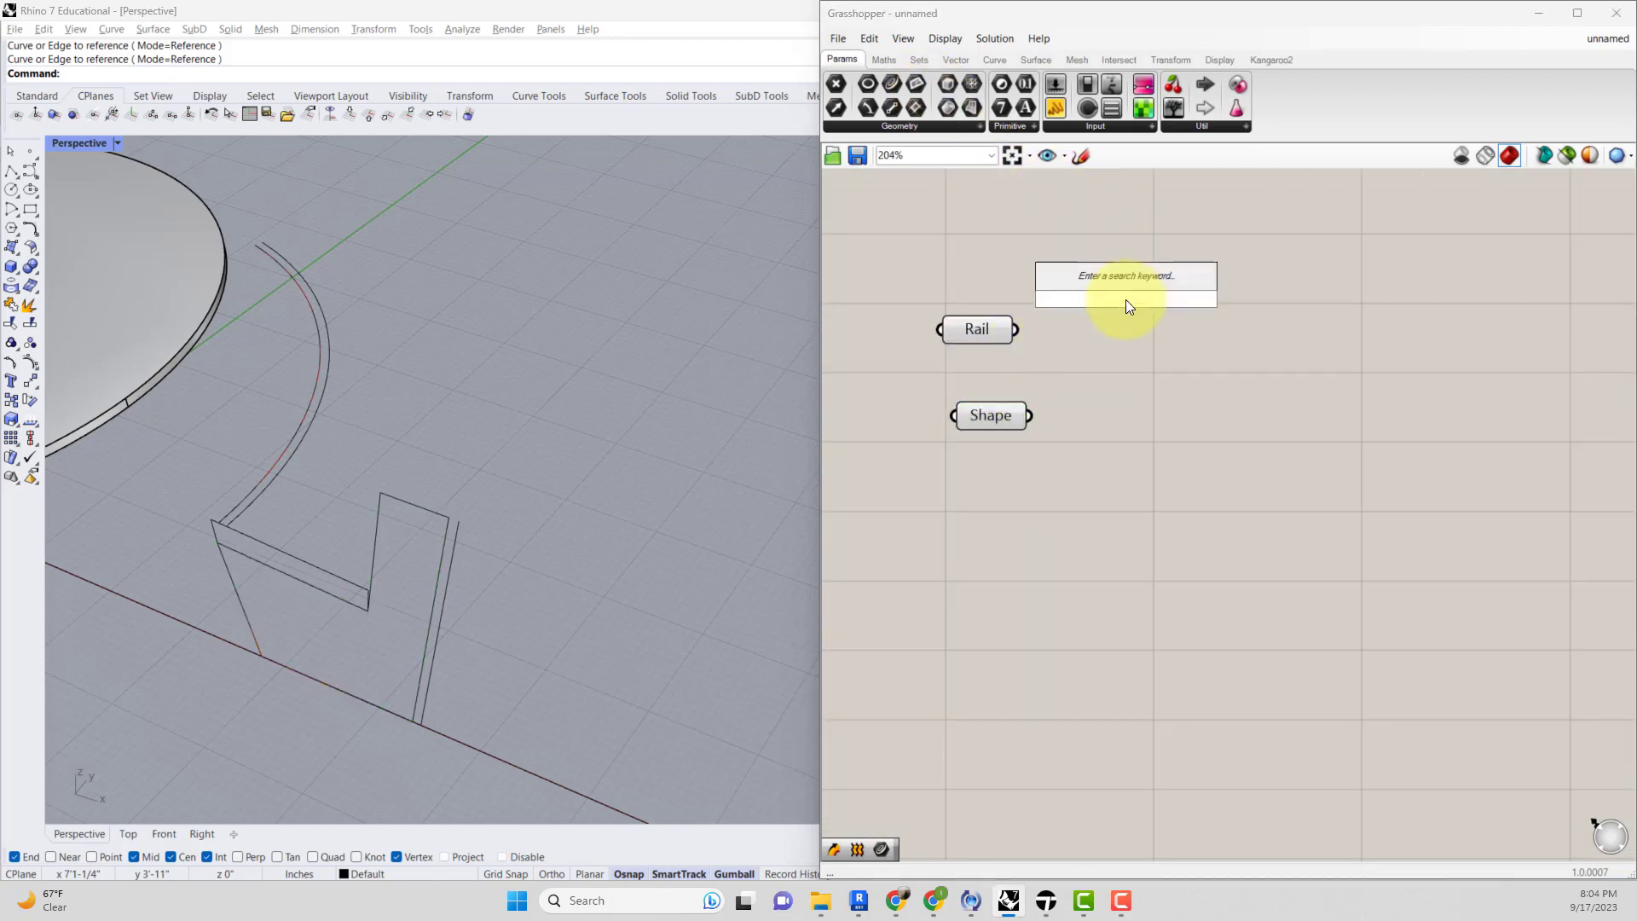
type("sweep")
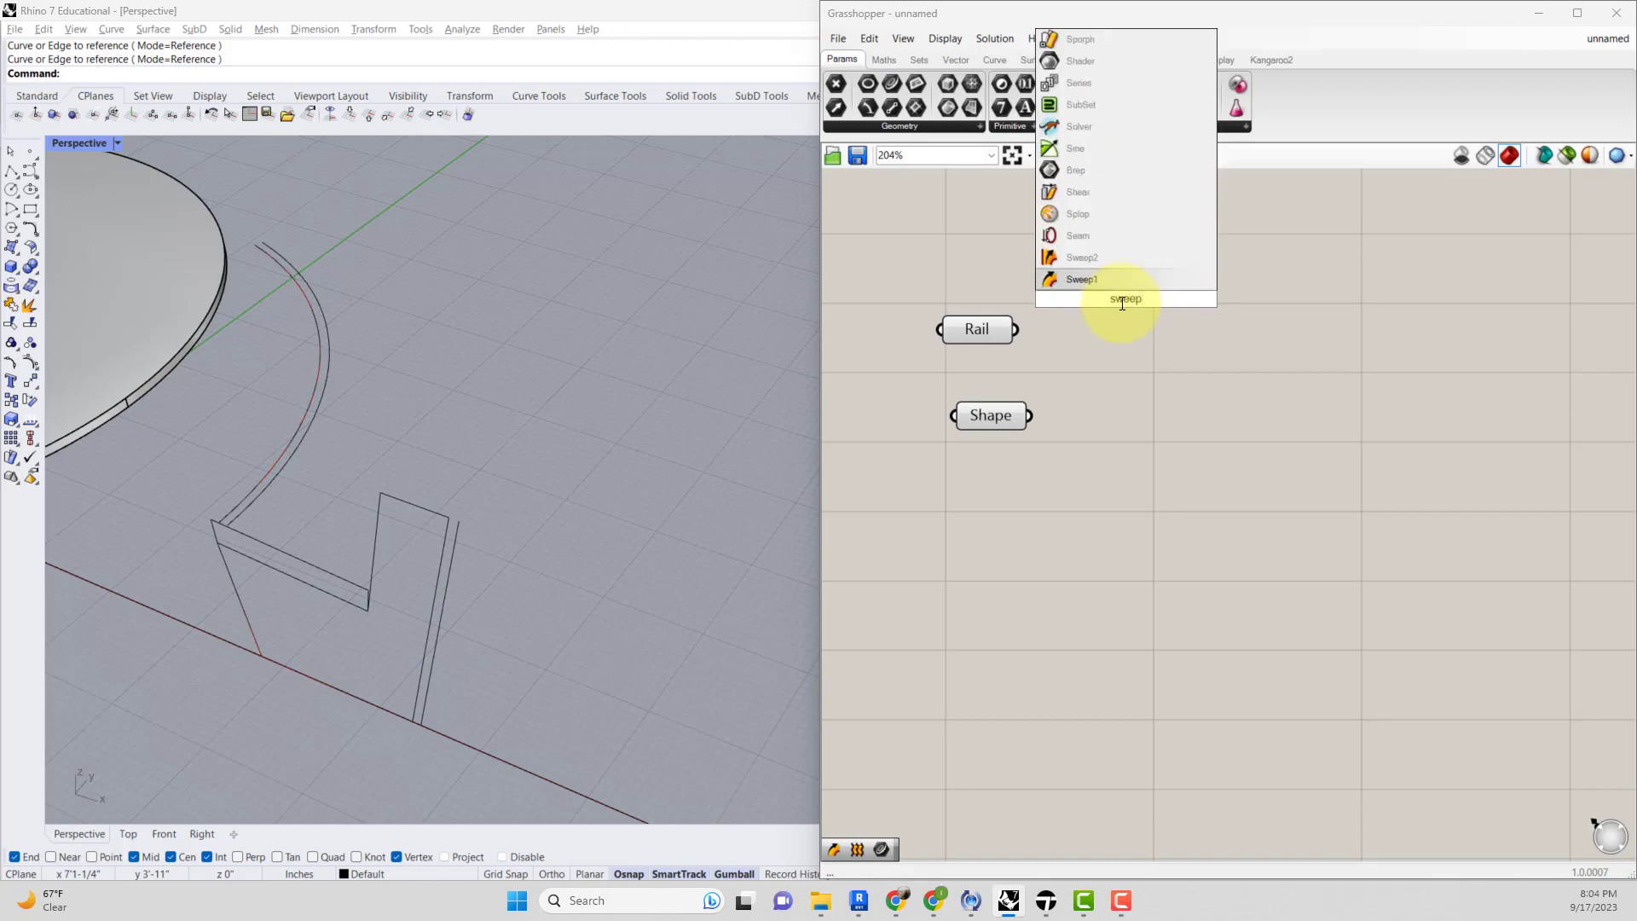
left_click(1096, 282)
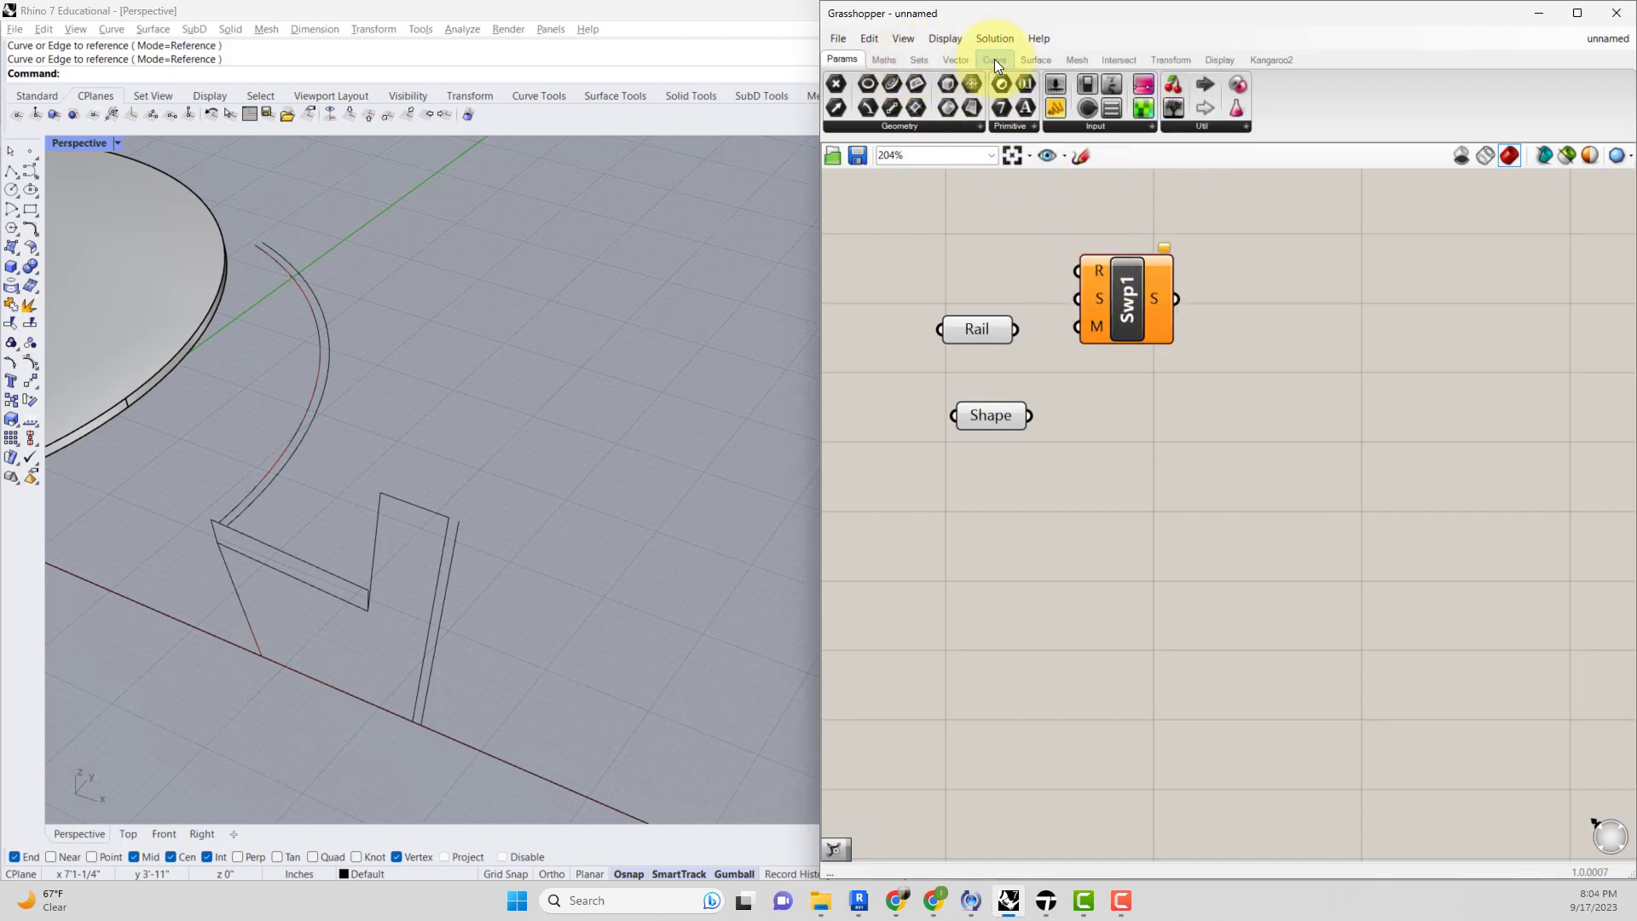
Reposition the Sweep1 component and connect the Rail parameter to its rail input.
left_click(1038, 58)
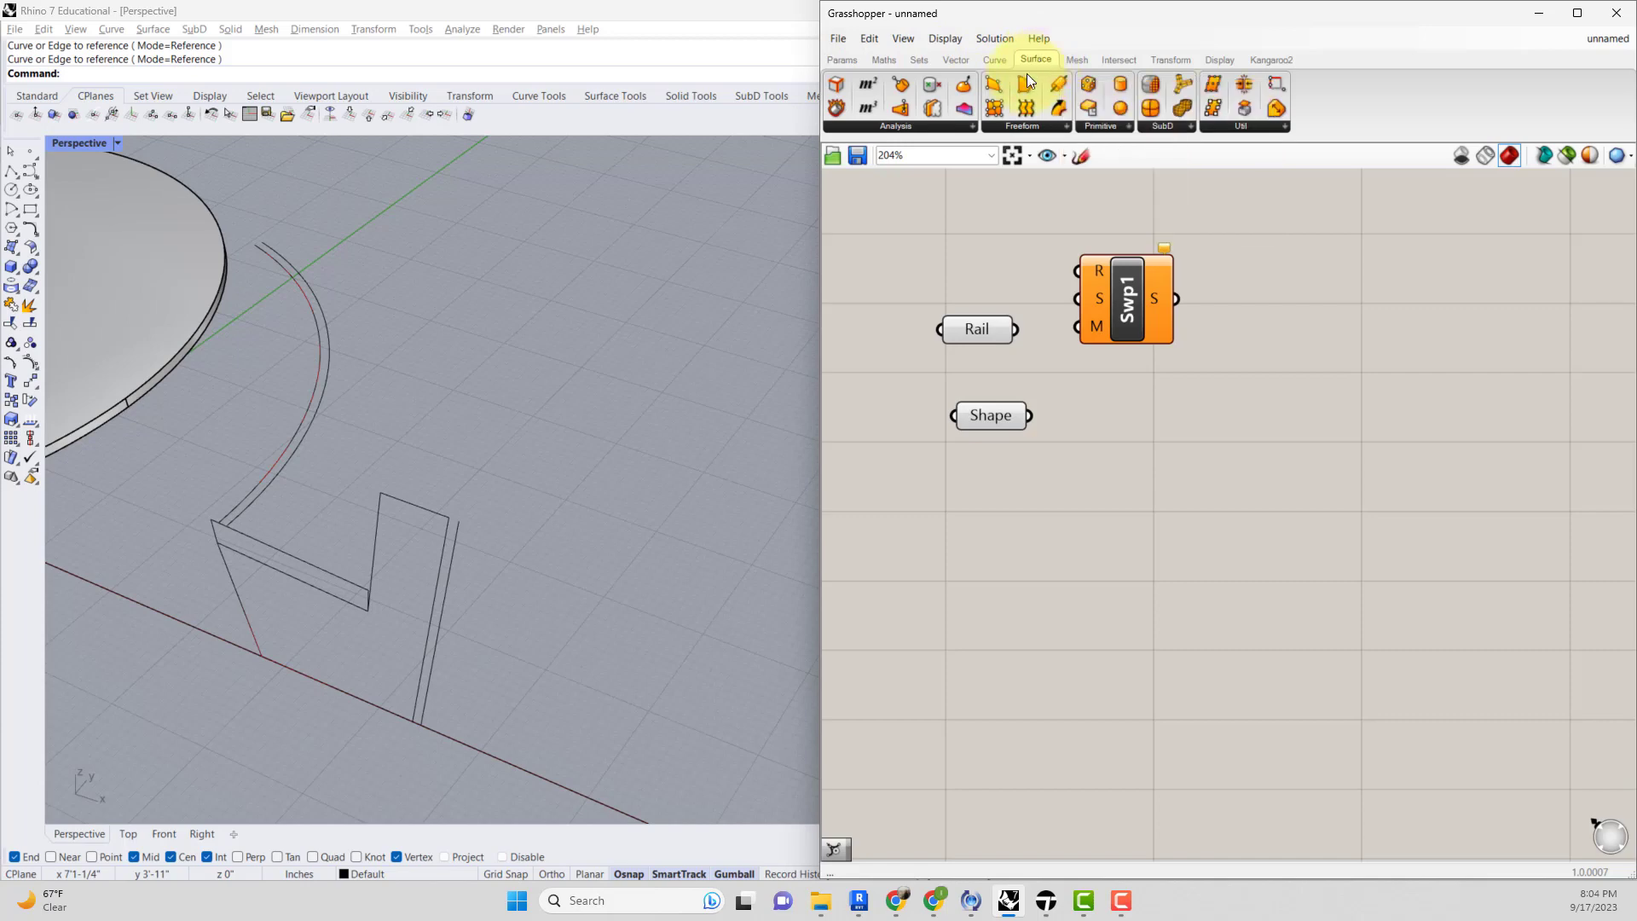
left_click(1022, 125)
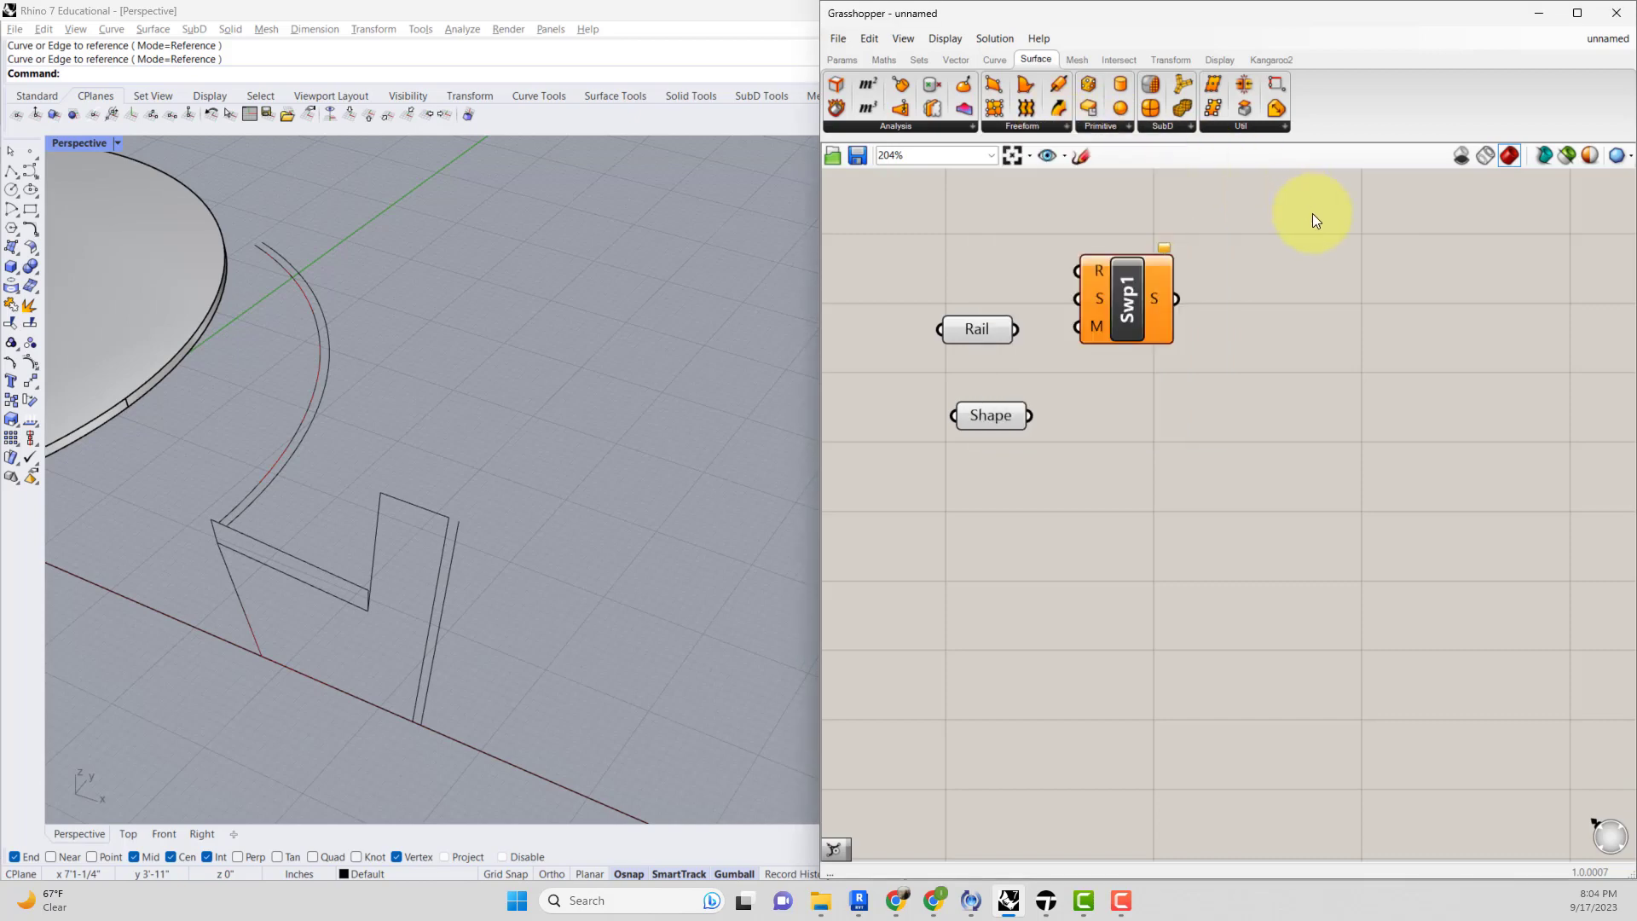
left_click_drag(1130, 313, 1165, 374)
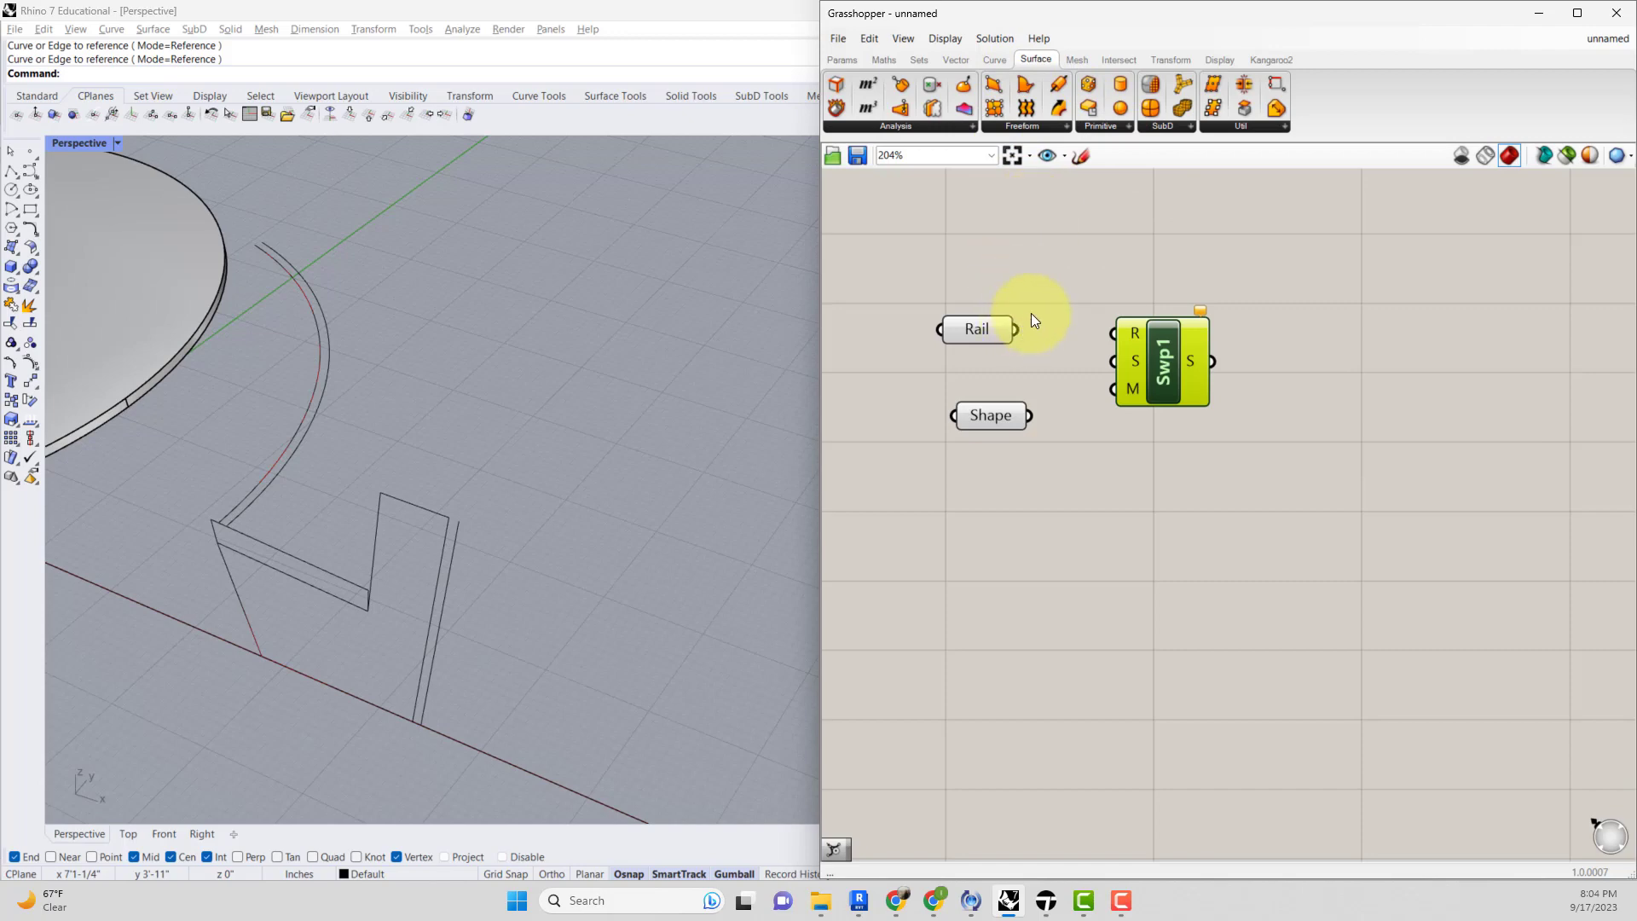
scroll(1031, 314, "down", 3)
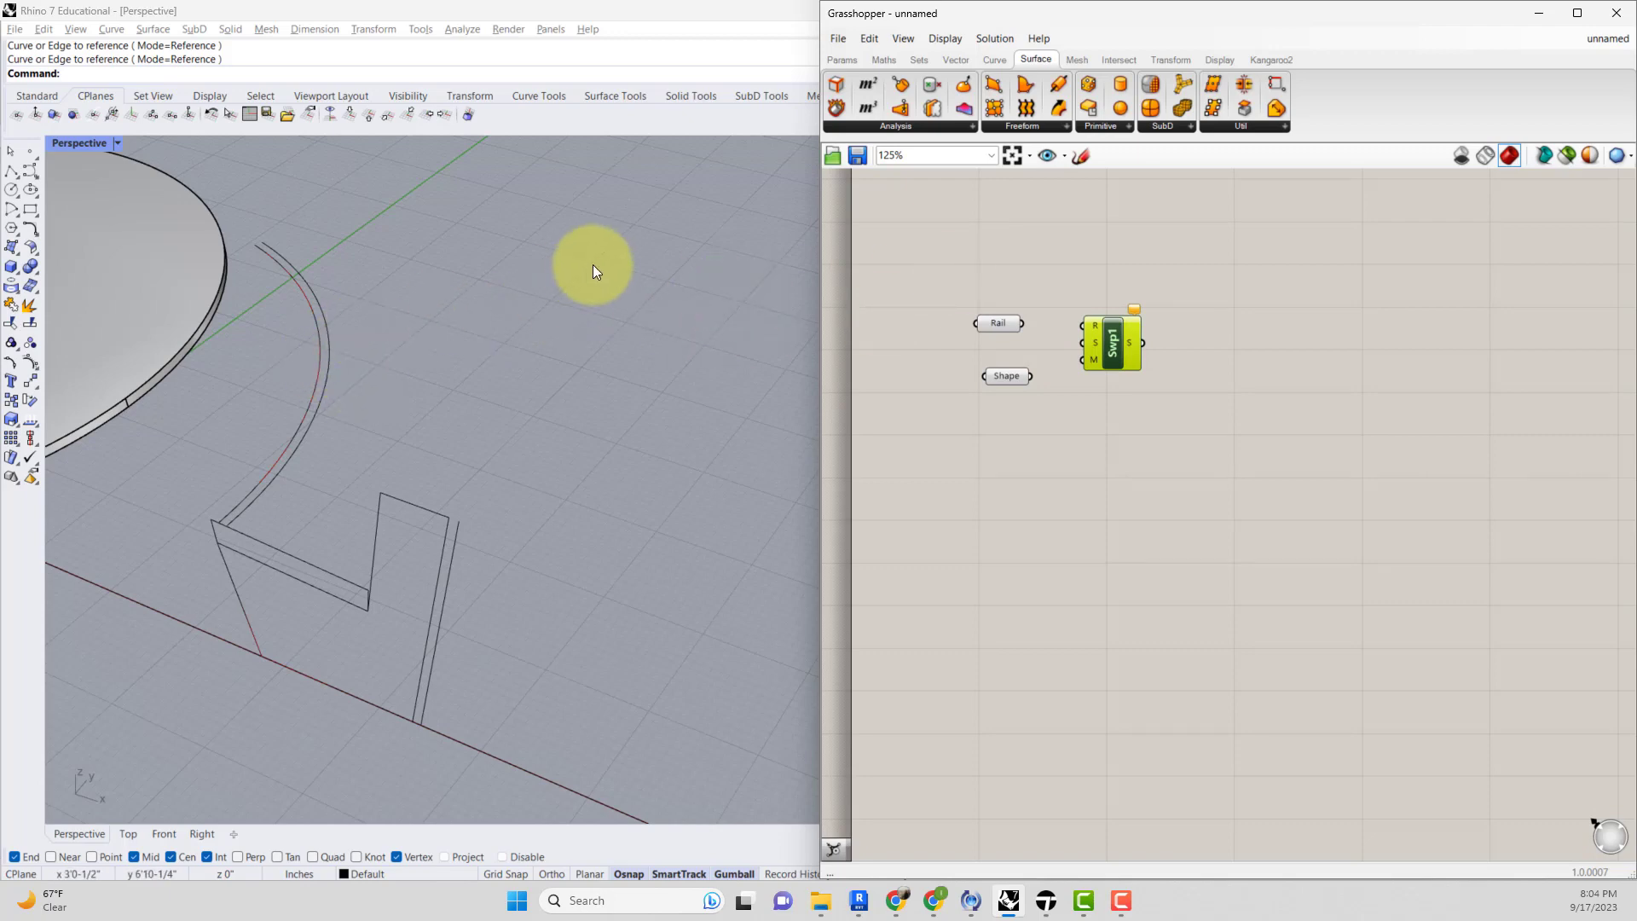
scroll(1398, 451, "down", 5)
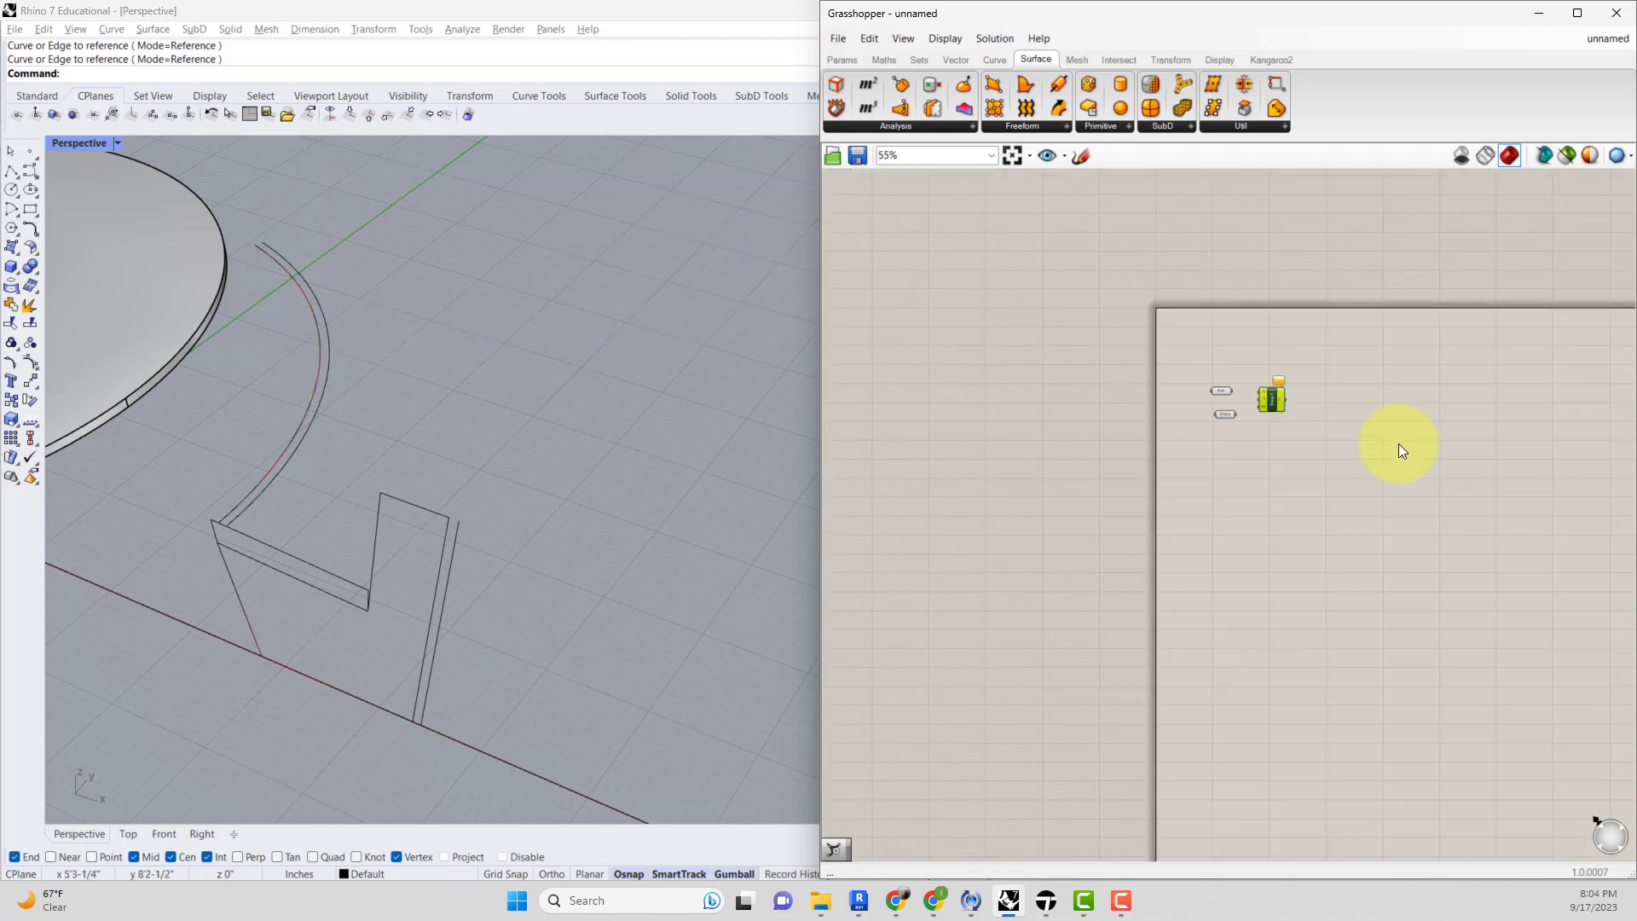
right_click_drag(1520, 427, 1142, 449)
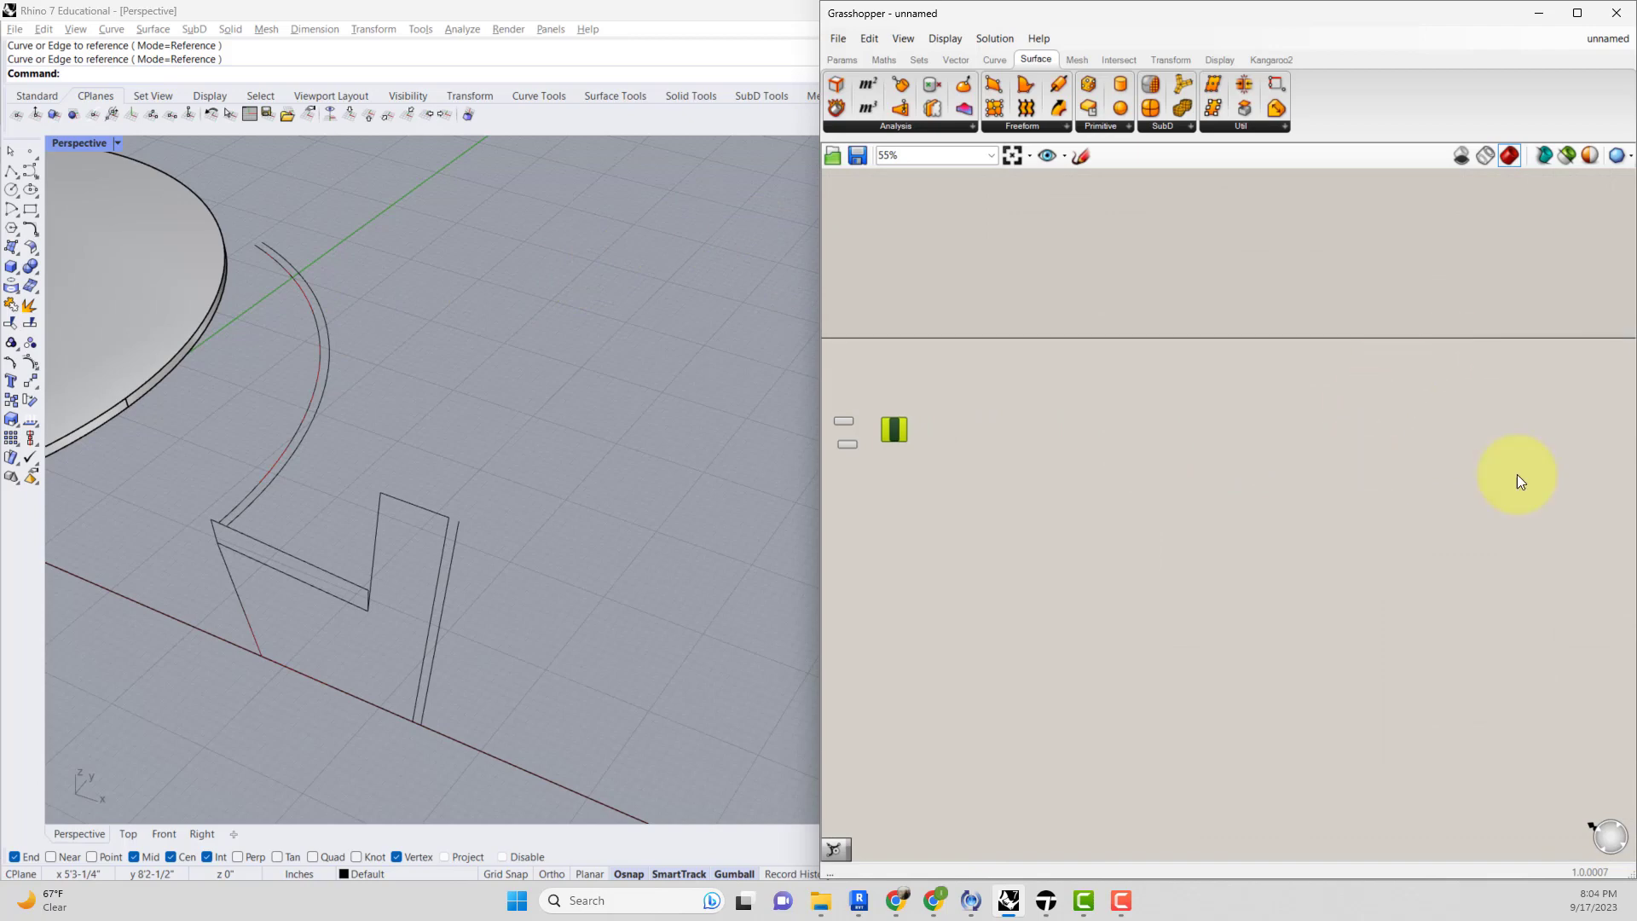
scroll(861, 436, "up", 5)
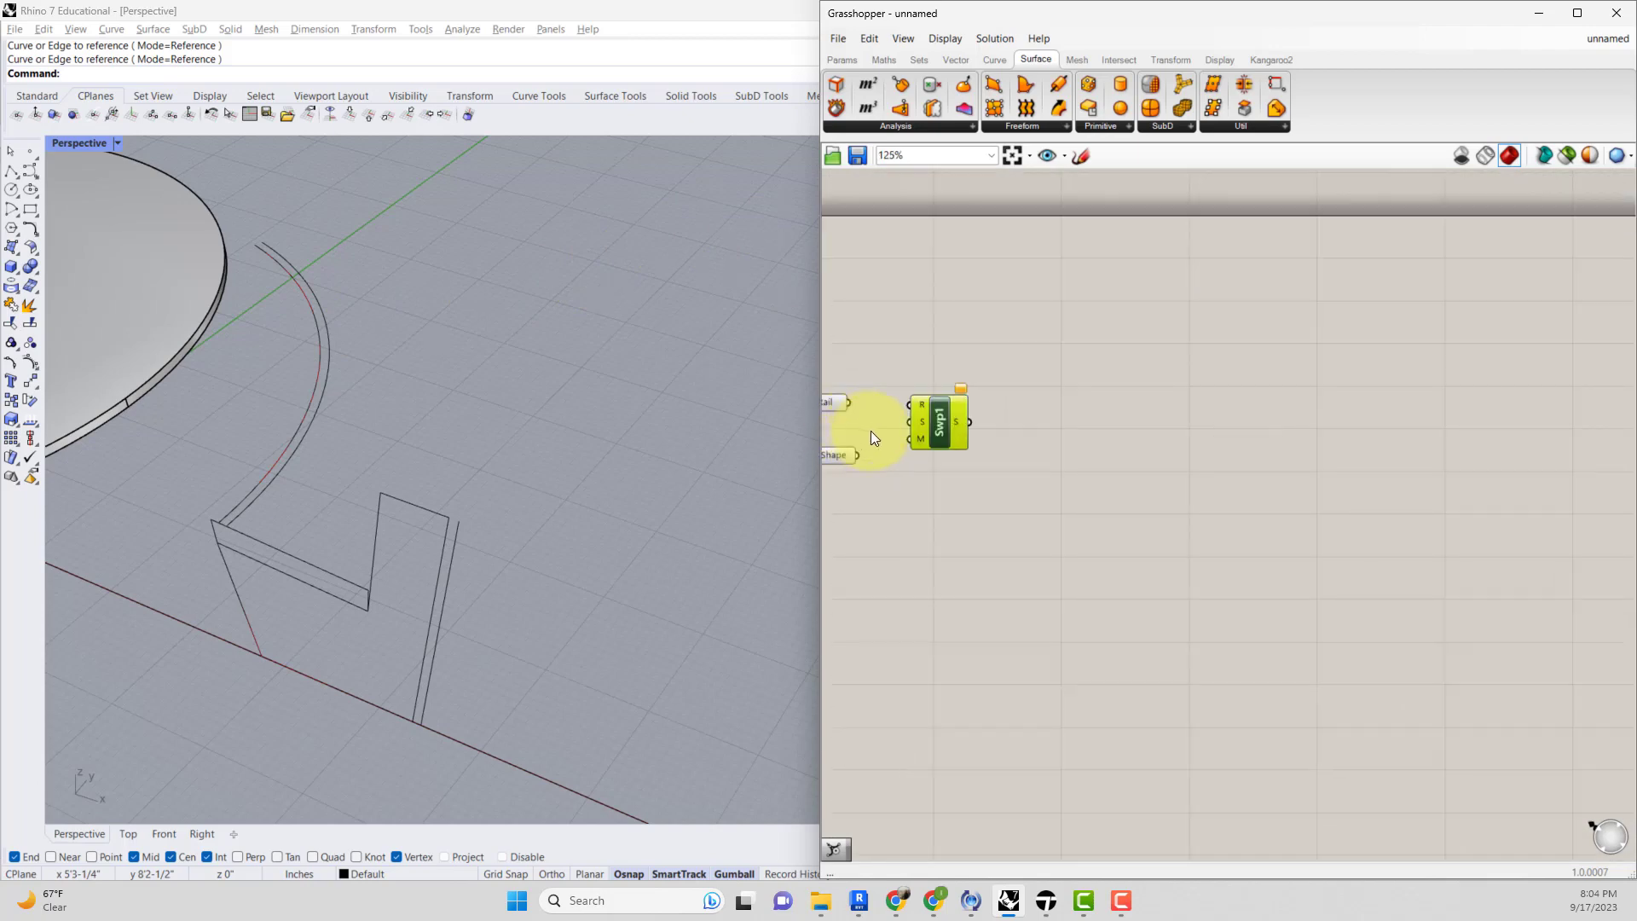
right_click_drag(871, 428, 981, 430)
scroll(979, 430, "up", 1)
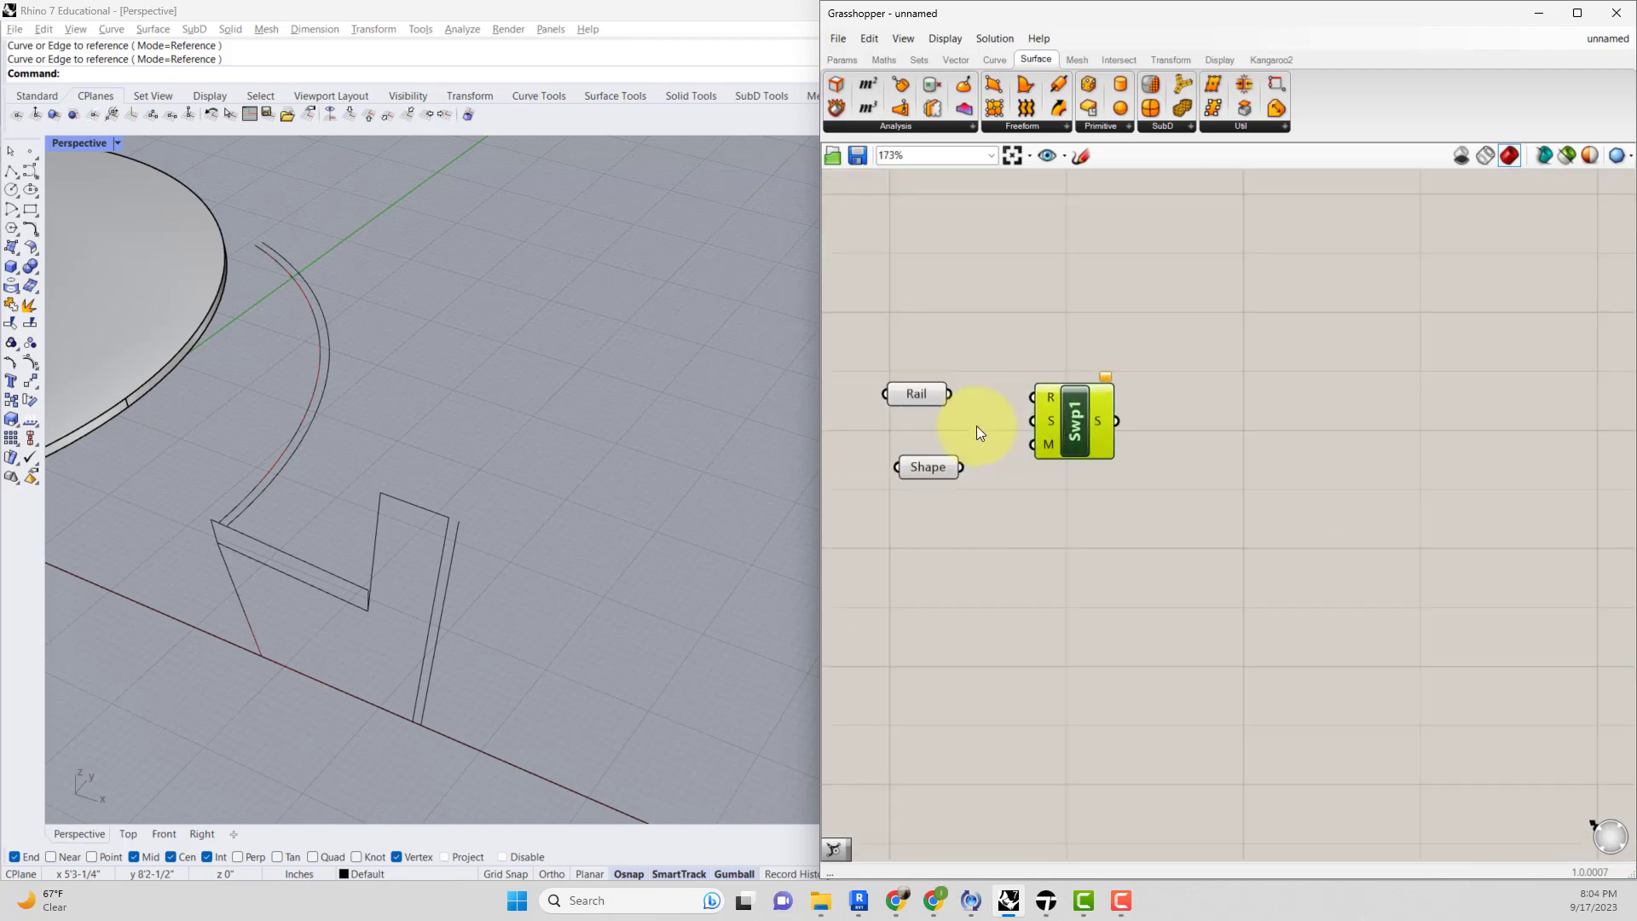
left_click_drag(953, 399, 1032, 396)
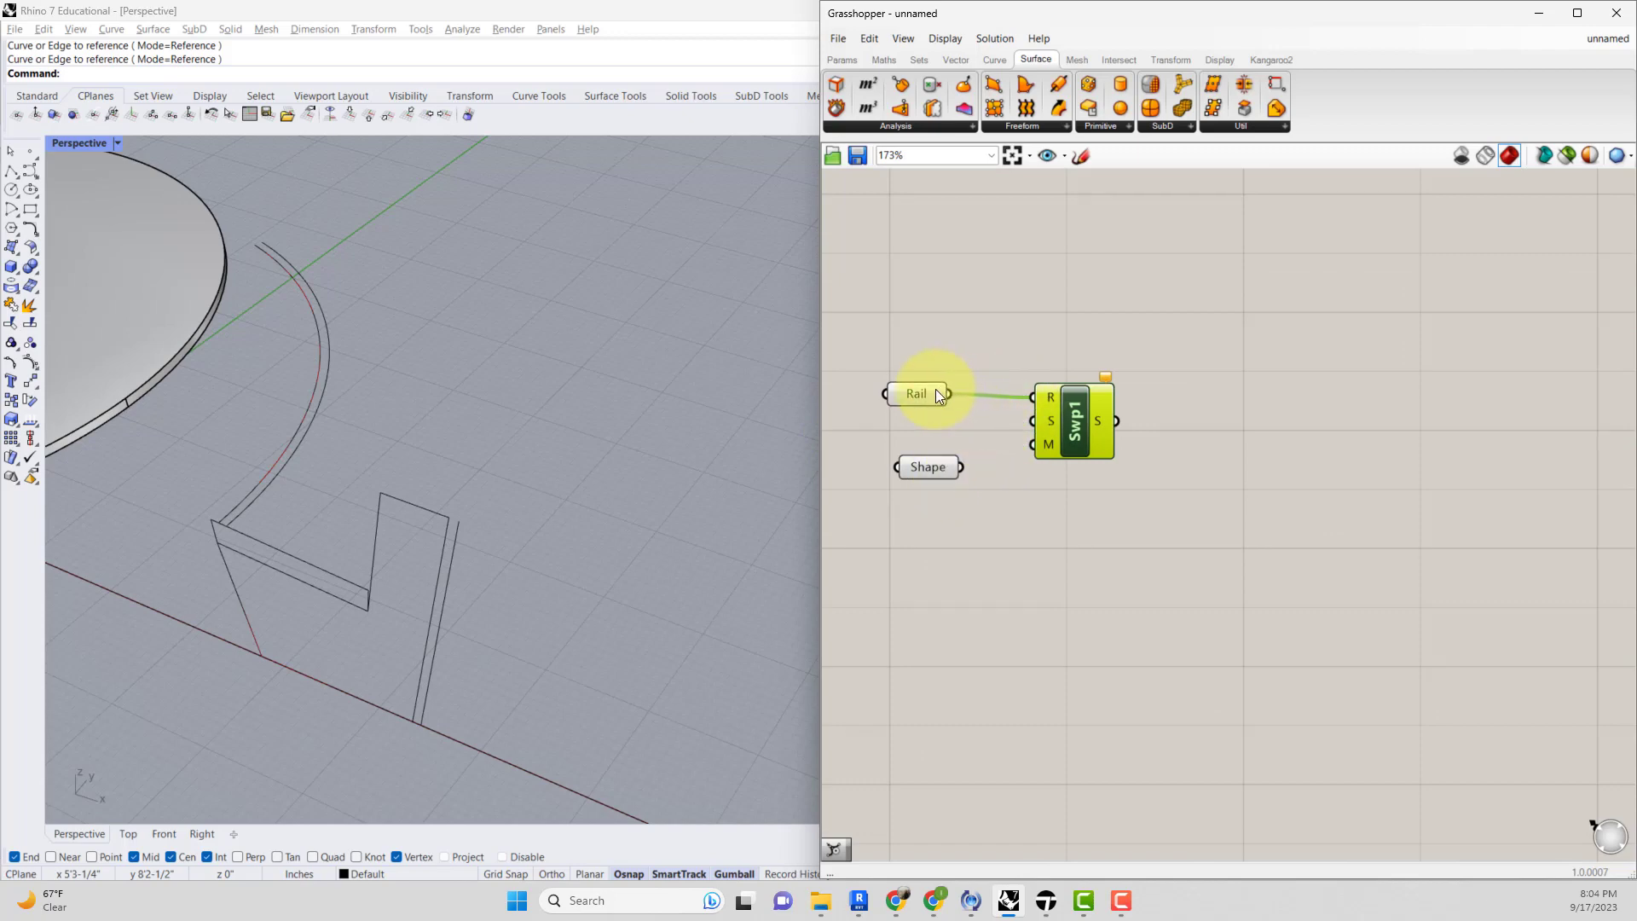
left_click_drag(948, 394, 1033, 392)
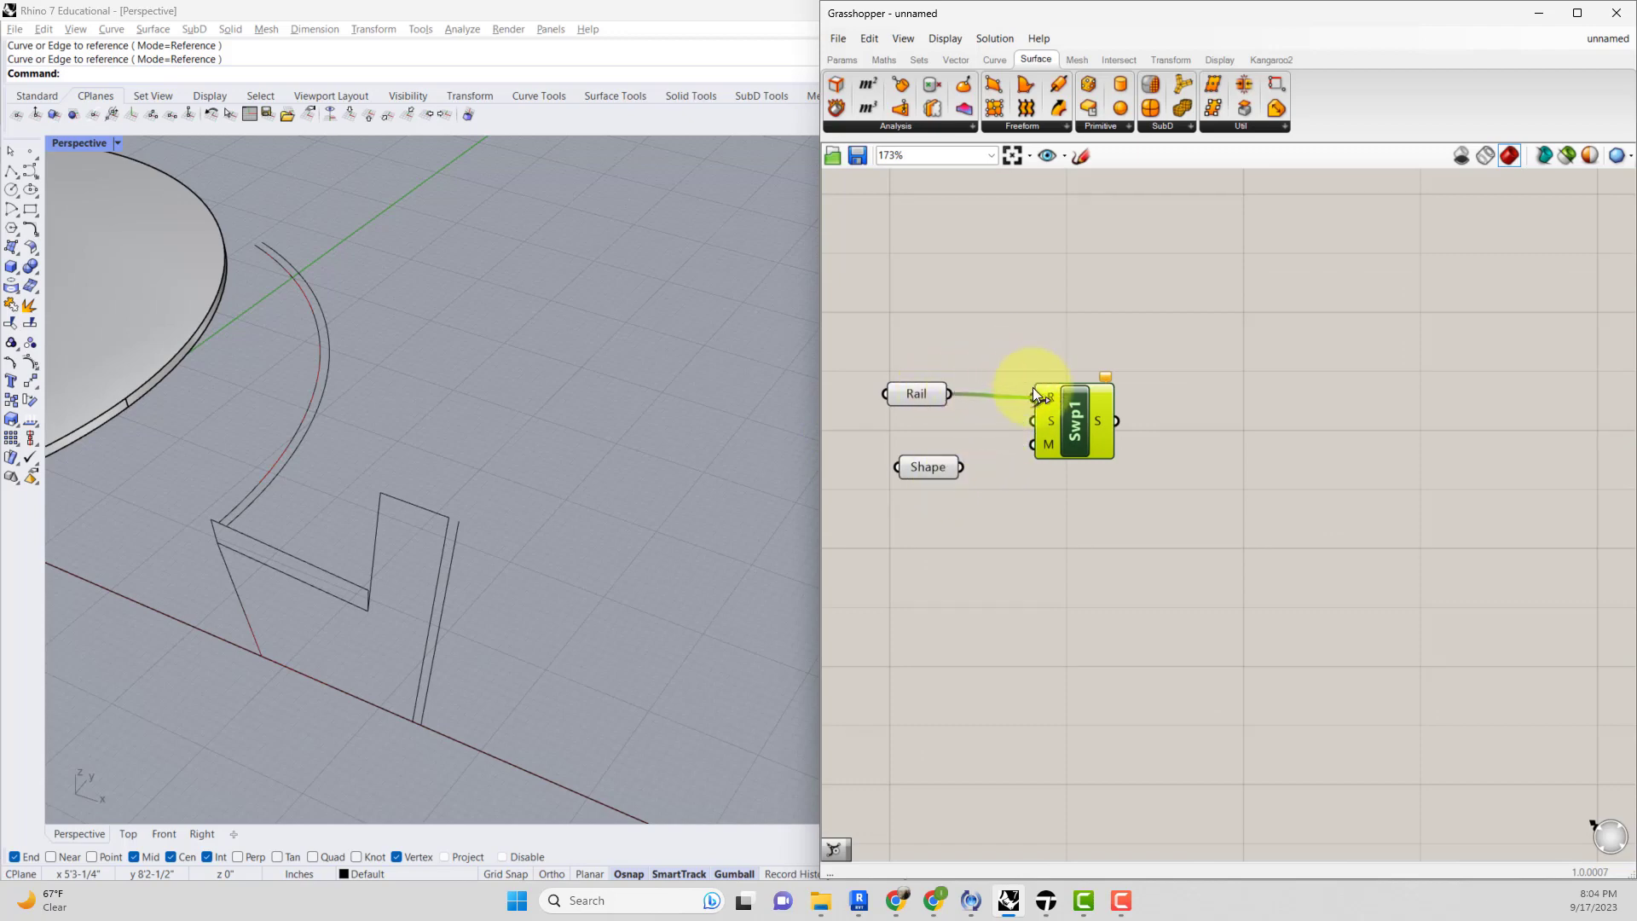
left_click_drag(918, 393, 928, 381)
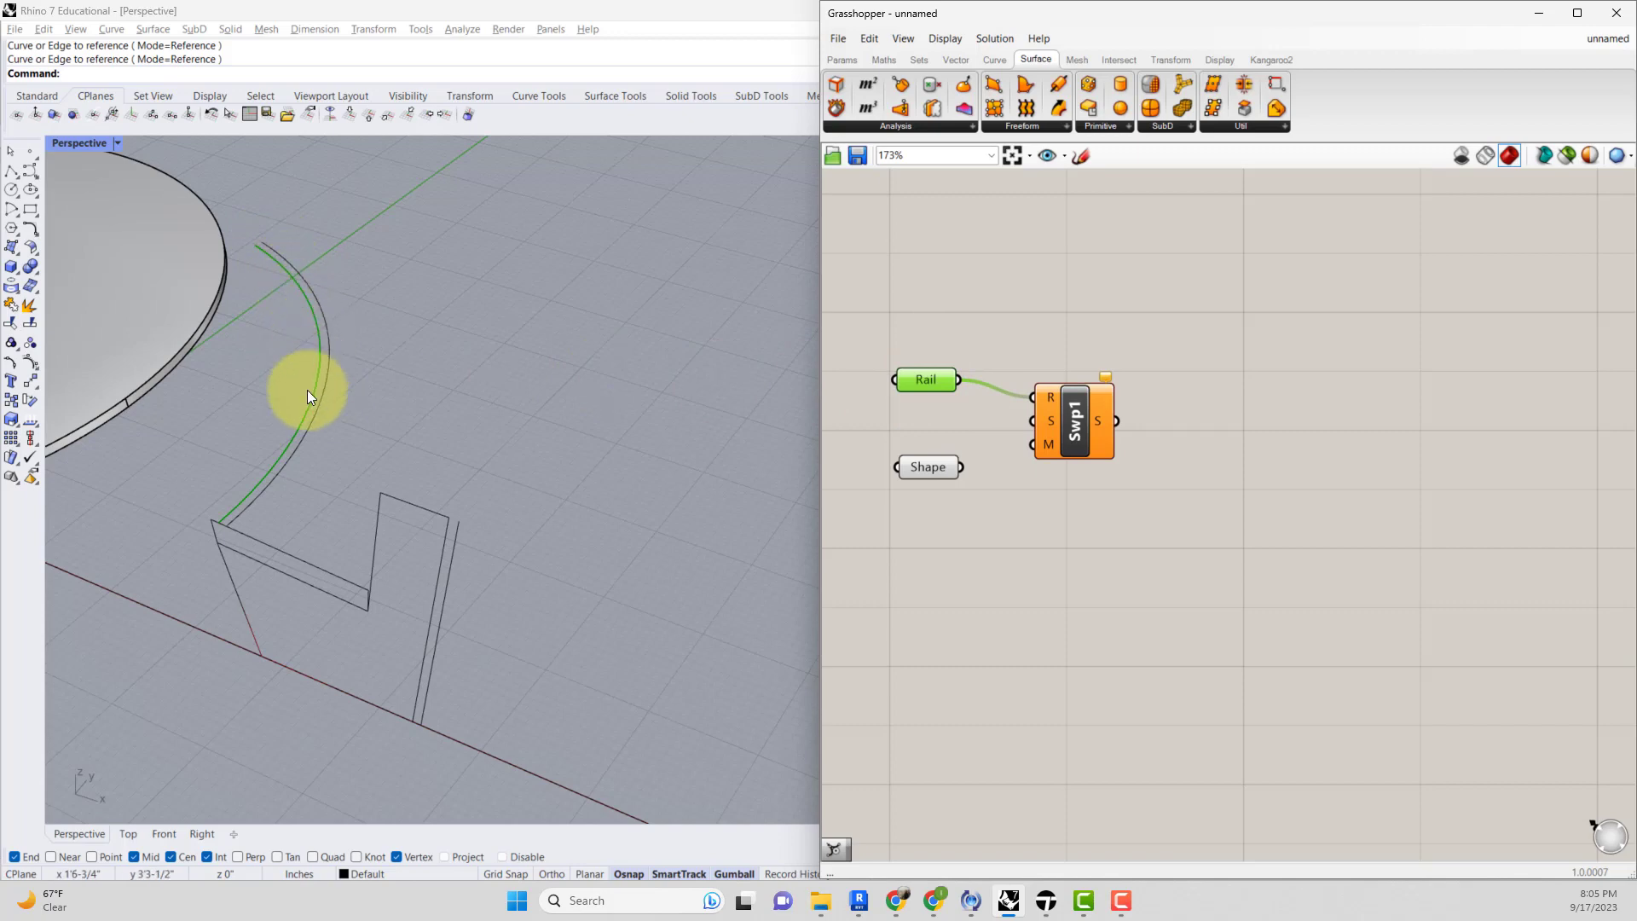
Inspect the Rail parameter and the sweep's rail input.
left_click(923, 339)
left_click(929, 382)
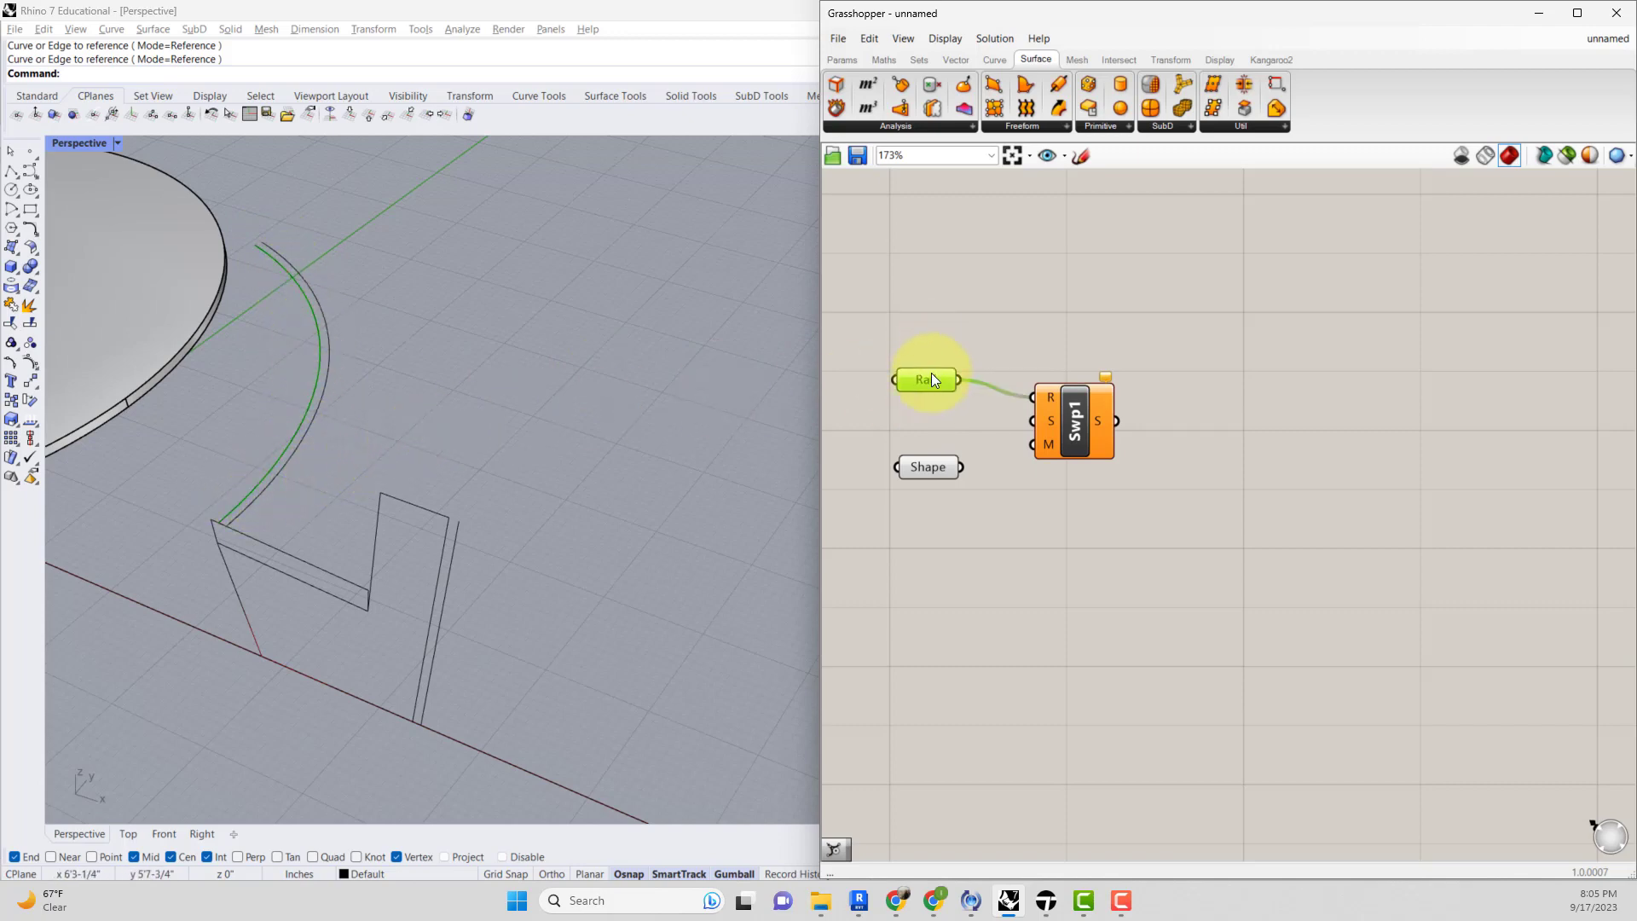
left_click(941, 372)
left_click(935, 380)
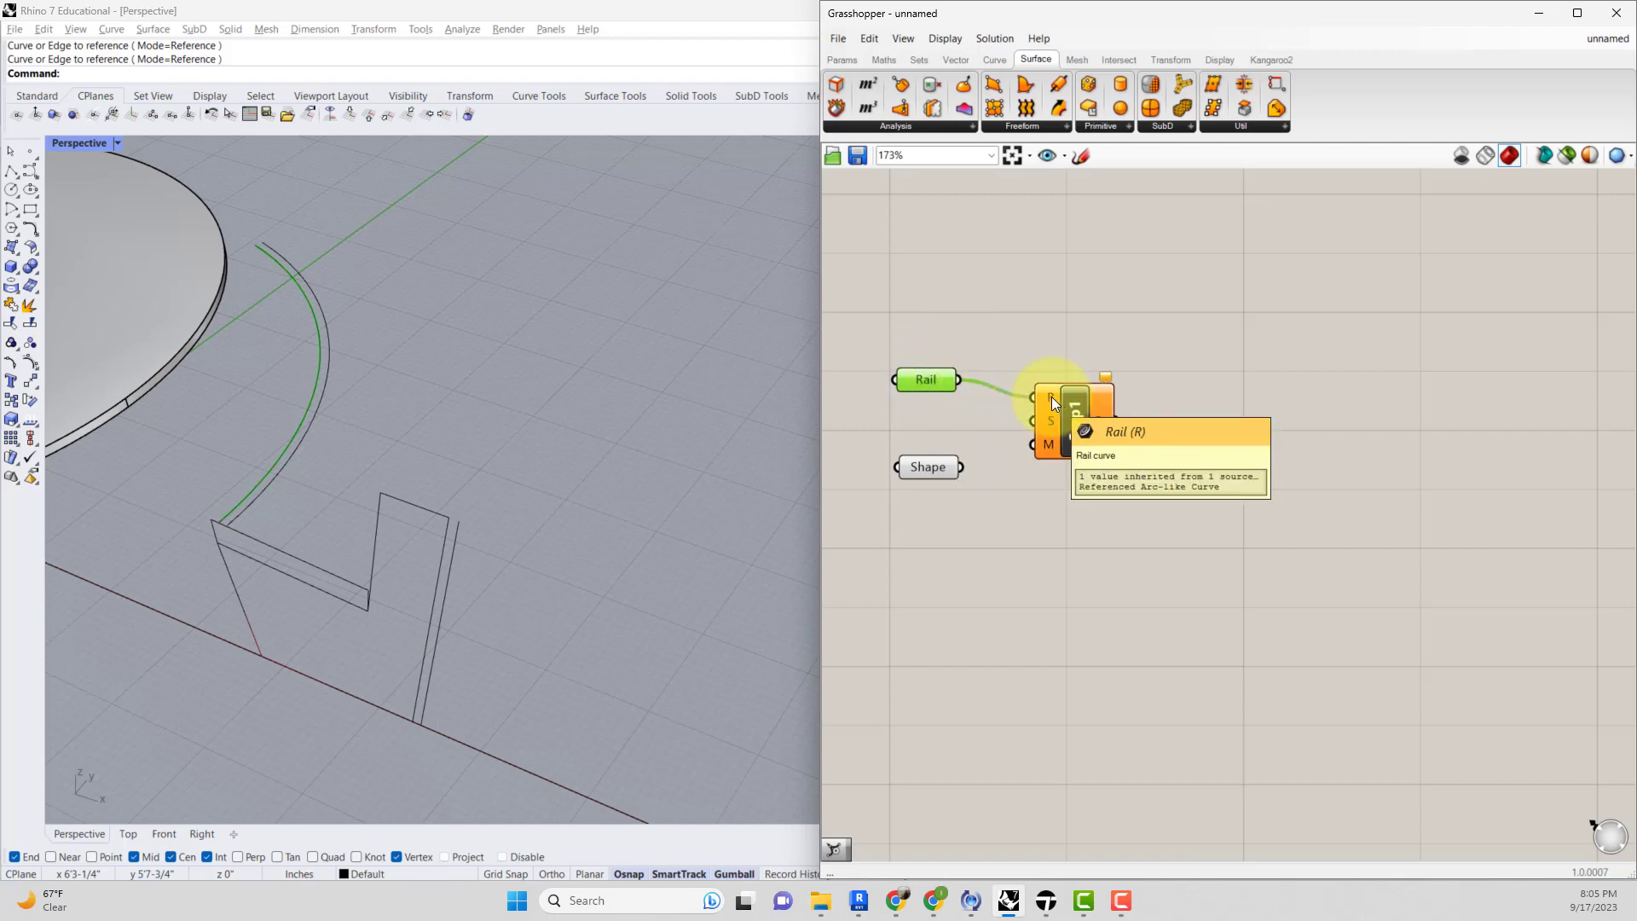
left_click(1072, 399)
mouse_move(1051, 397)
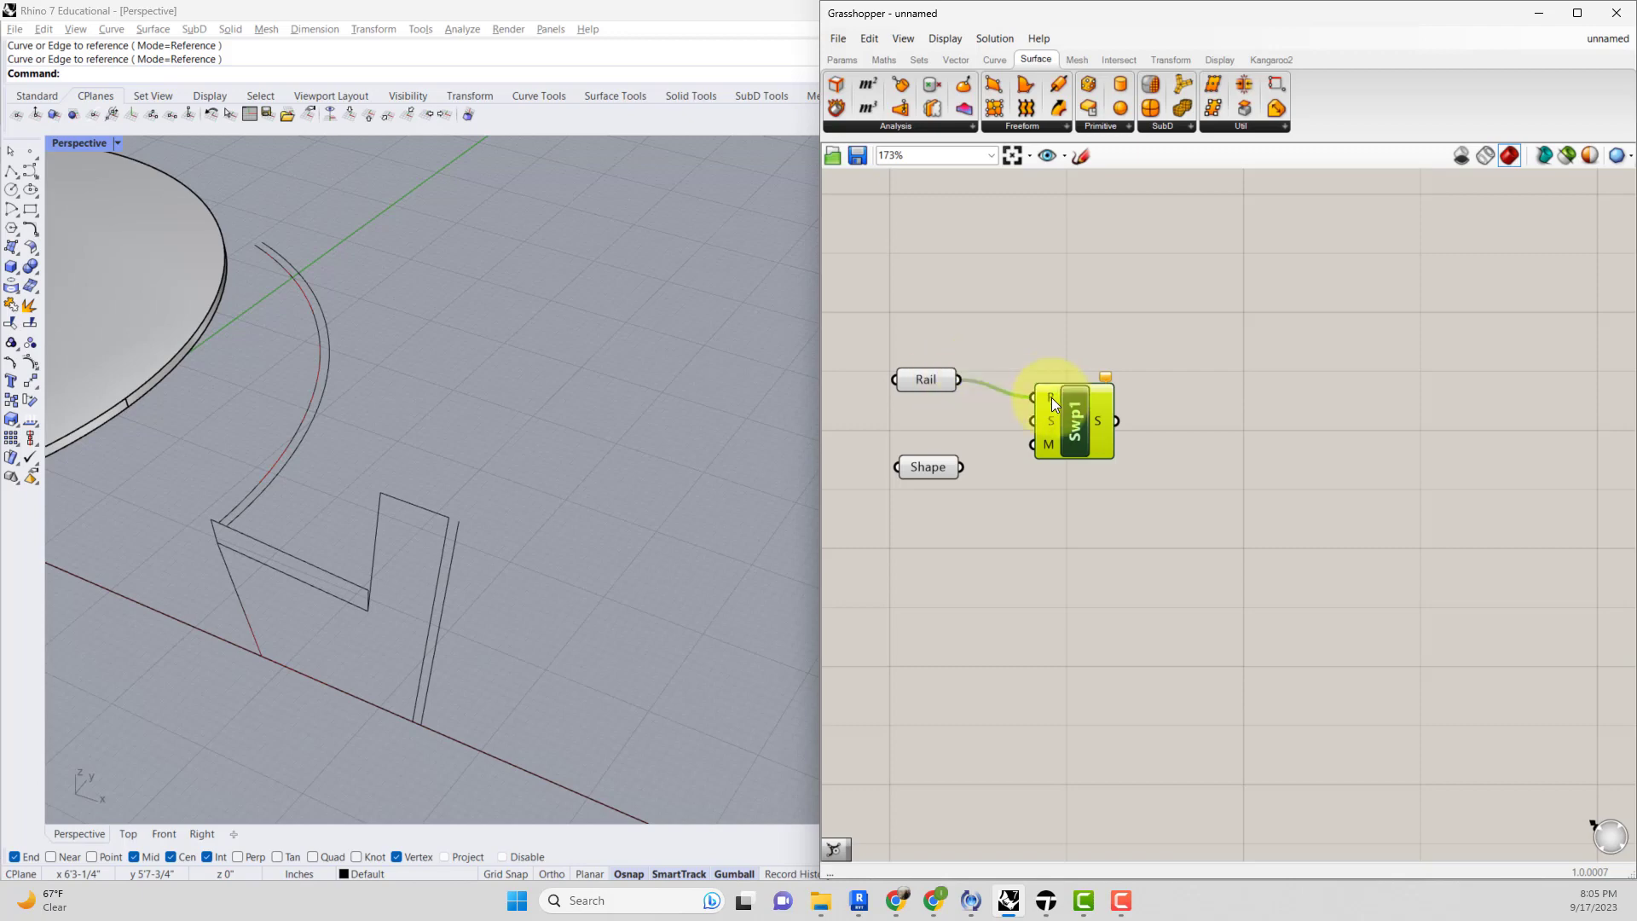
Rename the Shape parameter to Section.
left_click(983, 462)
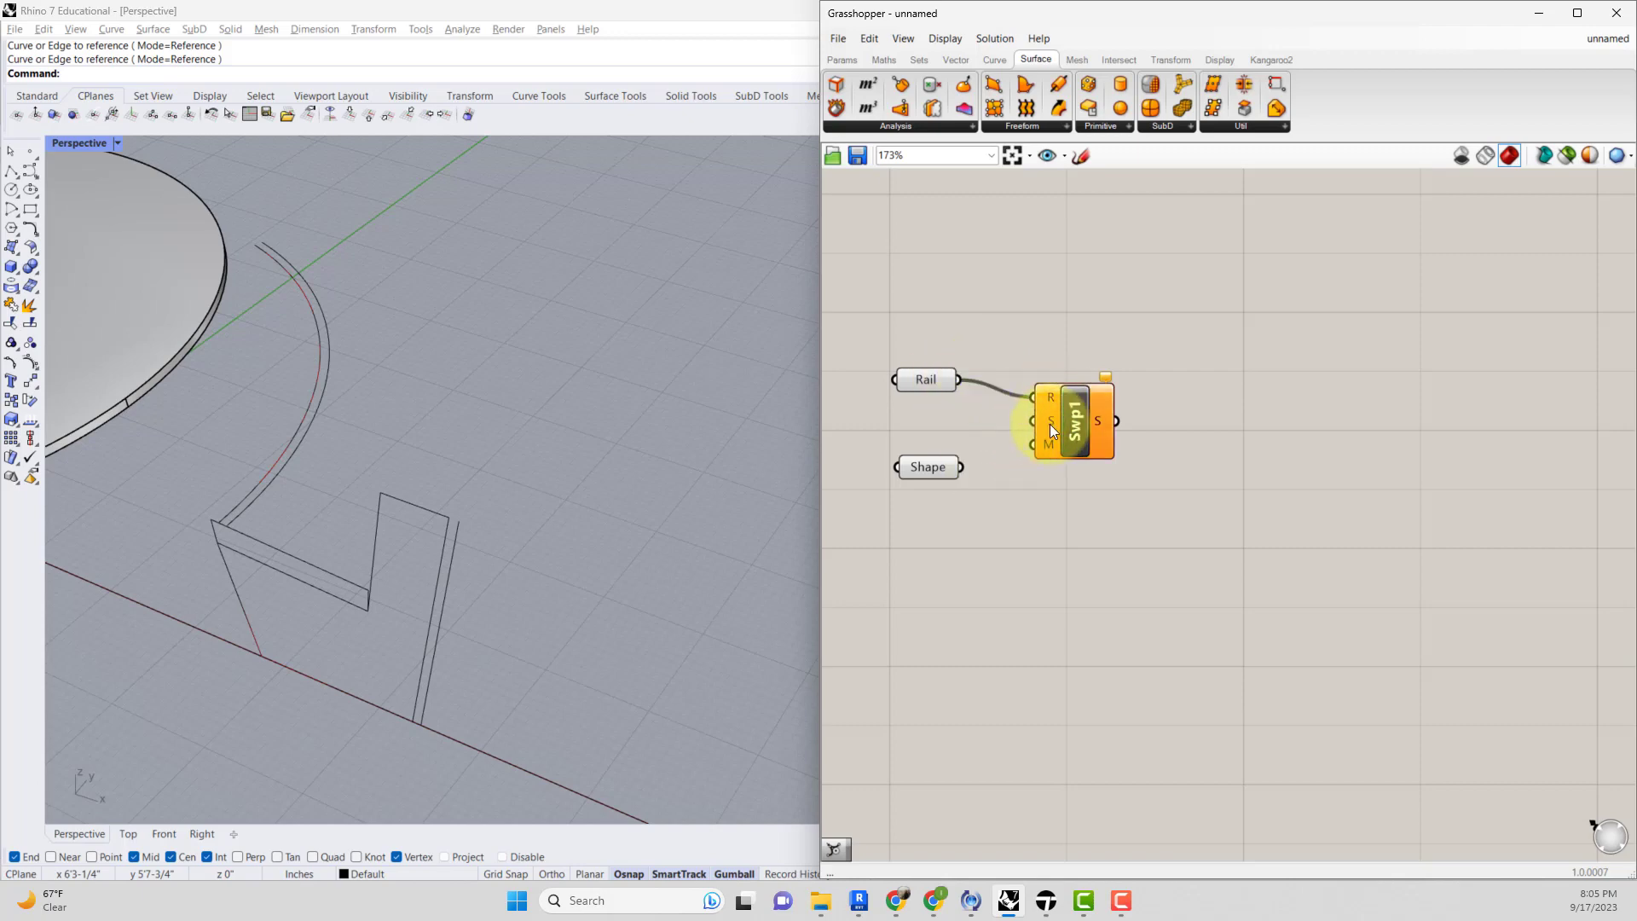
right_click(937, 464)
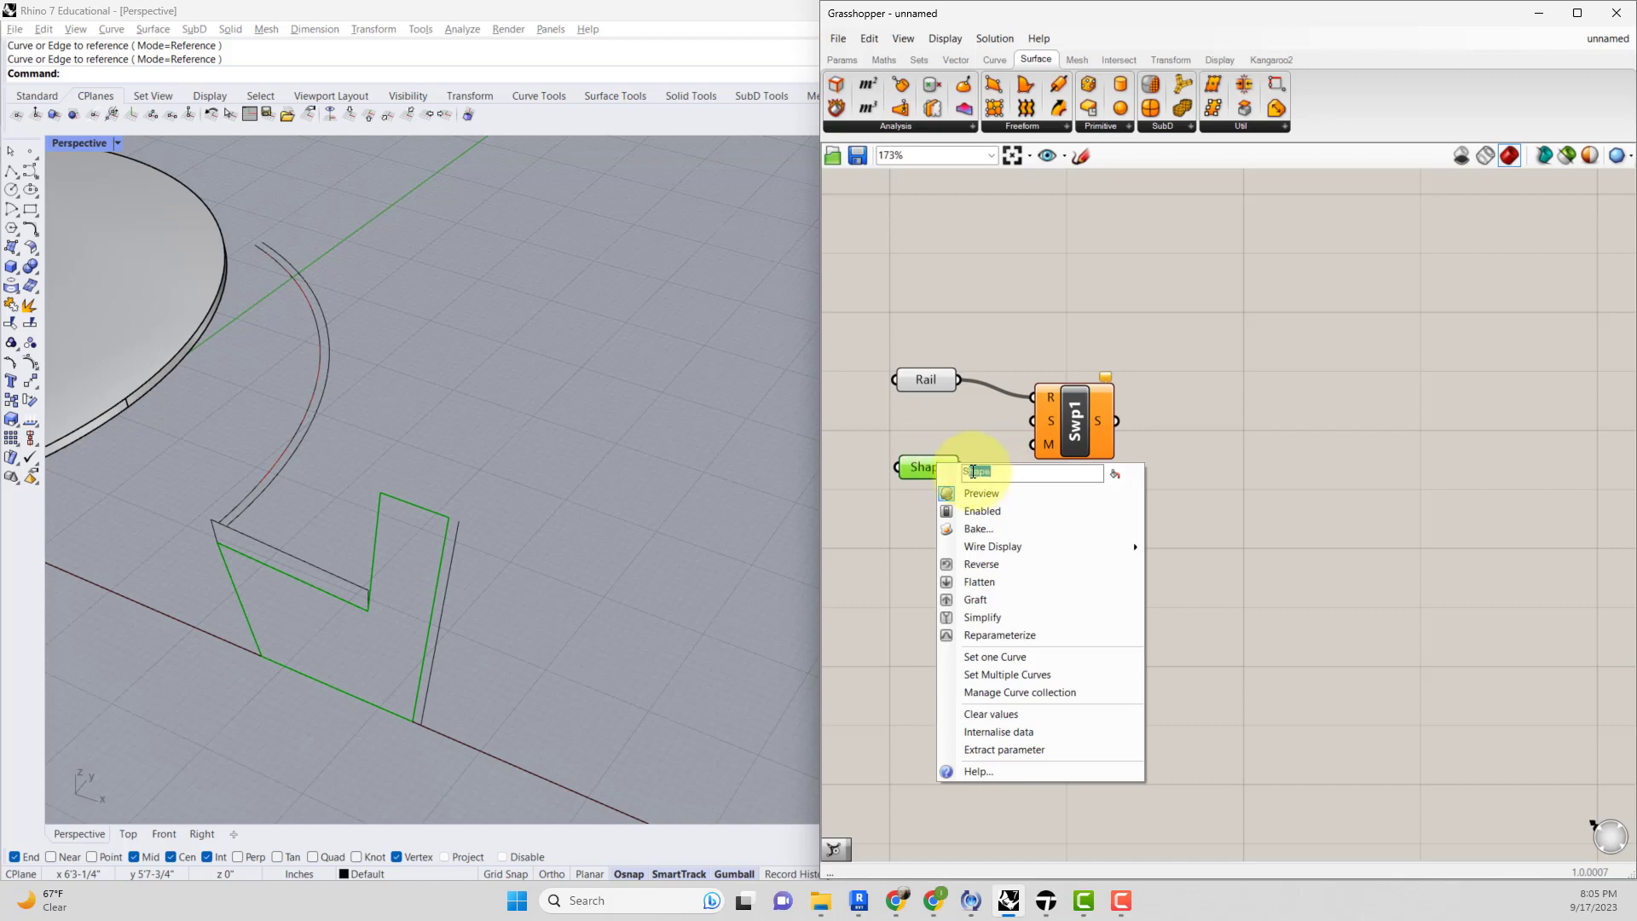
type("Section")
key("Return")
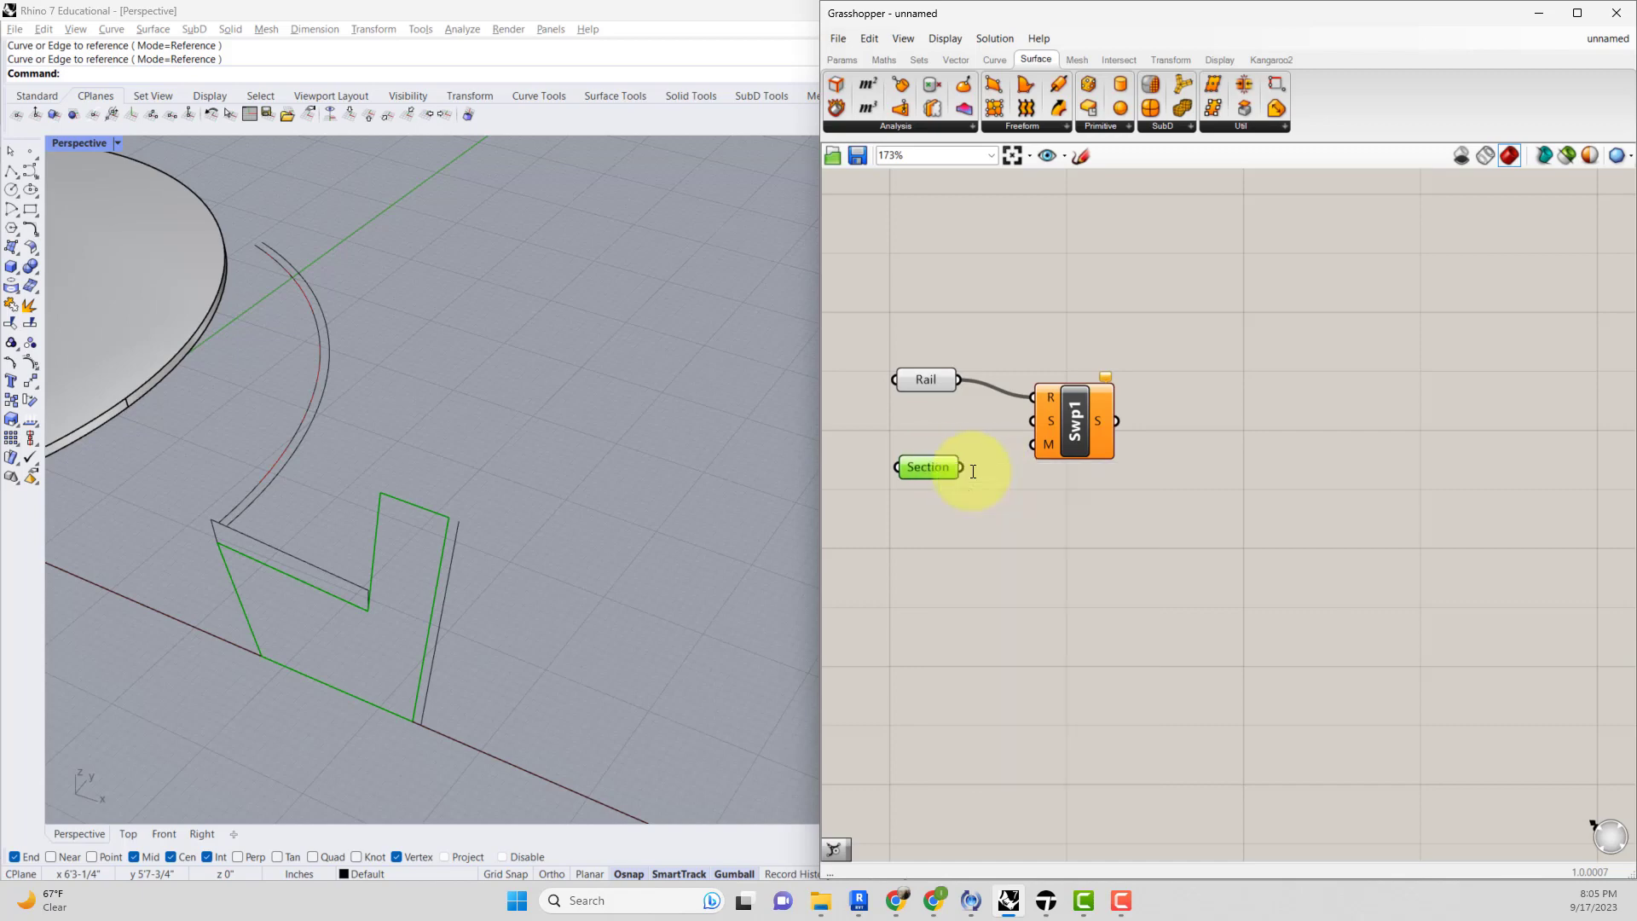
Connect the Section parameter to the sweep's section input.
left_click(1051, 488)
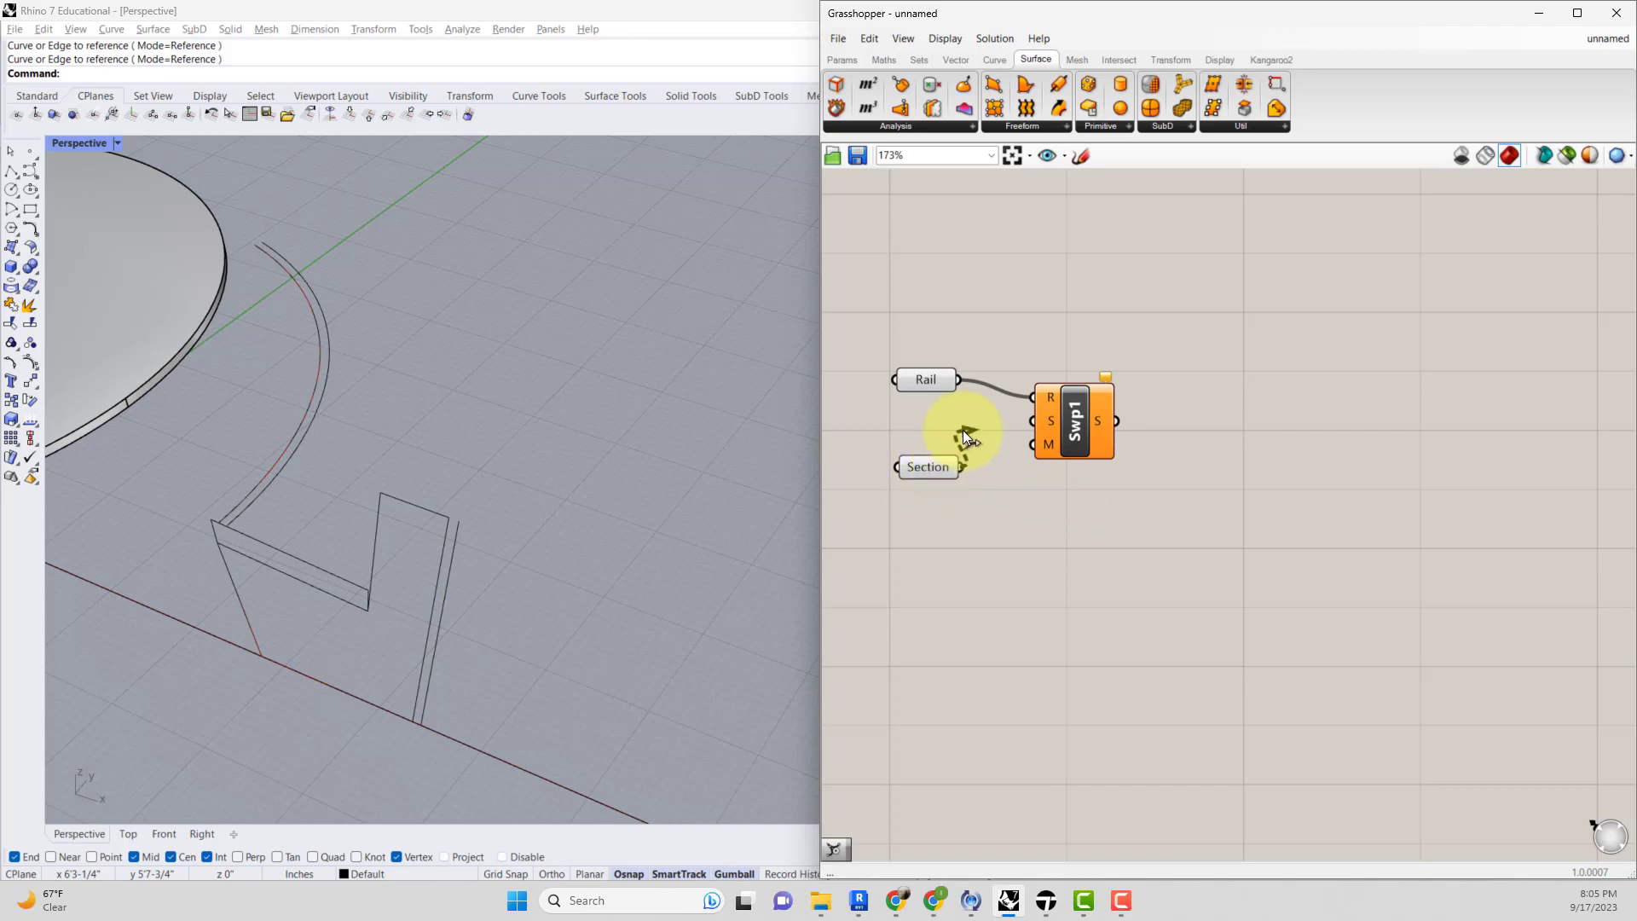
left_click_drag(1014, 432, 1035, 422)
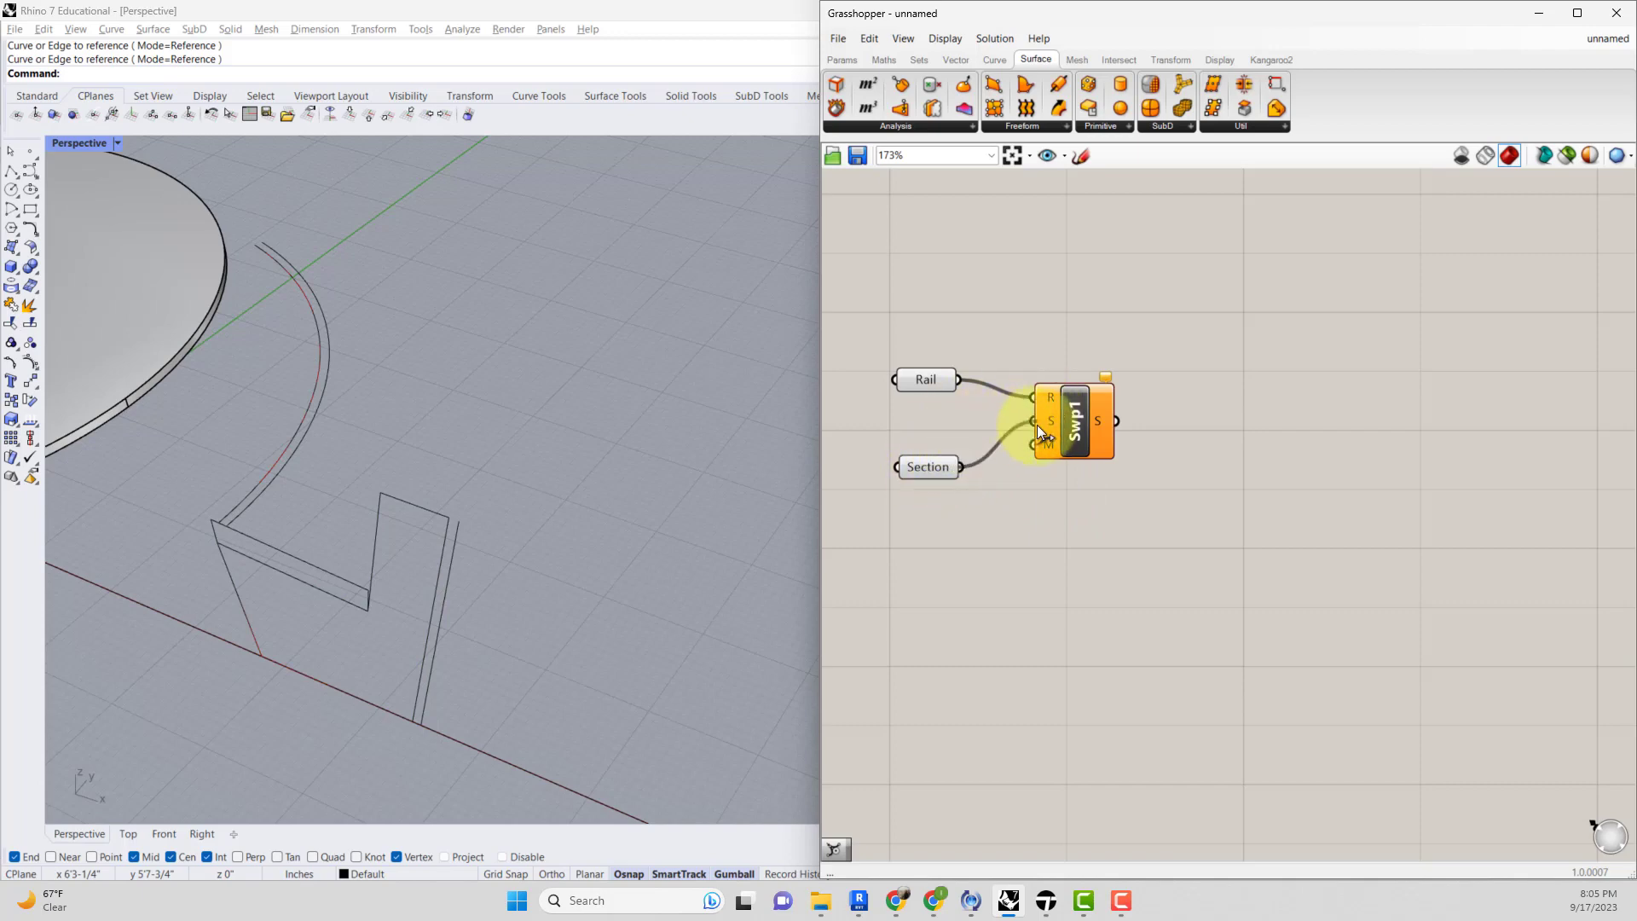
left_click(1076, 442)
Select the rail curve and drag one of its control points outward to reshape the sweep.
right_click_drag(595, 465, 504, 424)
left_click(378, 346)
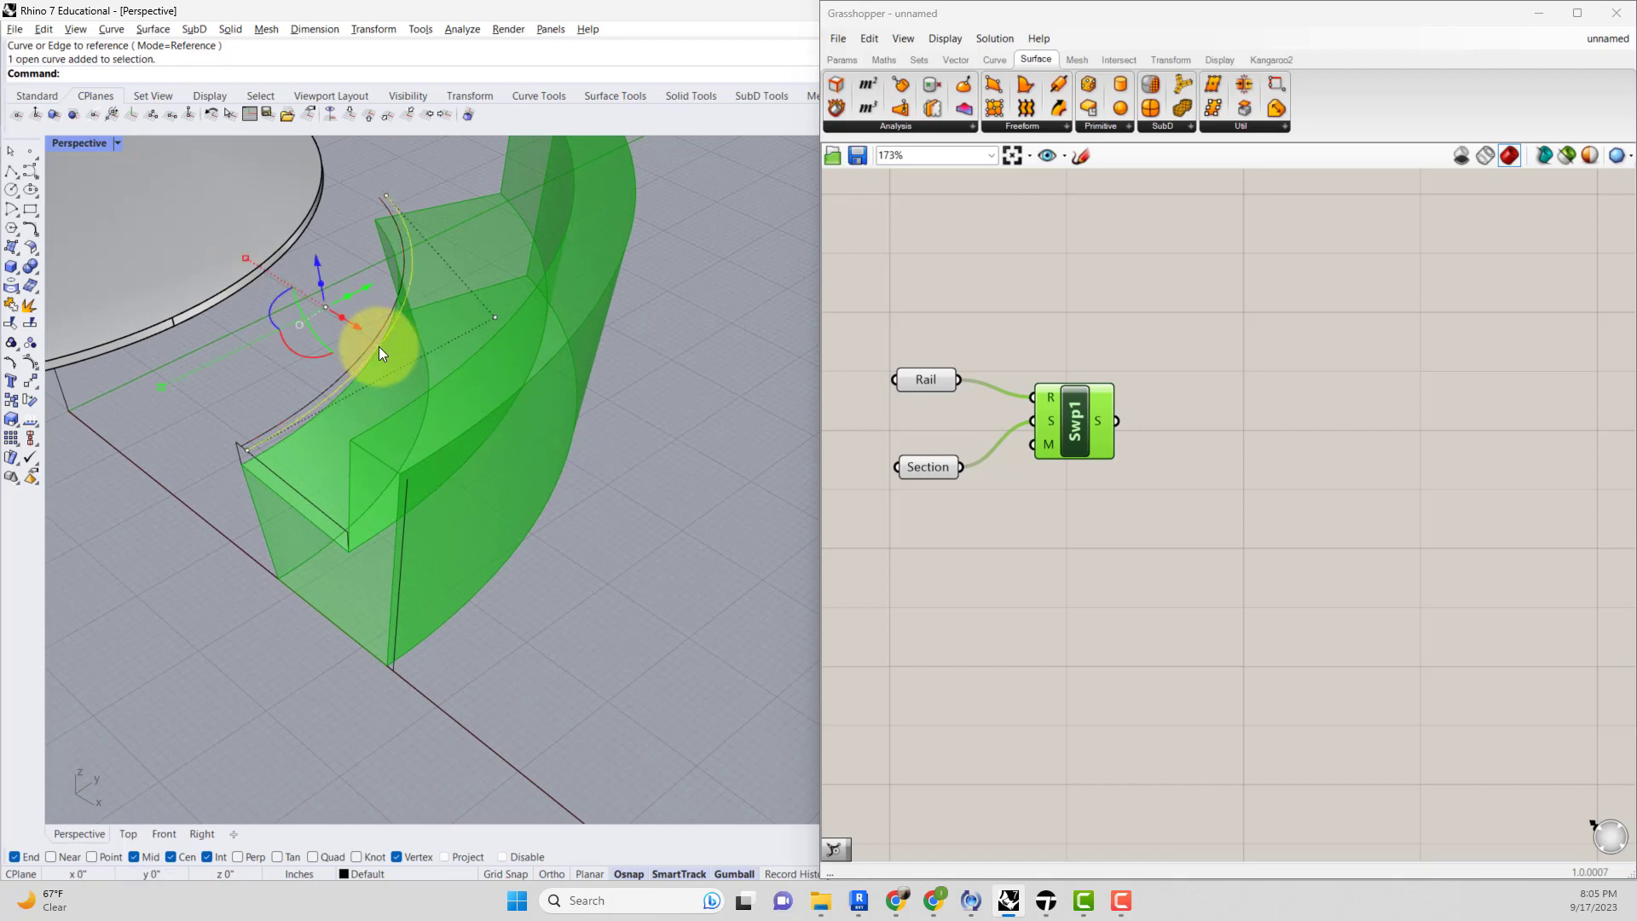
right_click_drag(443, 354, 457, 351)
right_click_drag(329, 375, 643, 424)
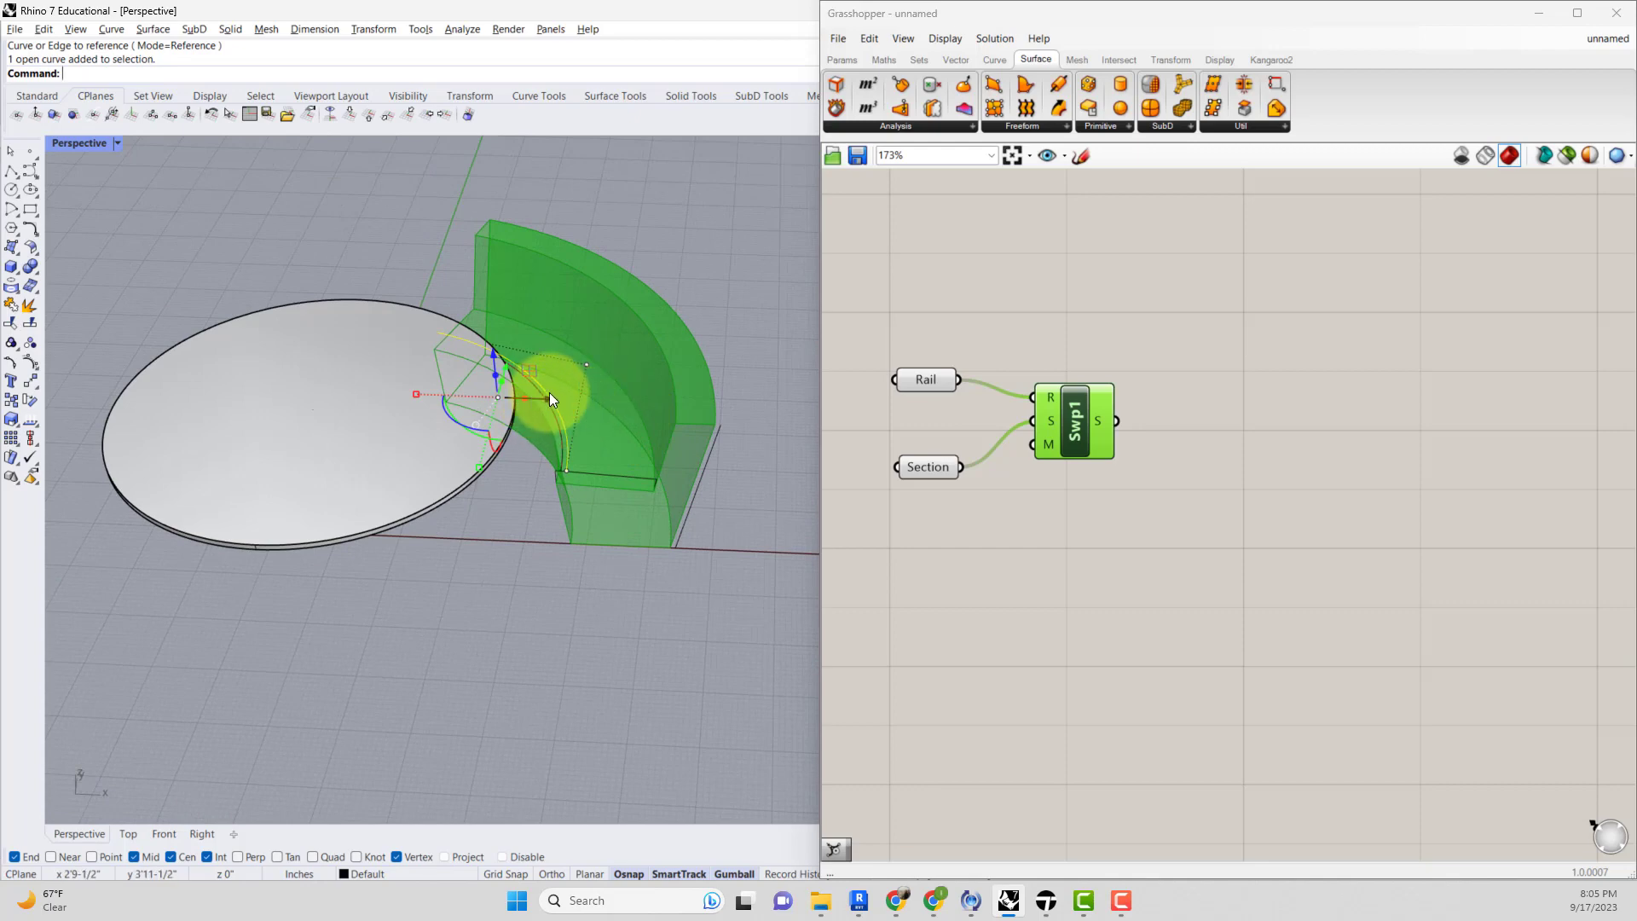
scroll(595, 411, "up", 2)
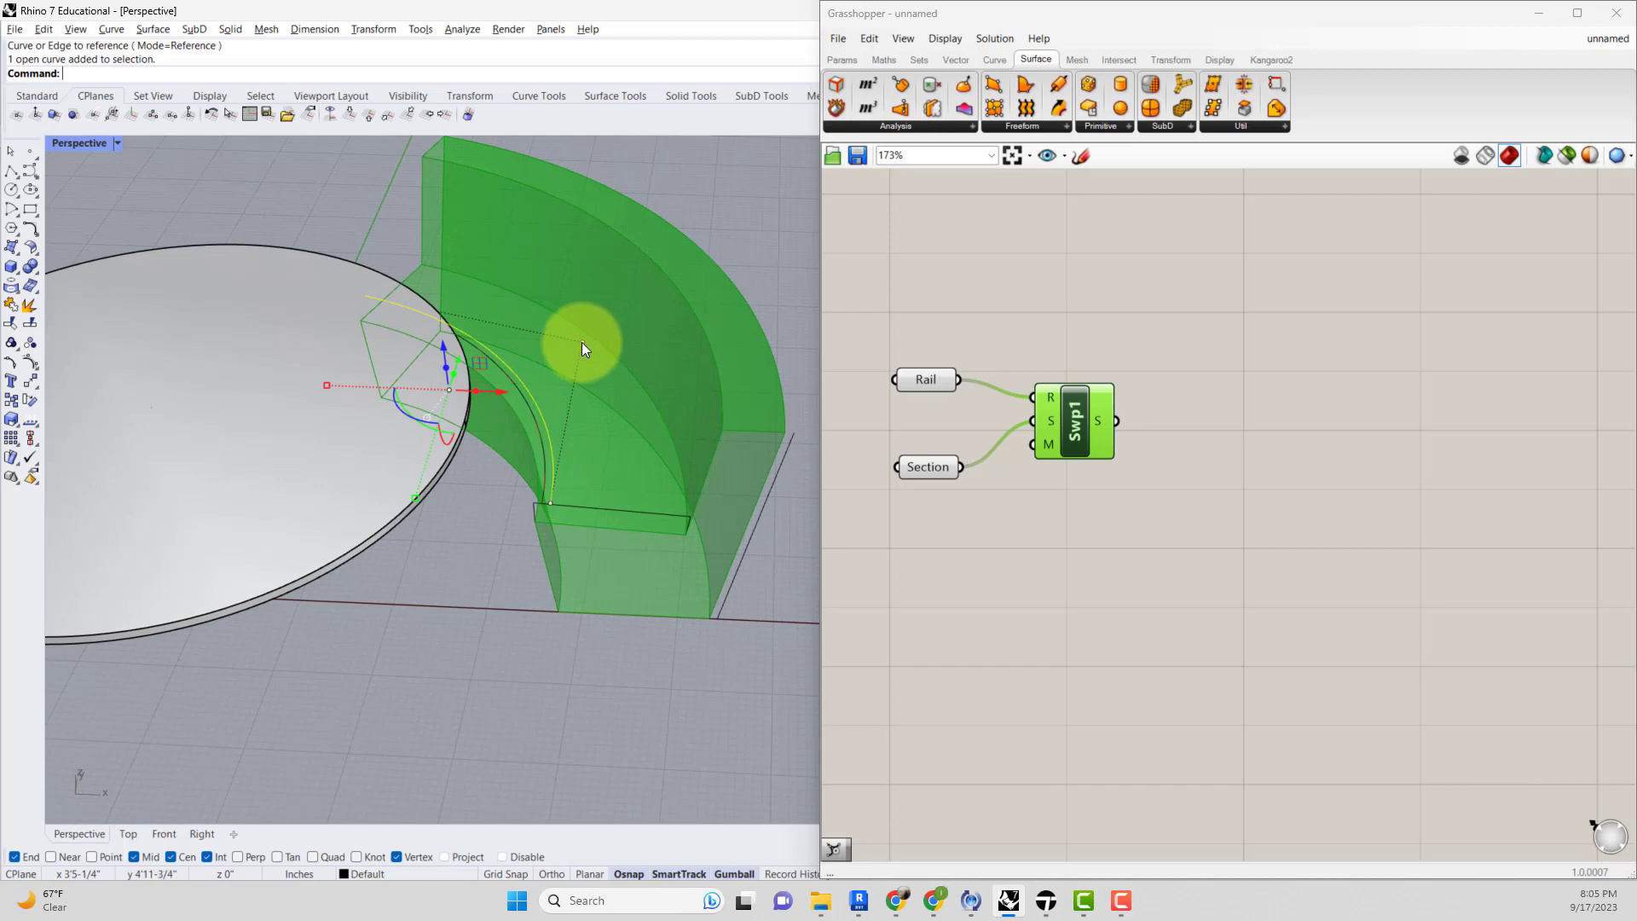
left_click_drag(582, 341, 672, 317)
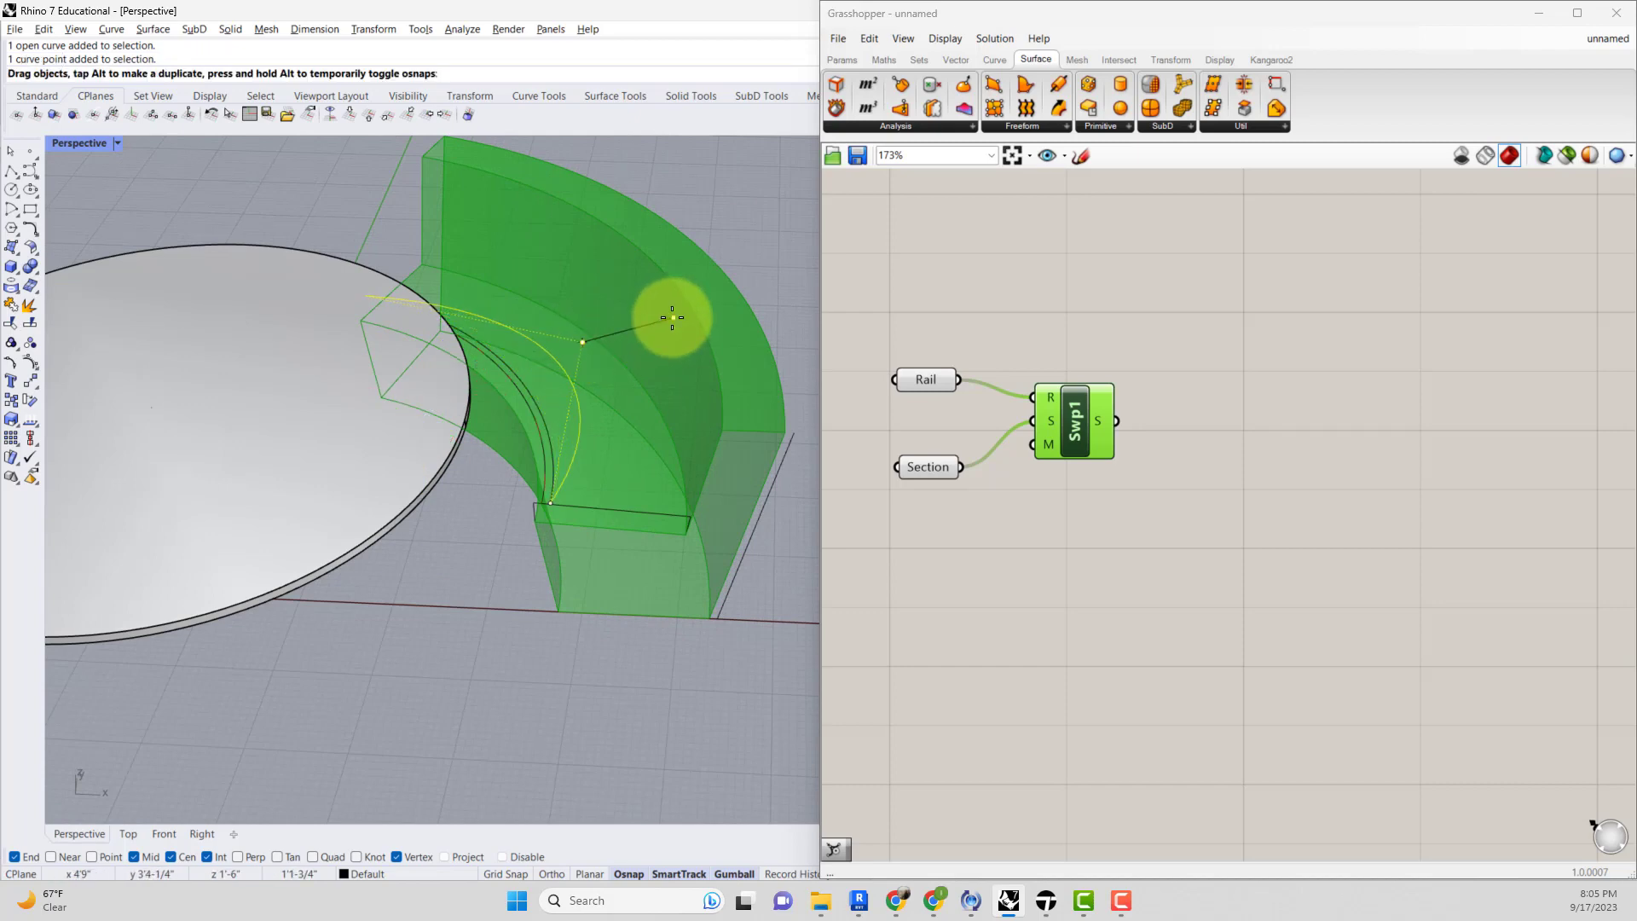
left_click_drag(673, 317, 672, 317)
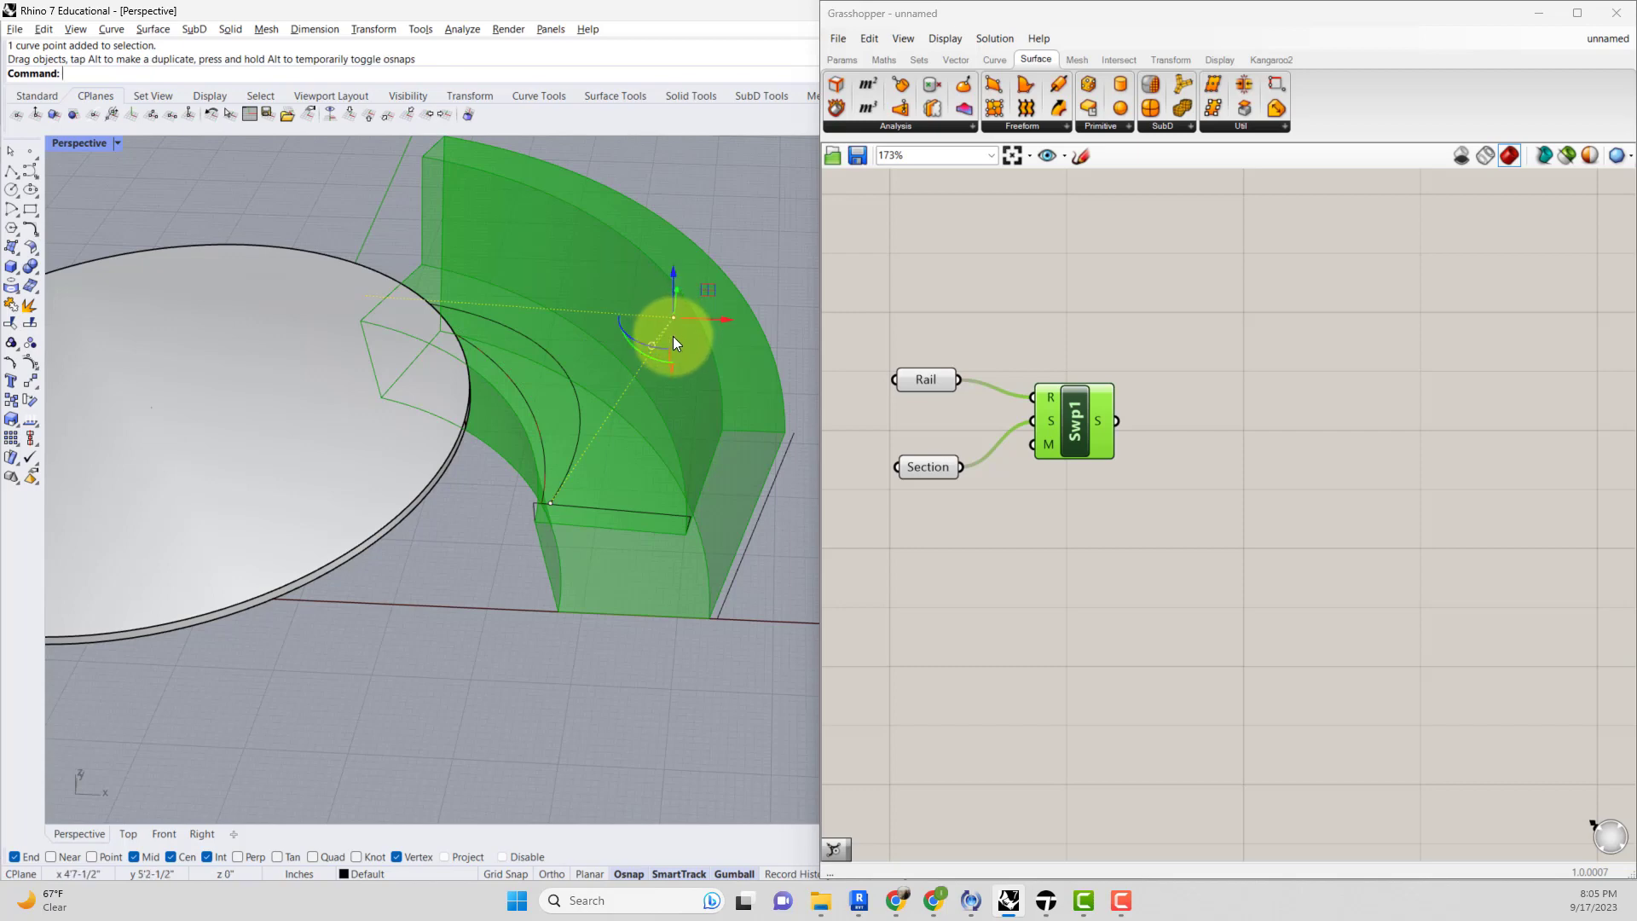
Delete the selected curve and drag the rail curve's control point outward again to widen the sweep.
left_click(570, 381)
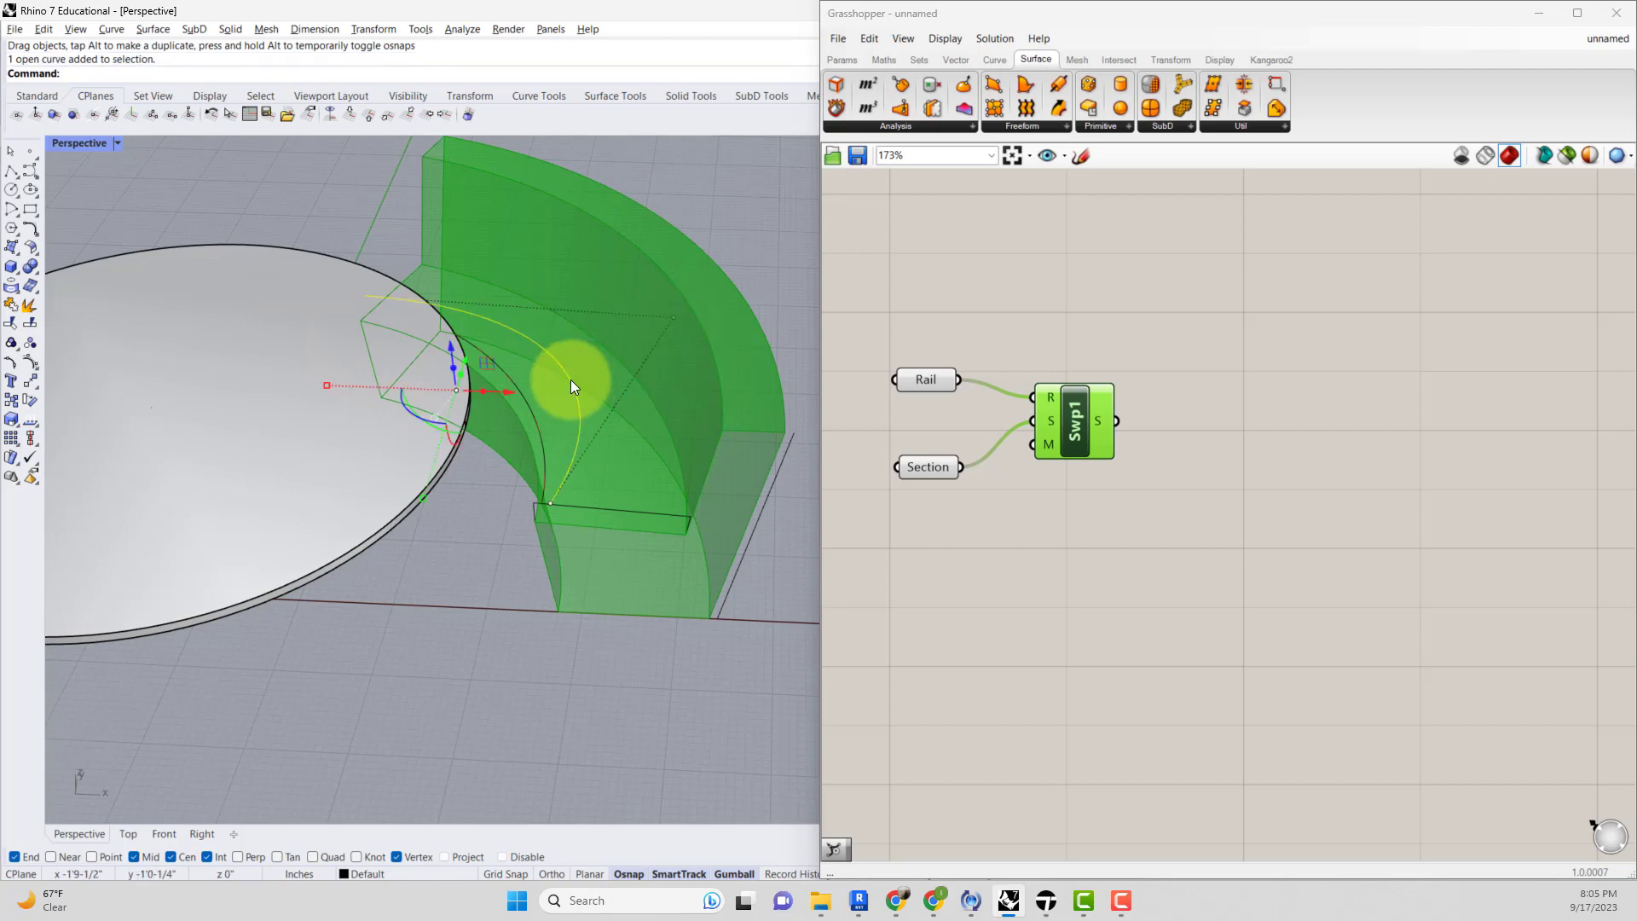
key("Delete")
left_click(535, 424)
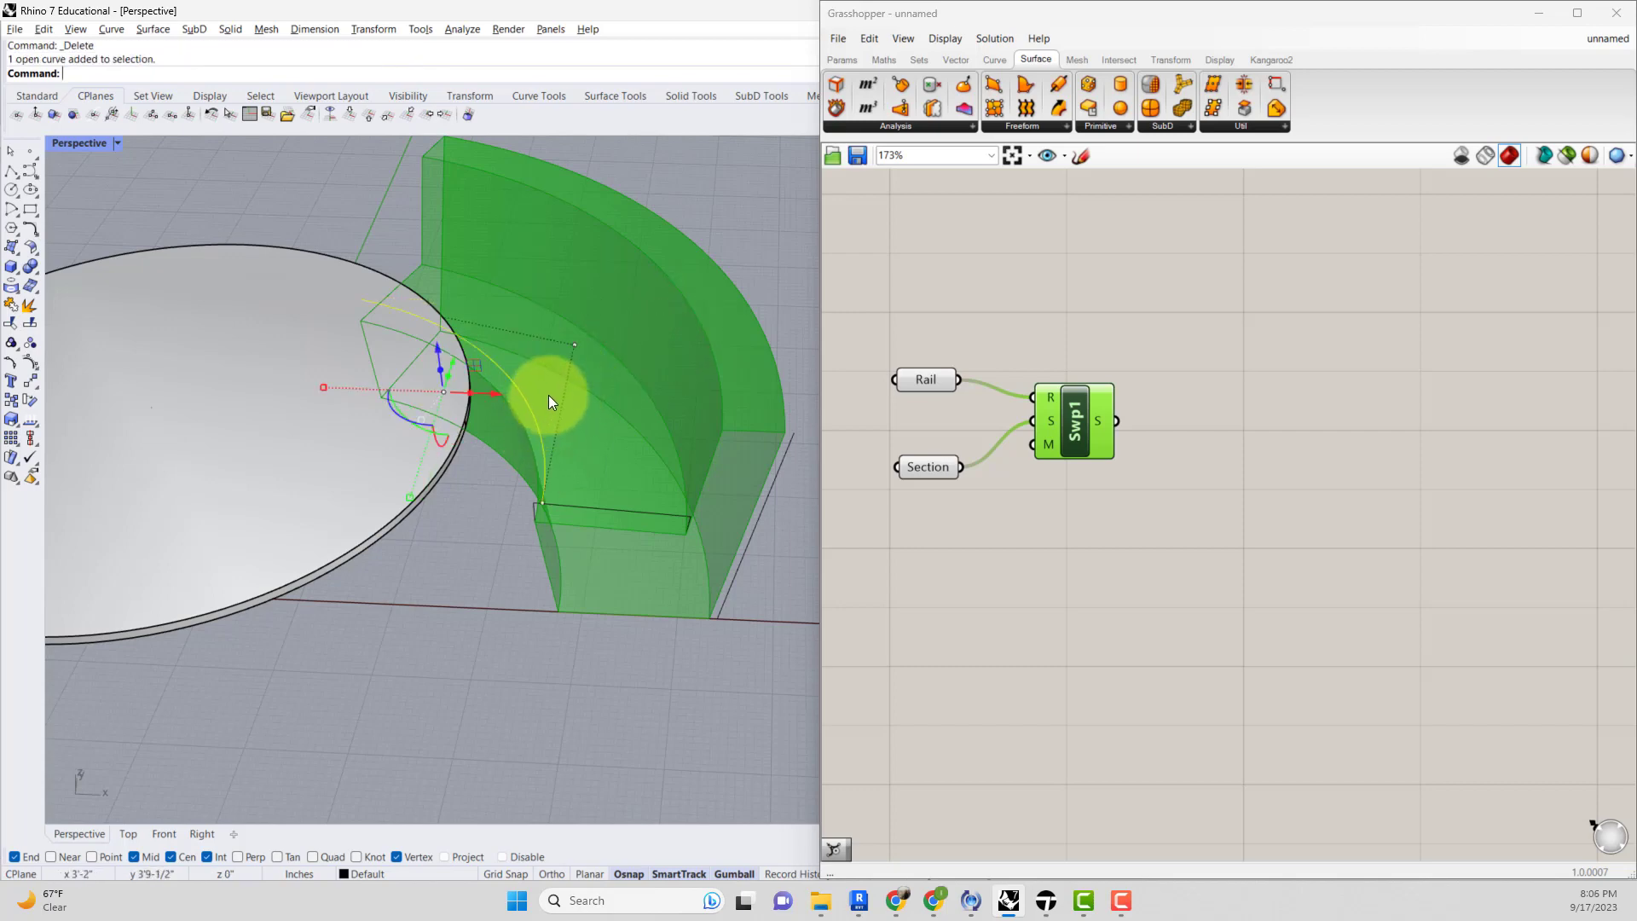
left_click_drag(574, 343, 673, 320)
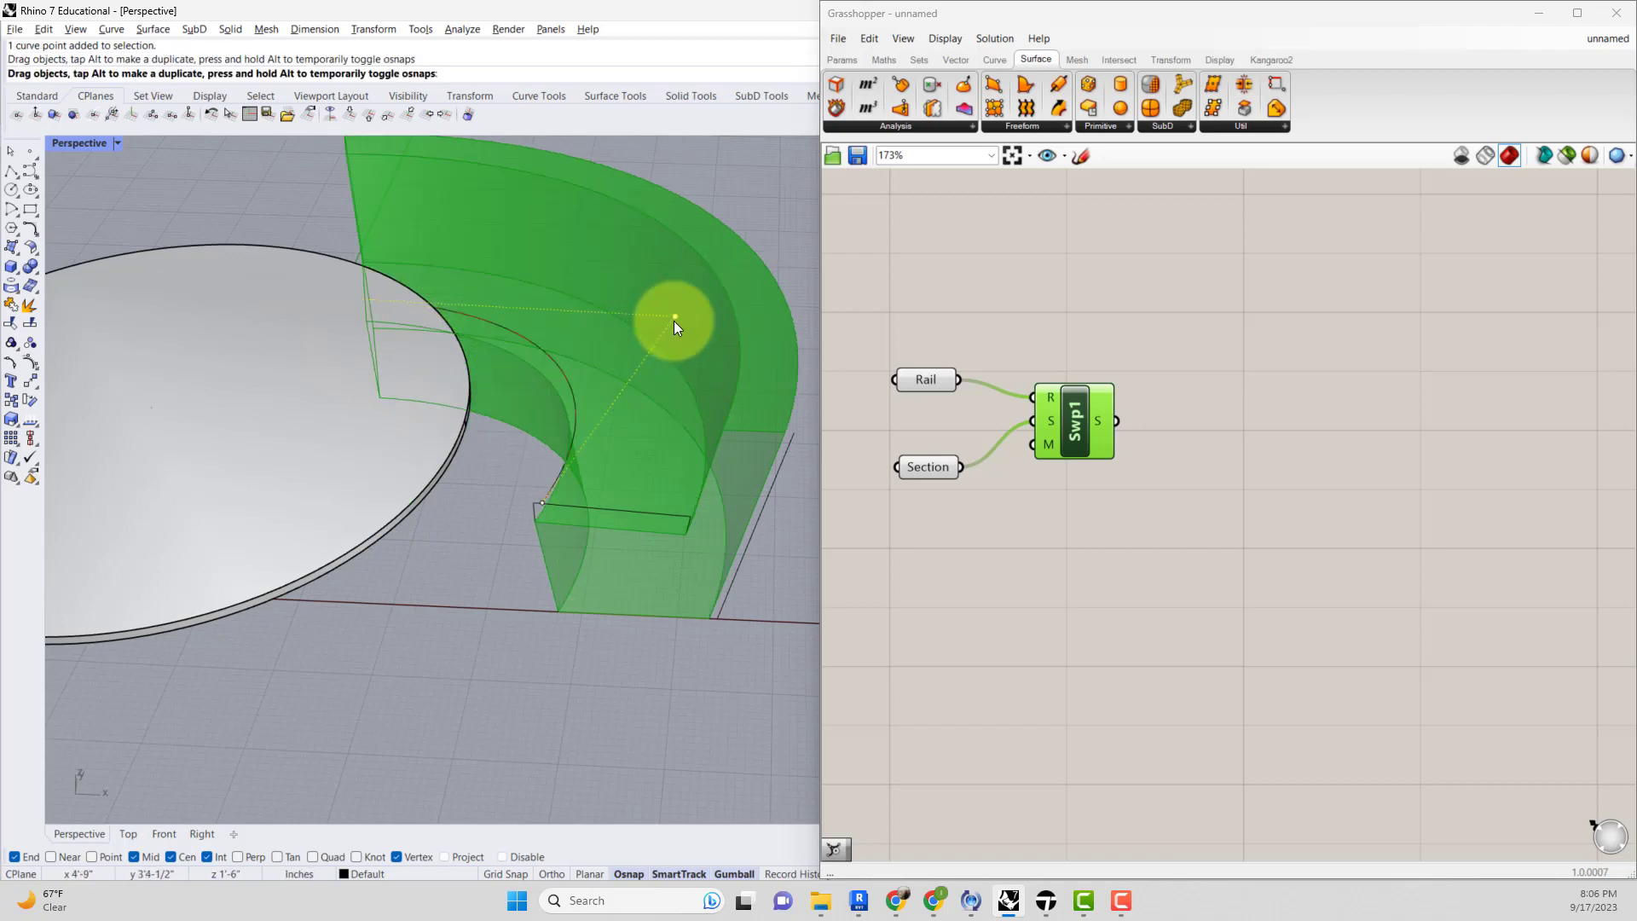
Drag a rail control point outward and undo the drag.
mouse_move(668, 351)
right_mouse_down()
mouse_move(567, 311)
mouse_move(657, 329)
right_mouse_up()
key("ctrl+z")
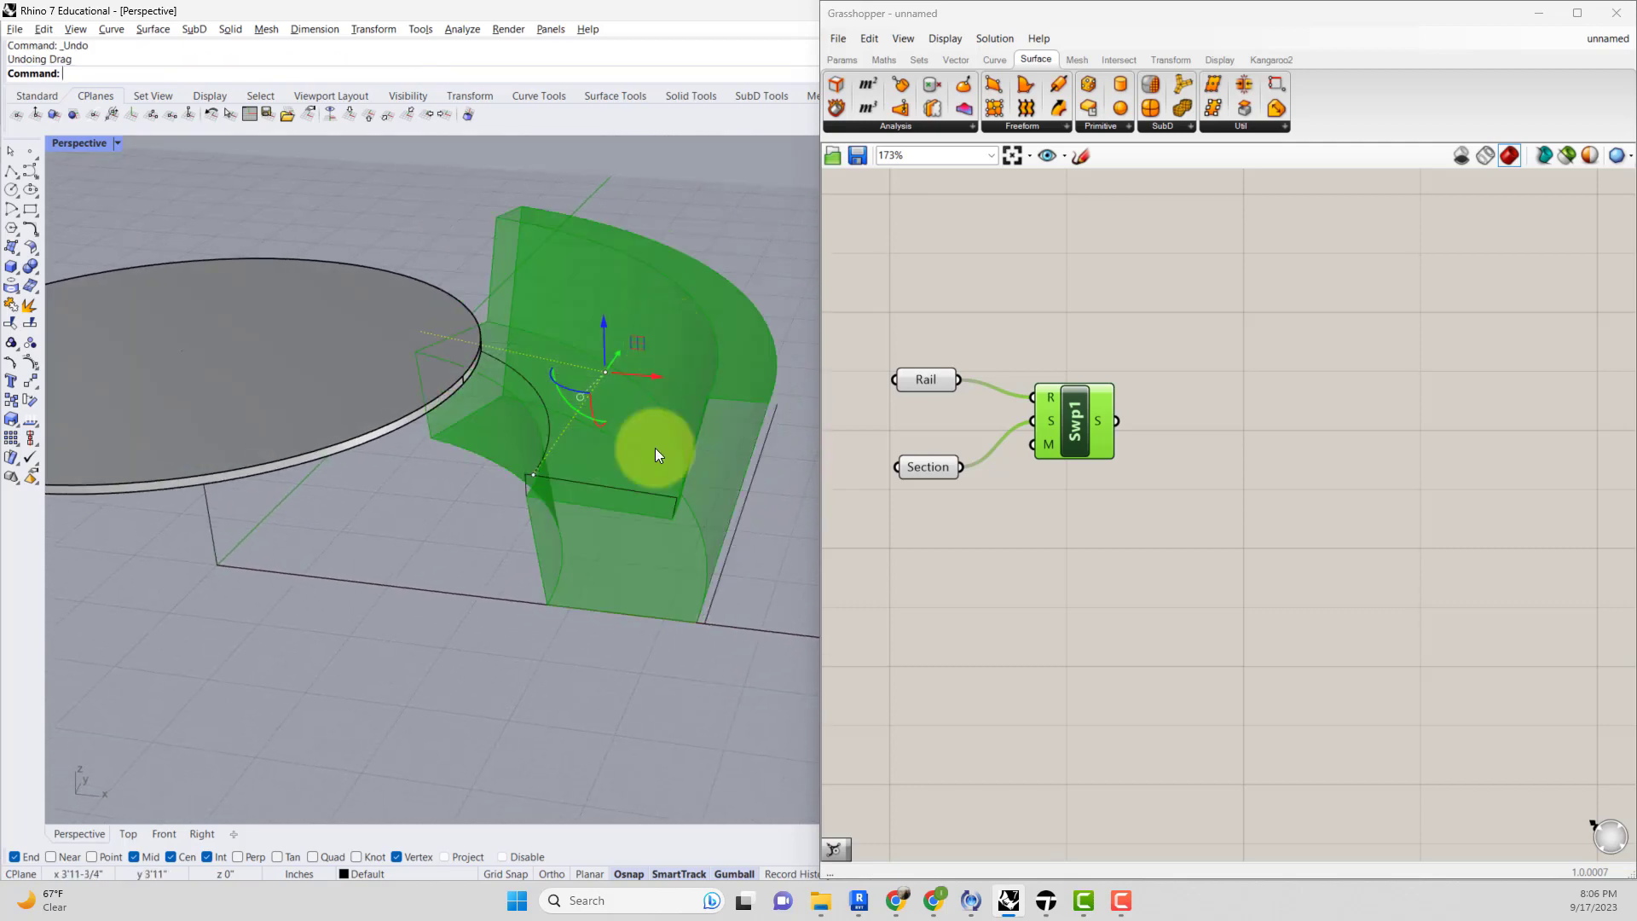
Fillet the corners of the closed chair section curve with a radius of 1.
left_click(627, 510)
left_click(682, 564)
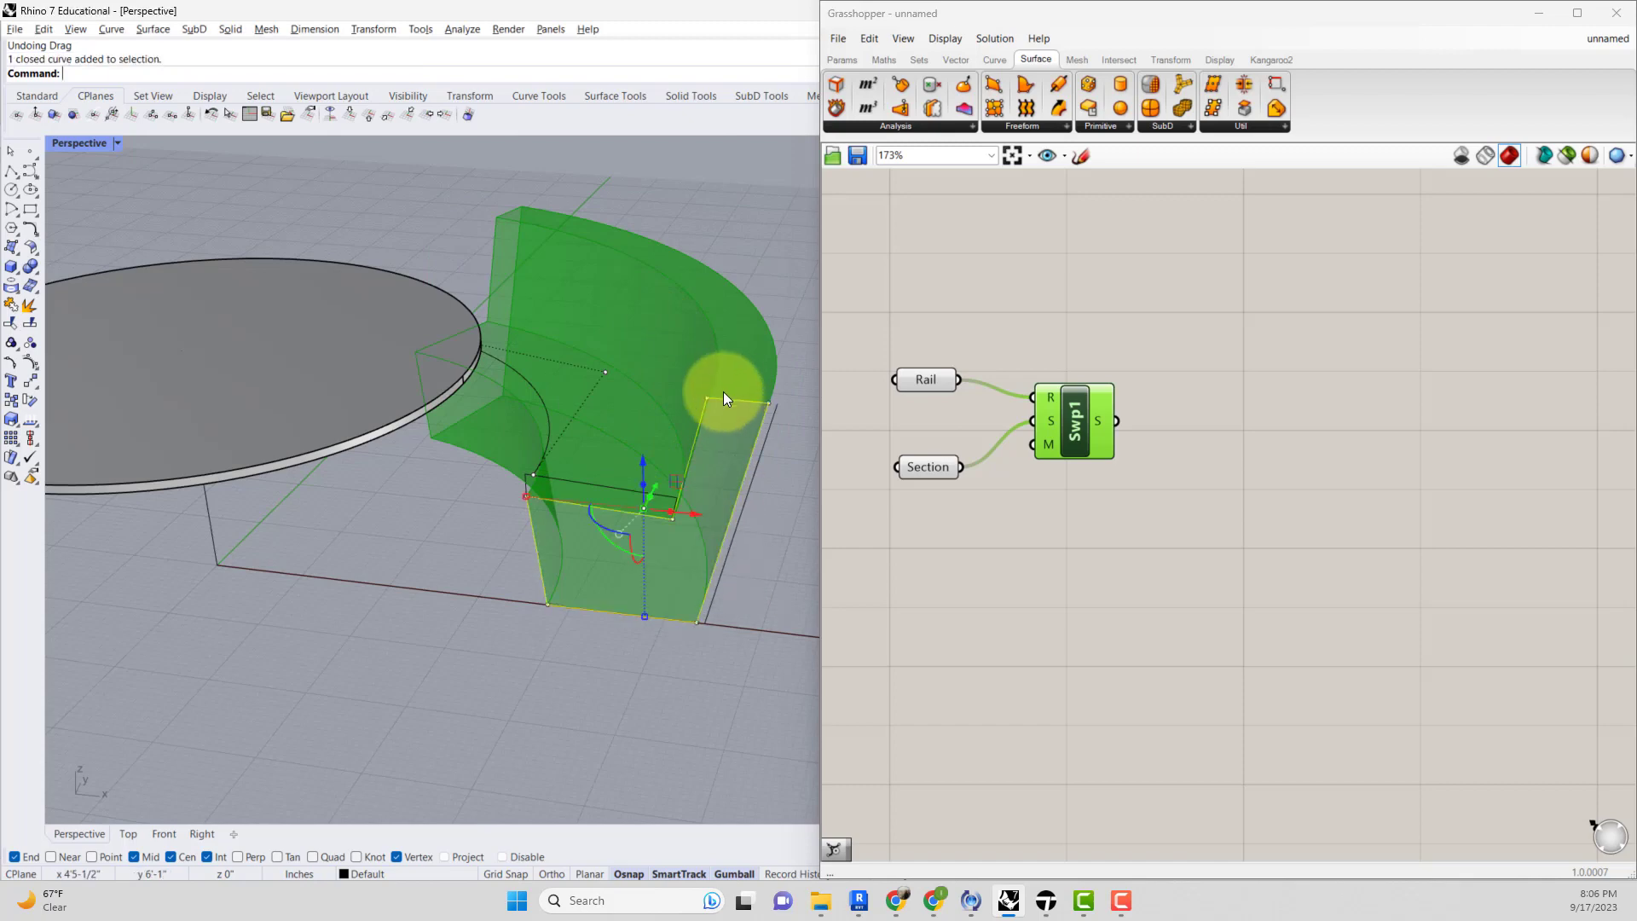
type("Fill")
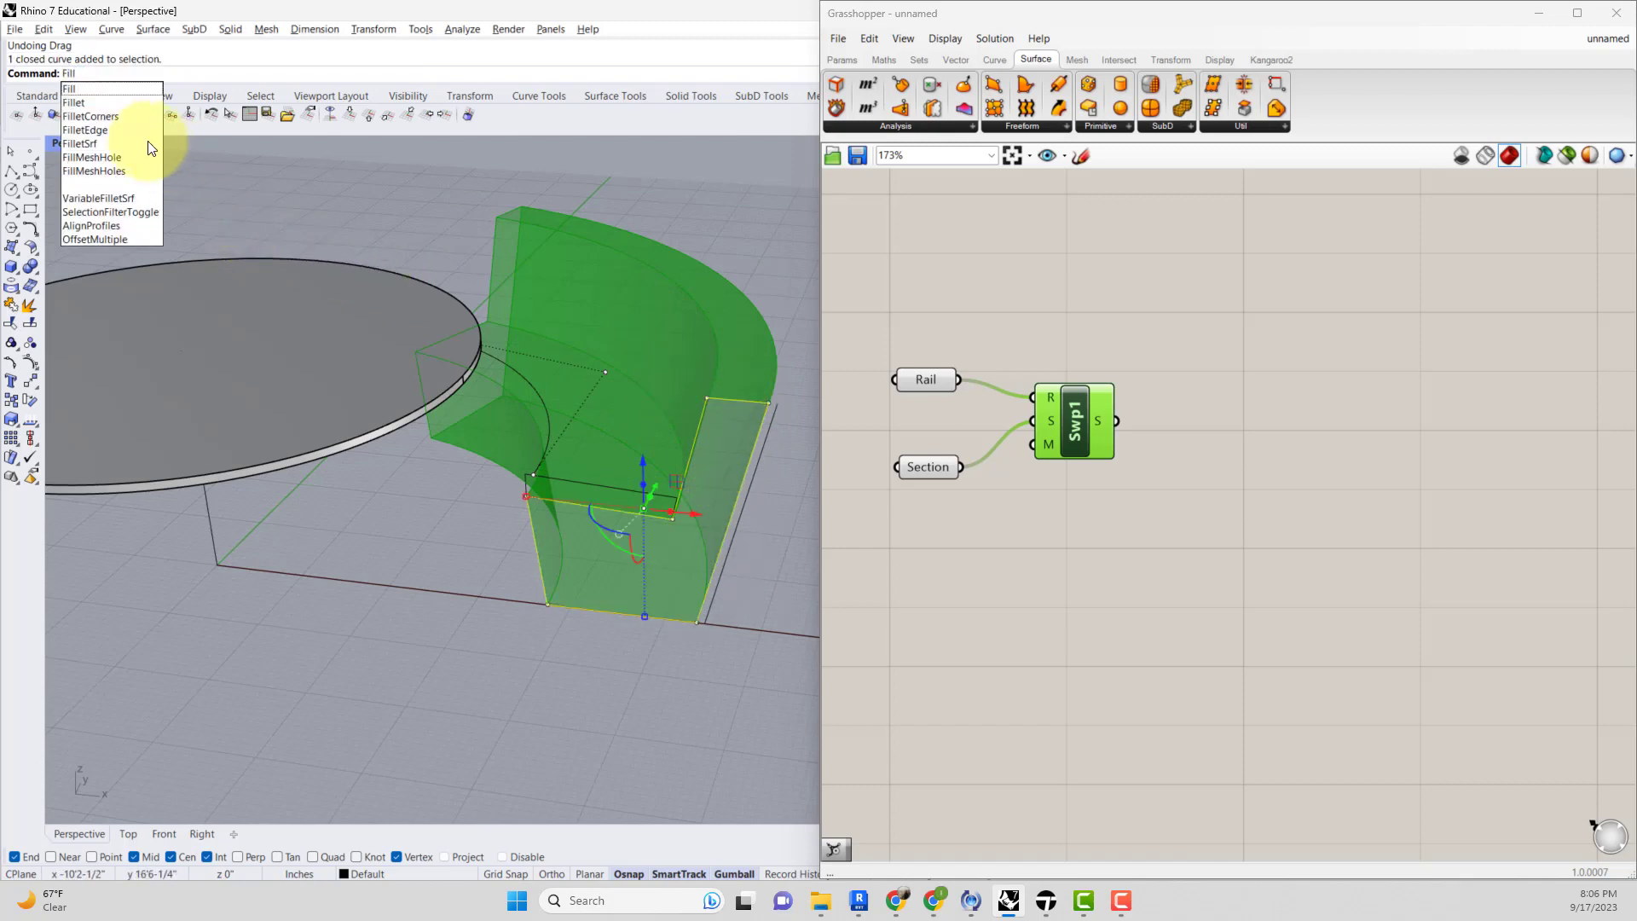
left_click(115, 114)
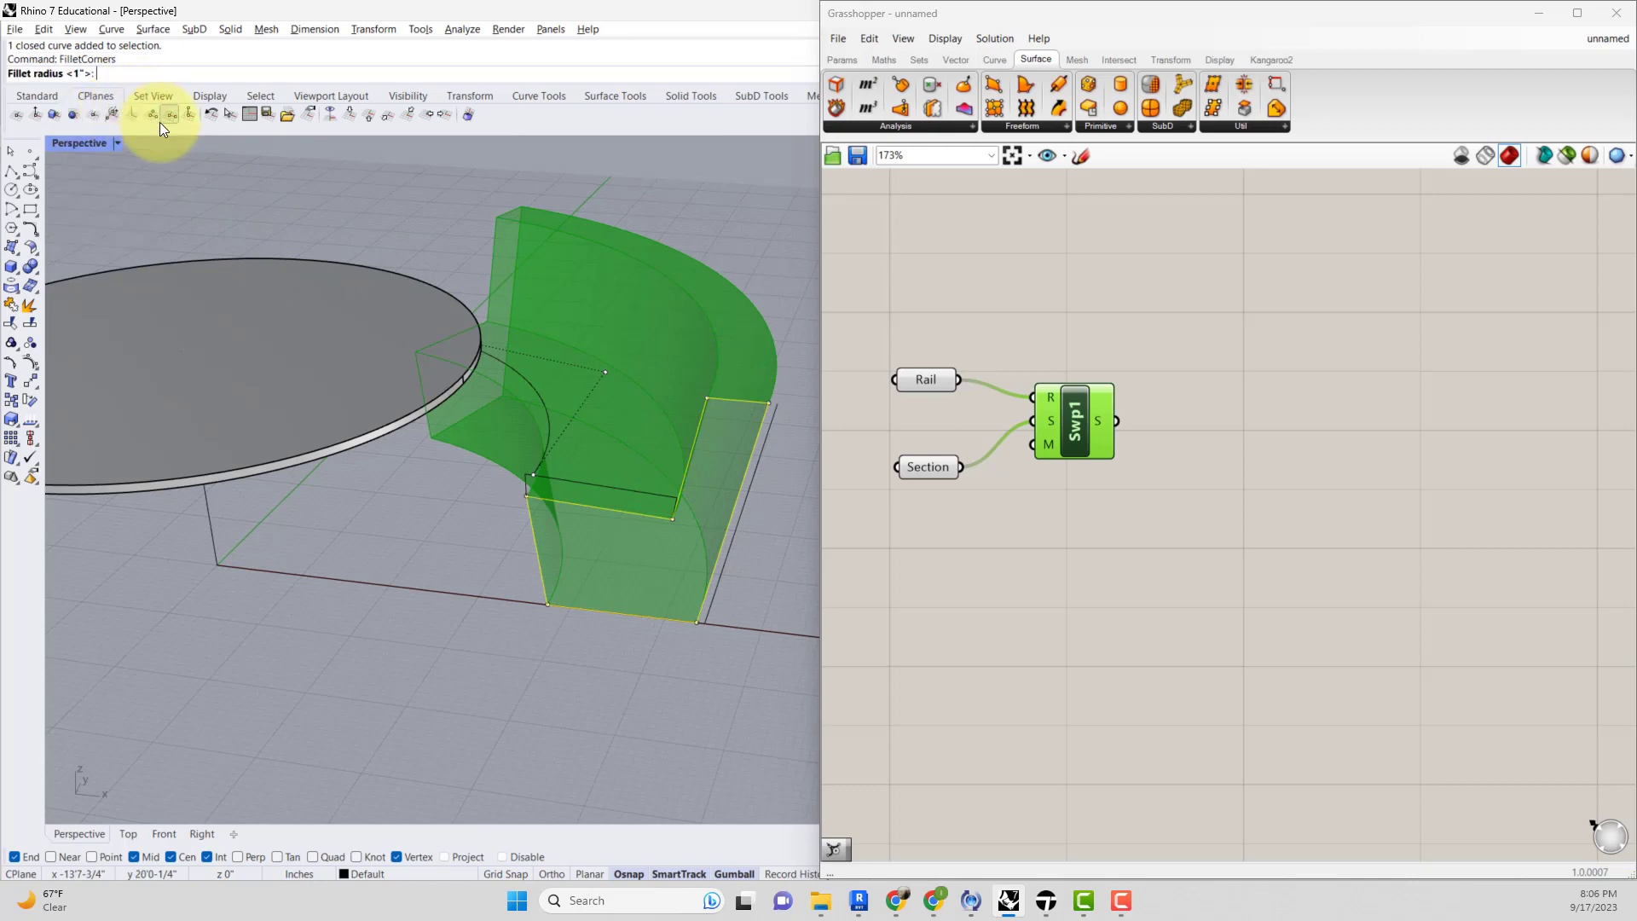
type("1")
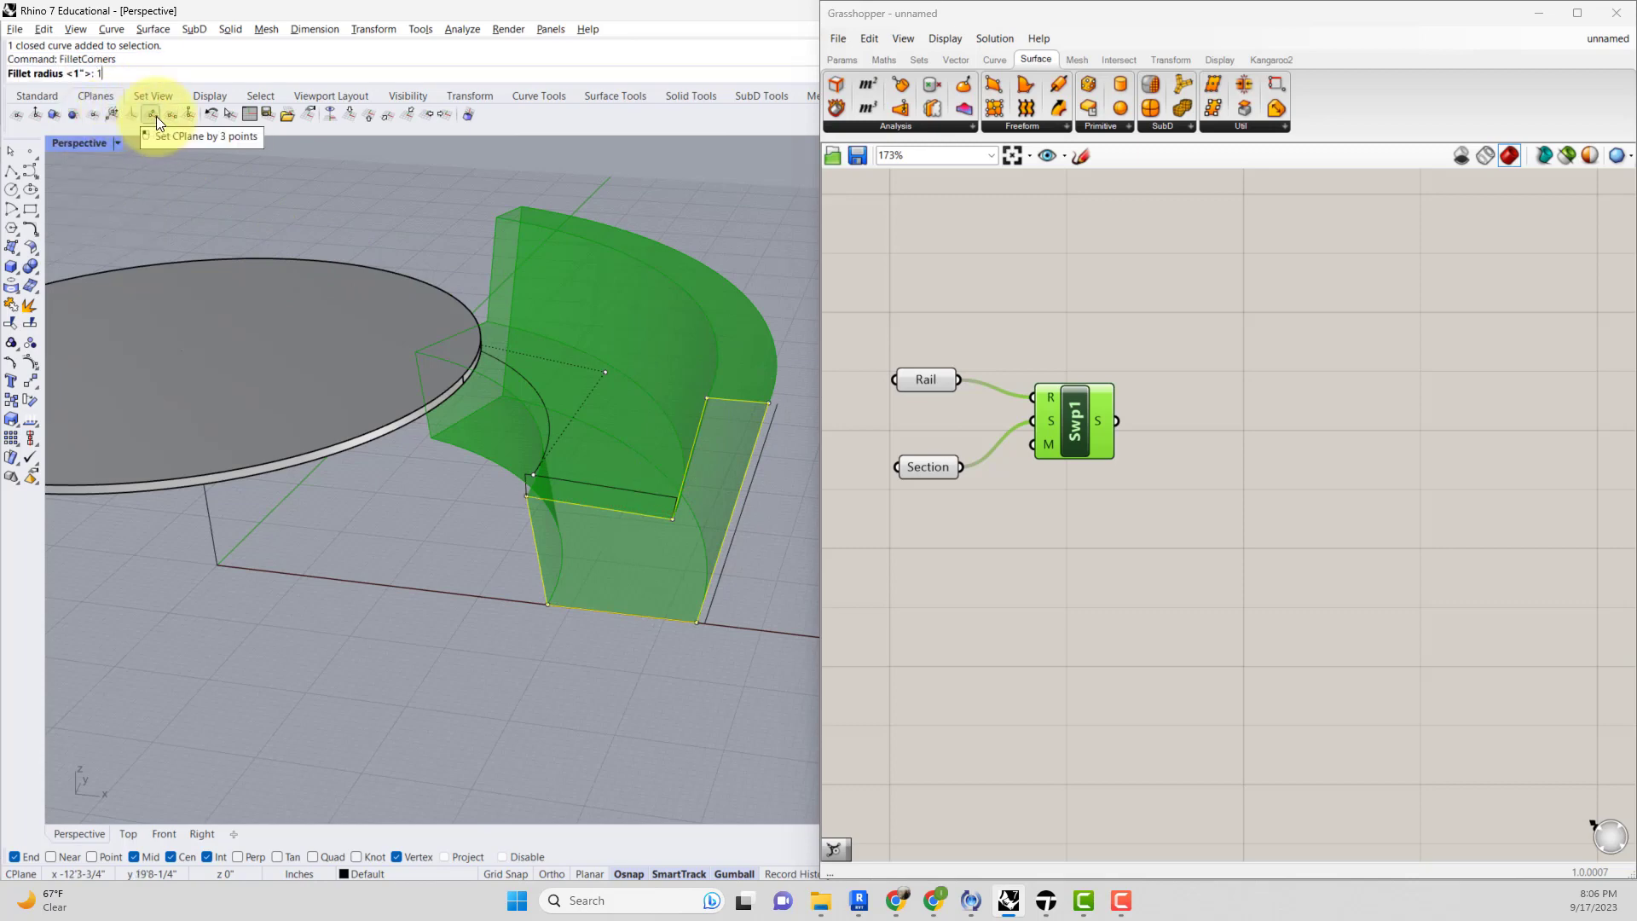
key("Return")
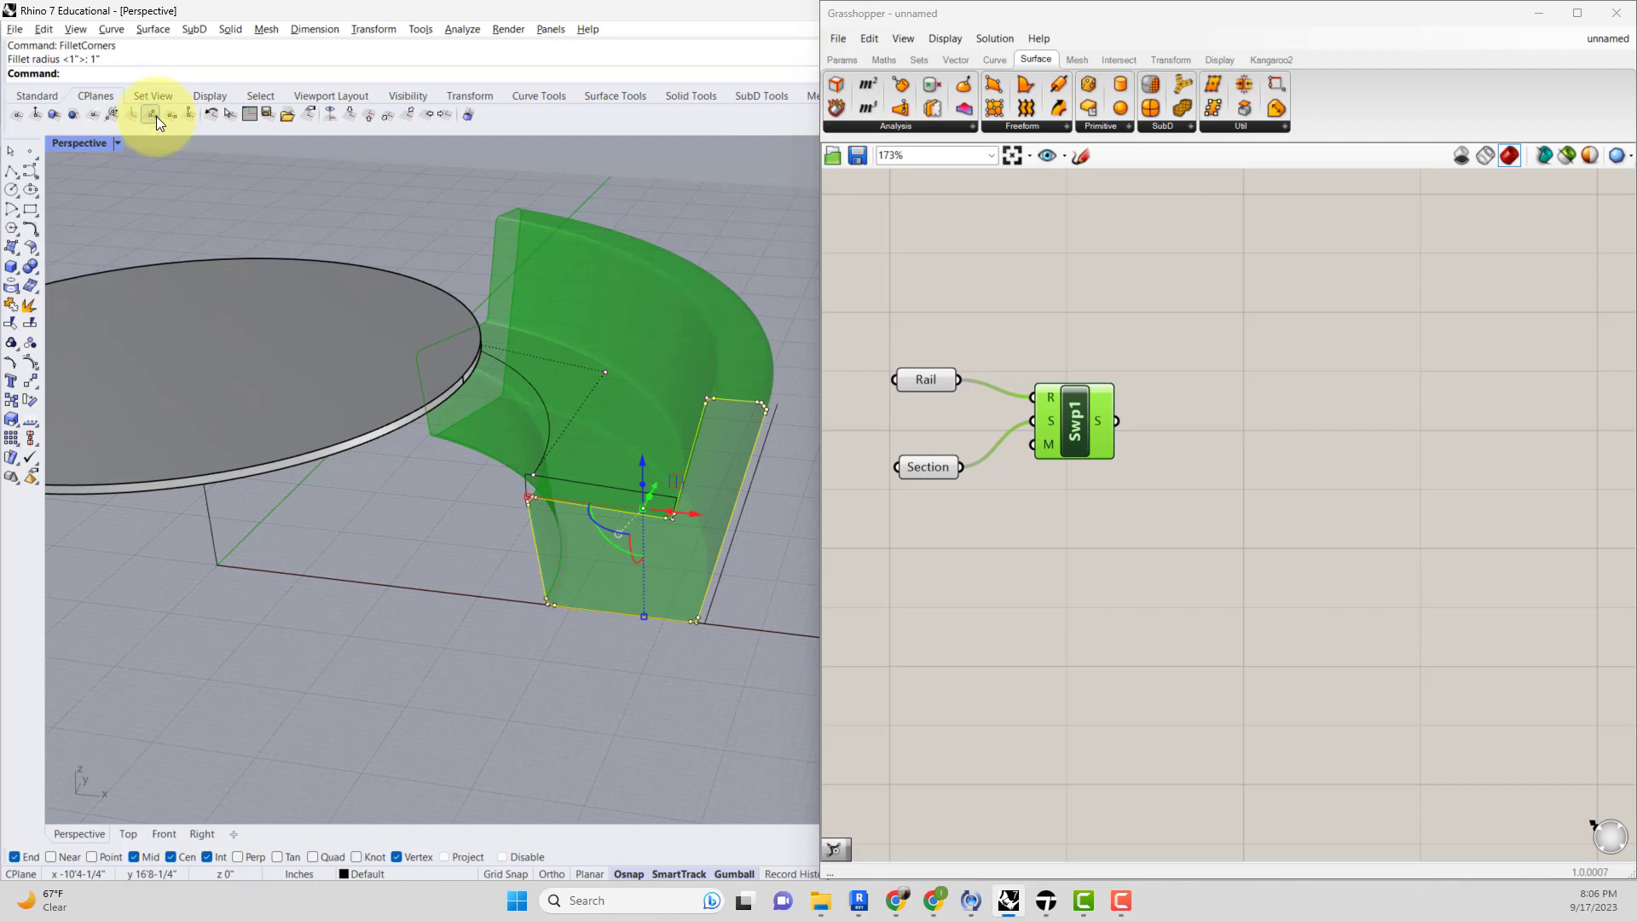
Bake the Sweep component's result onto Layer 01.
scroll(729, 314, "up", 5)
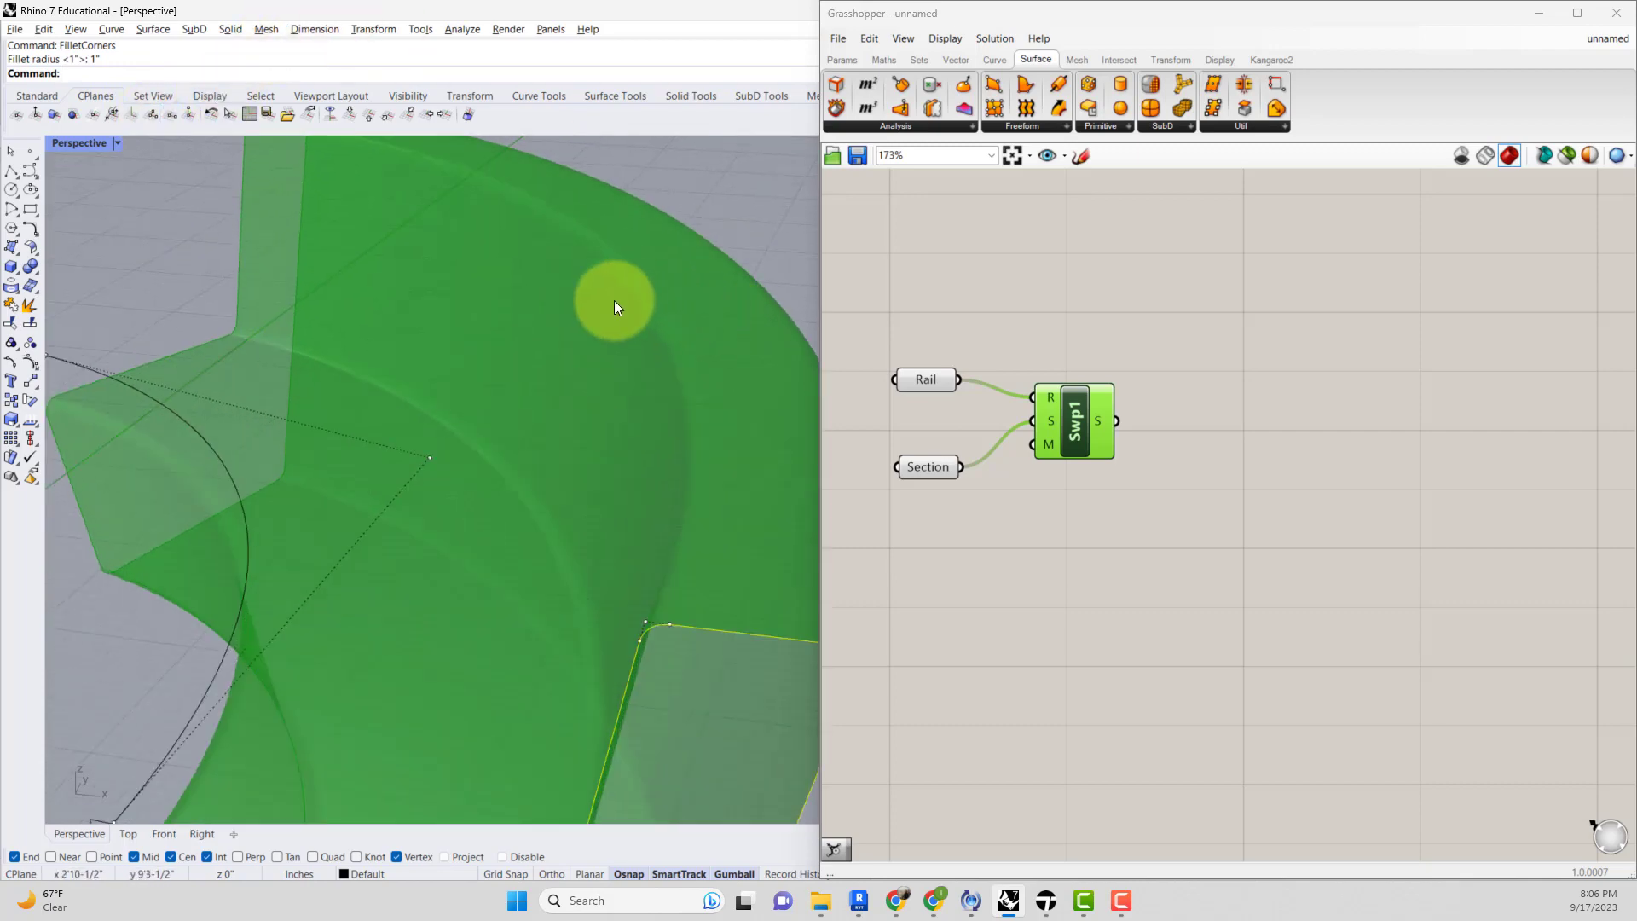
left_click(1151, 335)
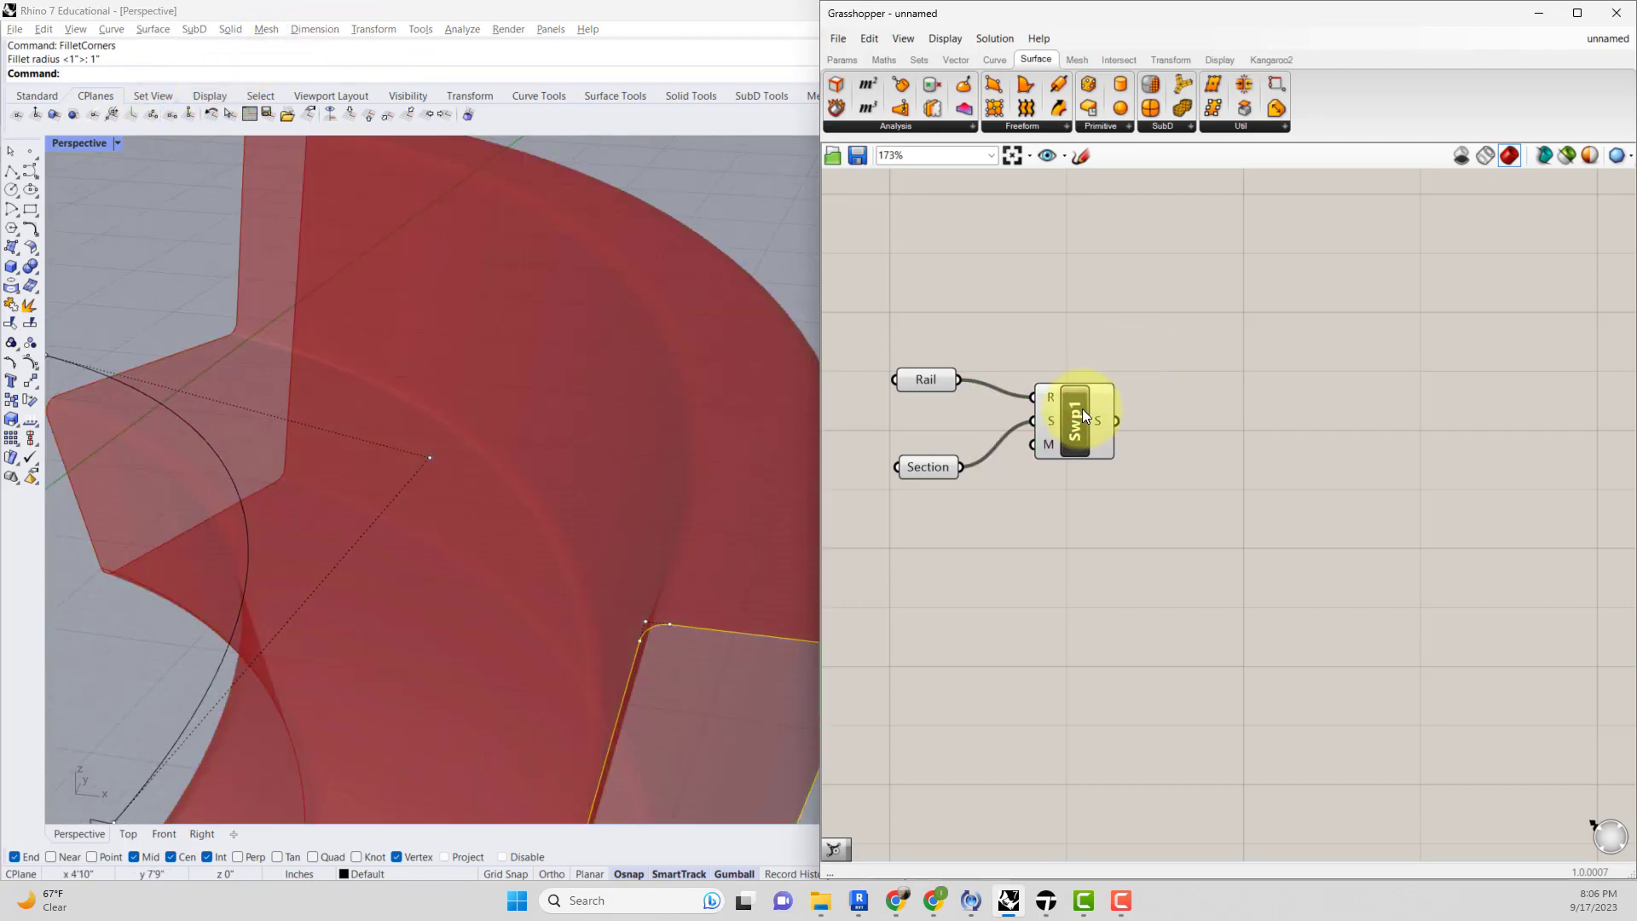
left_click(1084, 415)
left_click(1091, 286)
scroll(687, 355, "down", 4)
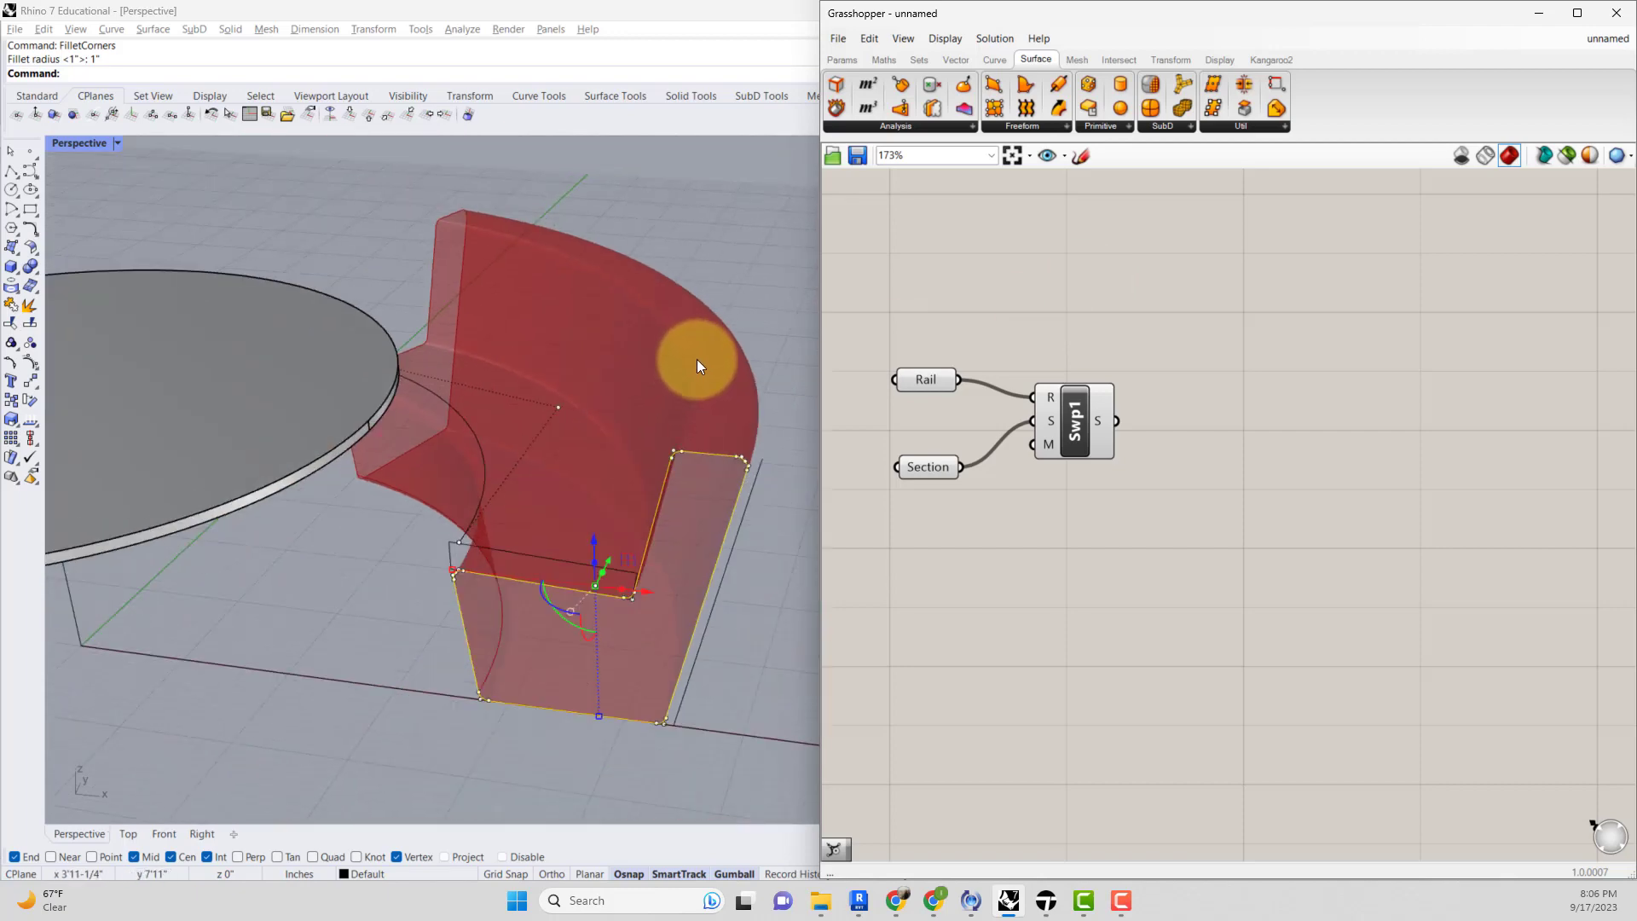
left_click(1088, 412)
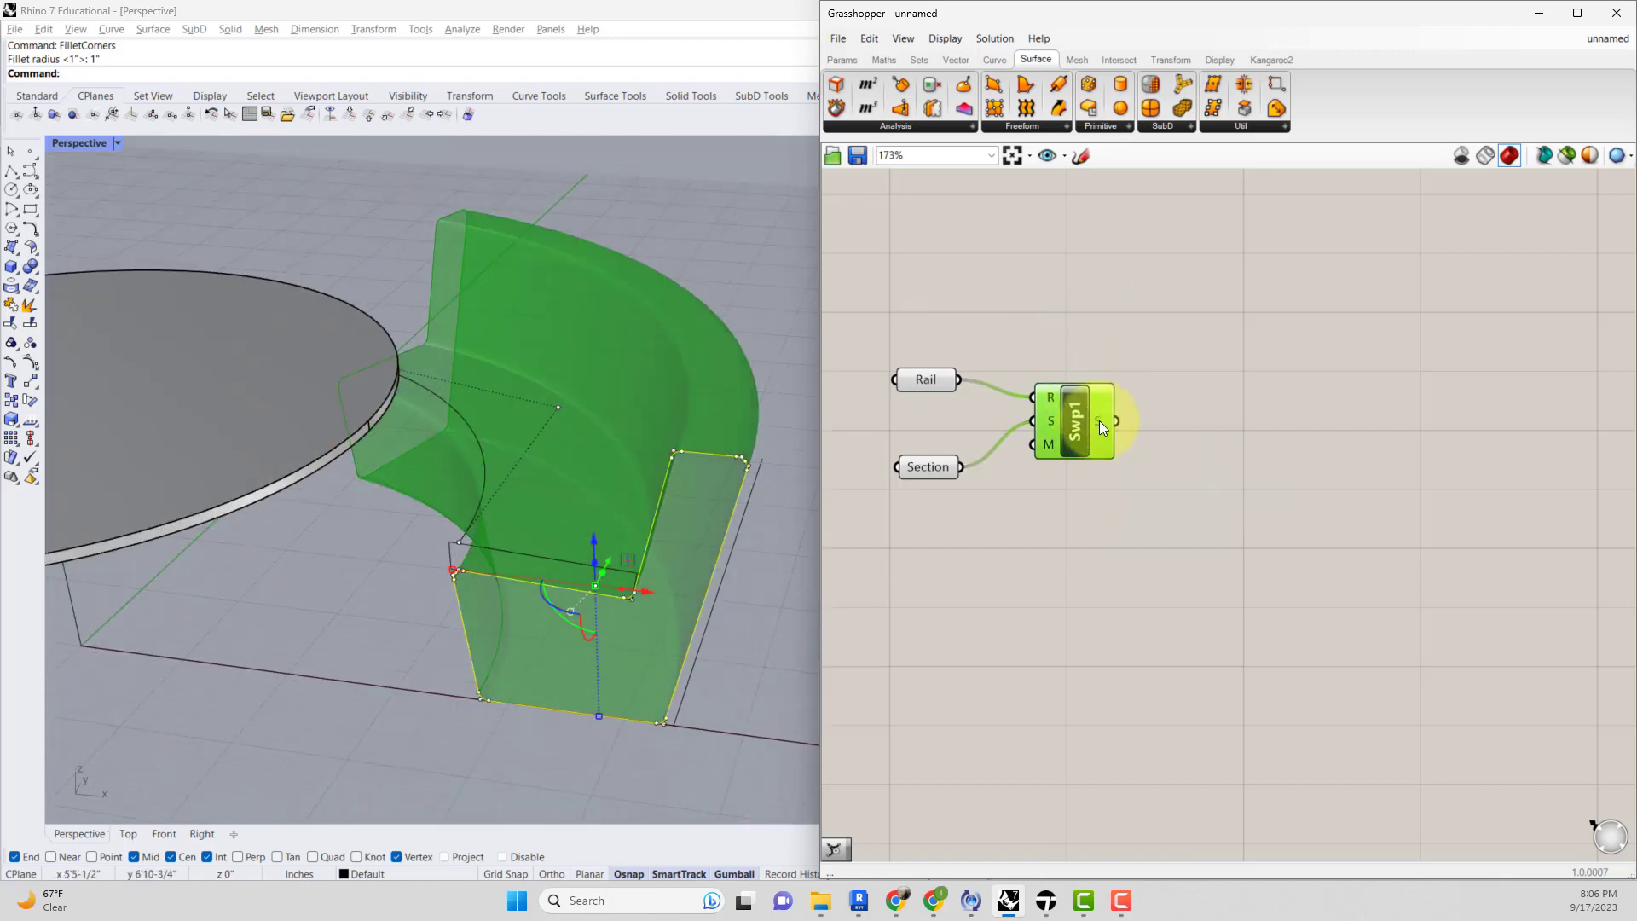
right_click(1101, 424)
left_click(1133, 326)
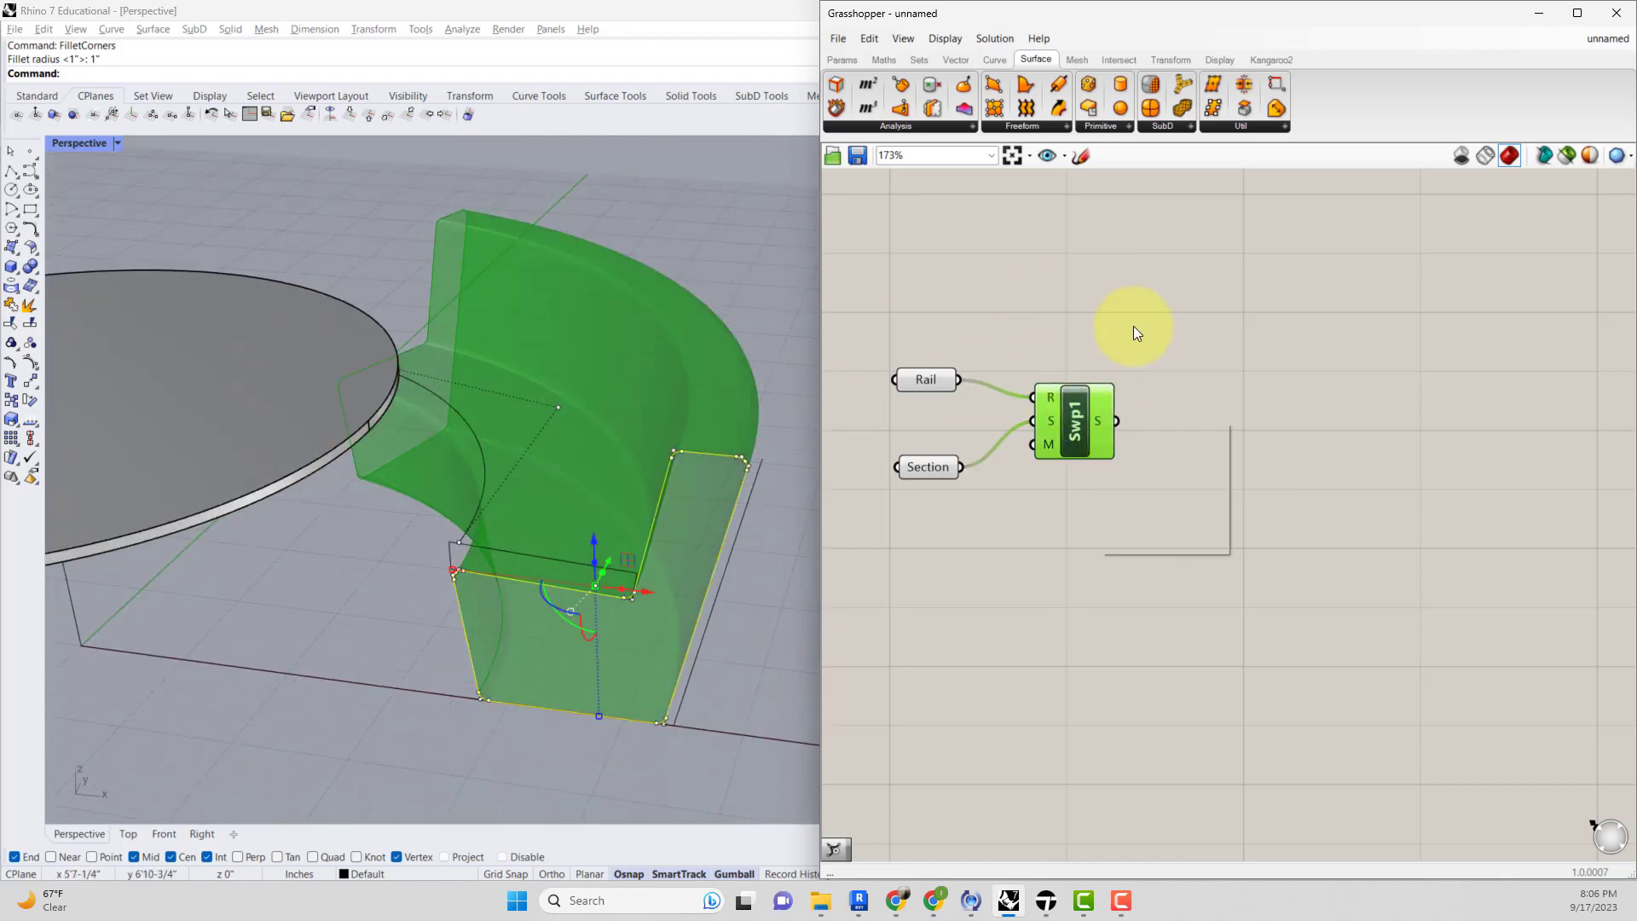
left_click(1092, 426)
right_click(1076, 427)
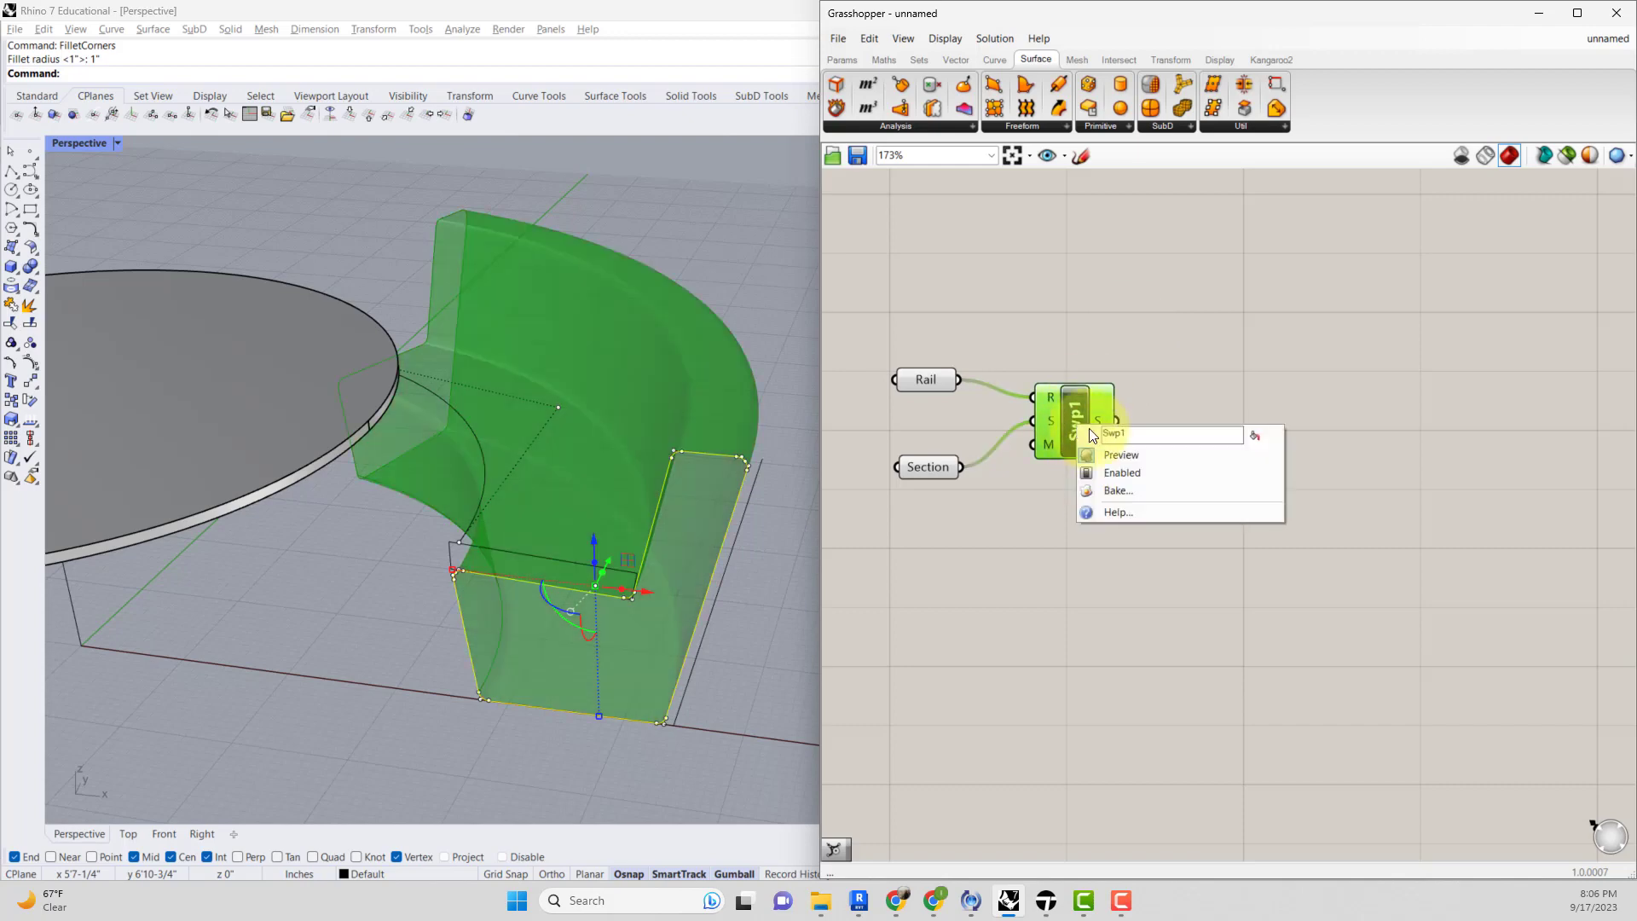
left_click(1114, 493)
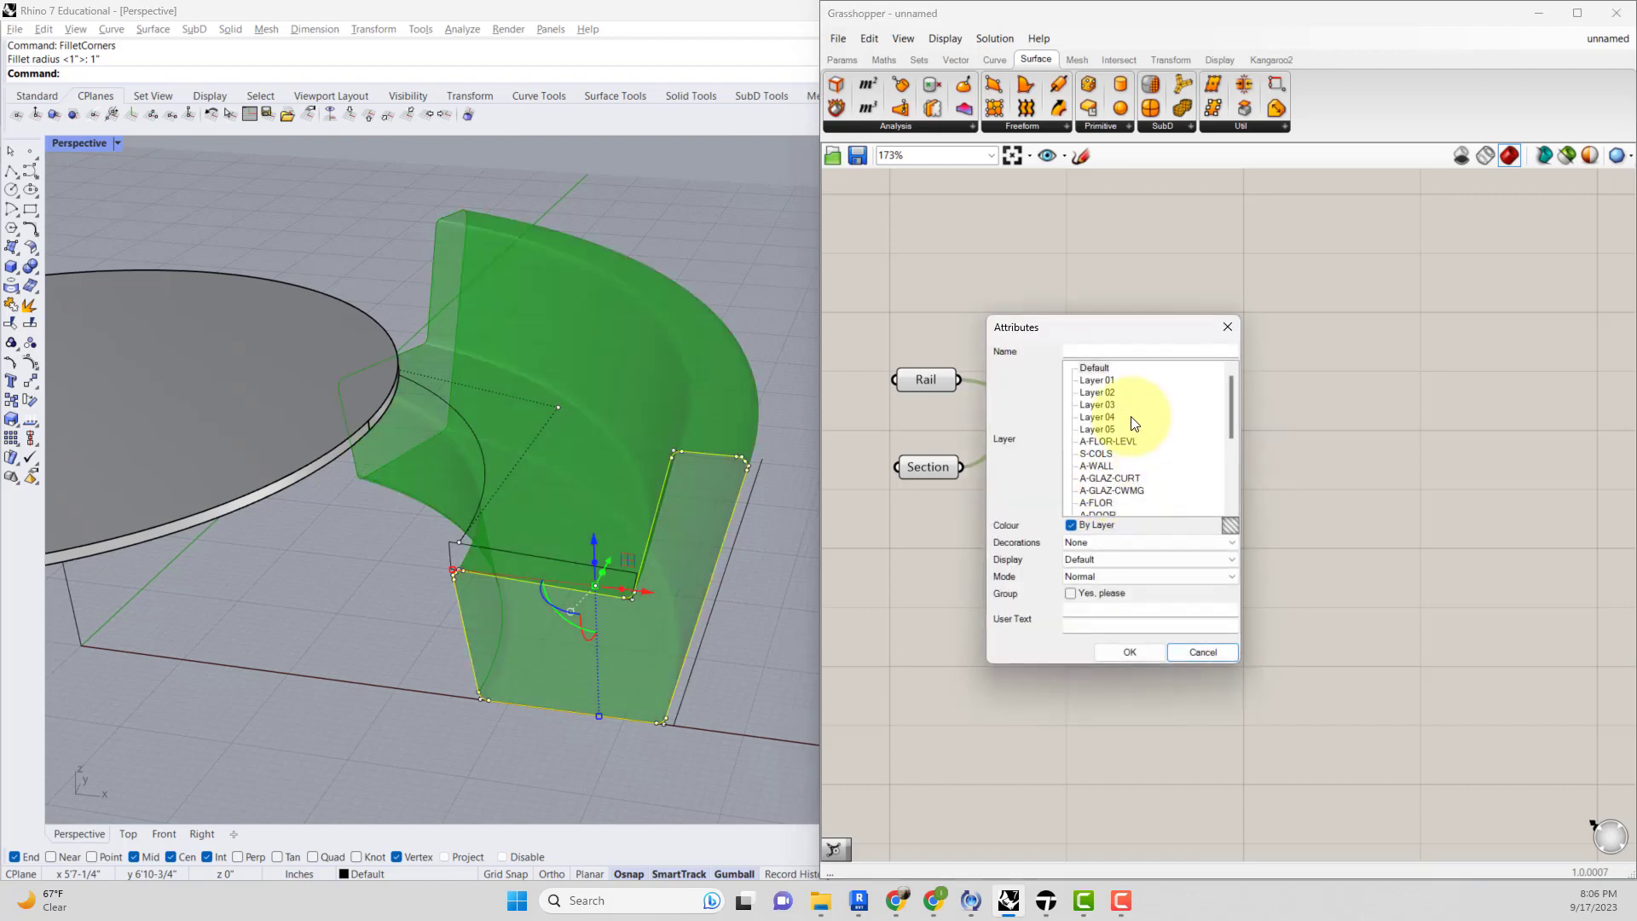
left_click(1100, 380)
left_click(1126, 652)
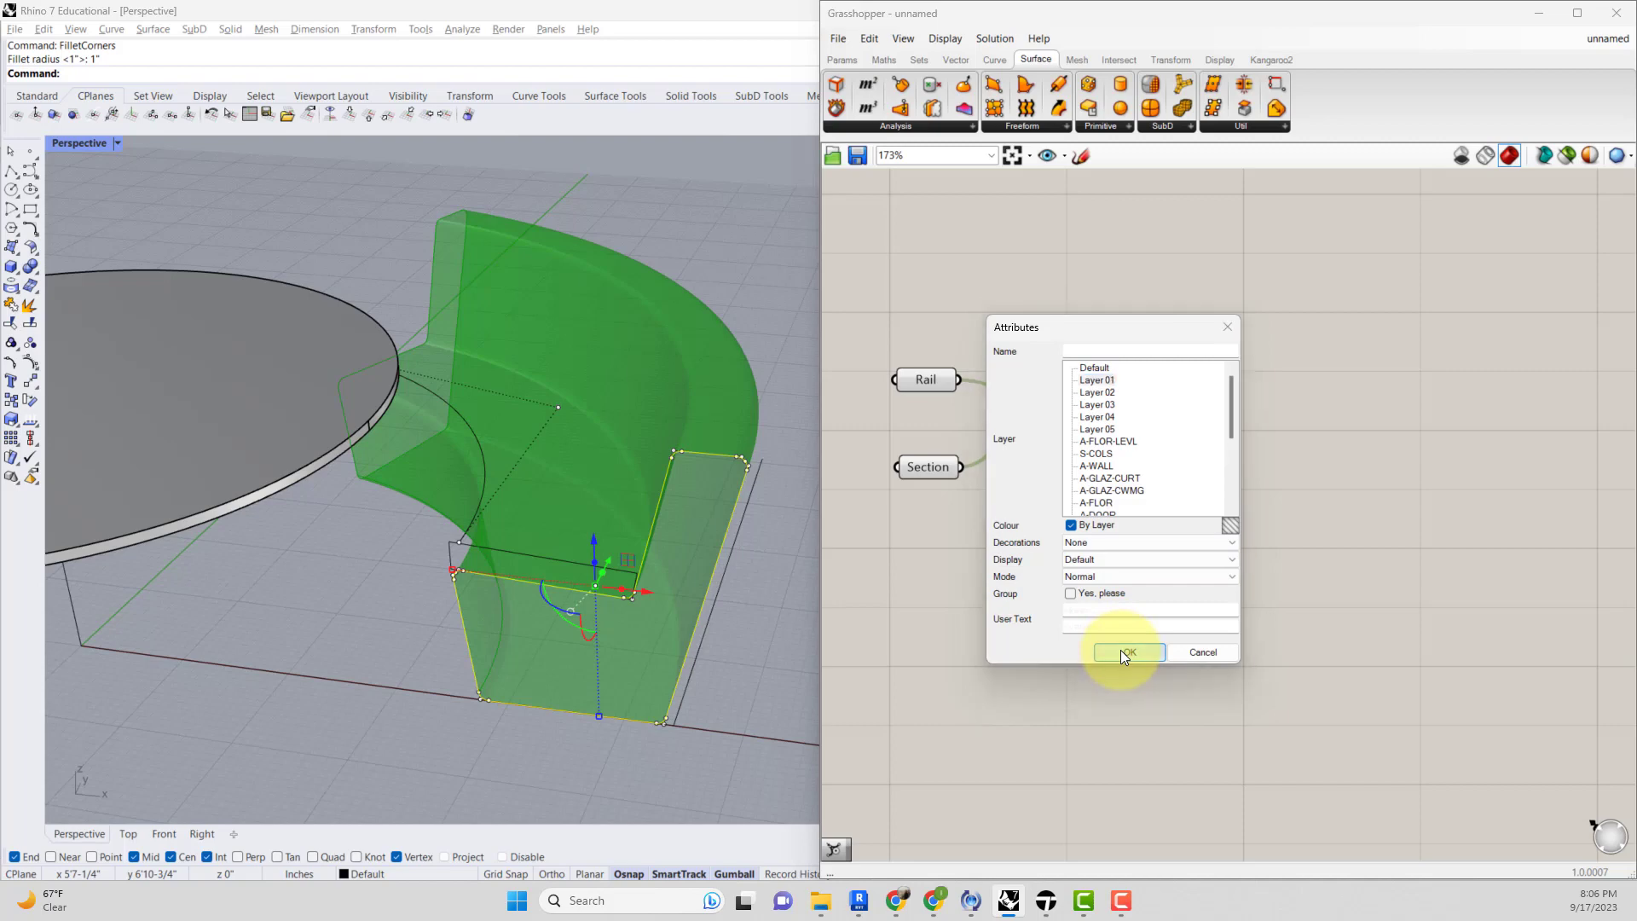
Hide the Grasshopper window and set Layer 01's colour to Gray.
left_click(735, 315)
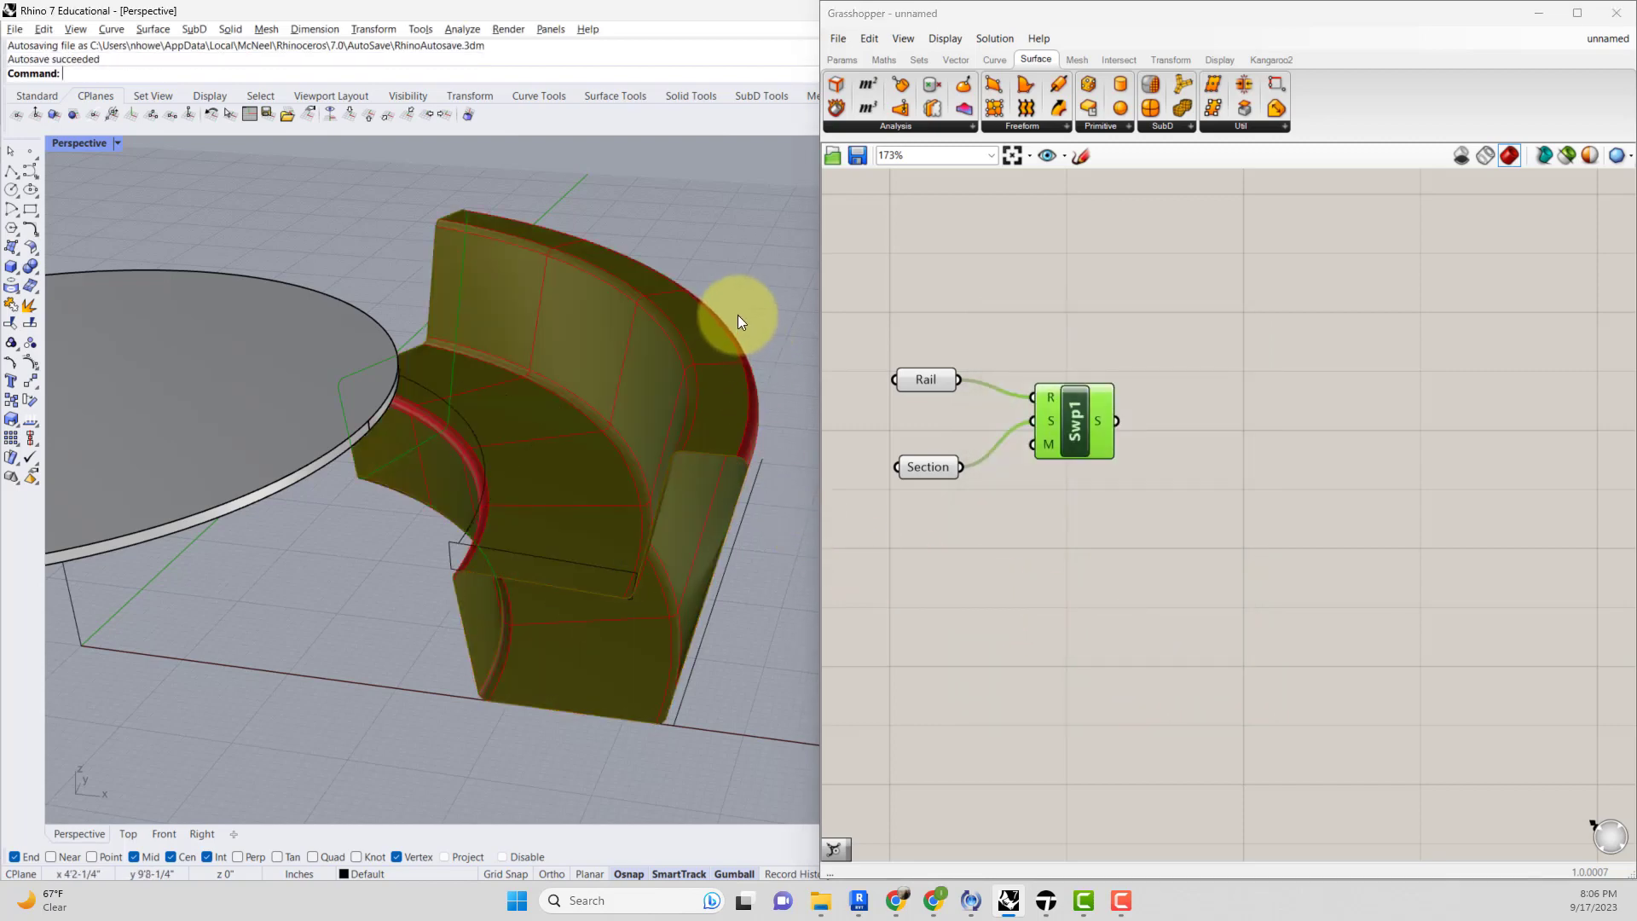
left_click(1615, 15)
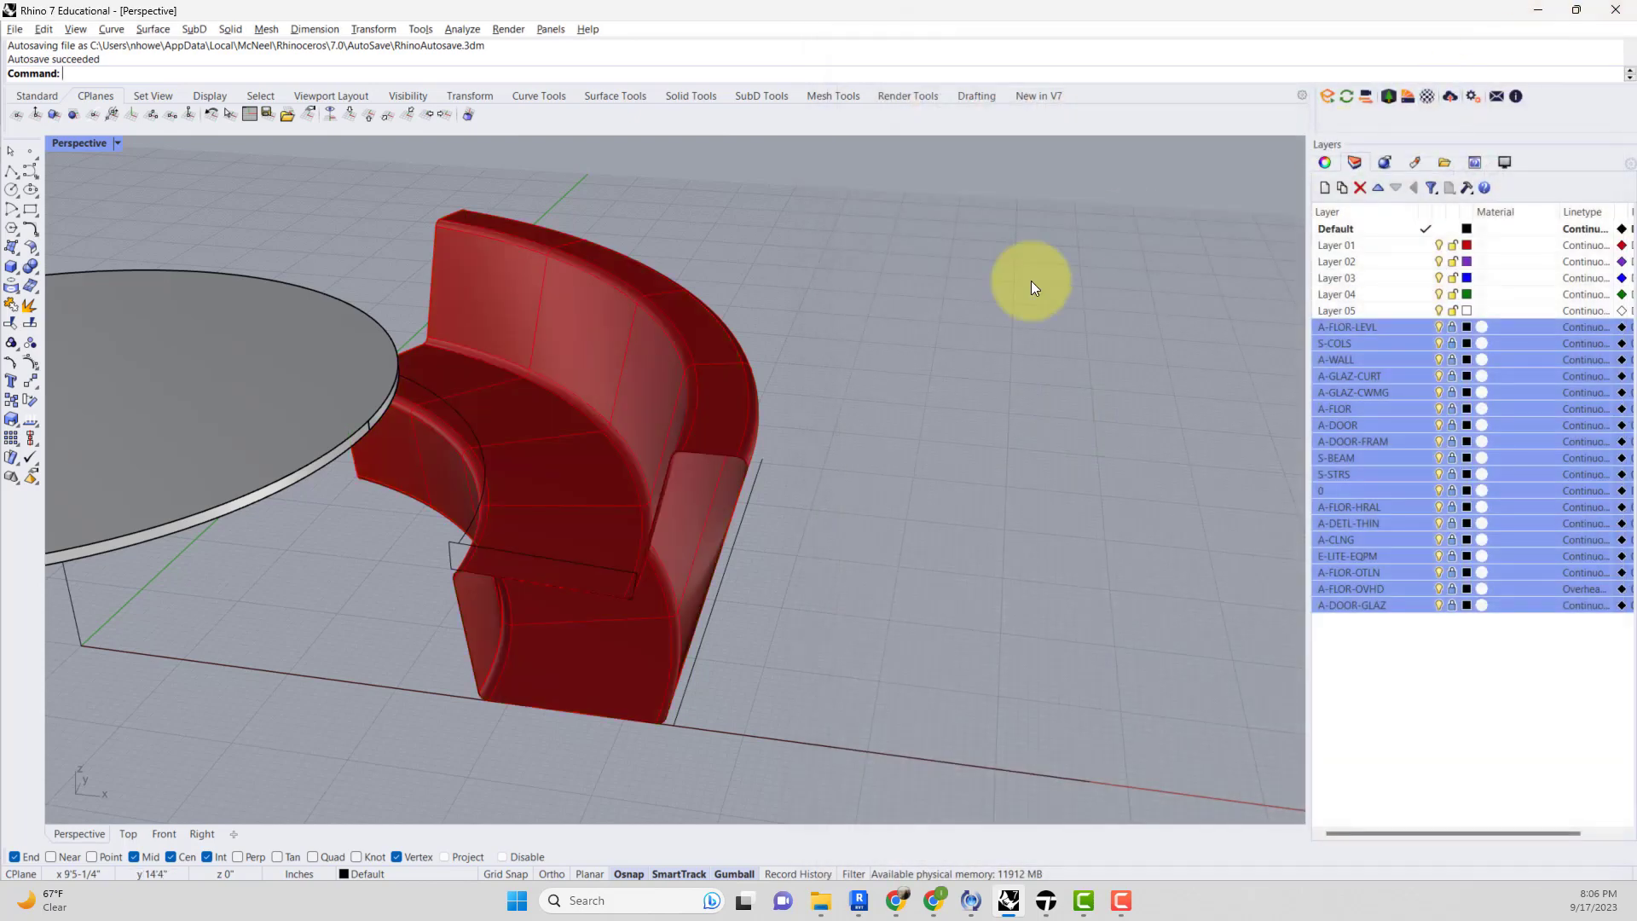
right_click_drag(871, 411, 738, 448)
left_click(747, 471)
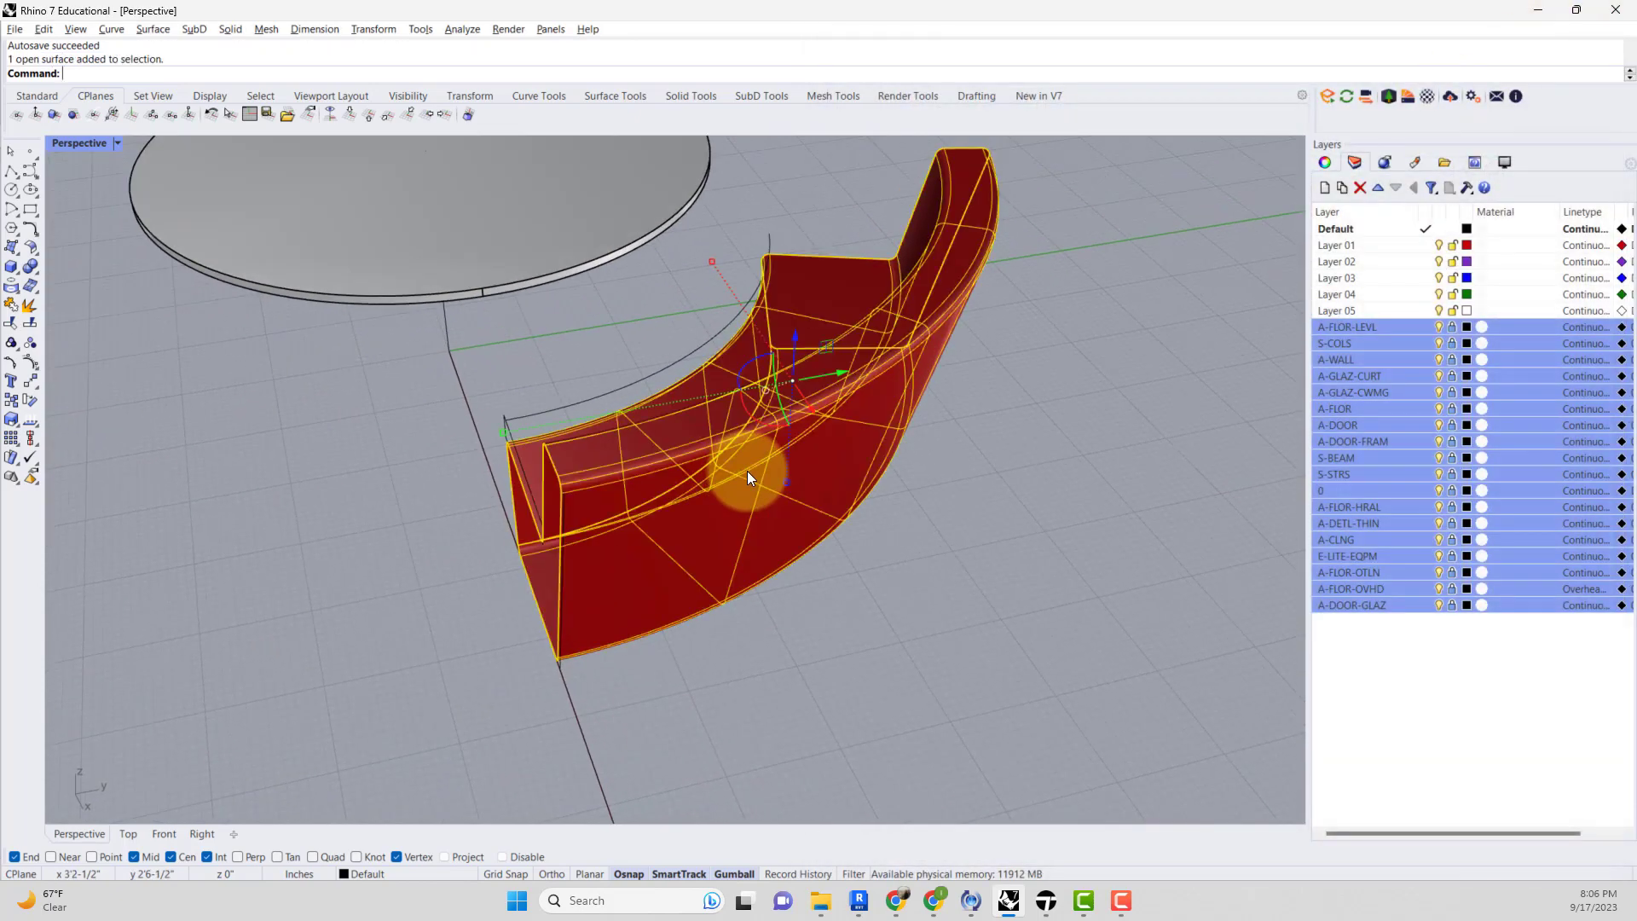
left_click(1467, 245)
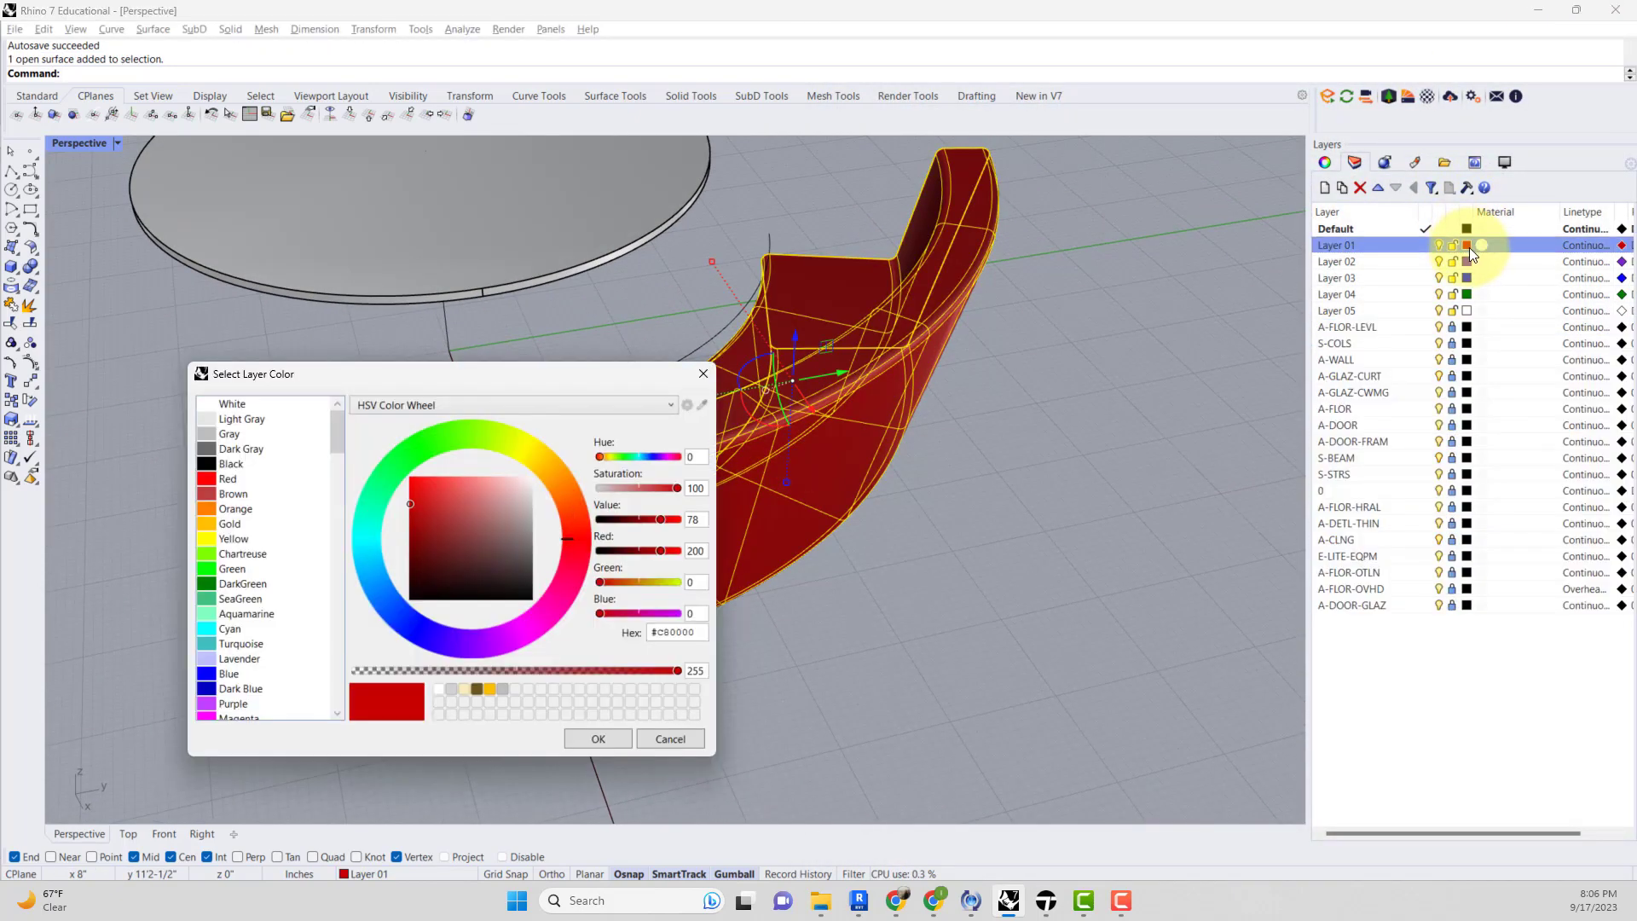
left_click(228, 434)
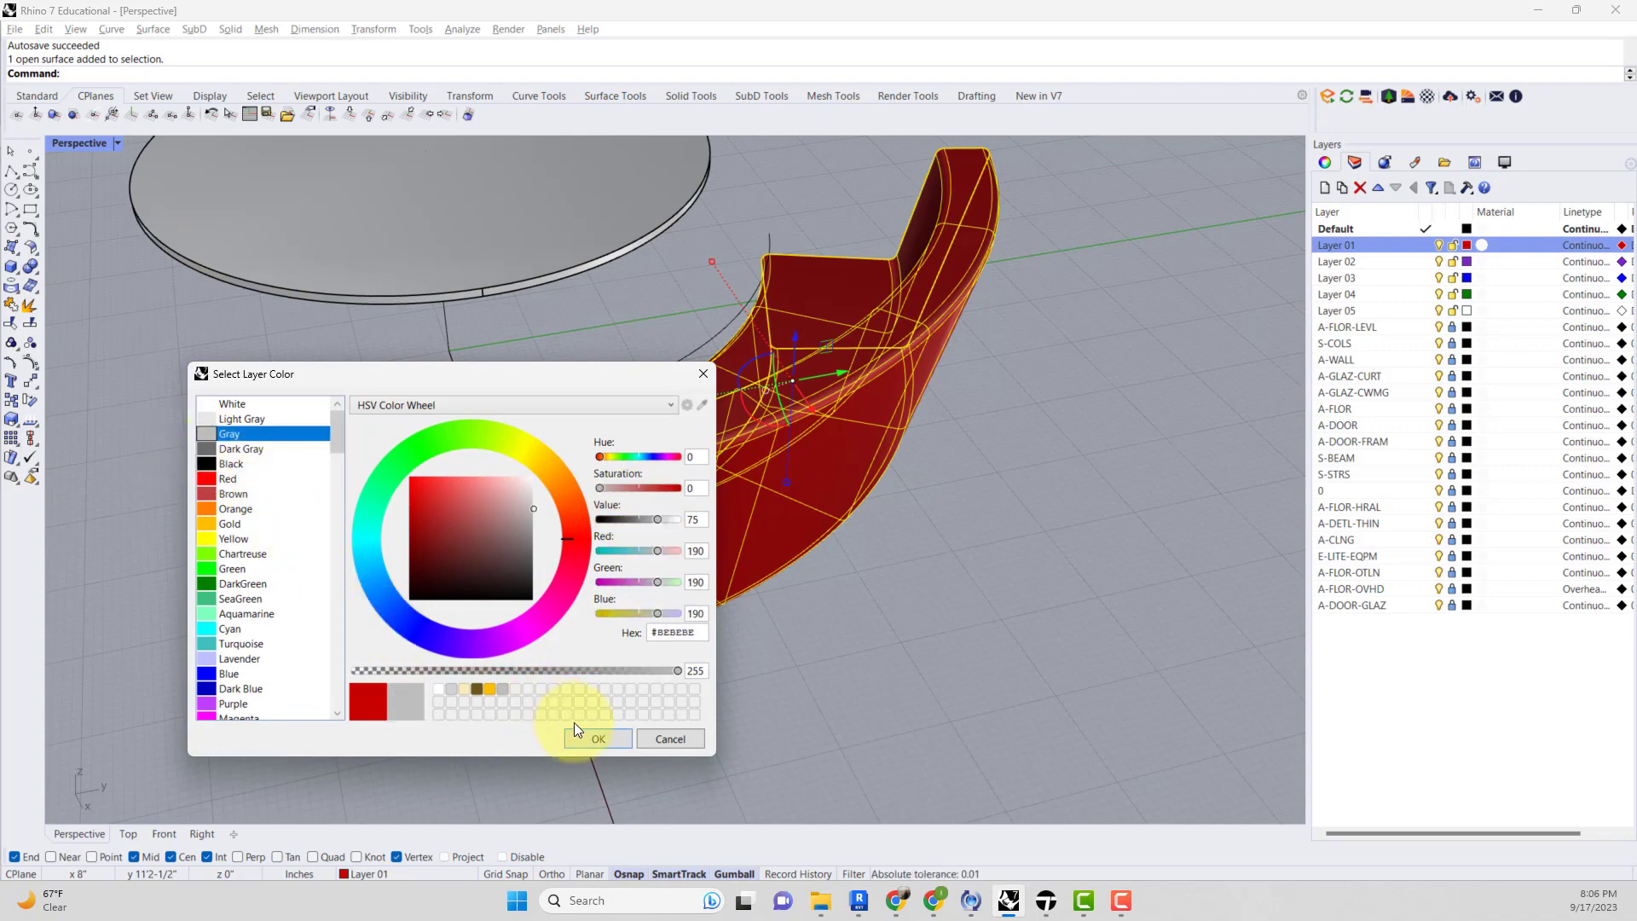
left_click(595, 738)
Delete the baked chair surfaces and reopen Grasshopper.
right_click_drag(706, 646, 845, 580)
left_click(844, 580)
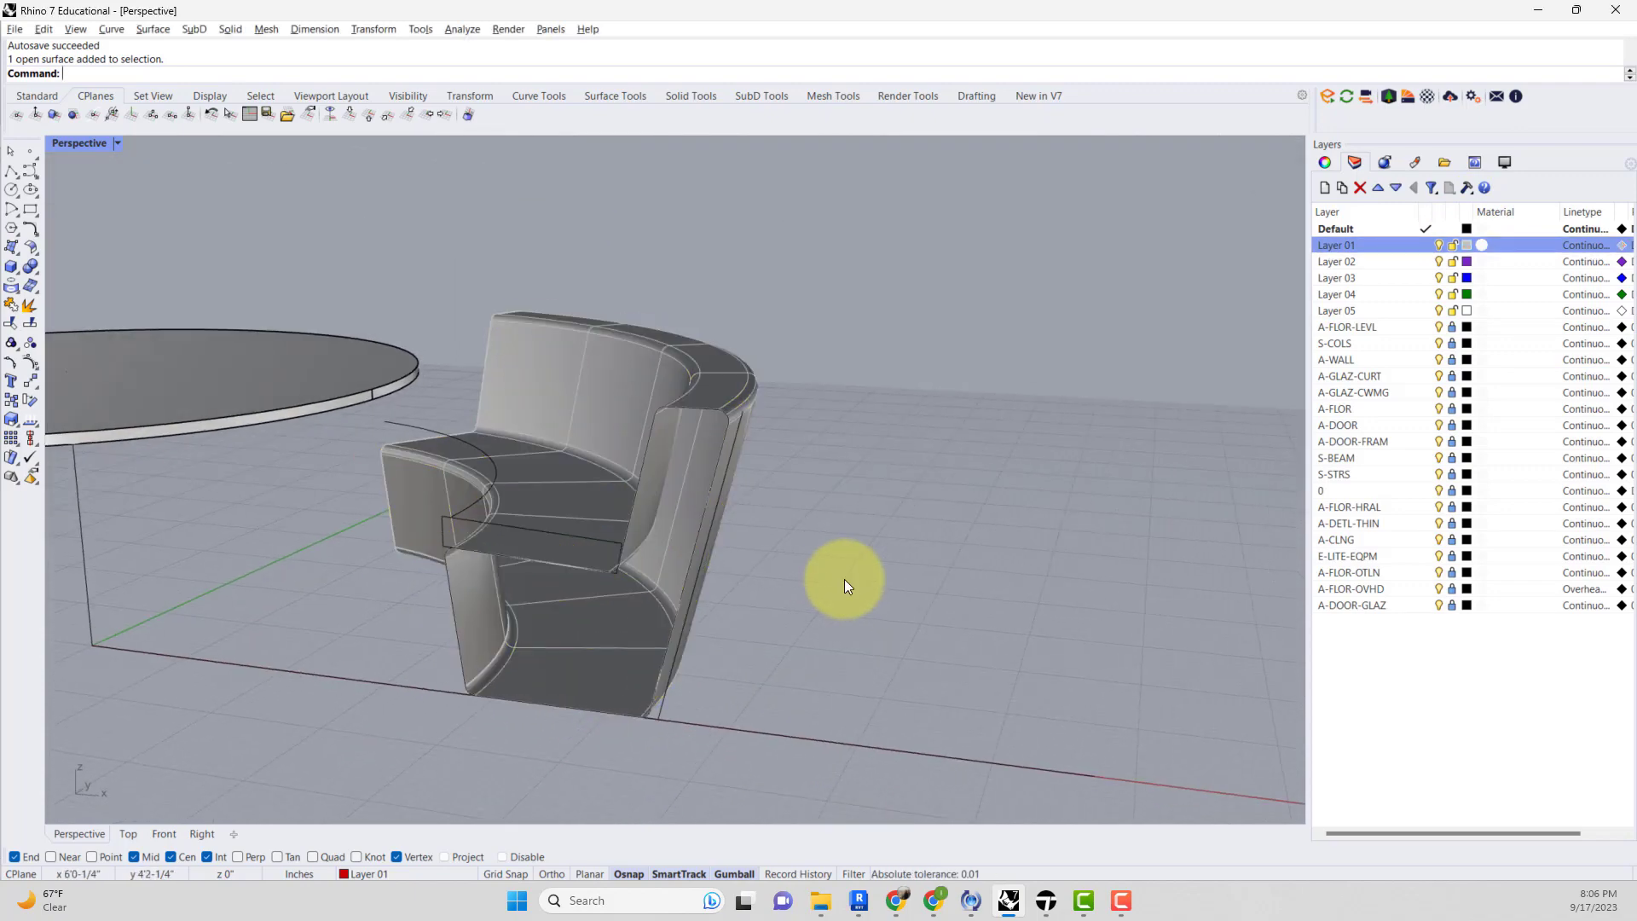
mouse_move(816, 519)
right_mouse_down()
mouse_move(731, 529)
mouse_move(812, 585)
mouse_move(821, 538)
right_mouse_up()
left_click(694, 535)
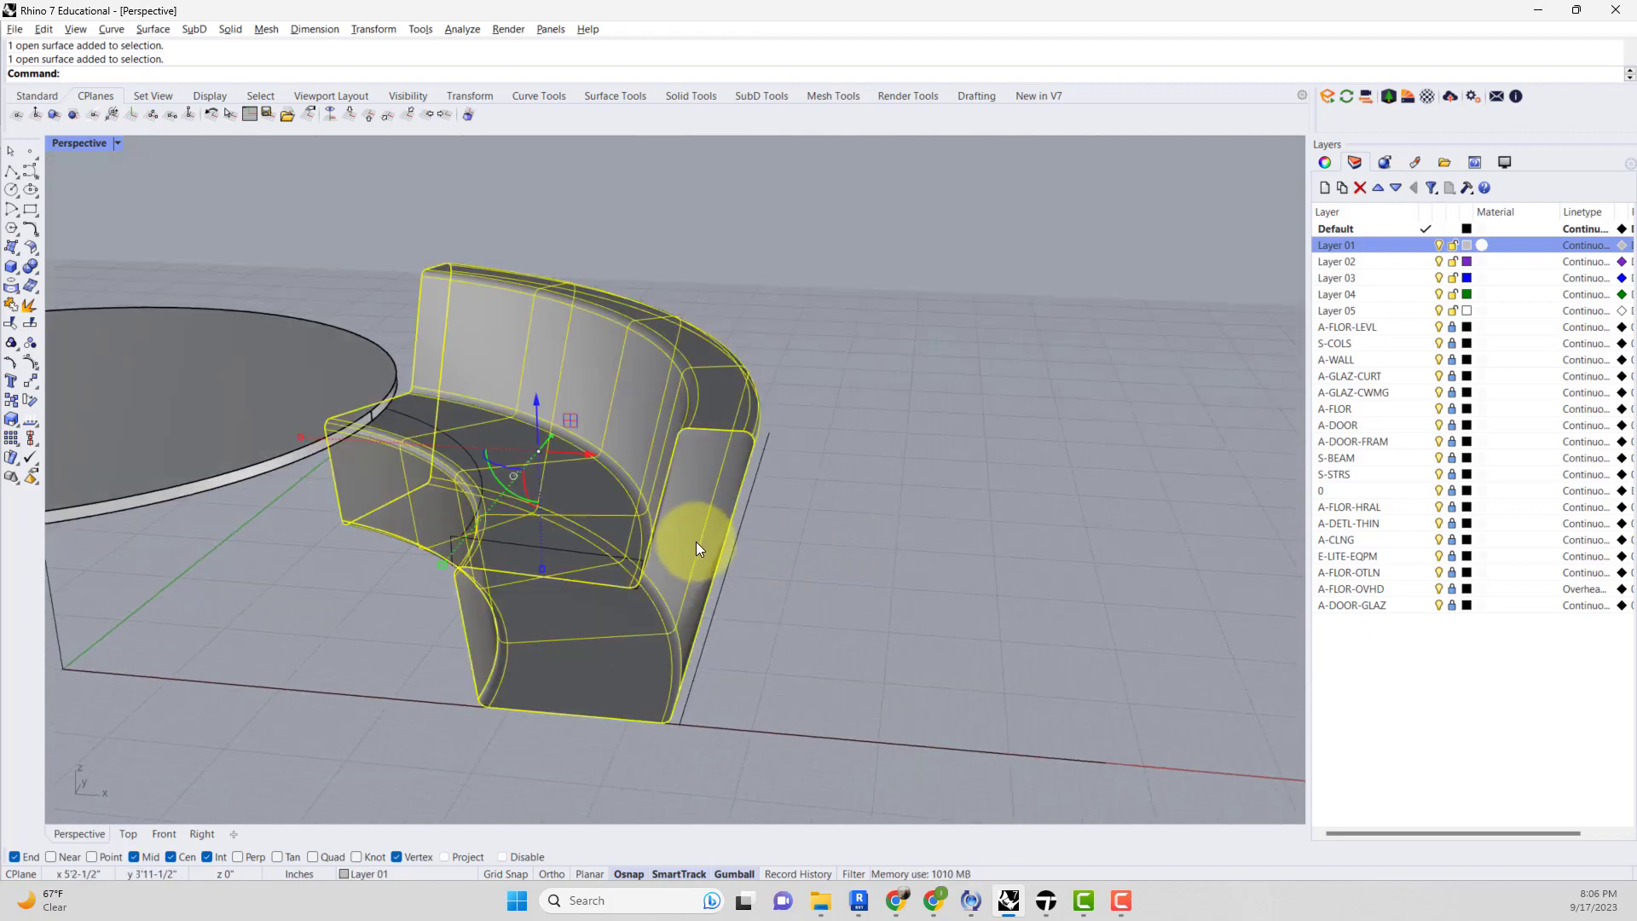
key("Delete")
type("Grasshopper")
key("Return")
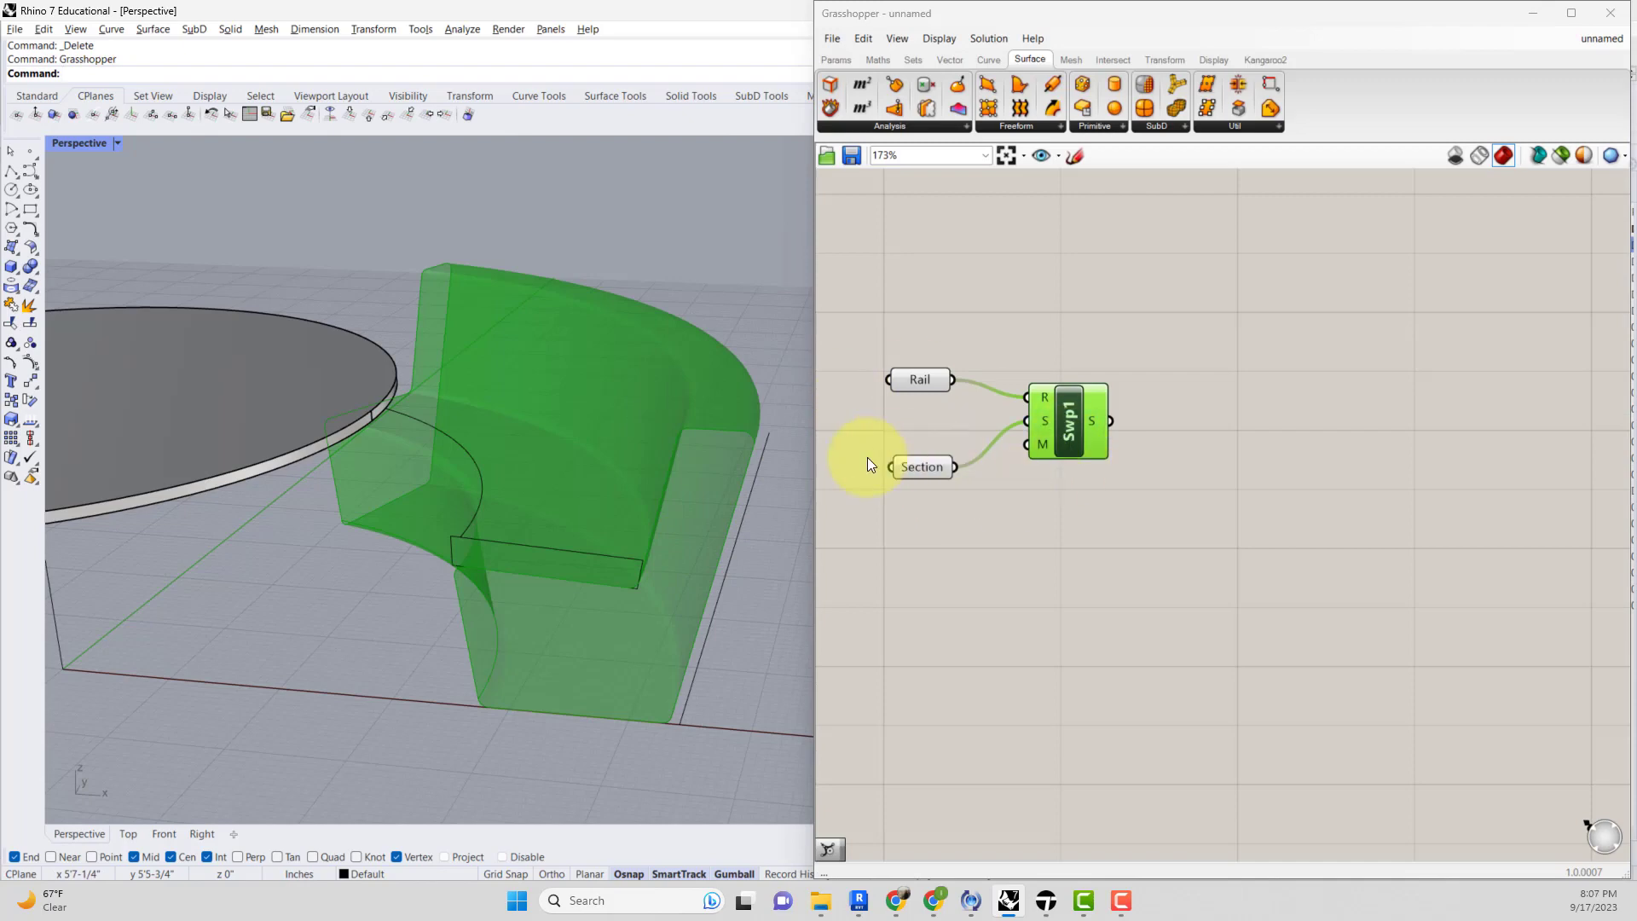
Try moving three of the section curve's points 0.5 with the gumball, and undo the move.
left_click(652, 544)
left_click_drag(667, 408, 707, 448)
scroll(704, 445, "up", 2)
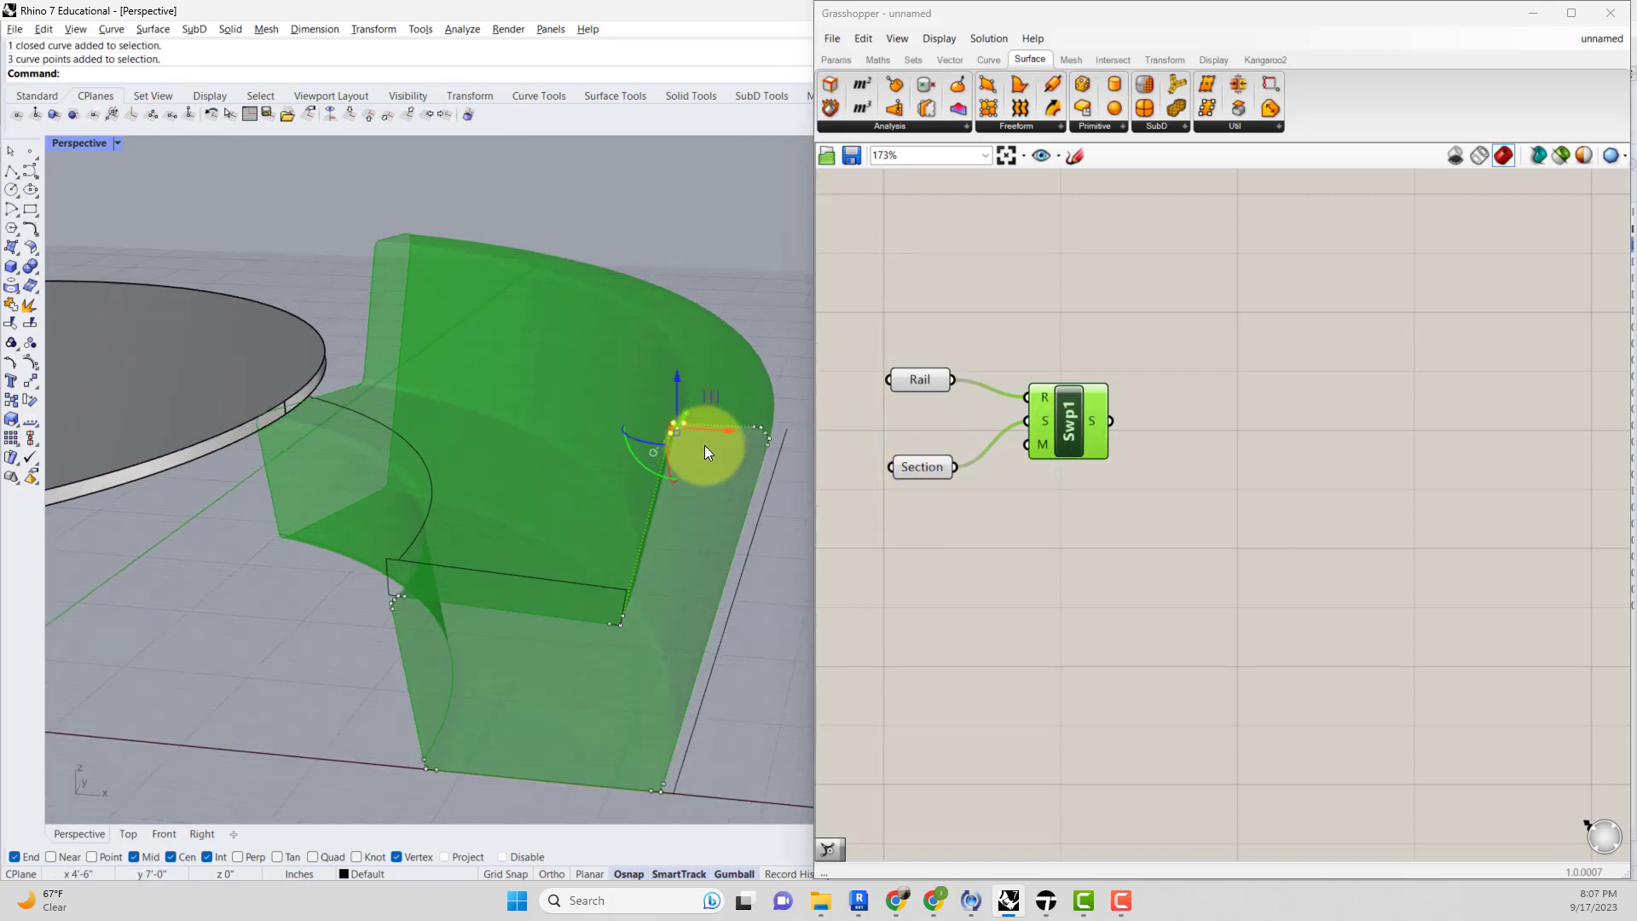
scroll(704, 445, "up", 3)
right_click_drag(705, 465, 735, 416)
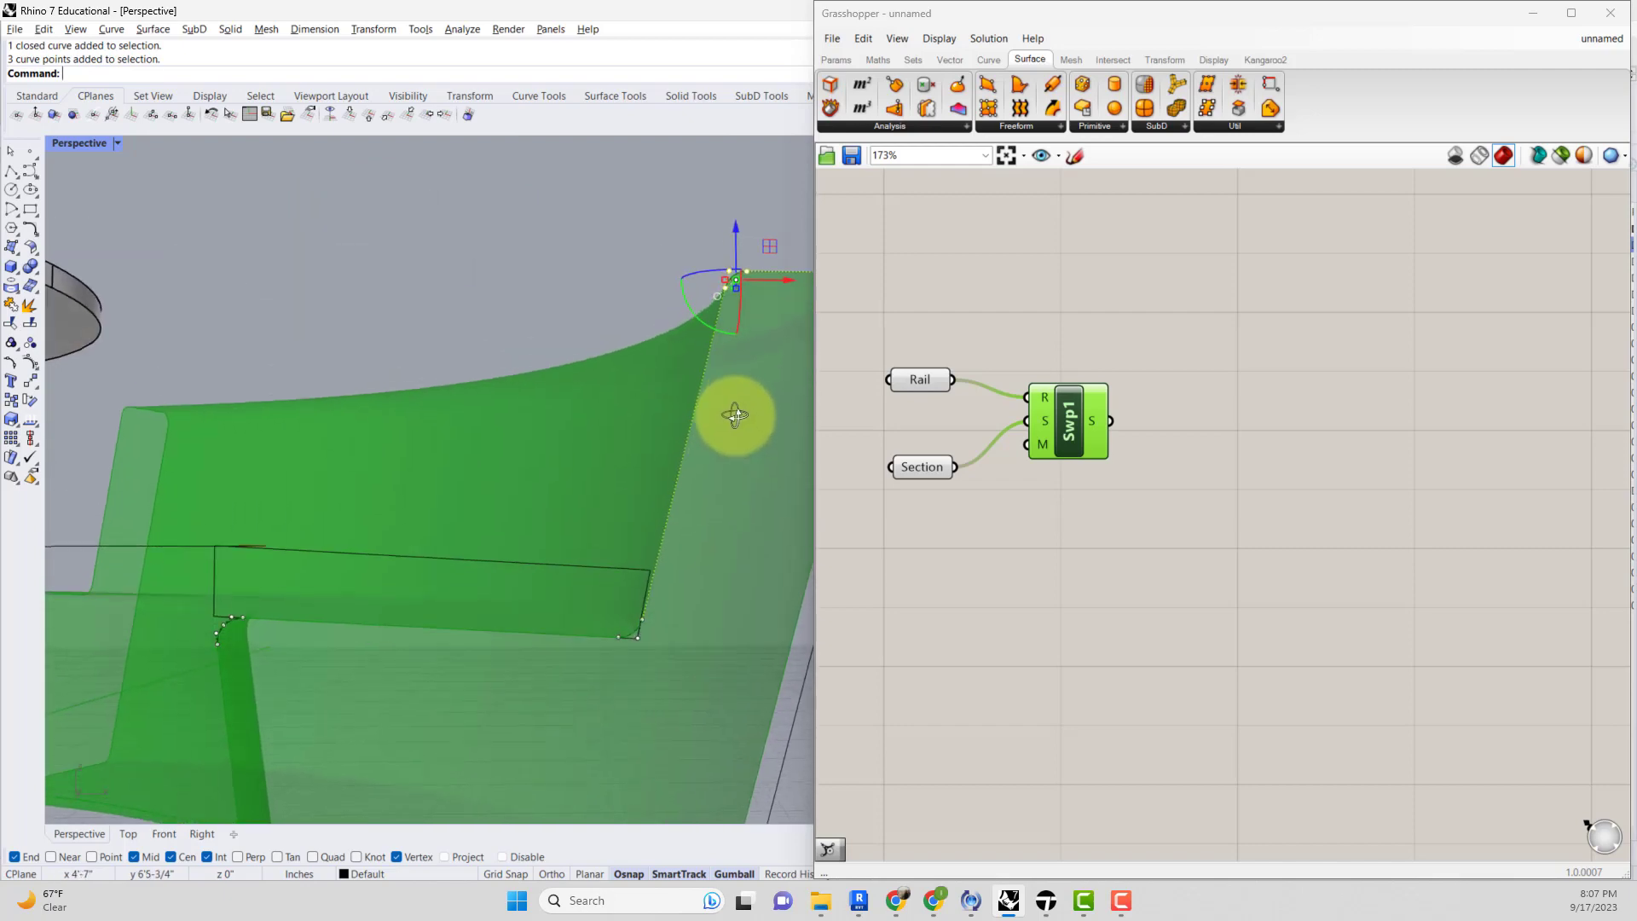
scroll(677, 533, "down", 4)
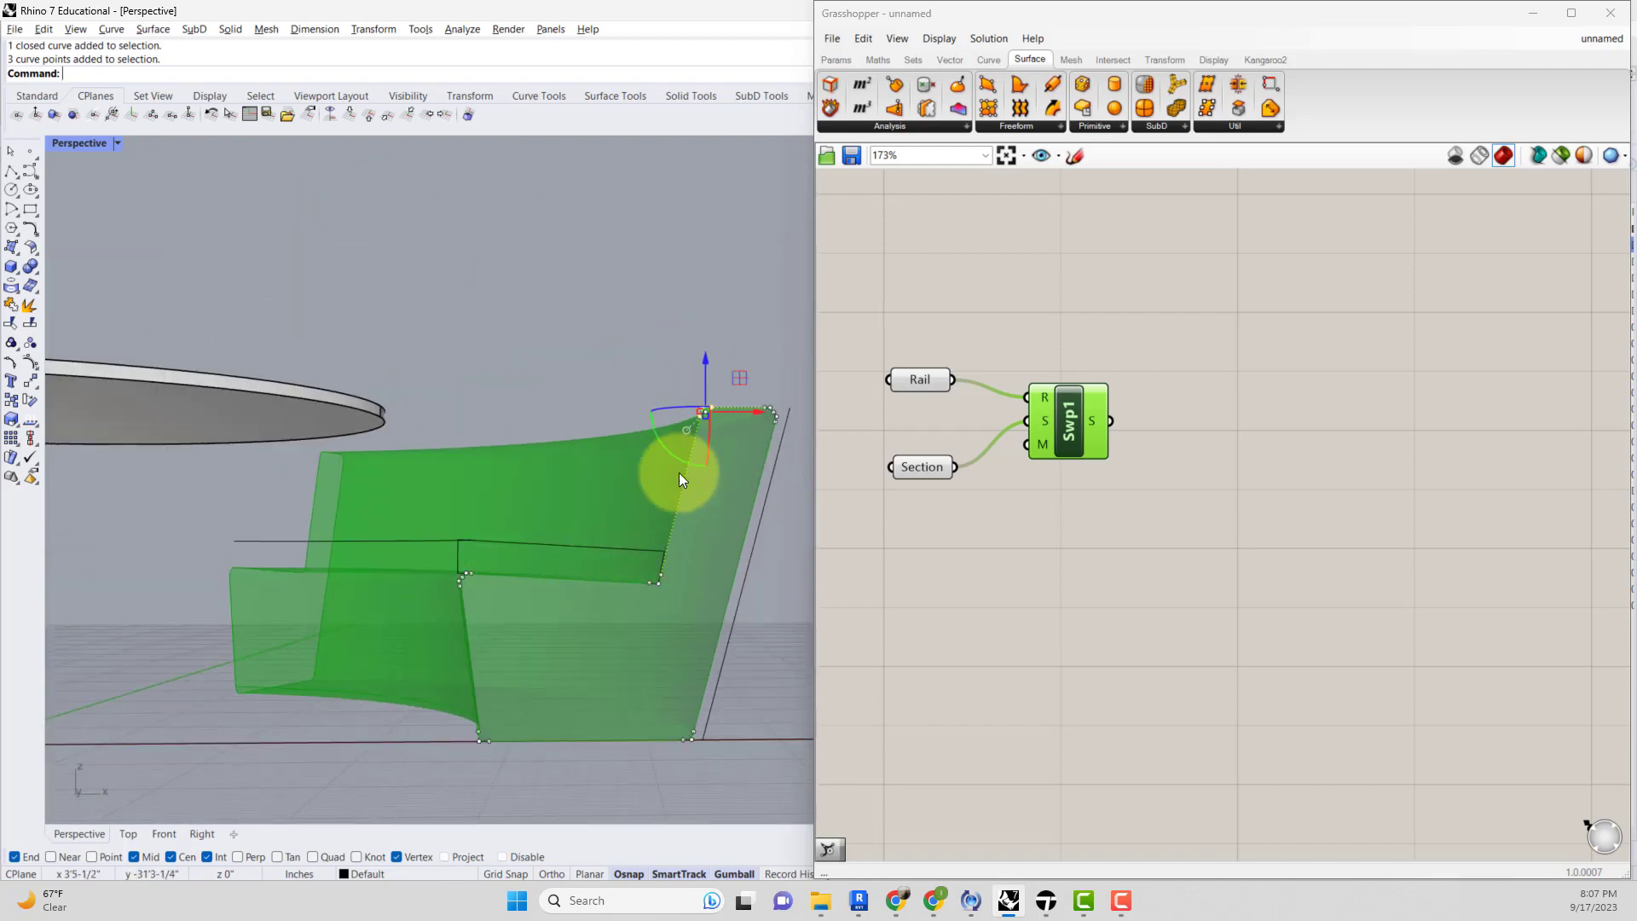
left_click_drag(639, 616, 652, 544)
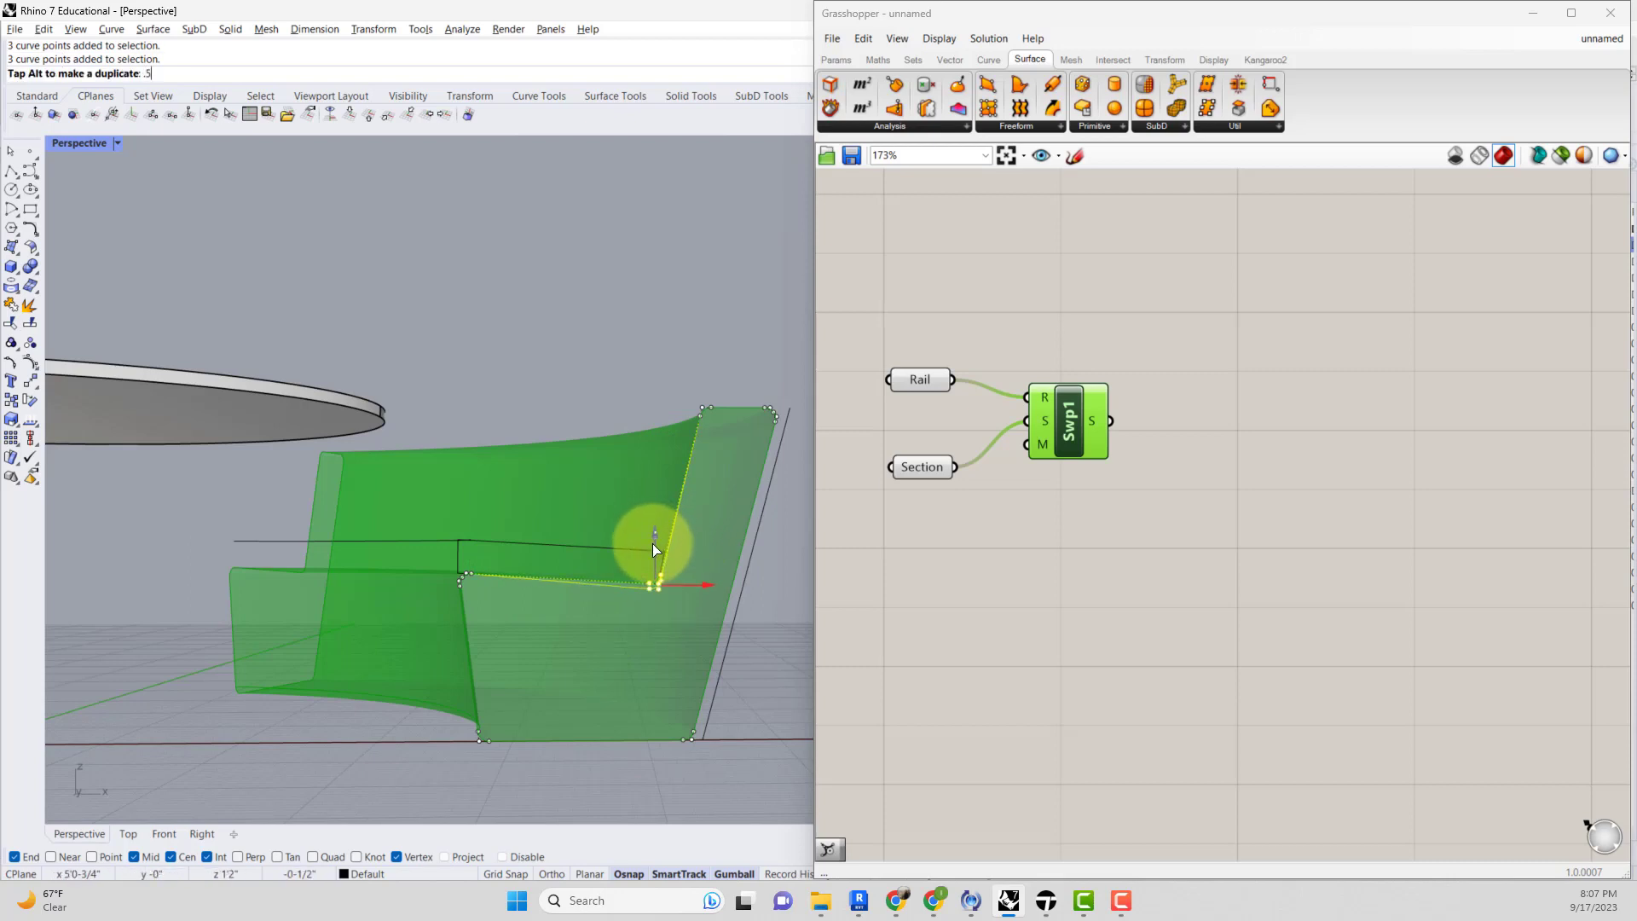
type(".5")
key("Return")
right_click_drag(735, 544, 704, 606)
left_click(586, 555)
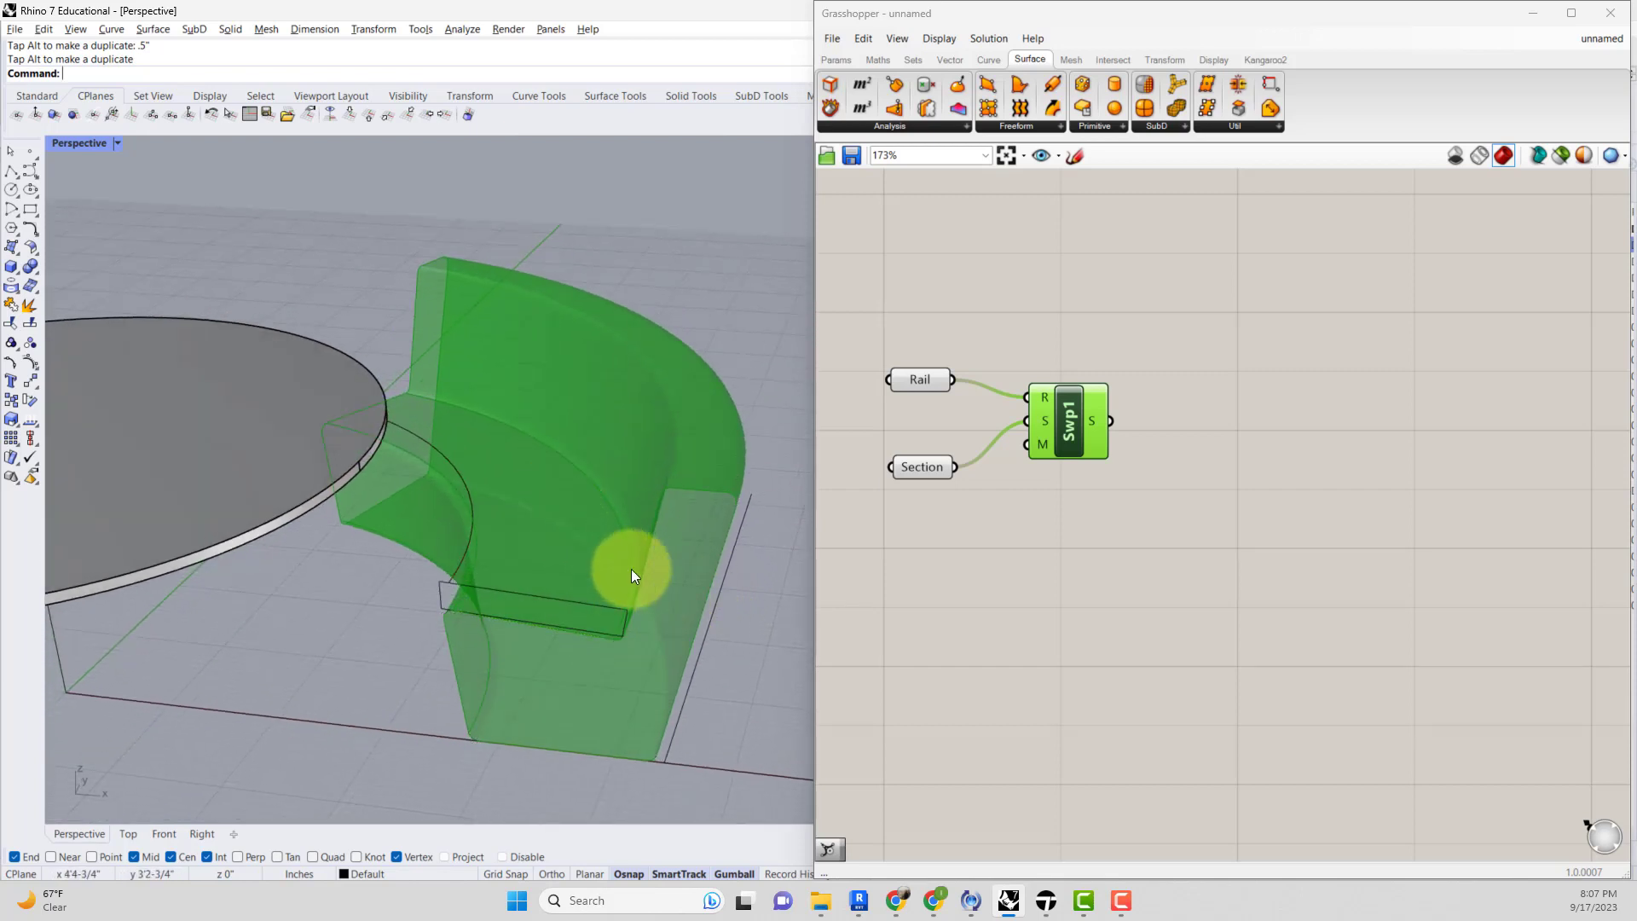
key("ctrl+z")
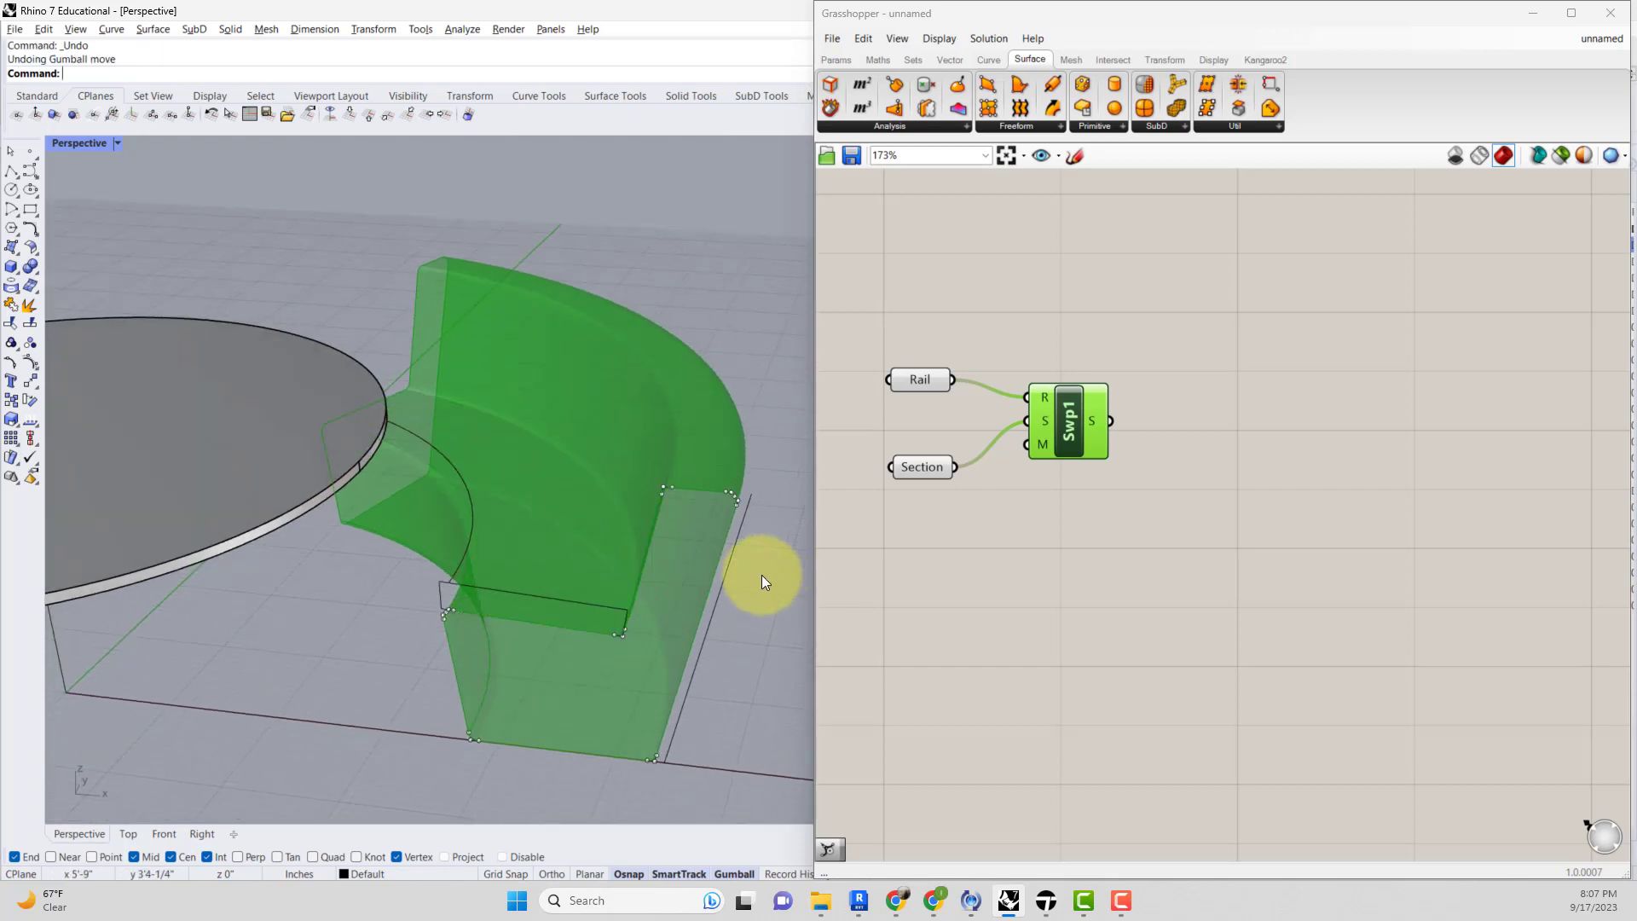
scroll(761, 570, "down", 3)
scroll(755, 571, "up", 2)
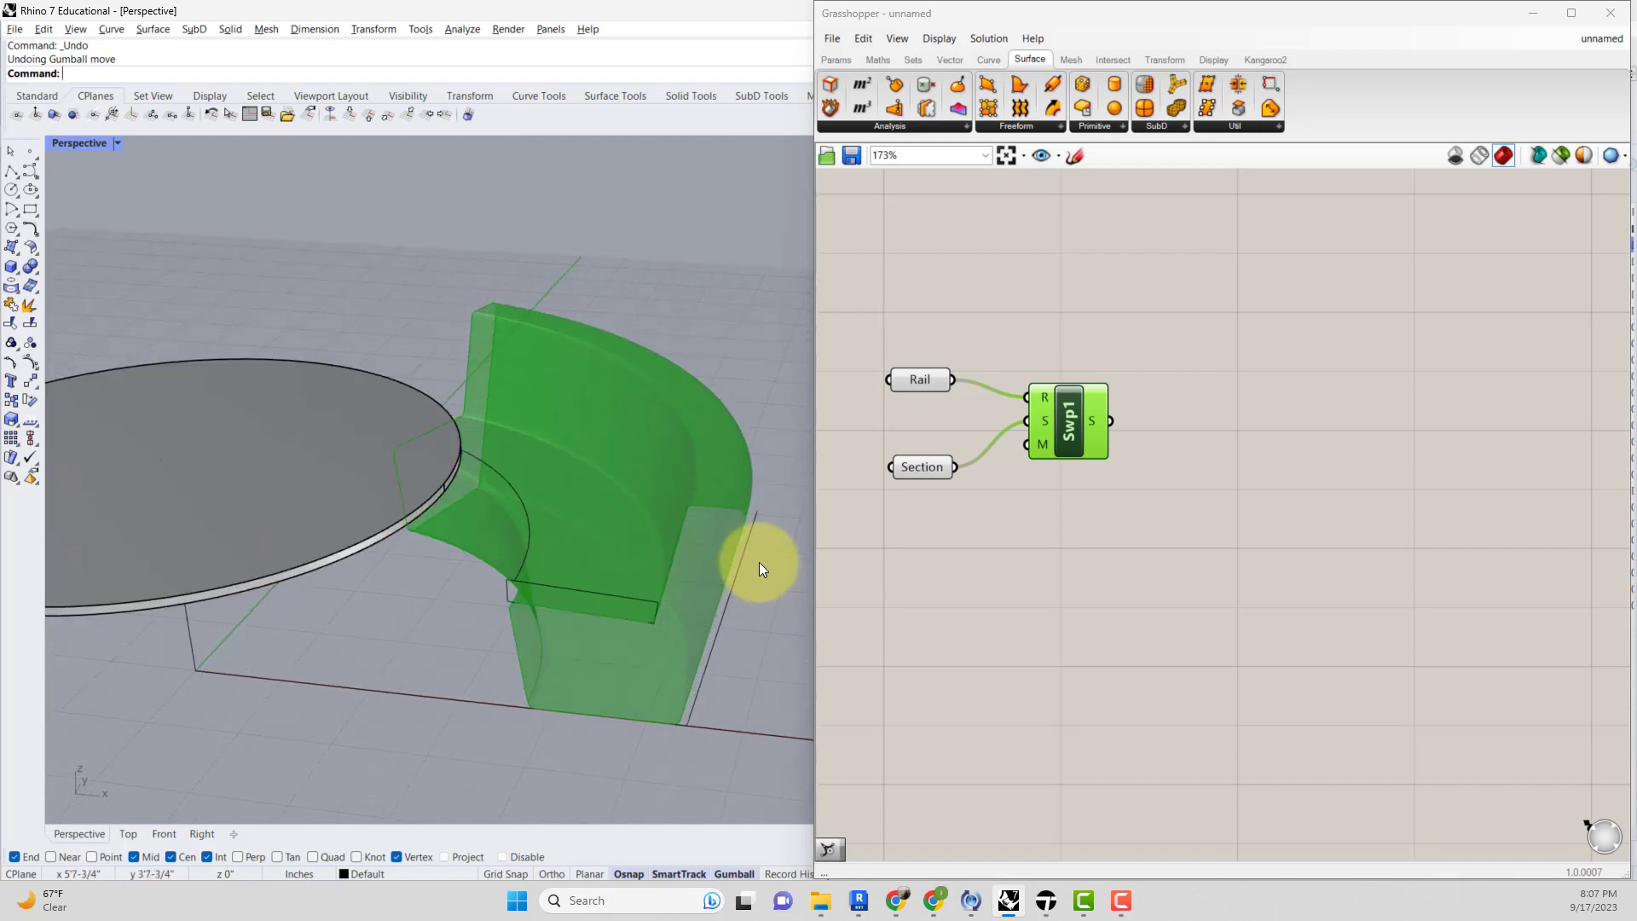
left_click(1015, 478)
right_click_drag(707, 493, 607, 538)
left_click(31, 170)
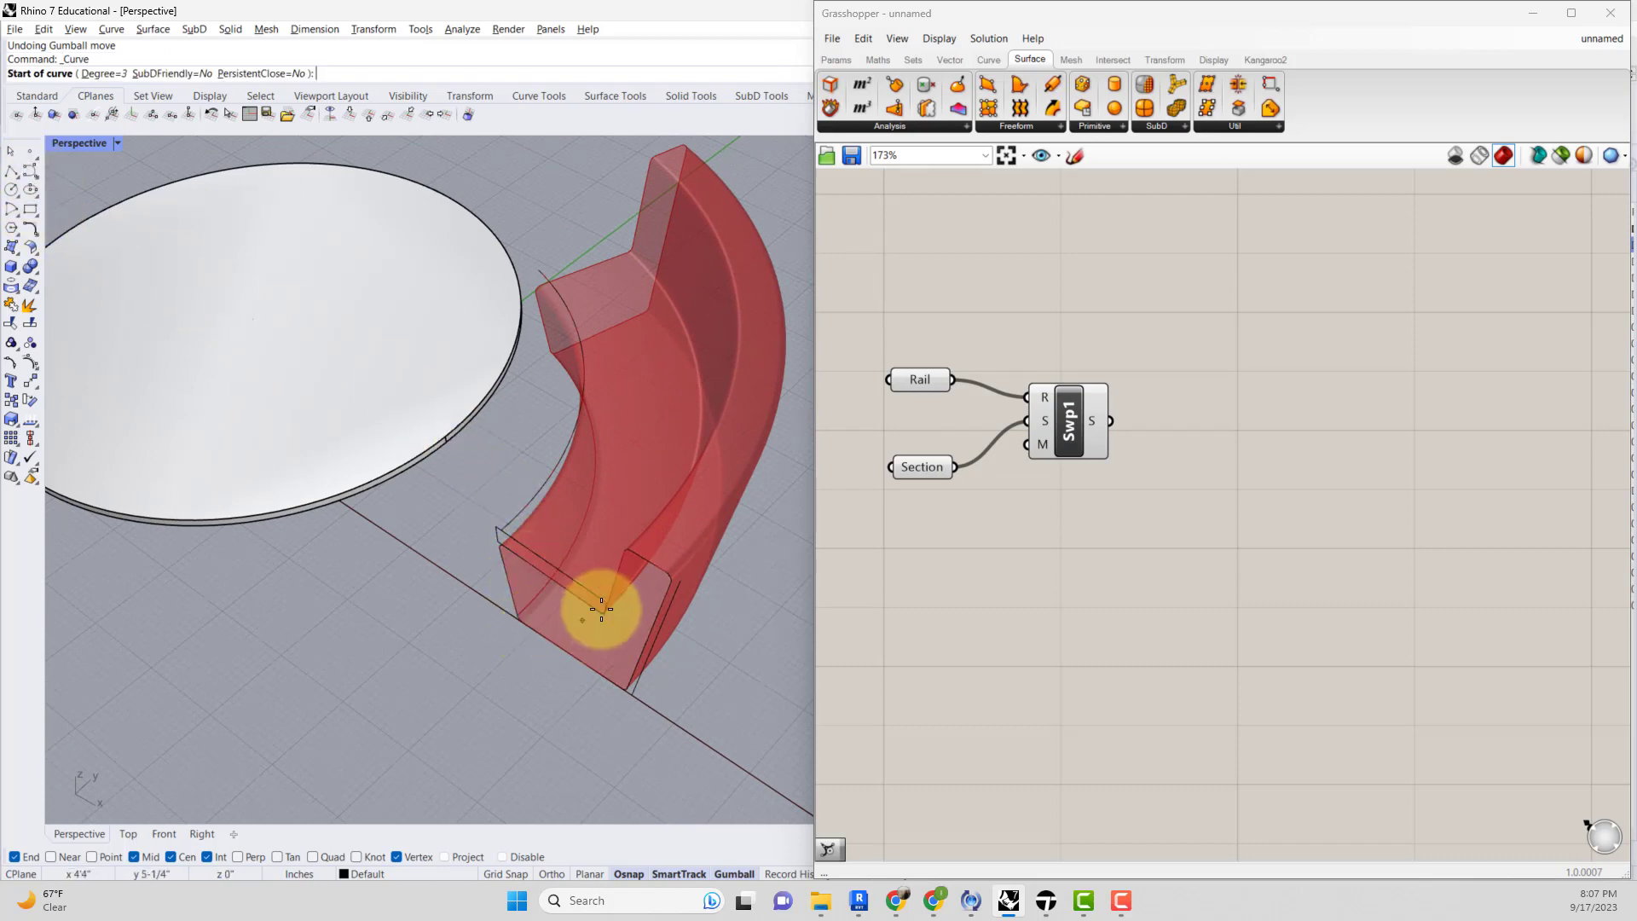
scroll(623, 572, "down", 4)
right_click_drag(586, 617, 382, 648, "shift")
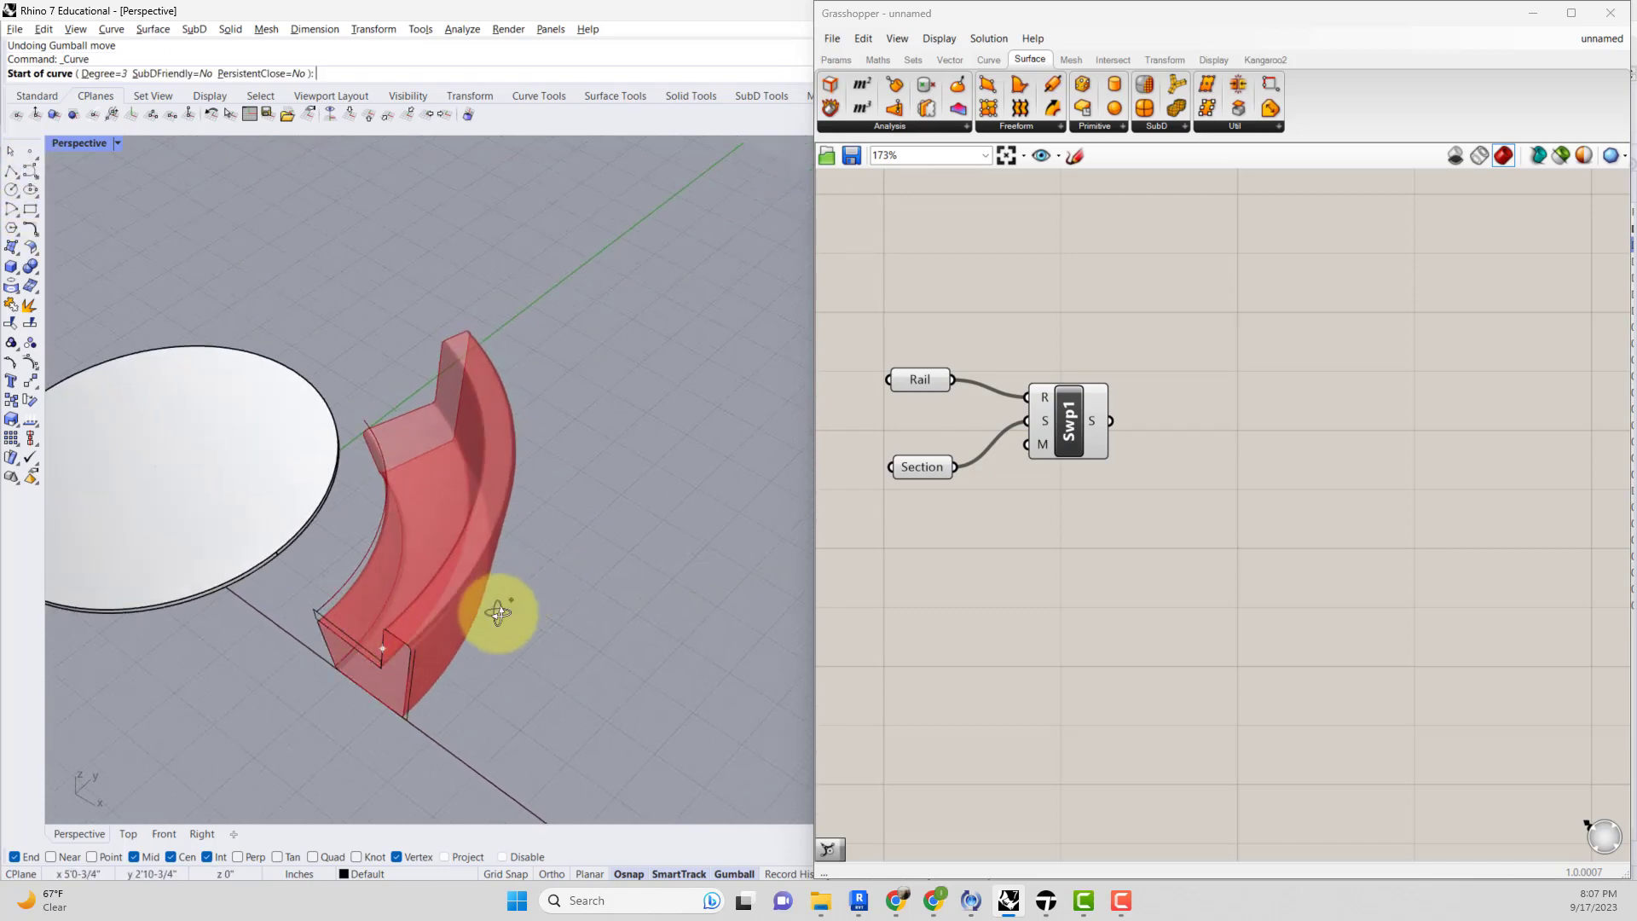
right_click_drag(498, 612, 414, 546)
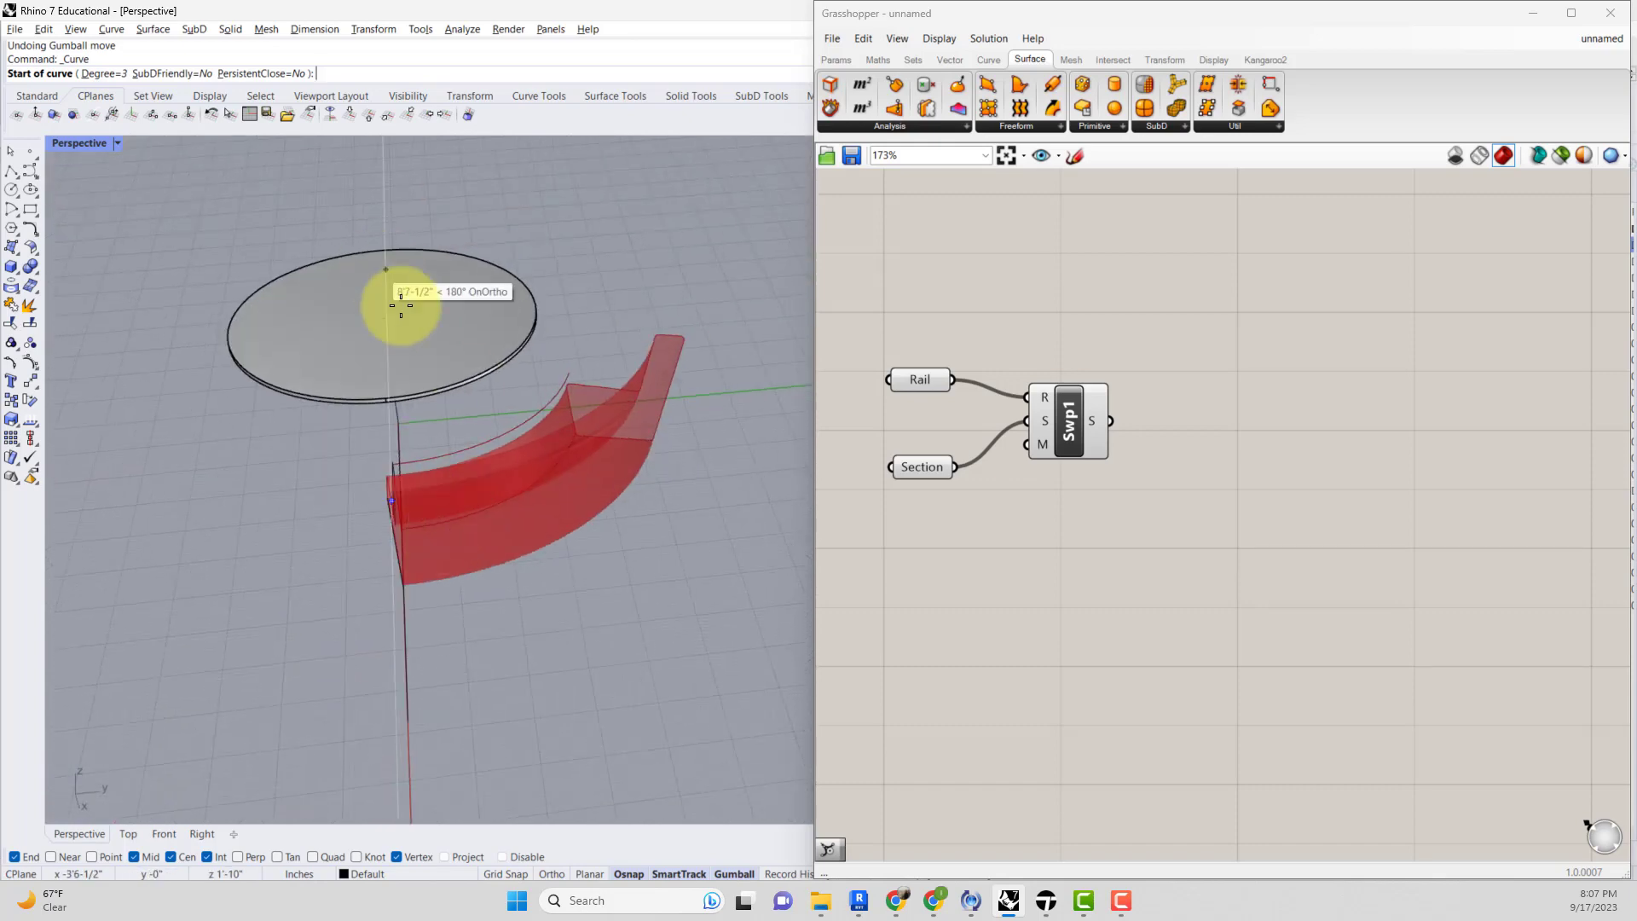
key("Escape")
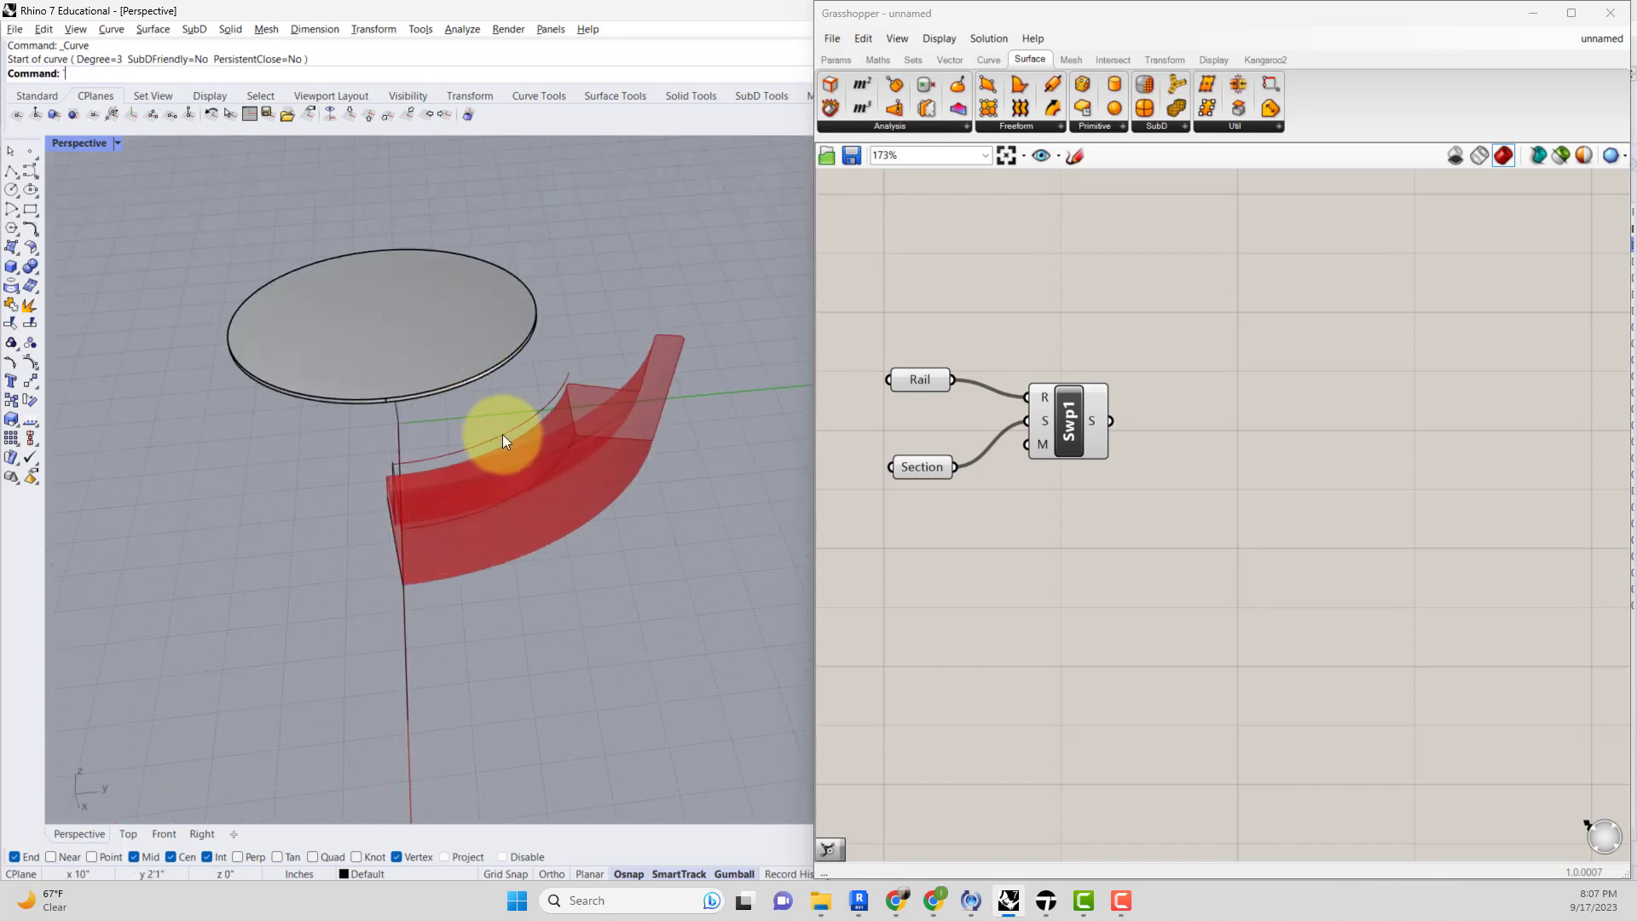
Draw a straight orthogonal polyline from a midpoint snap near the table outward past the chair's end.
left_click(515, 422)
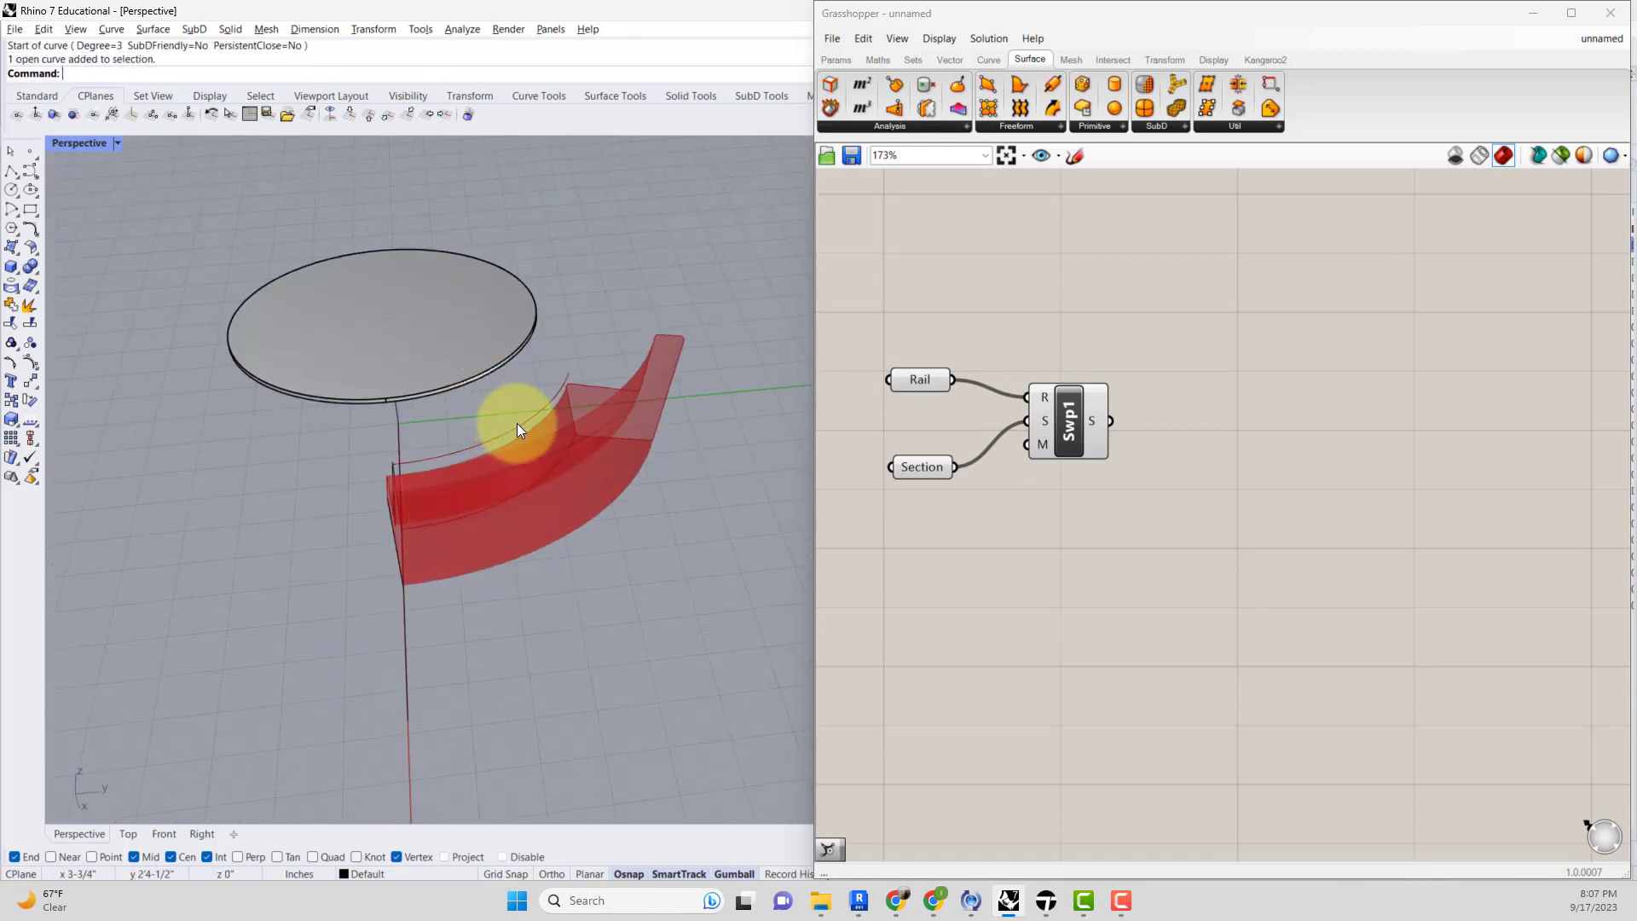
scroll(522, 364, "down", 3)
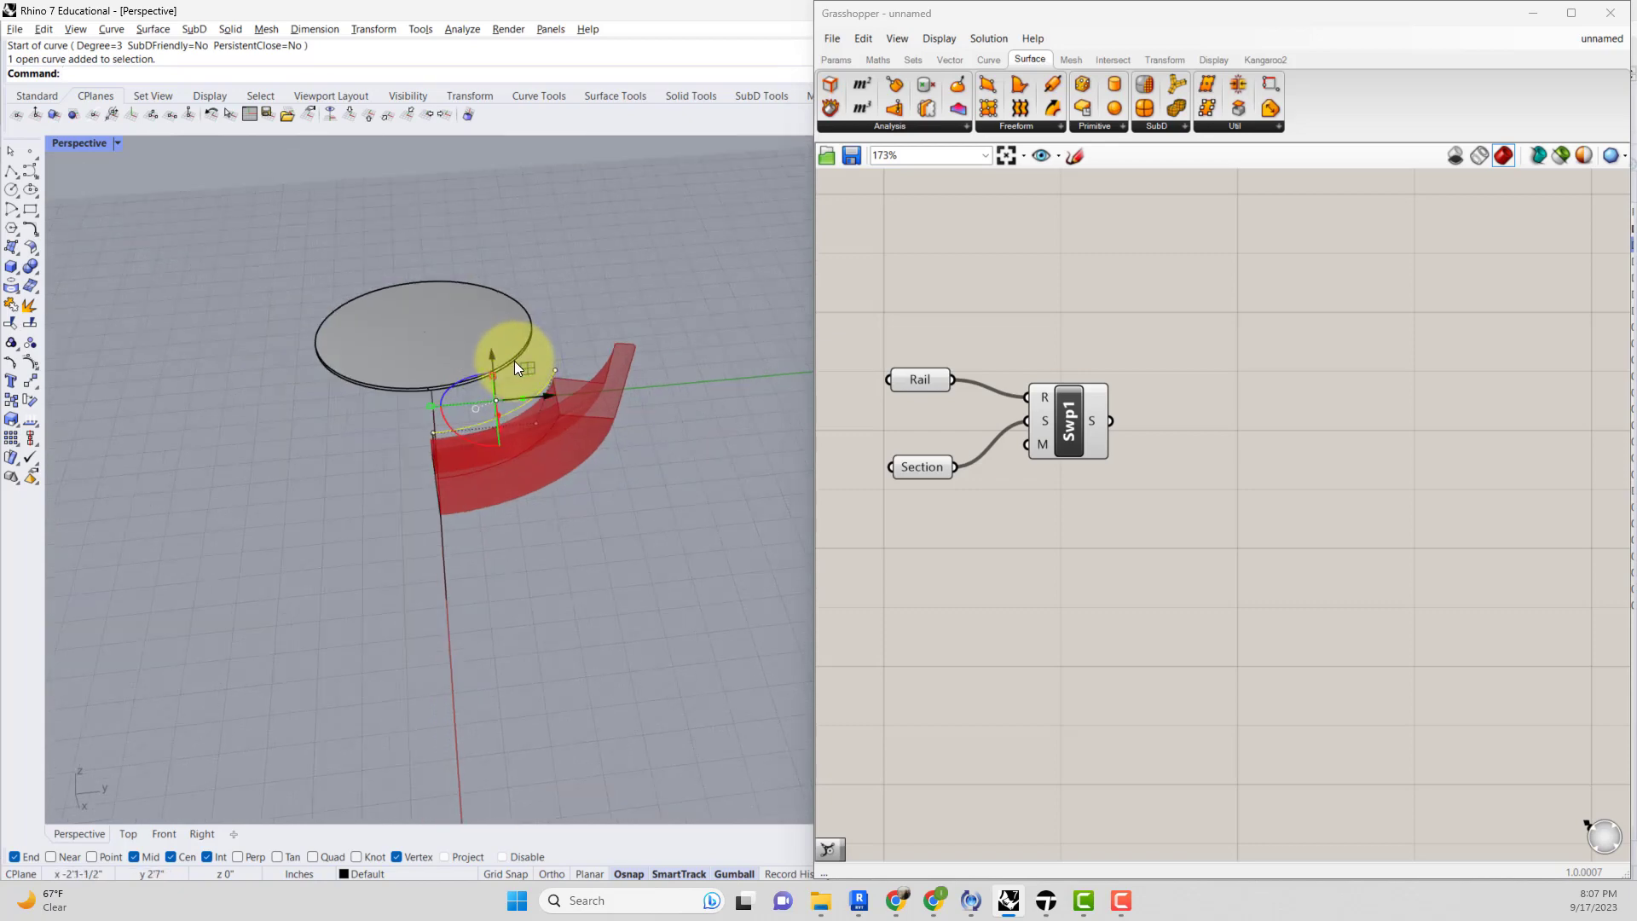
type("l")
key("Return")
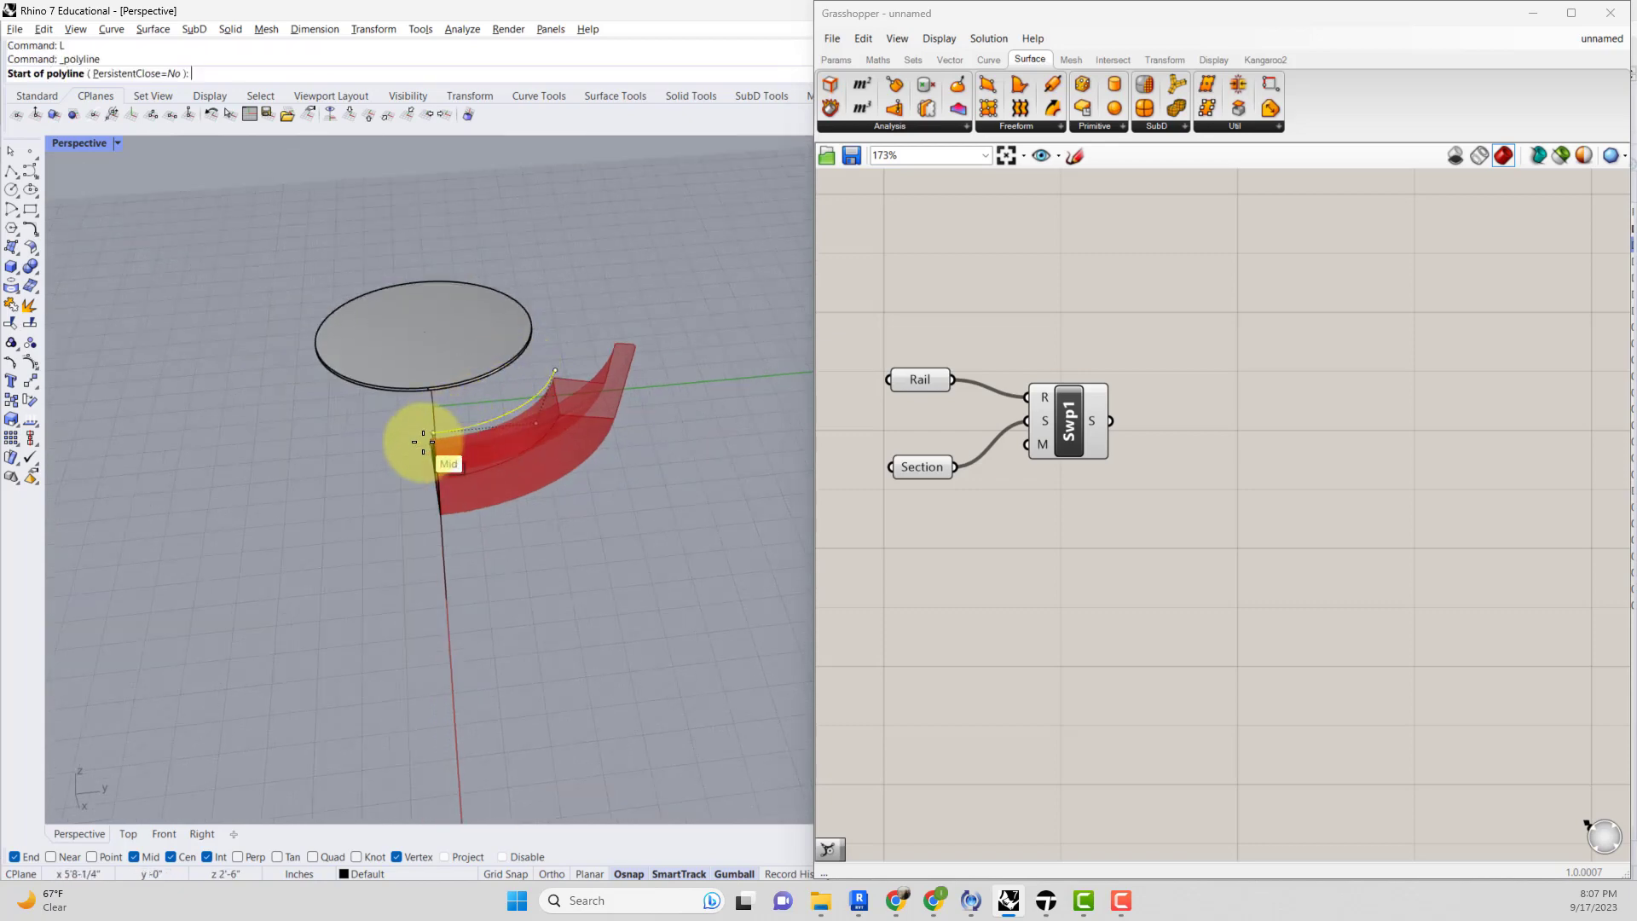
left_click(431, 428)
right_click_drag(376, 376, 631, 350)
scroll(188, 758, "down", 5)
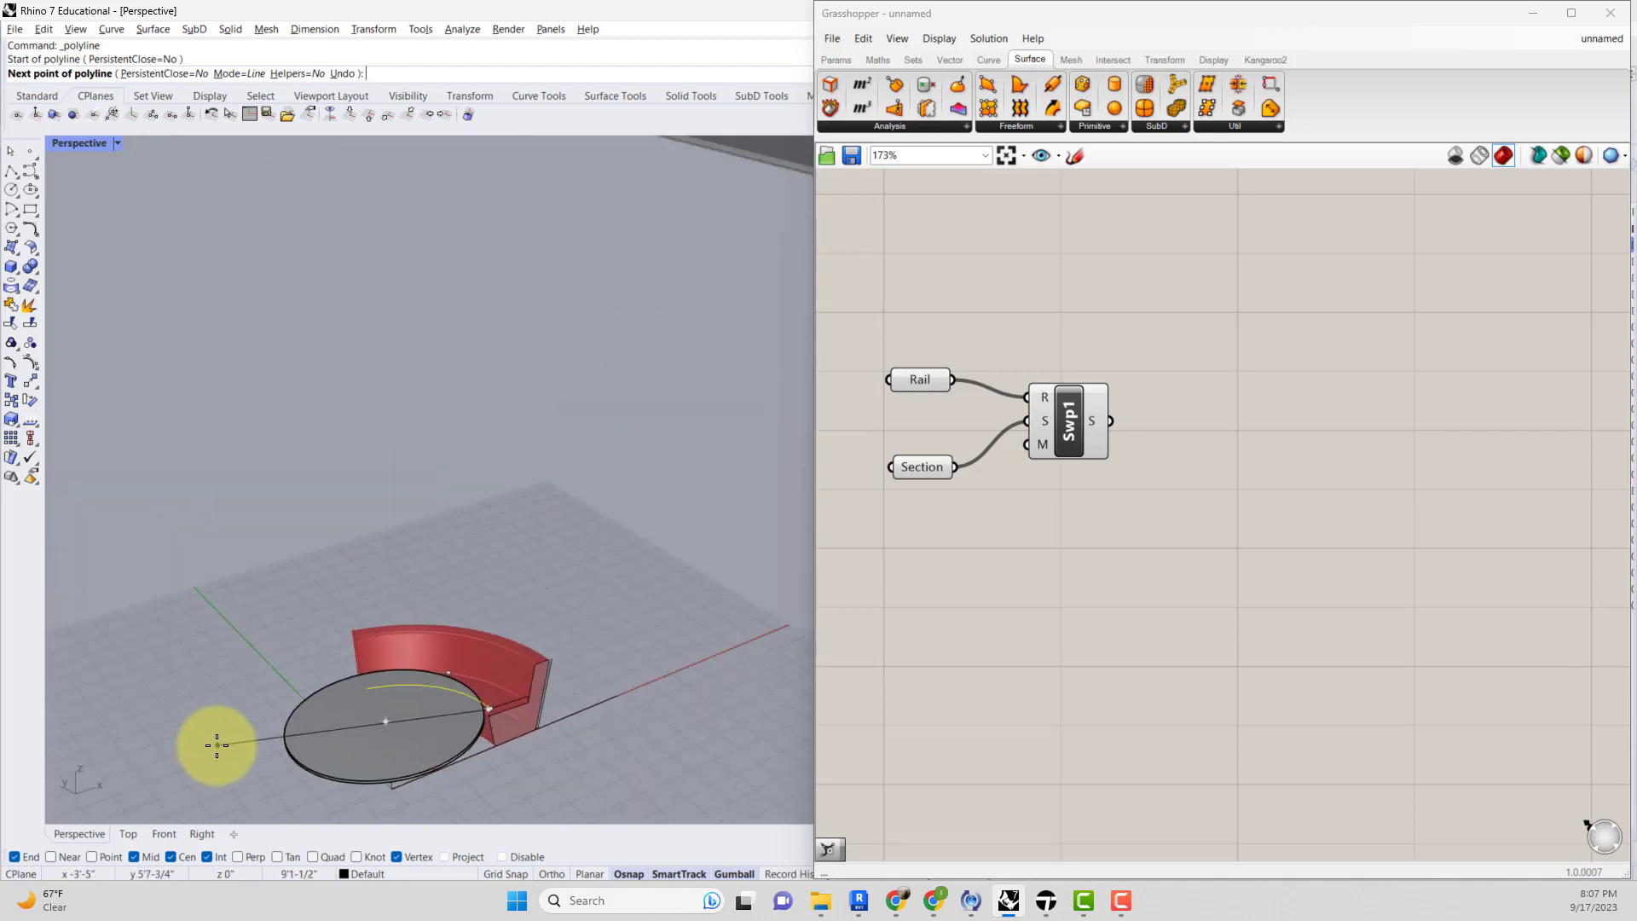
key("F8")
left_click(197, 760)
key("F8")
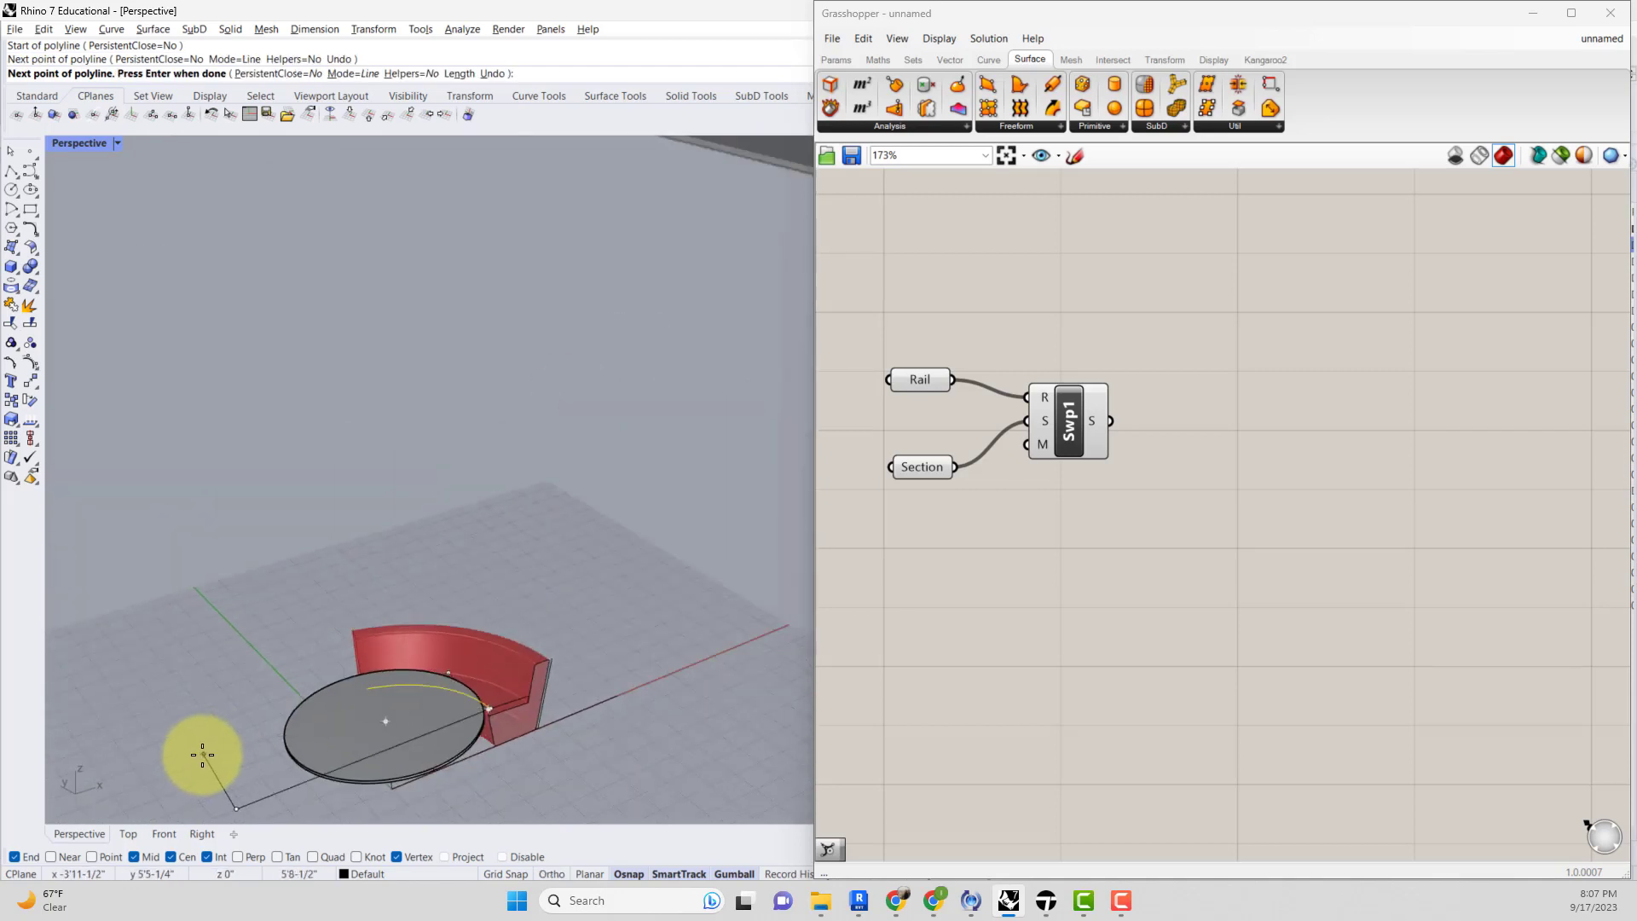
key("Return")
Extend the rail curve's end to the new straight line as the boundary.
left_click(427, 725)
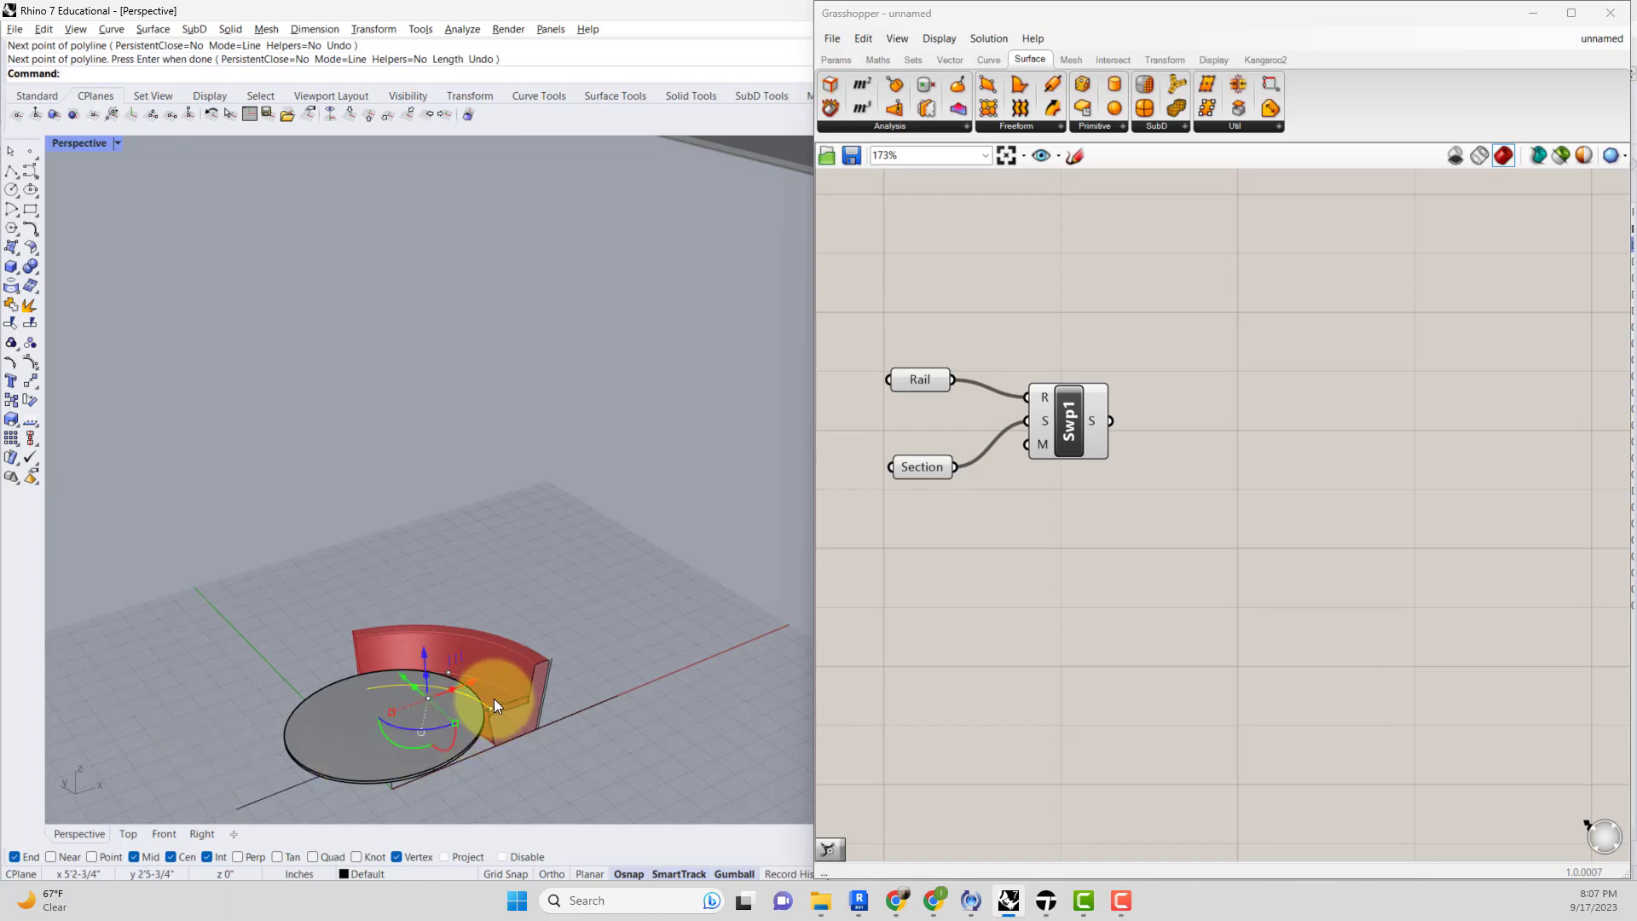
type("ExtrudeCrv")
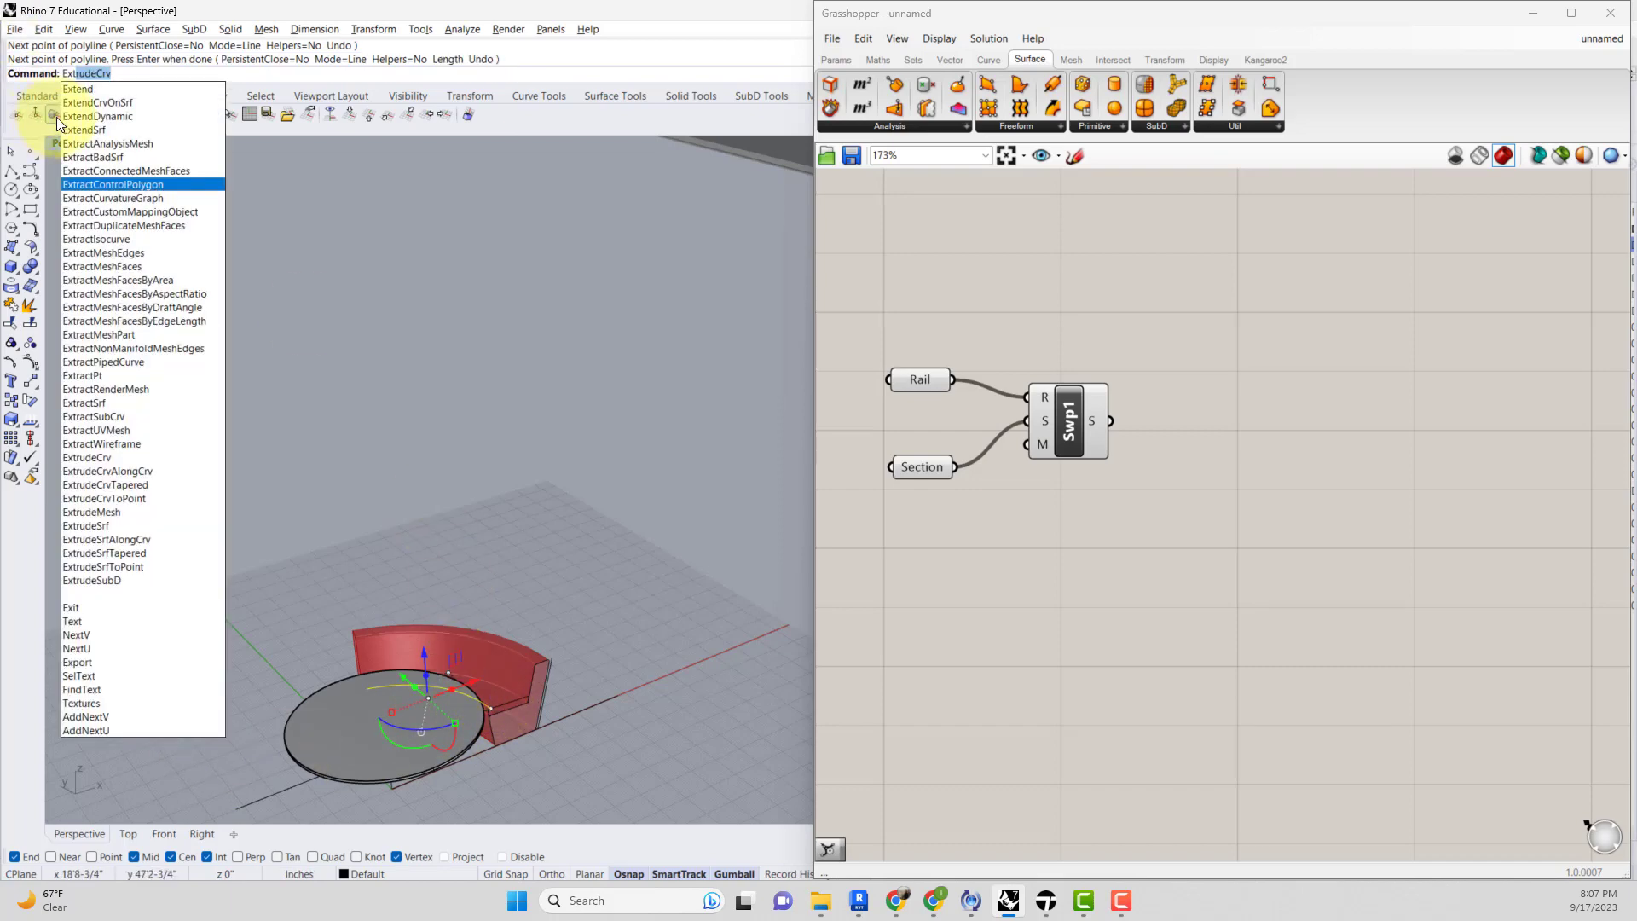
left_click(78, 89)
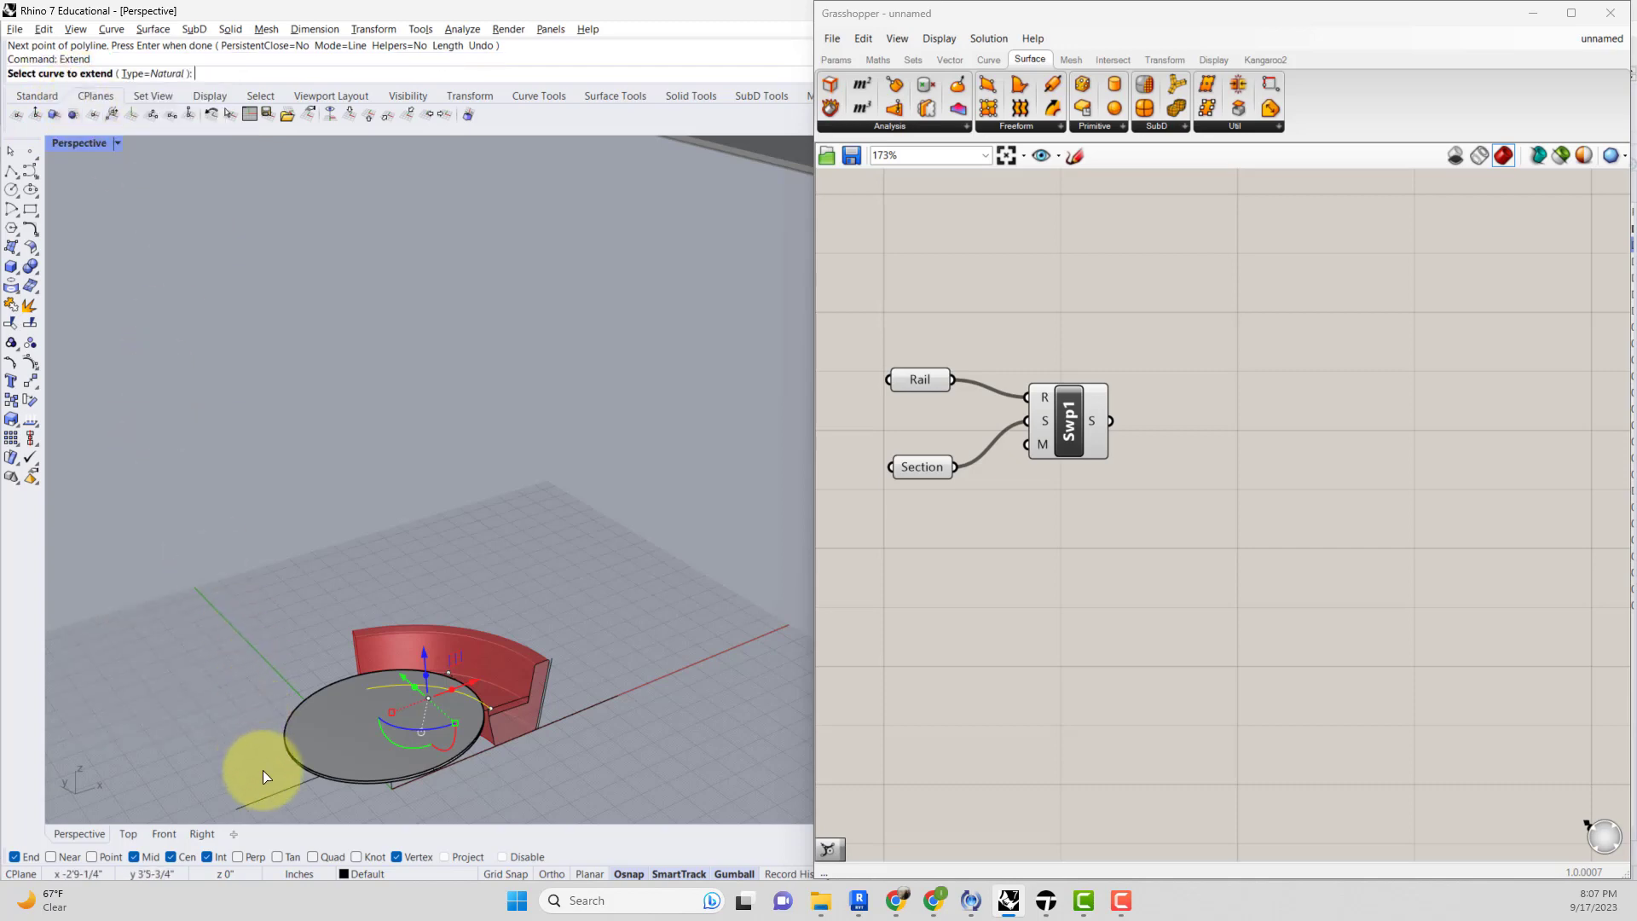
left_click(274, 798)
key("Escape")
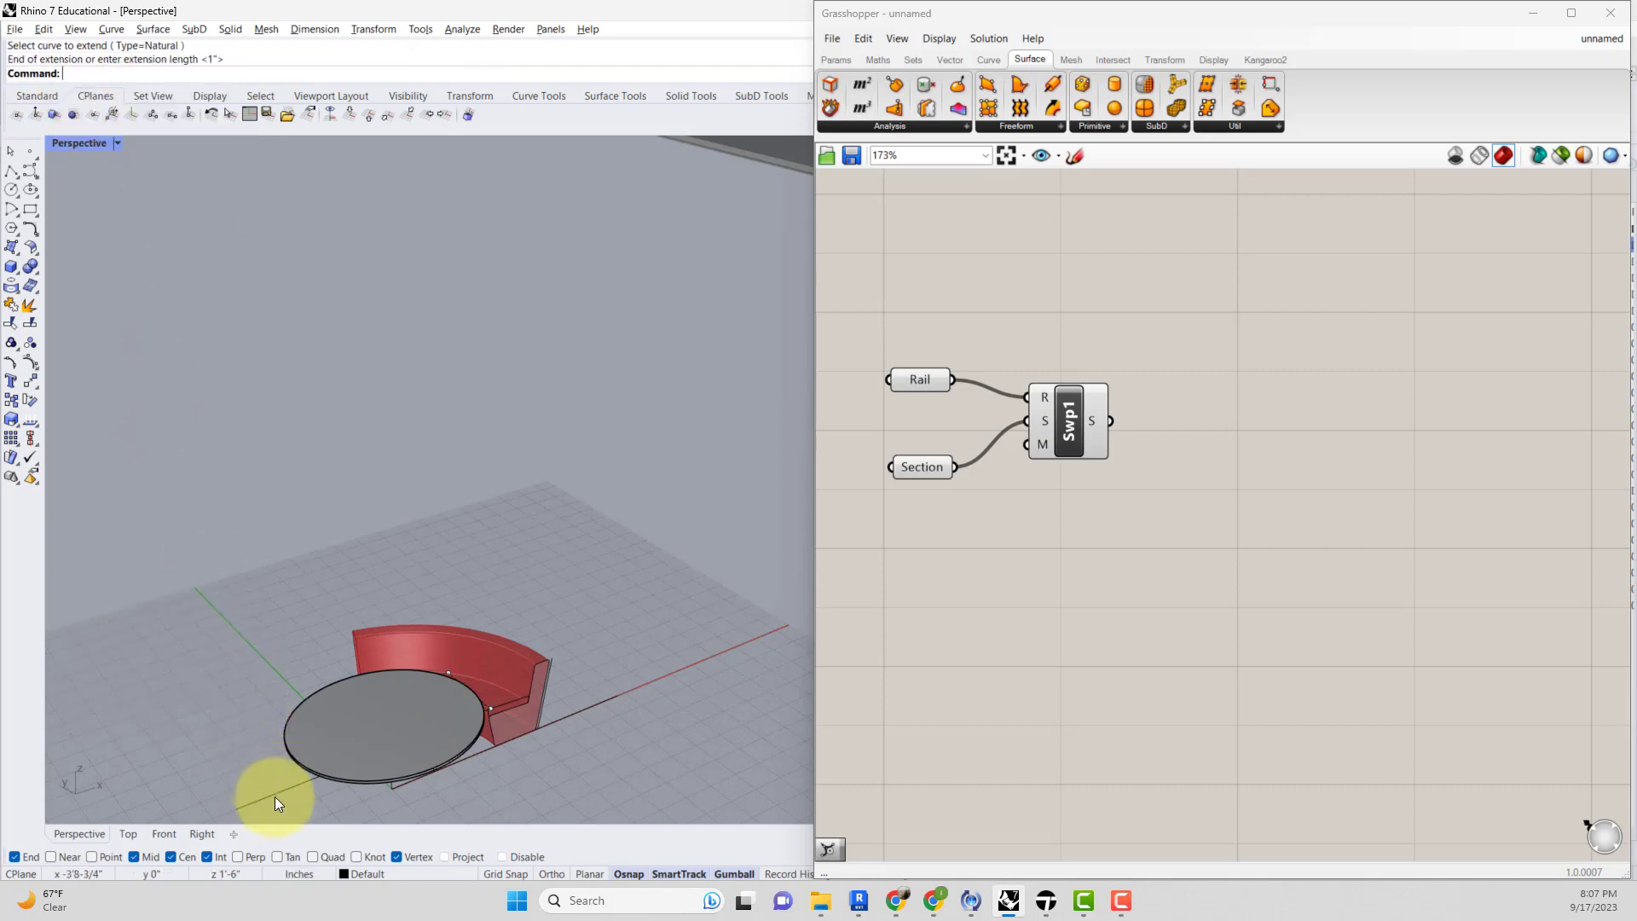
left_click(273, 796)
key("Return")
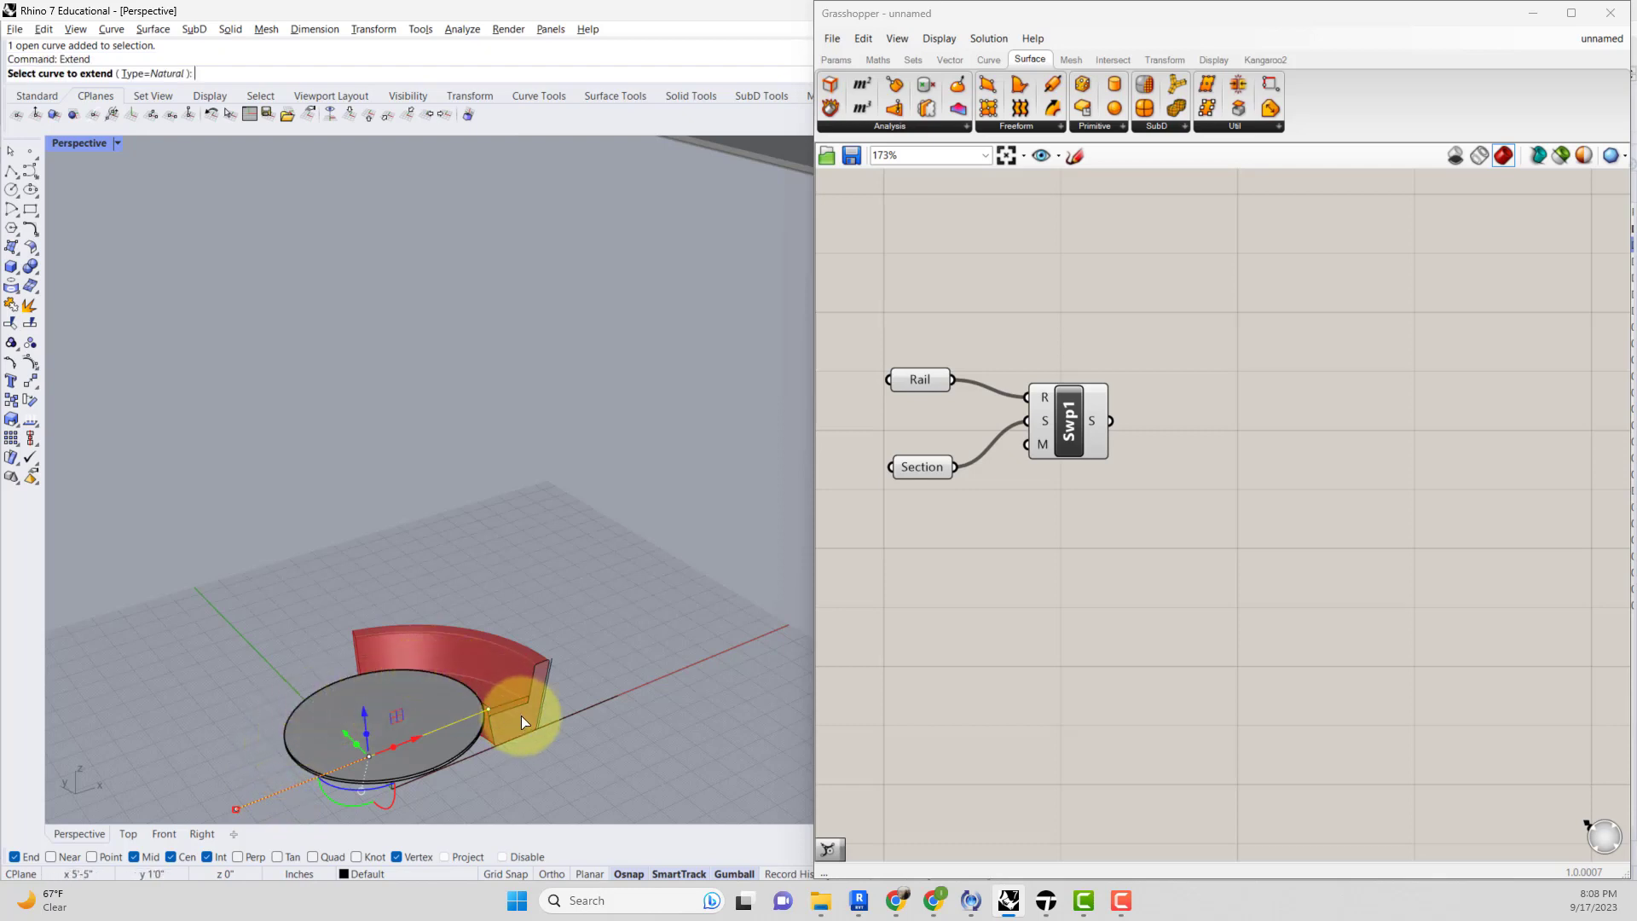
right_click_drag(520, 715, 428, 785)
left_click(372, 529)
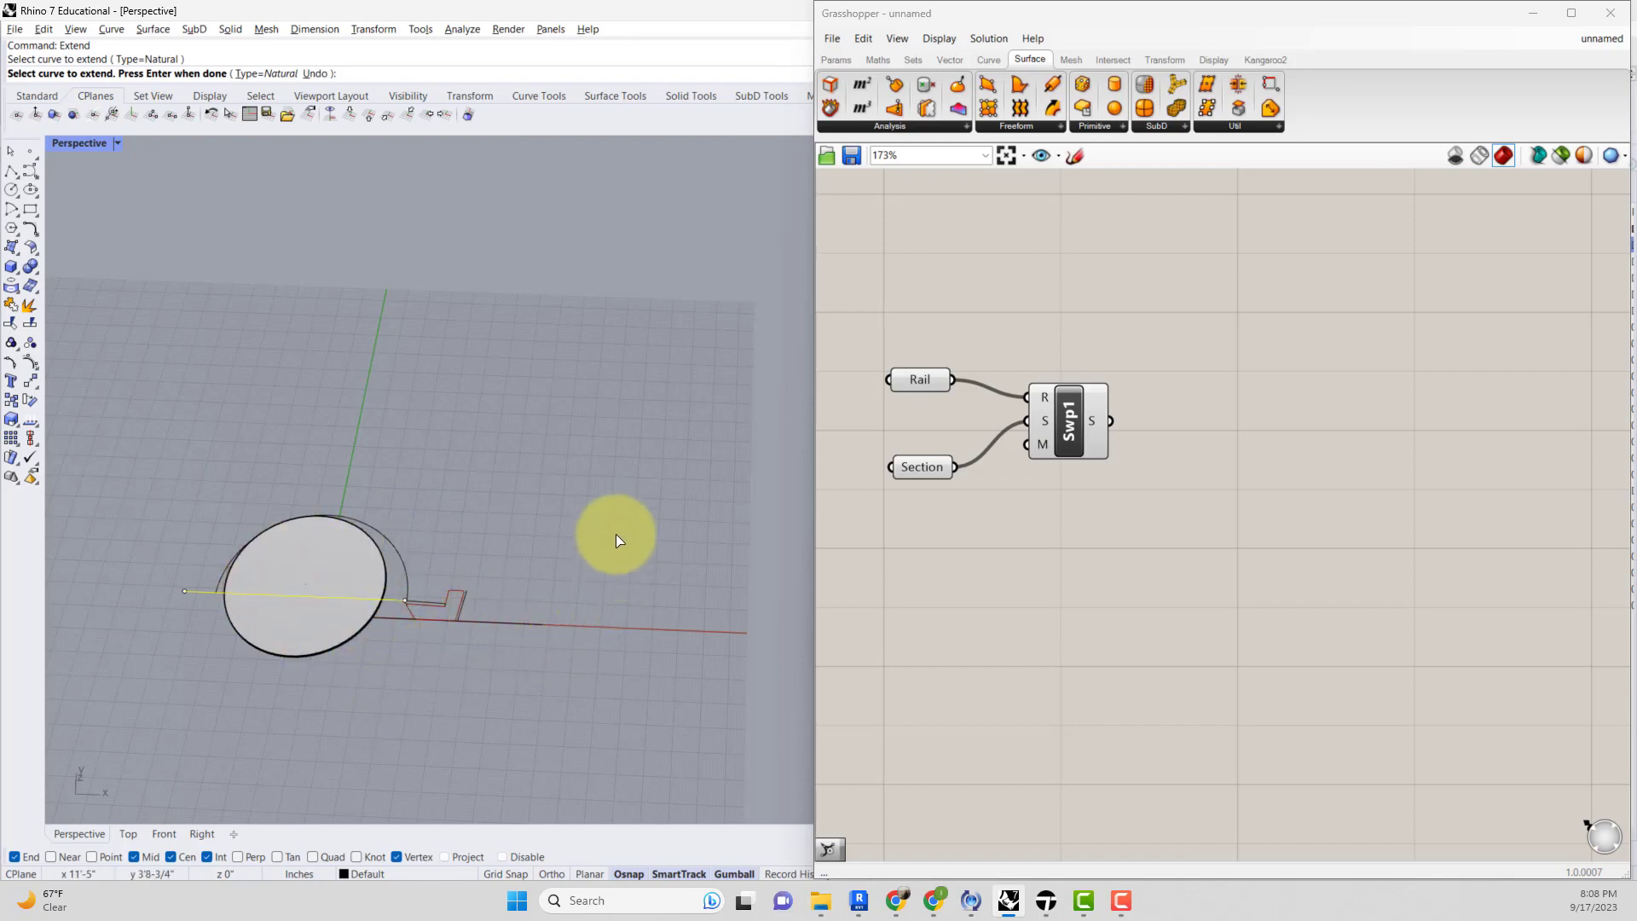
right_click_drag(616, 533, 676, 504)
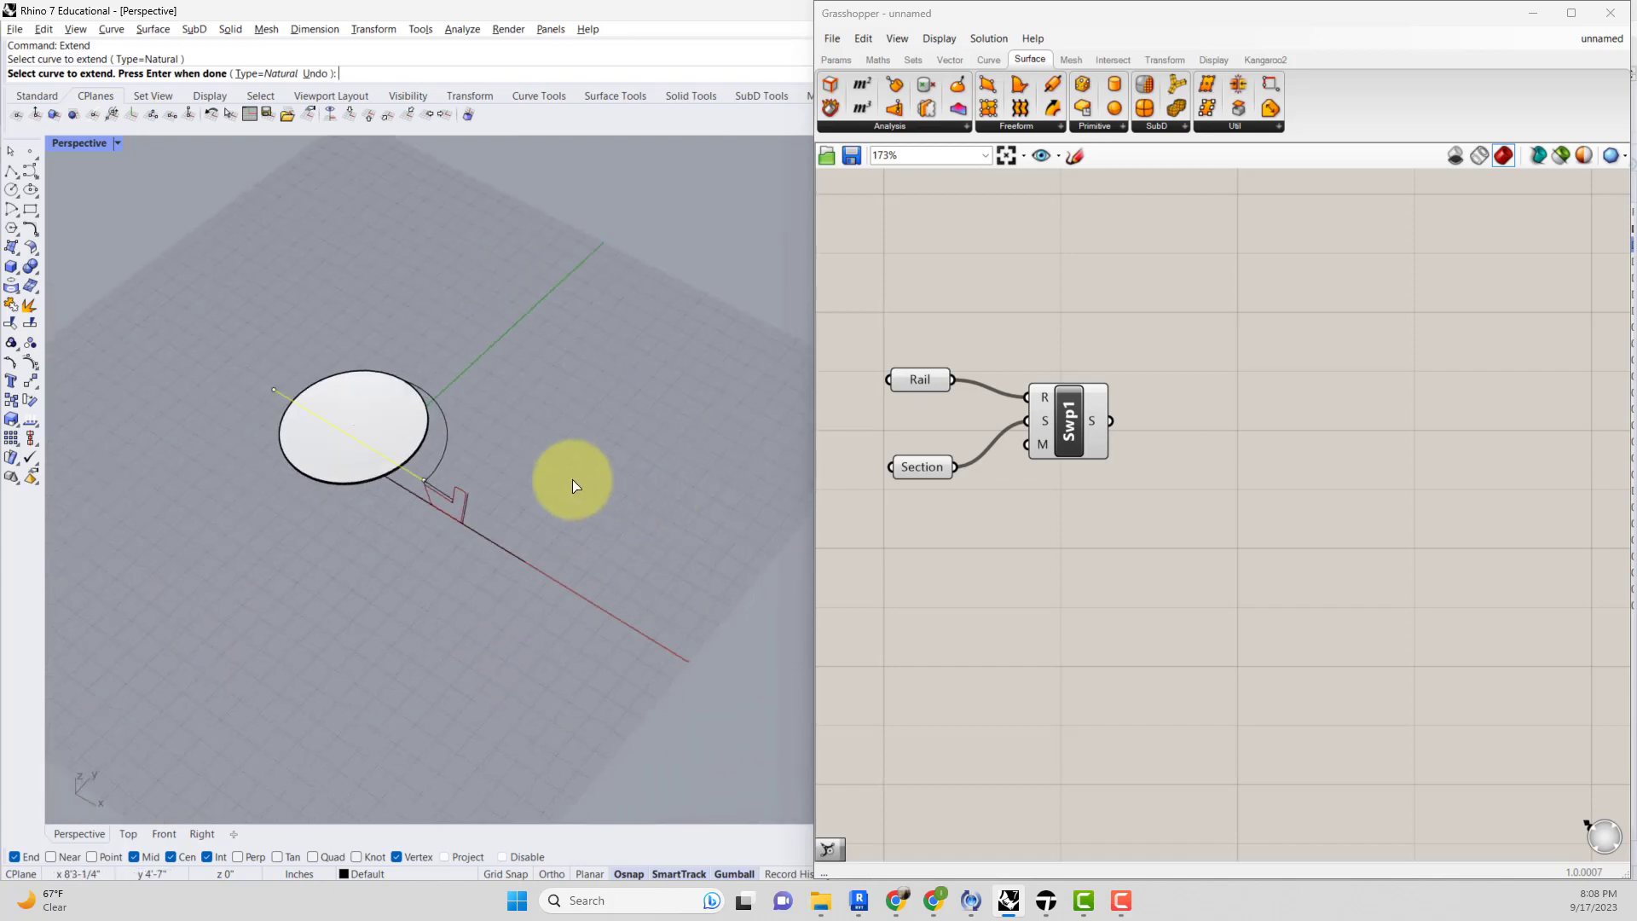
key("Return")
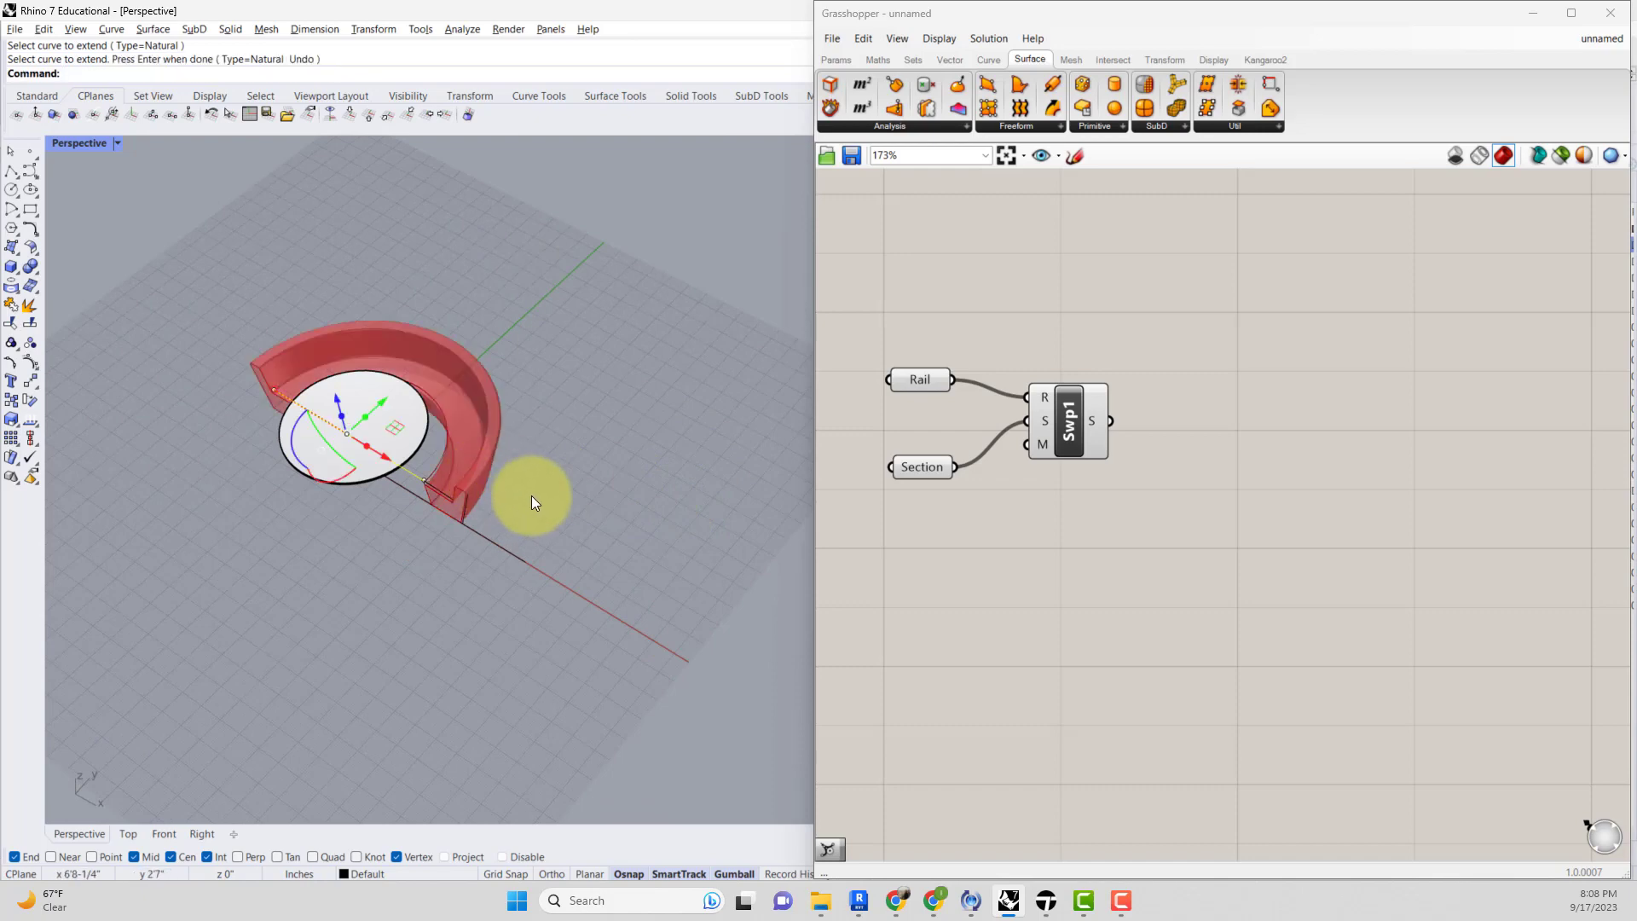
Zoom to all objects and orbit the view to examine the extended chair sweep.
right_click_drag(532, 502, 501, 402)
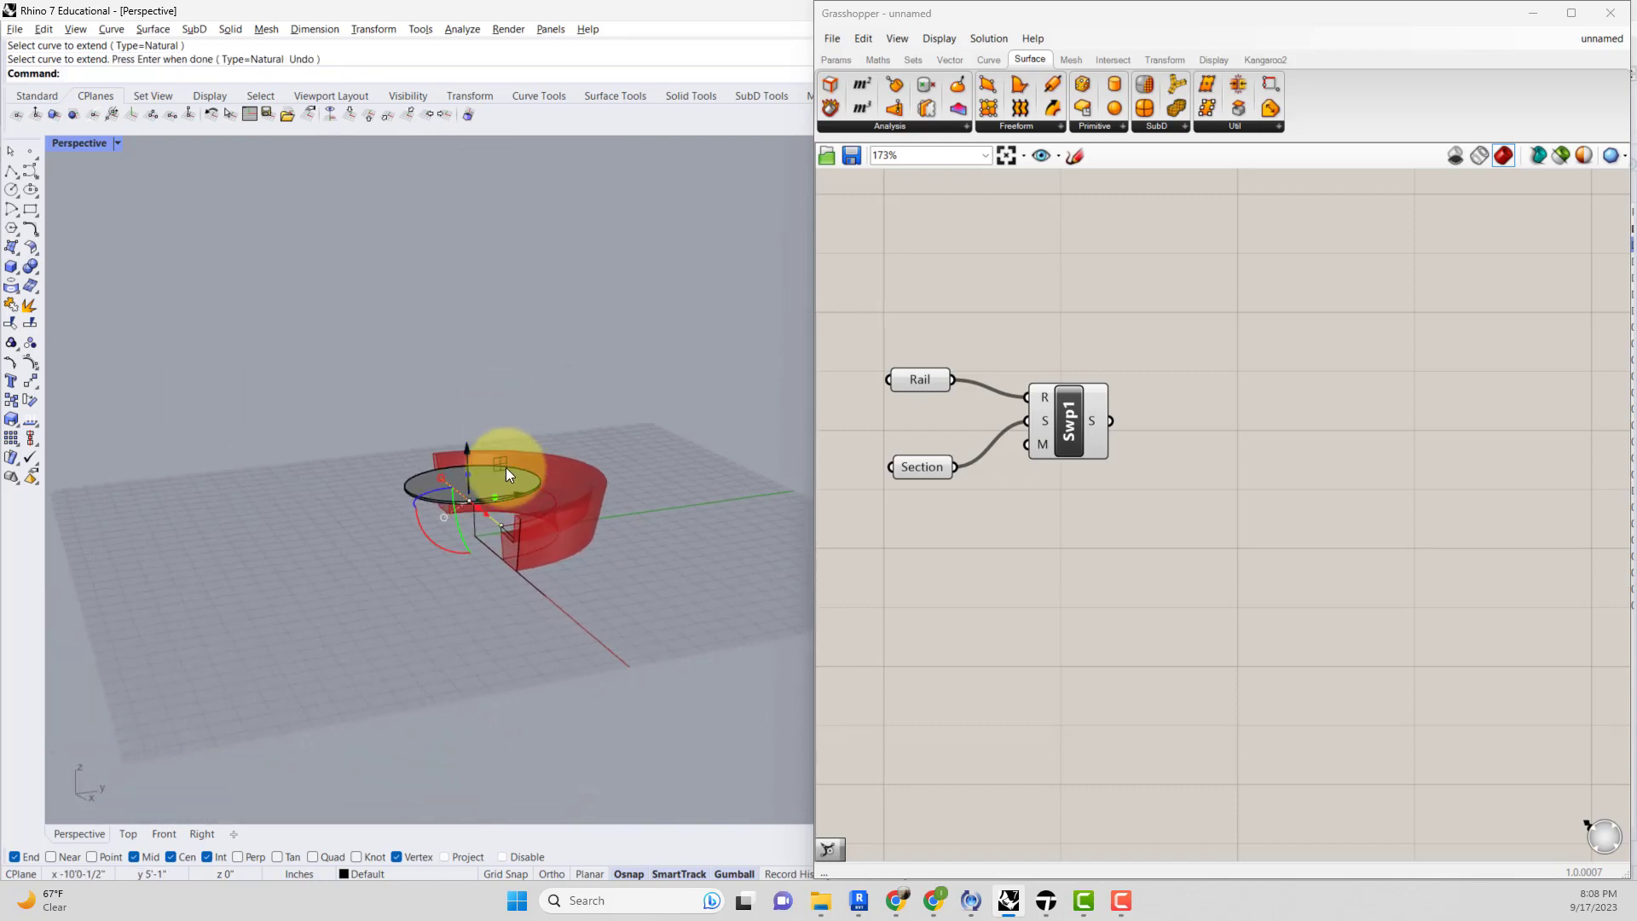
scroll(506, 467, "up", 4)
right_click_drag(543, 463, 613, 669, "shift")
key("ctrl+a")
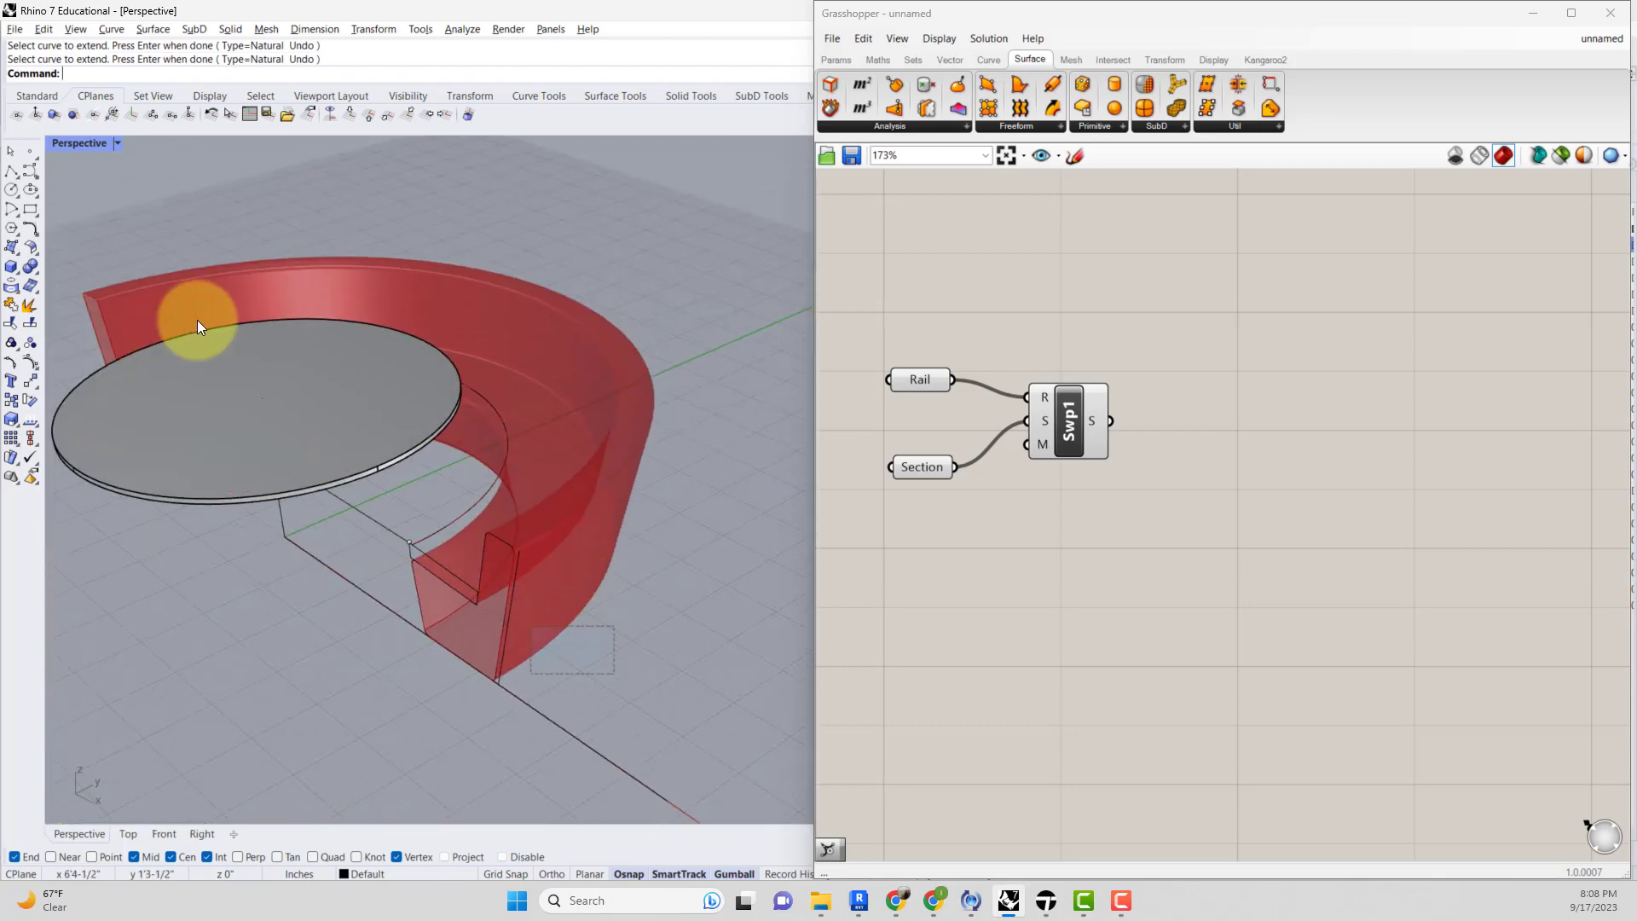
type("zs")
key("Return")
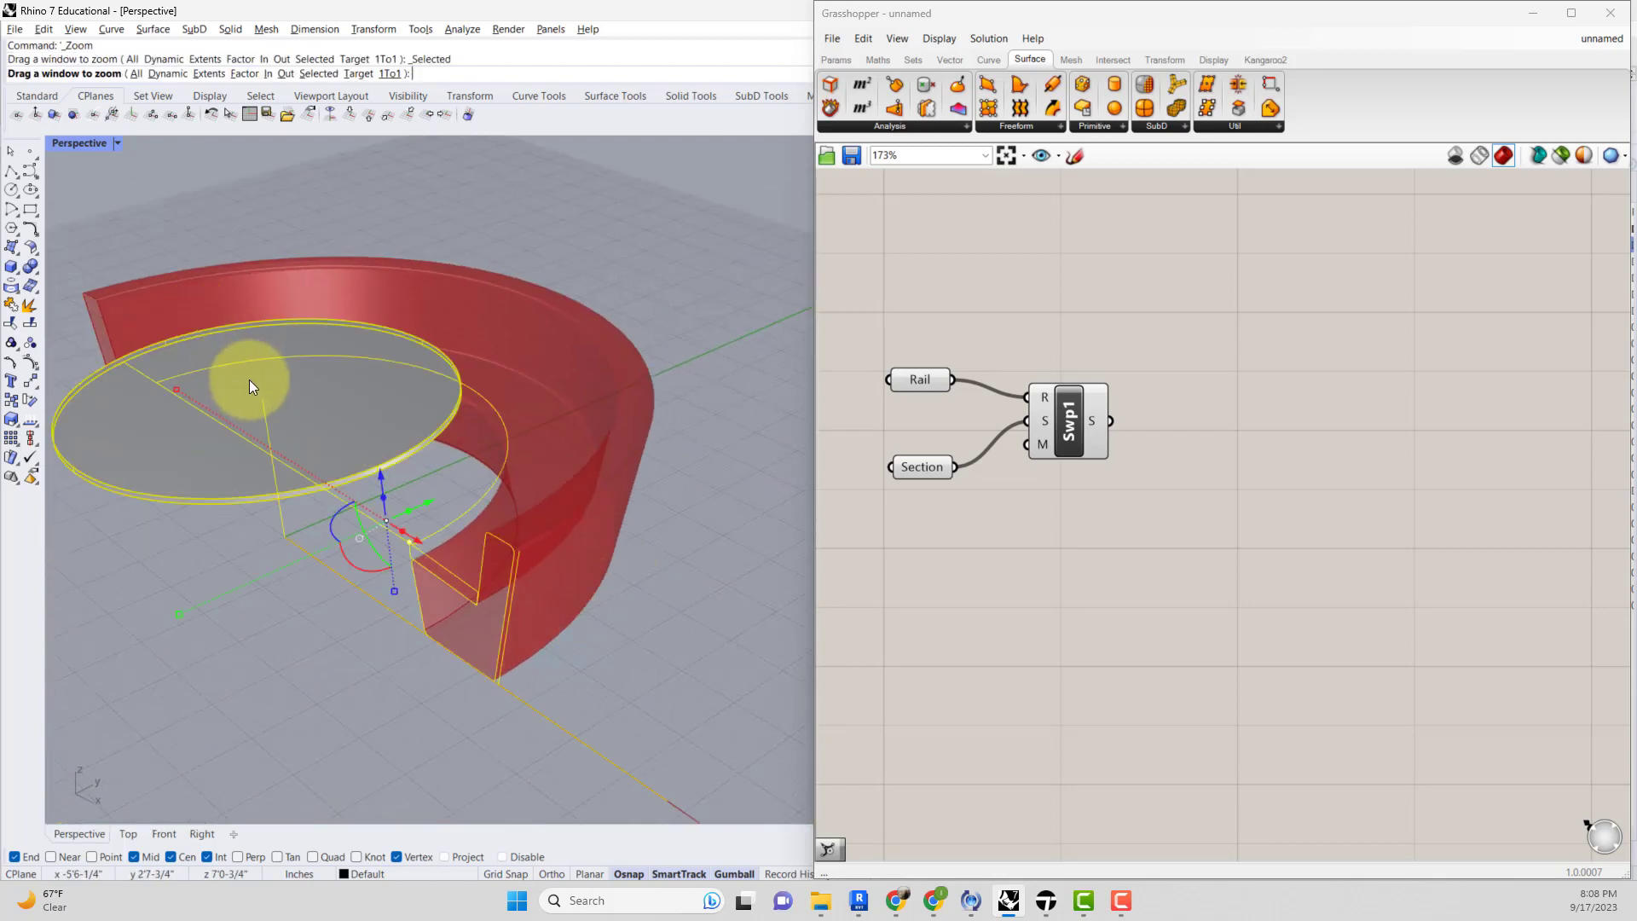
left_click(271, 448)
scroll(326, 478, "down", 7)
right_click_drag(644, 498, 810, 461)
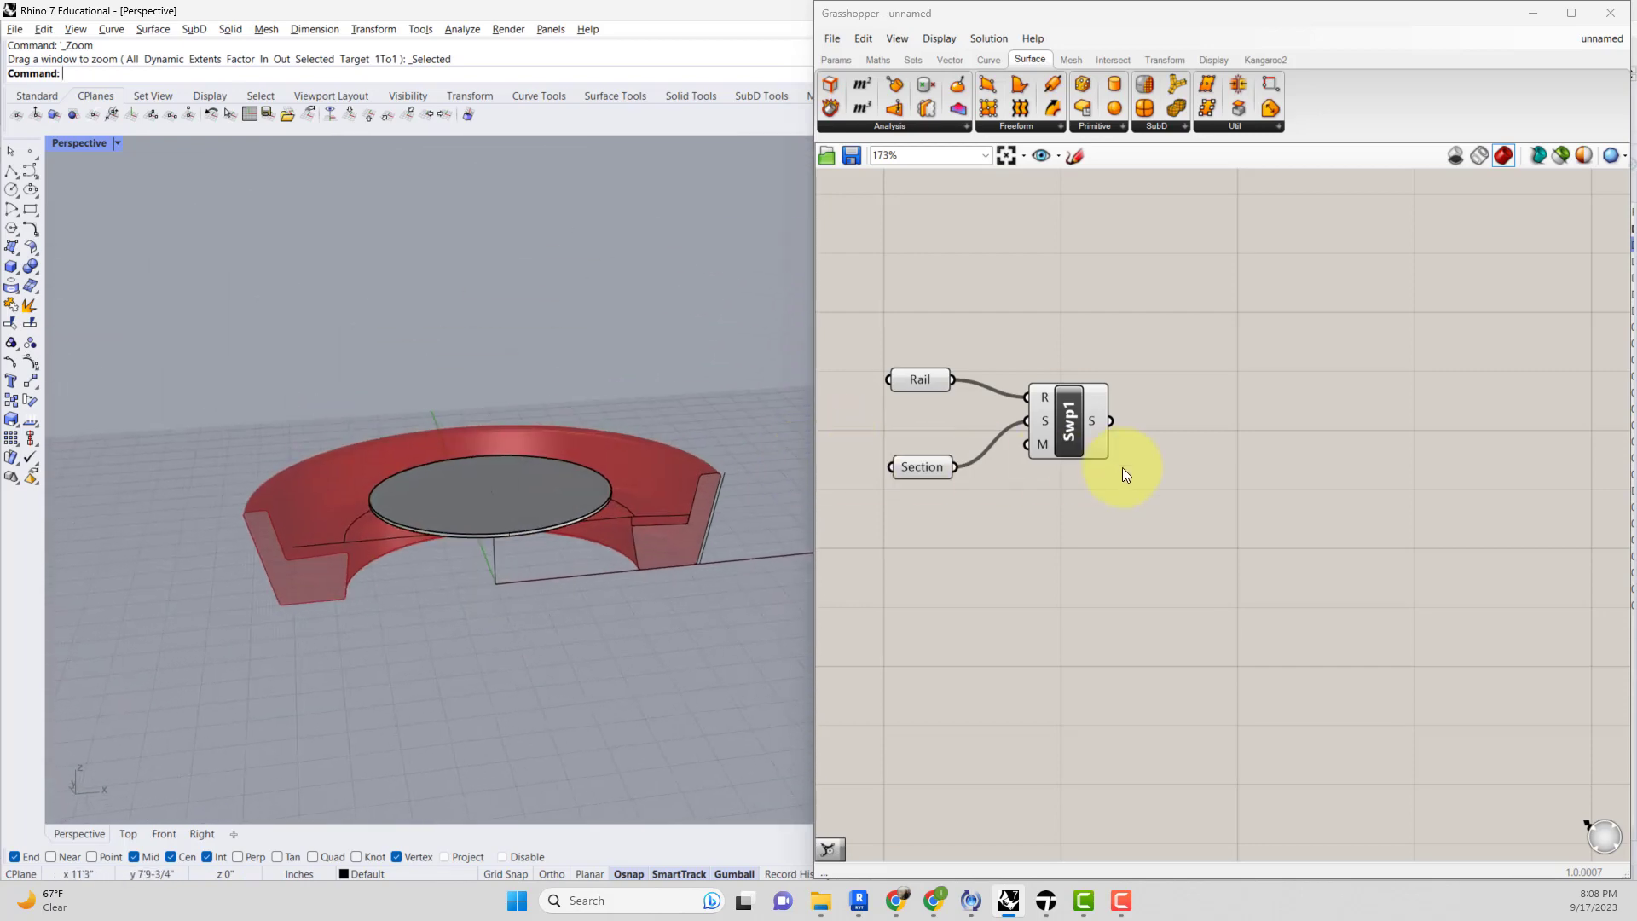
Add a Cap Holes Ex component, wire the Sweep output into it, and place it beside the Sweep.
left_click(1093, 421)
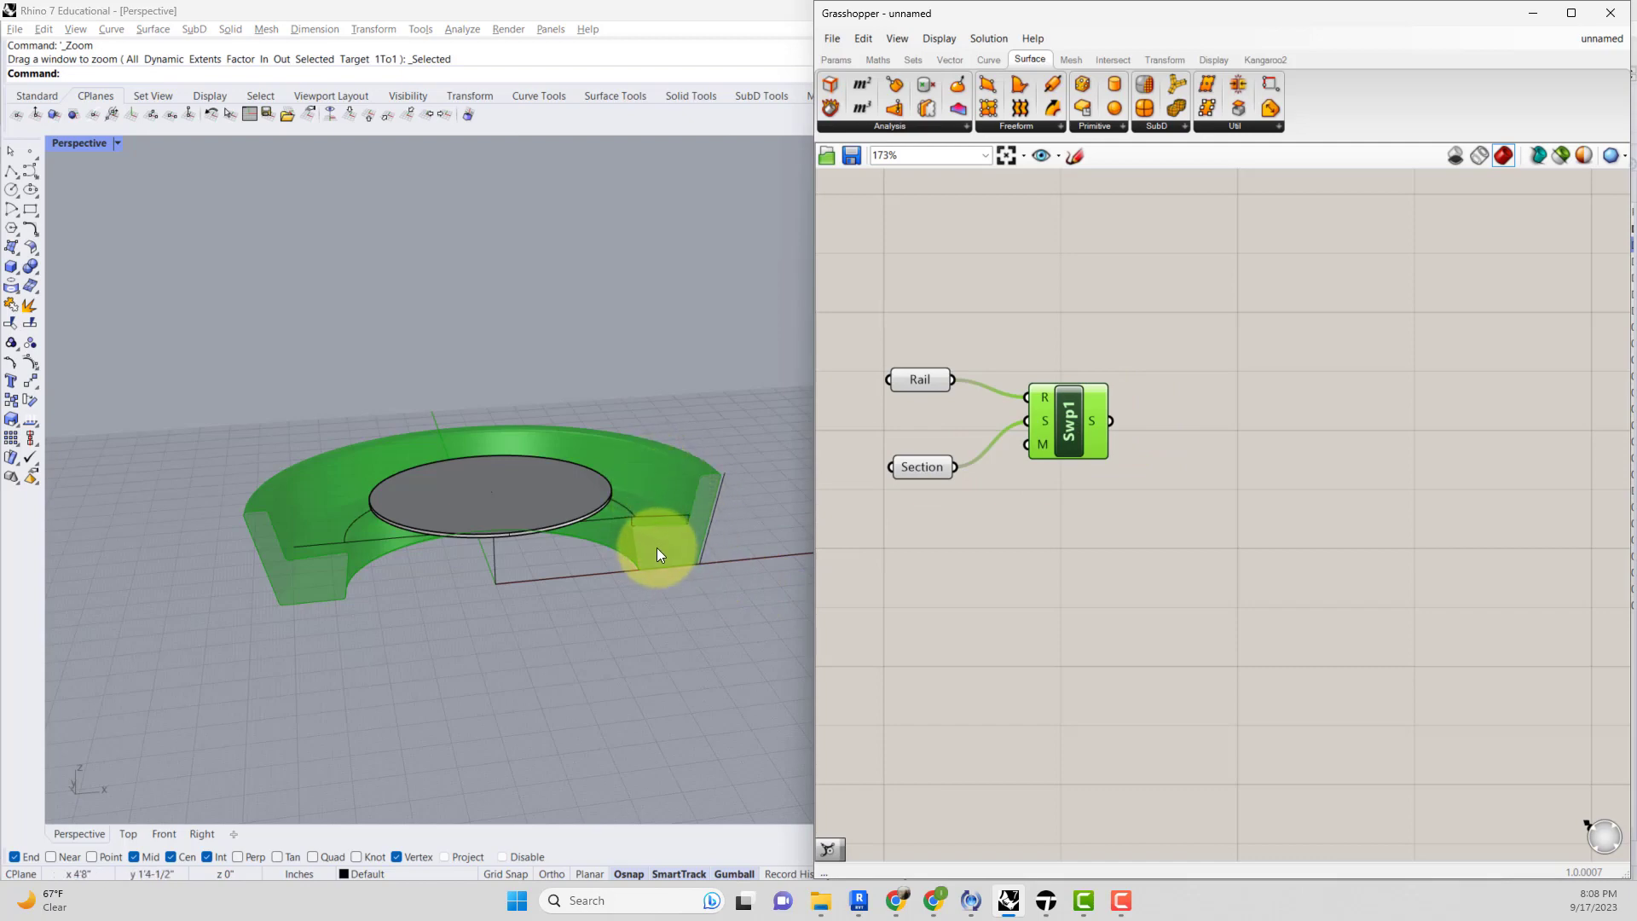
double_click(1149, 448)
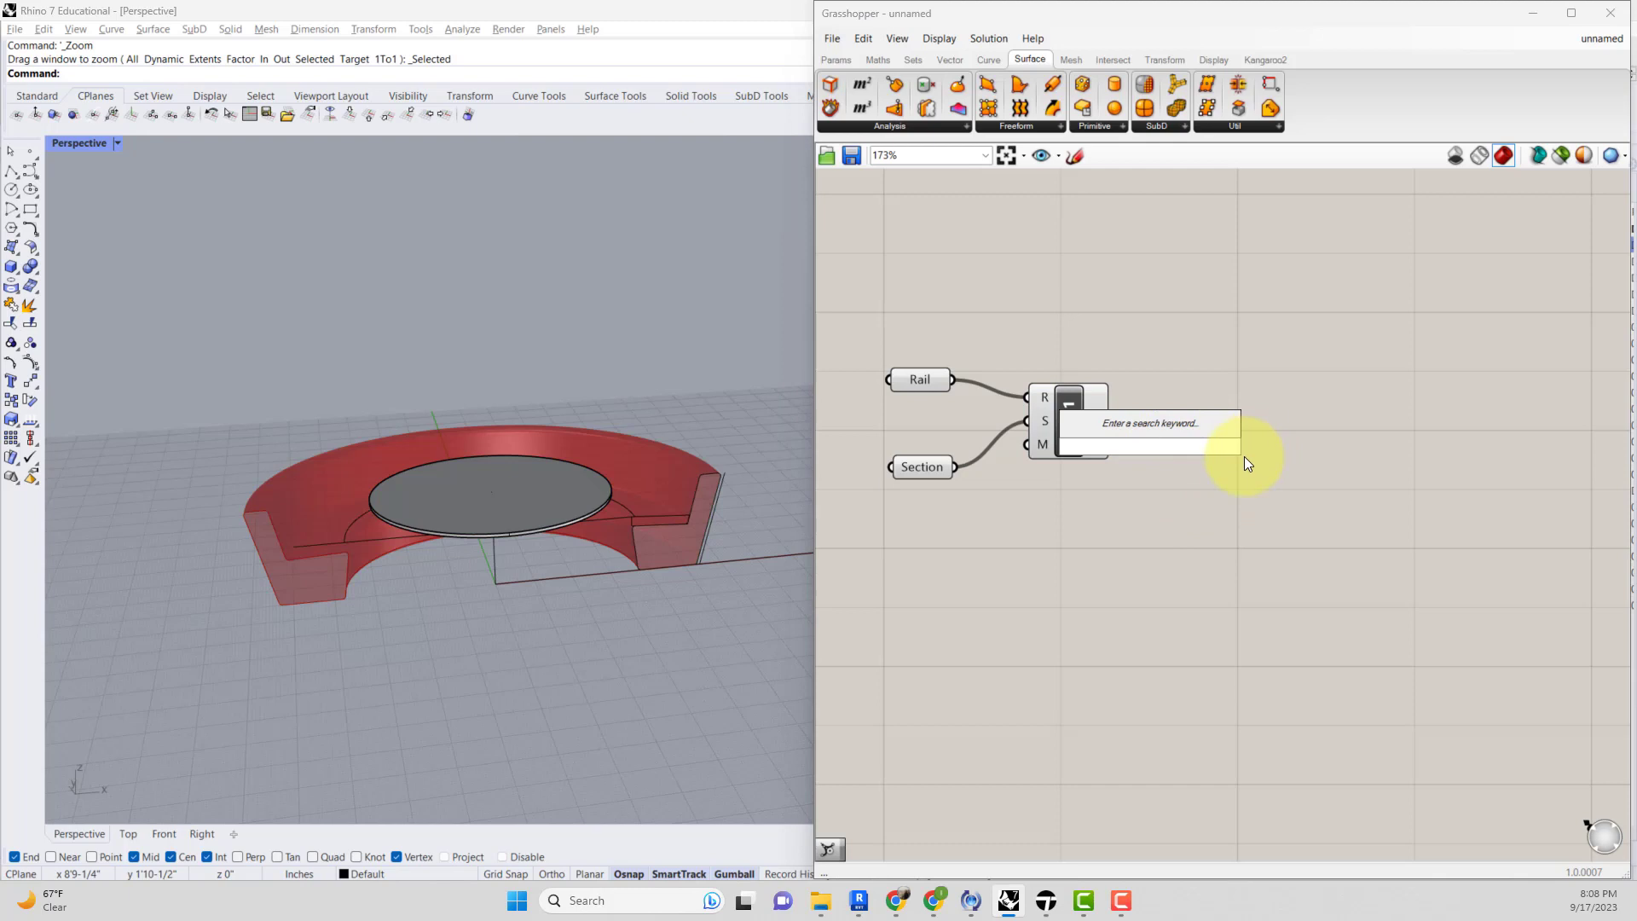
type("cap")
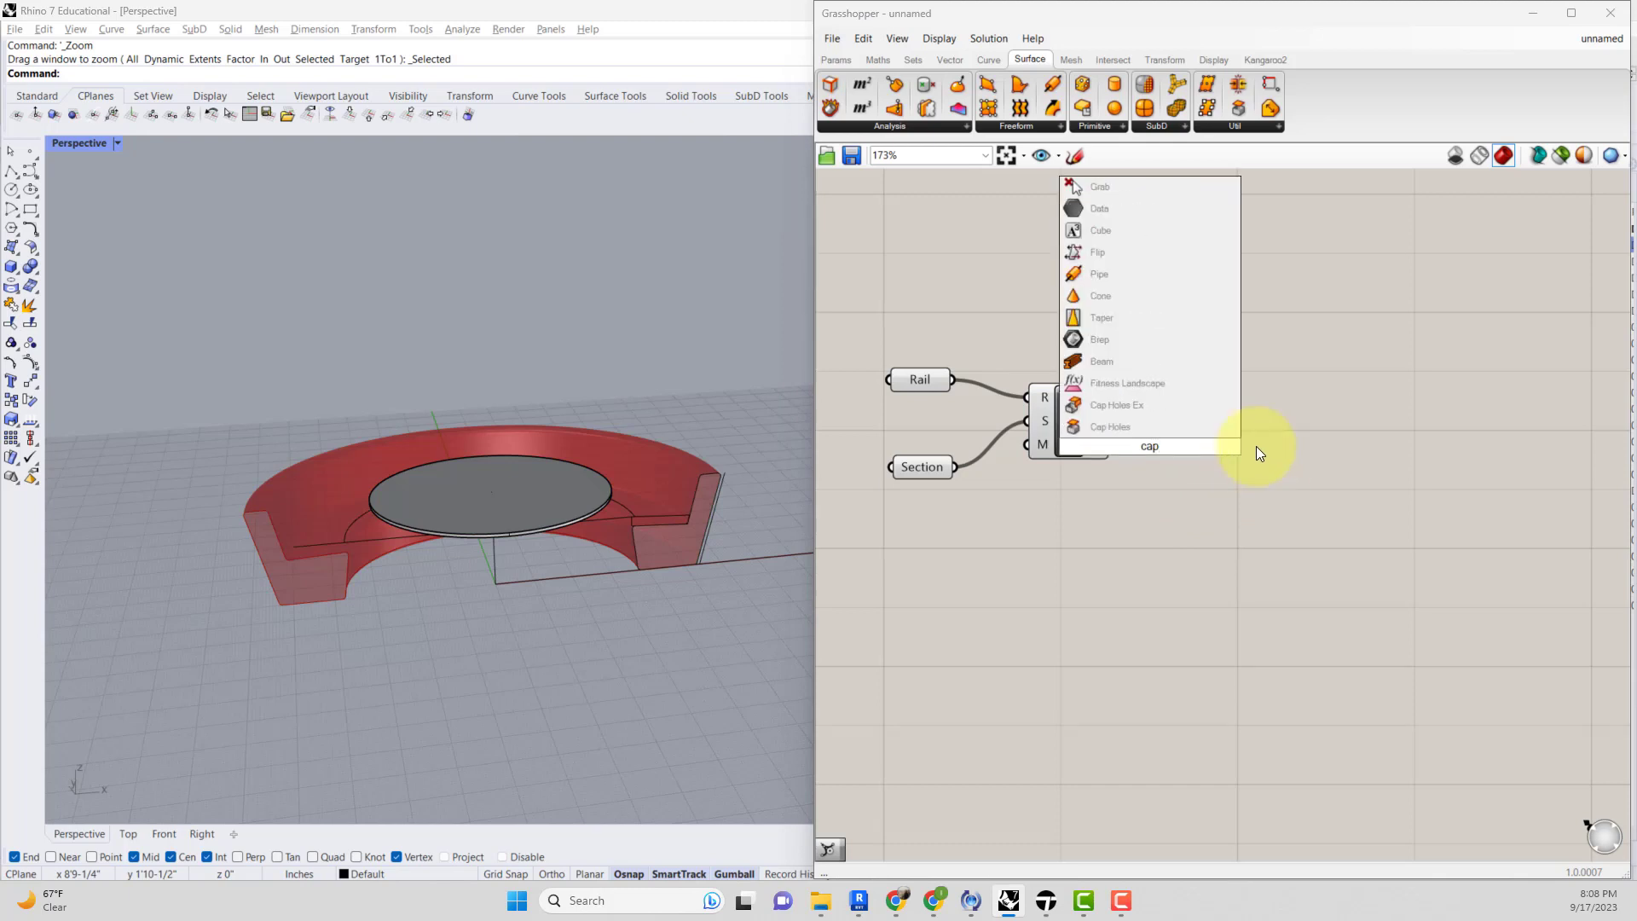
left_click(1125, 407)
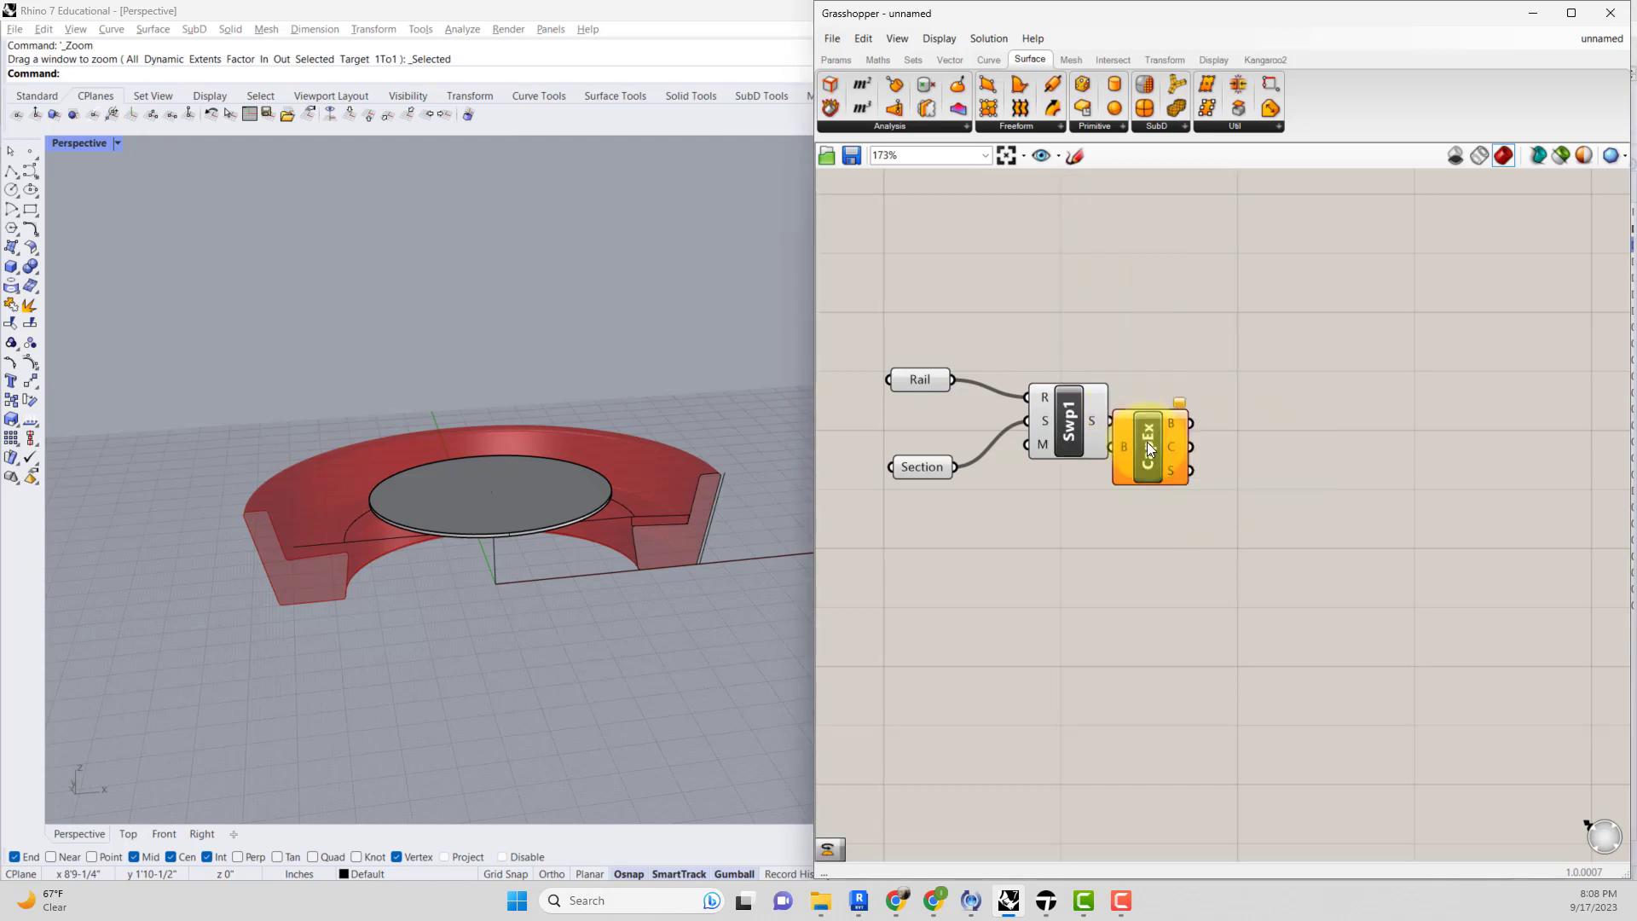
left_click_drag(1117, 422, 1164, 438)
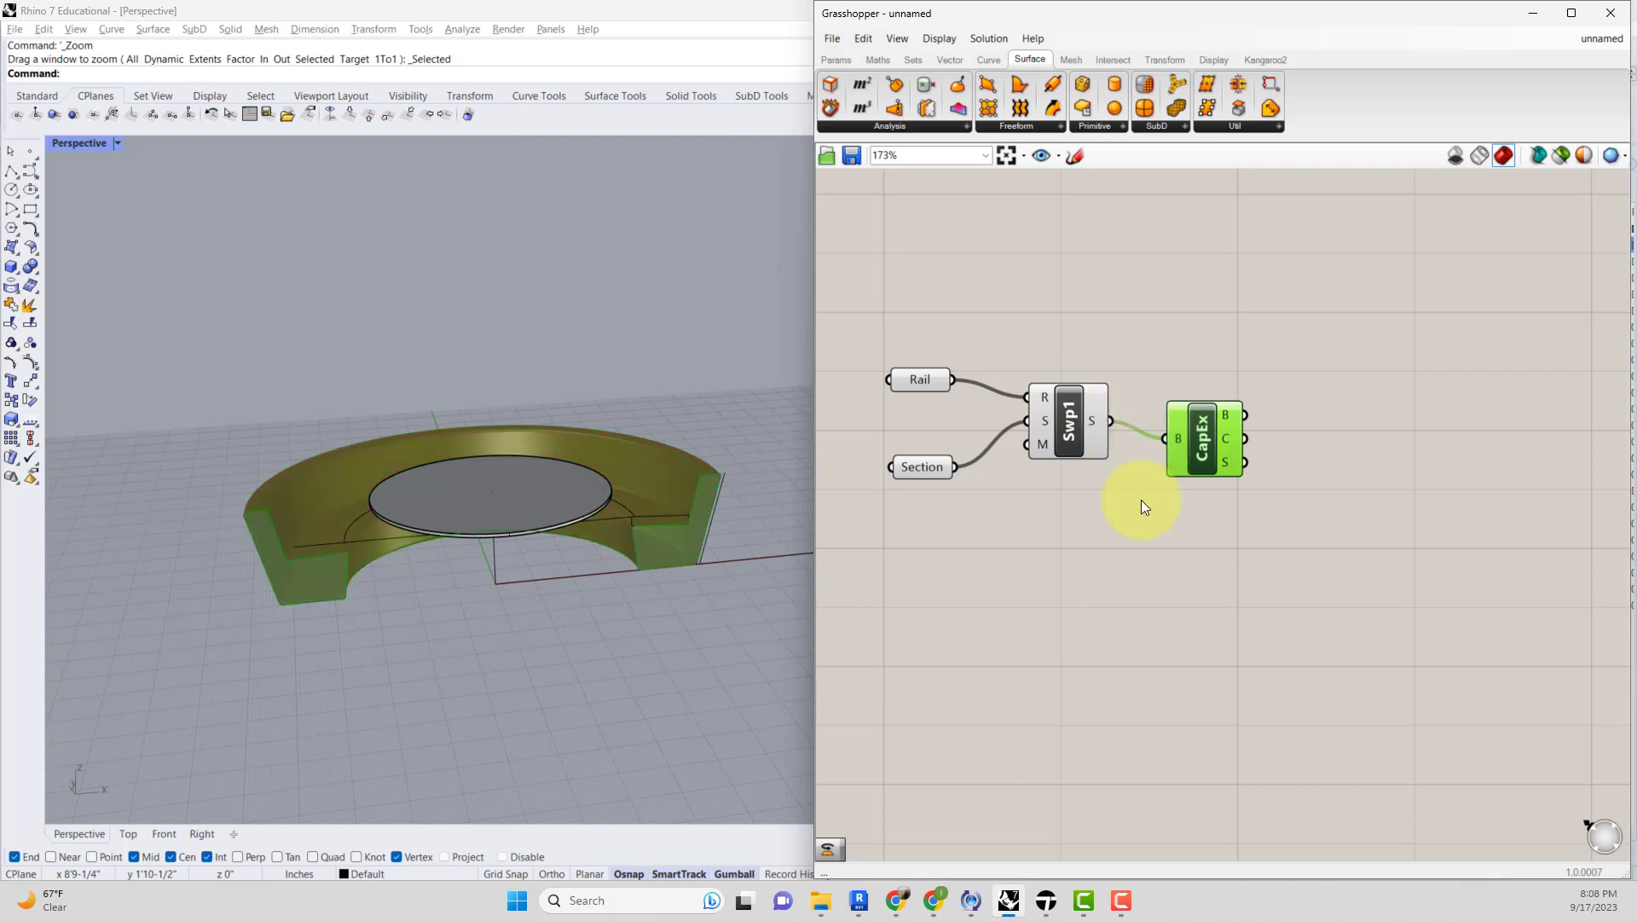
left_click_drag(1139, 500, 1074, 430)
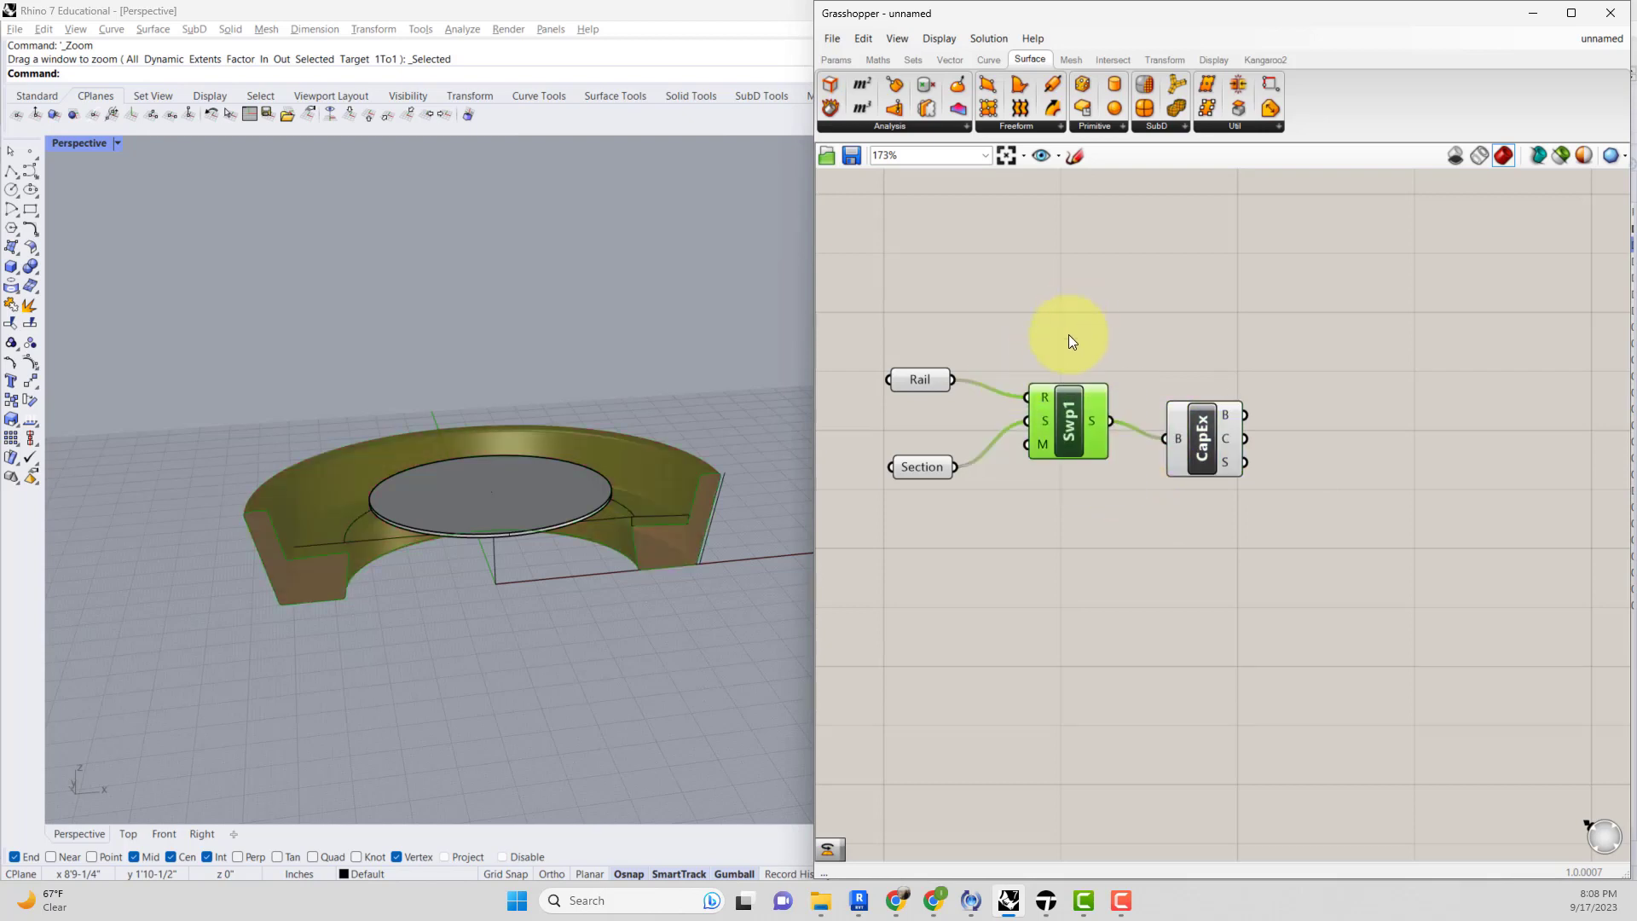
left_click(1134, 335)
left_click(1076, 402)
left_click(1158, 351)
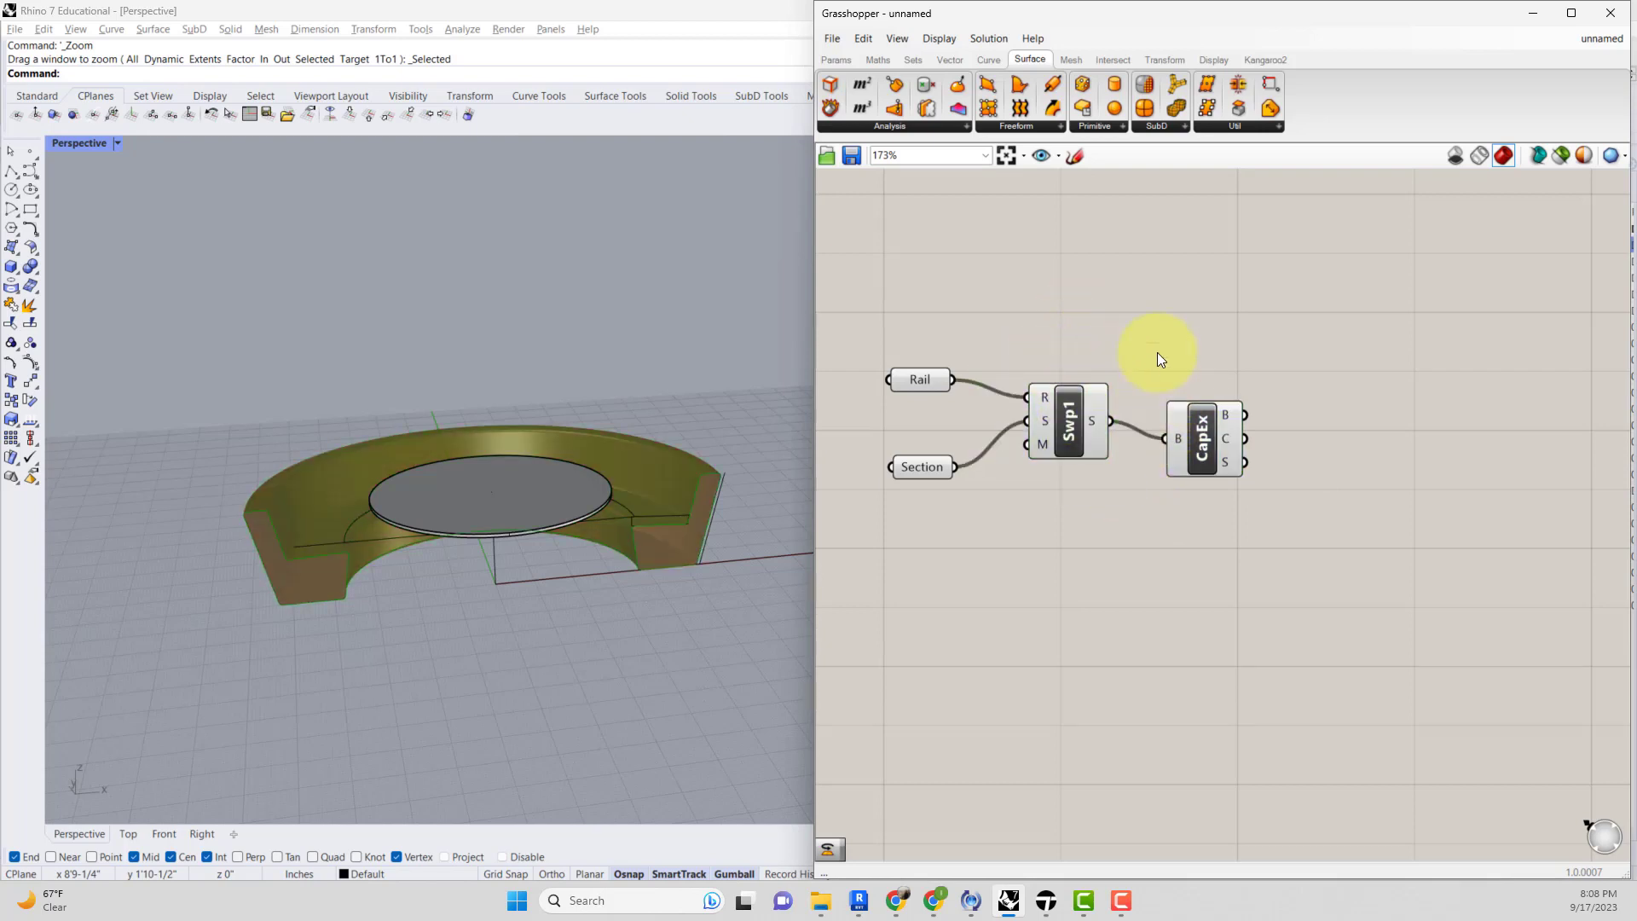
left_click(1185, 427)
left_click(1134, 461)
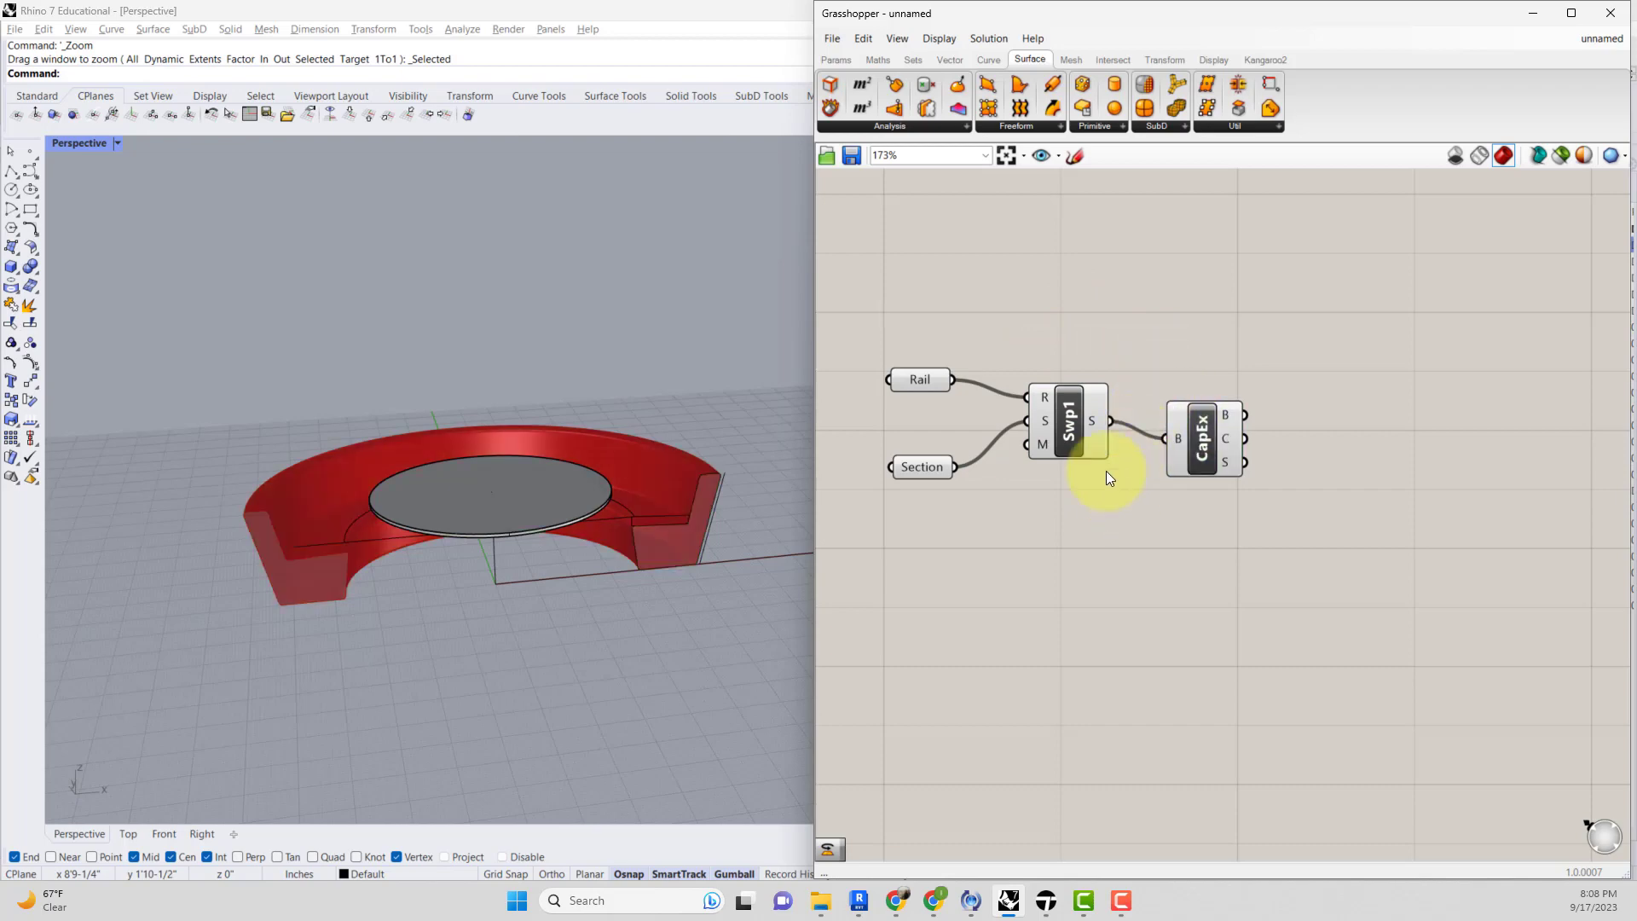
left_click_drag(1213, 441, 1264, 459)
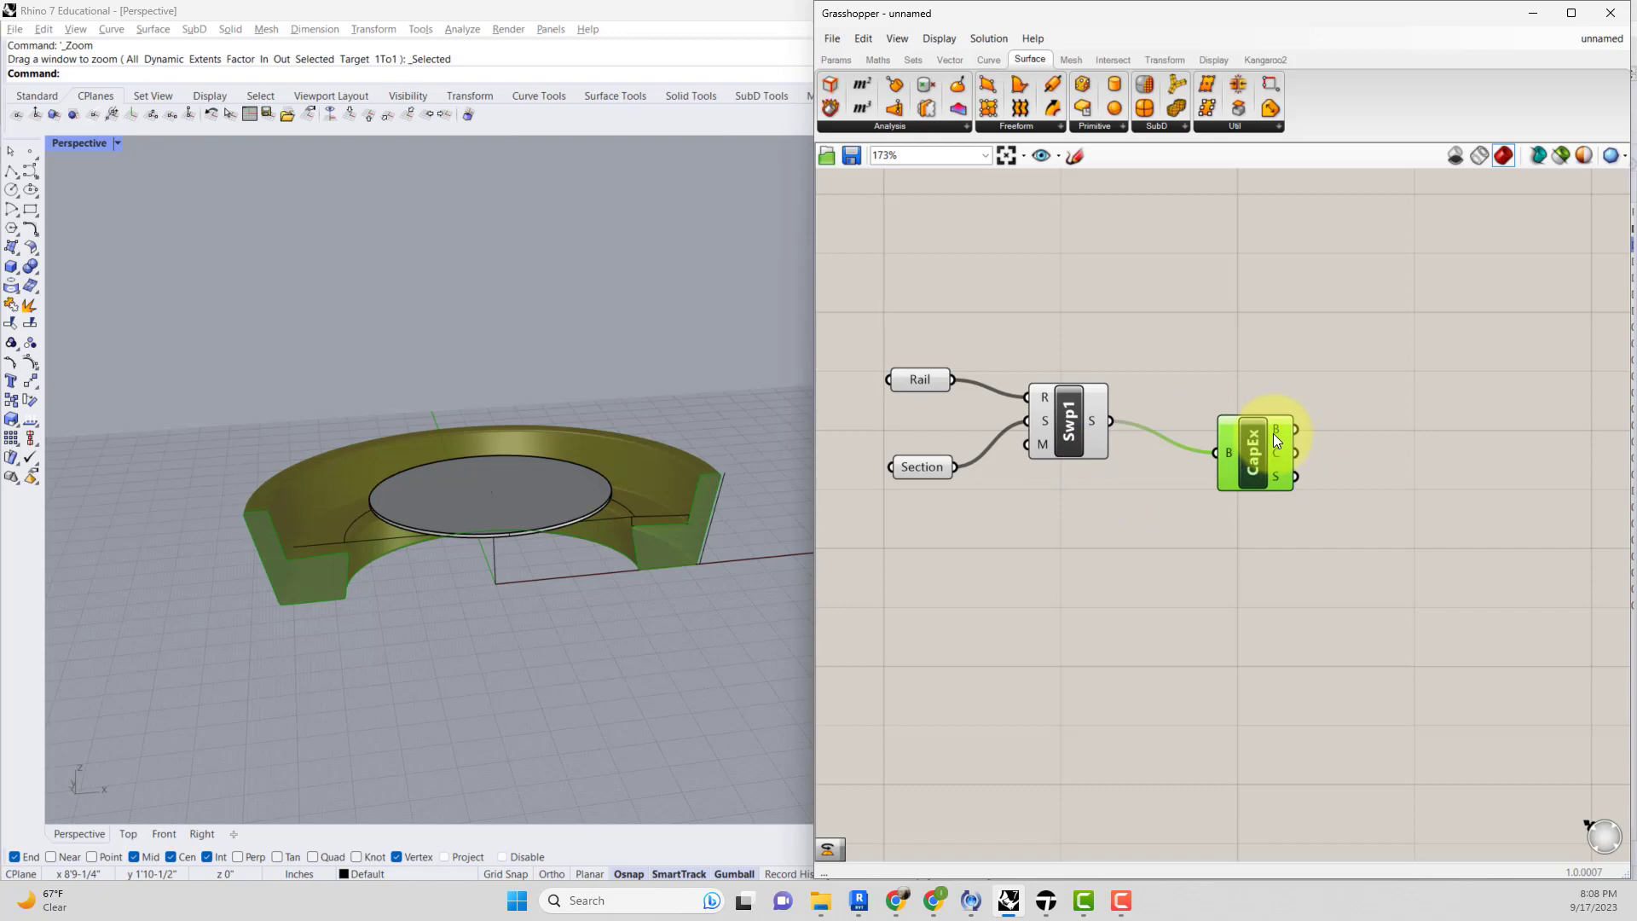
Bake the Cap Holes Ex component's Brep output.
right_click(1282, 422)
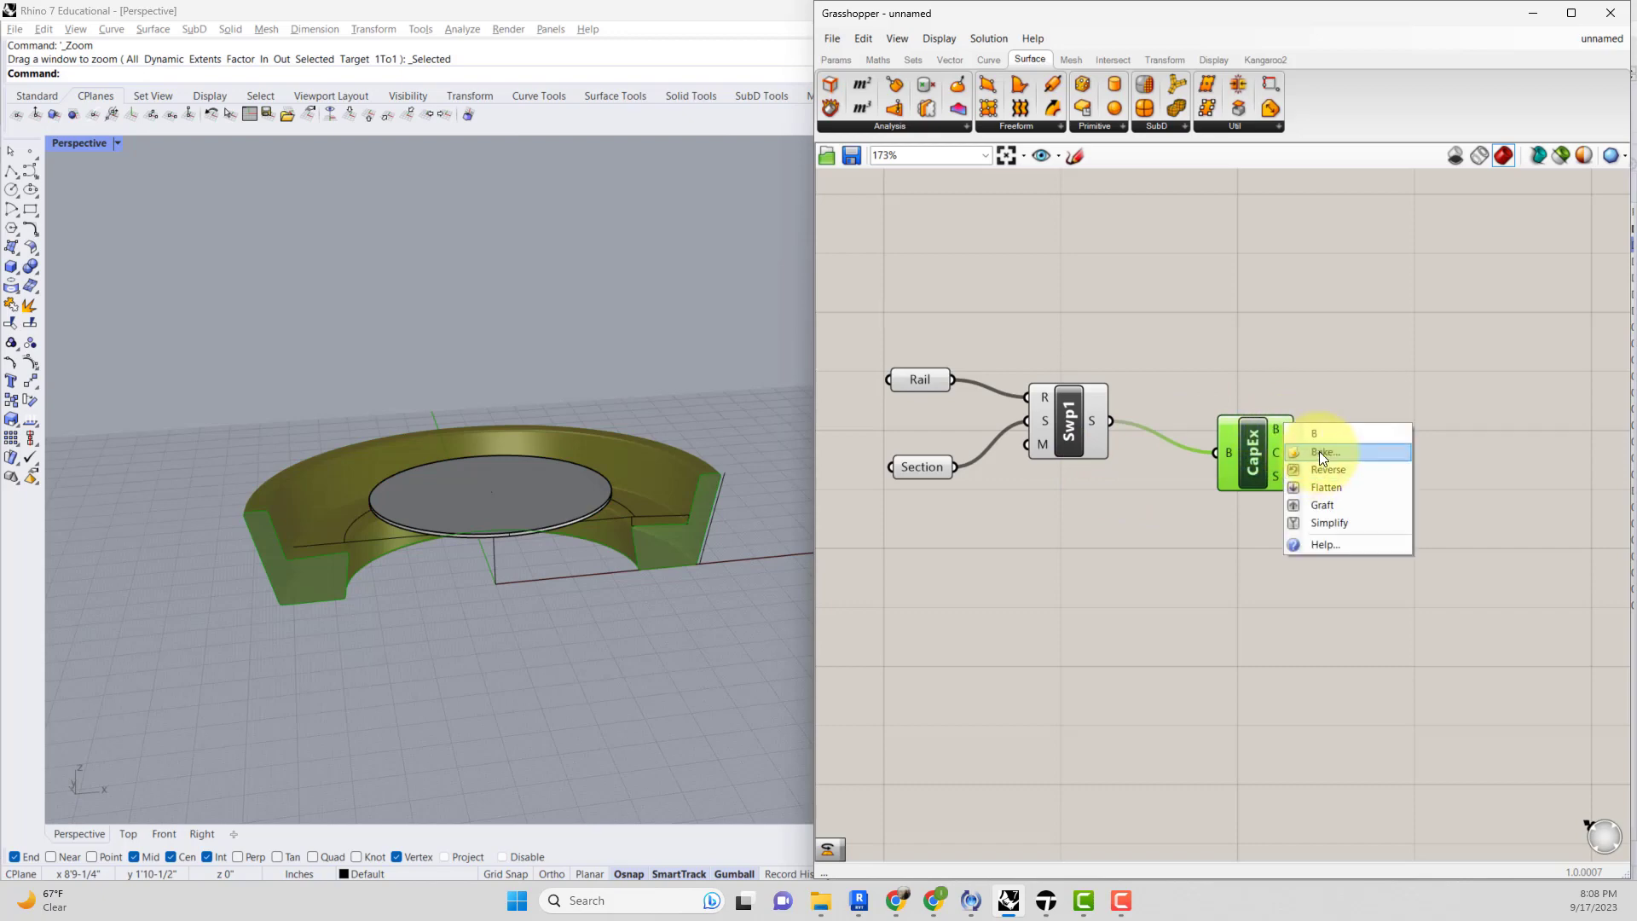
left_click(1319, 452)
left_click(1334, 607)
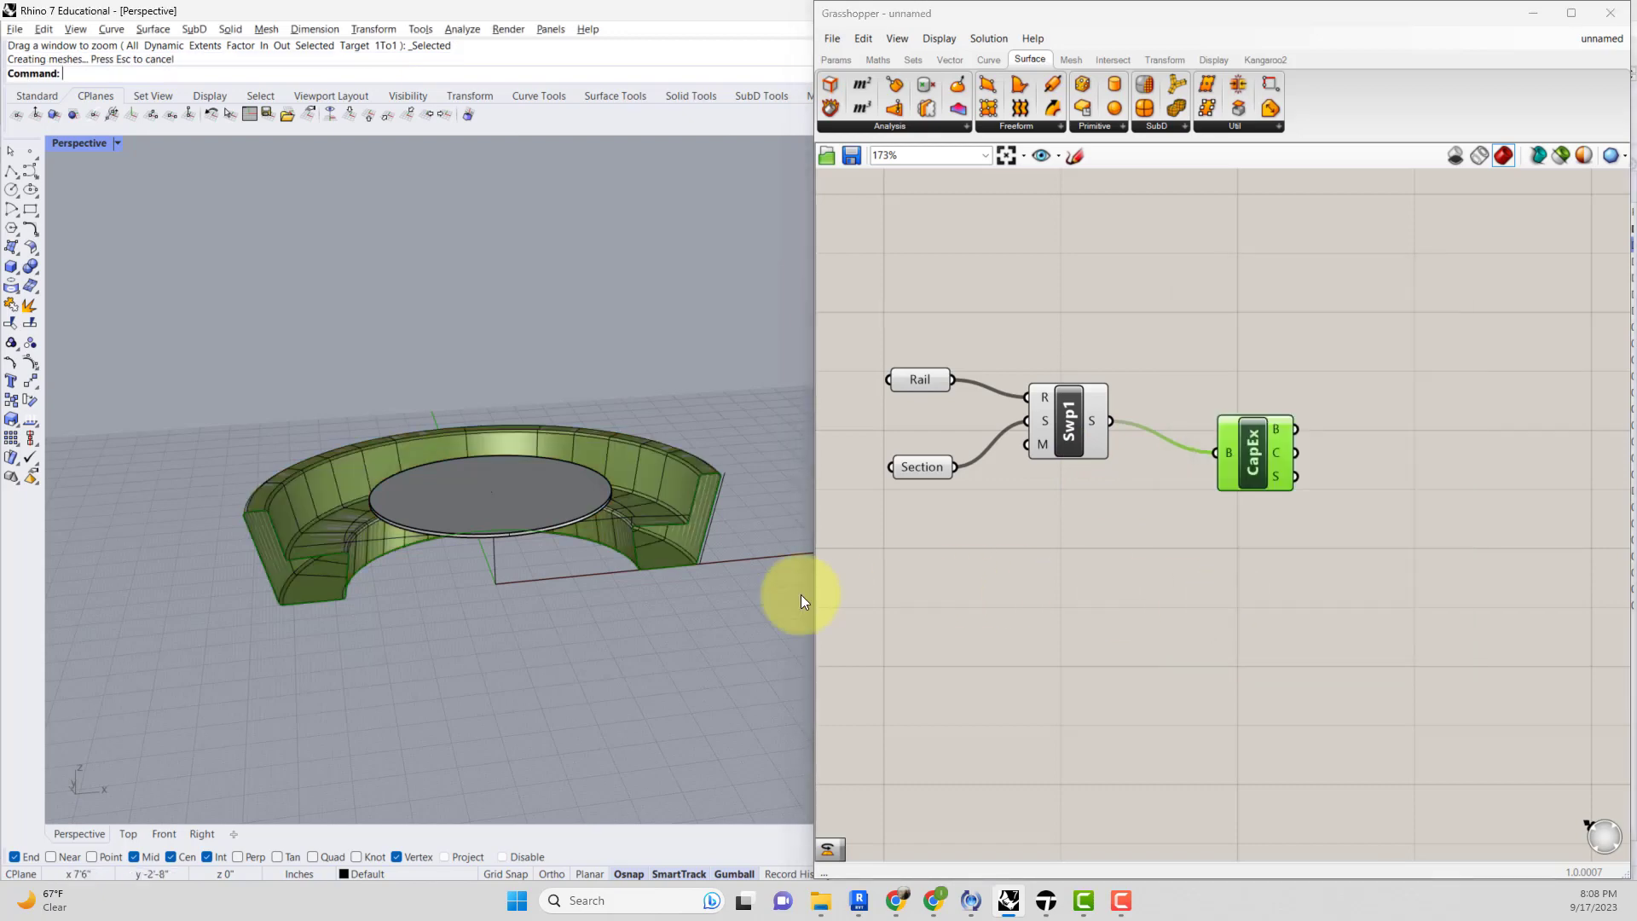
Delete the Cap Holes Ex component.
scroll(479, 557, "up", 3)
right_click_drag(479, 558, 447, 537)
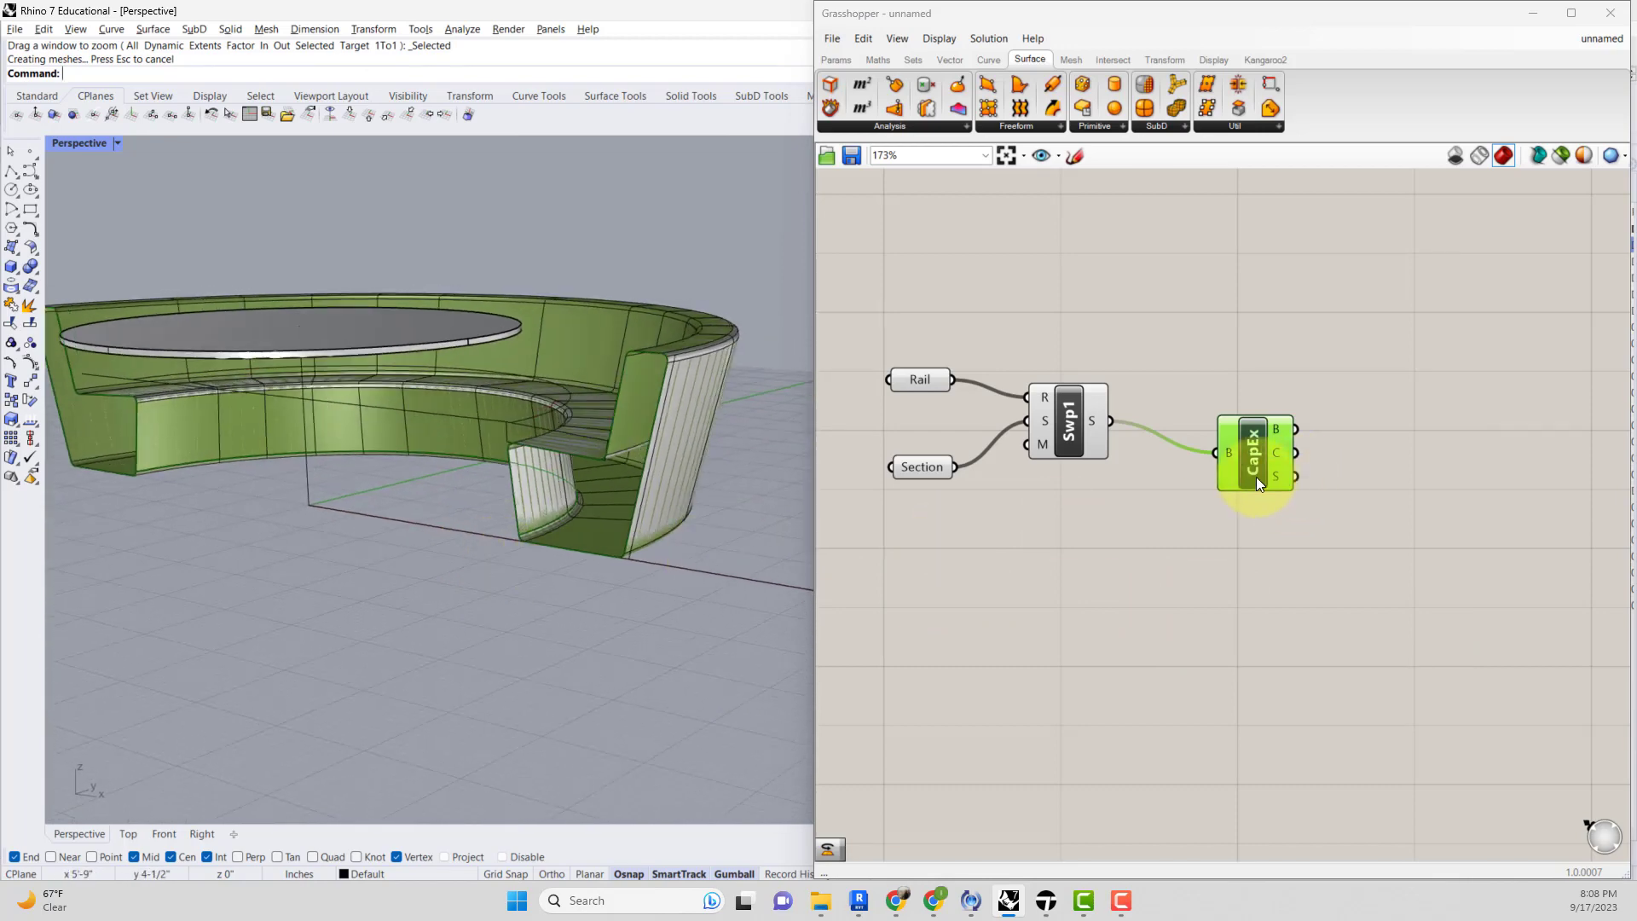
key("Delete")
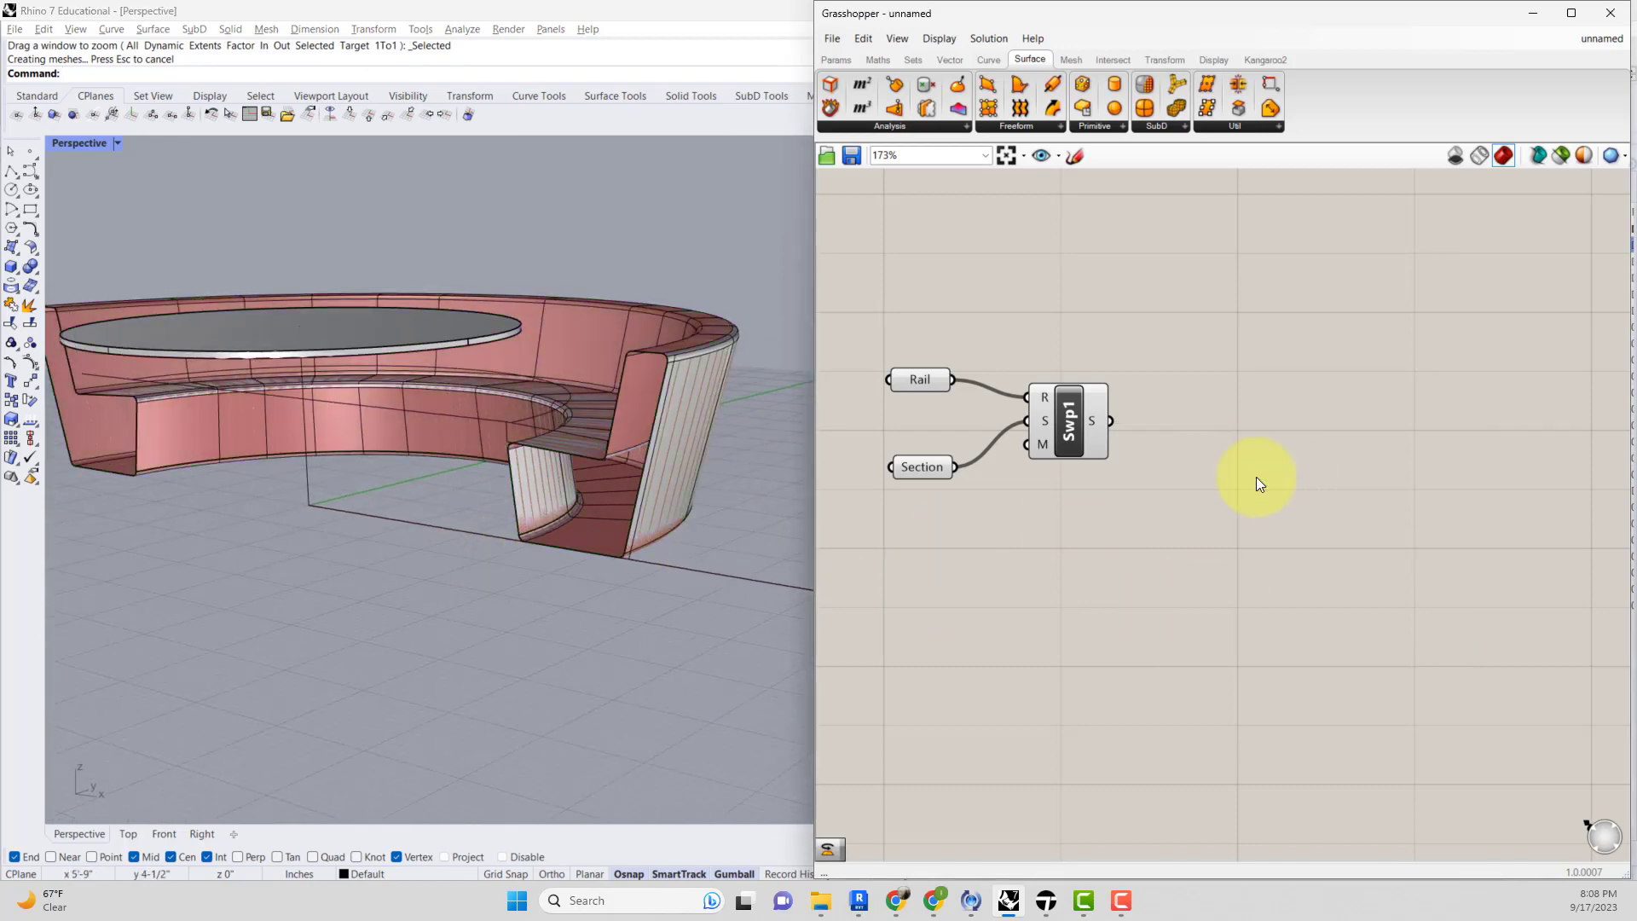
Add a Cap Holes component and connect the Sweep output to its Brep input.
double_click(1256, 477)
type("cap")
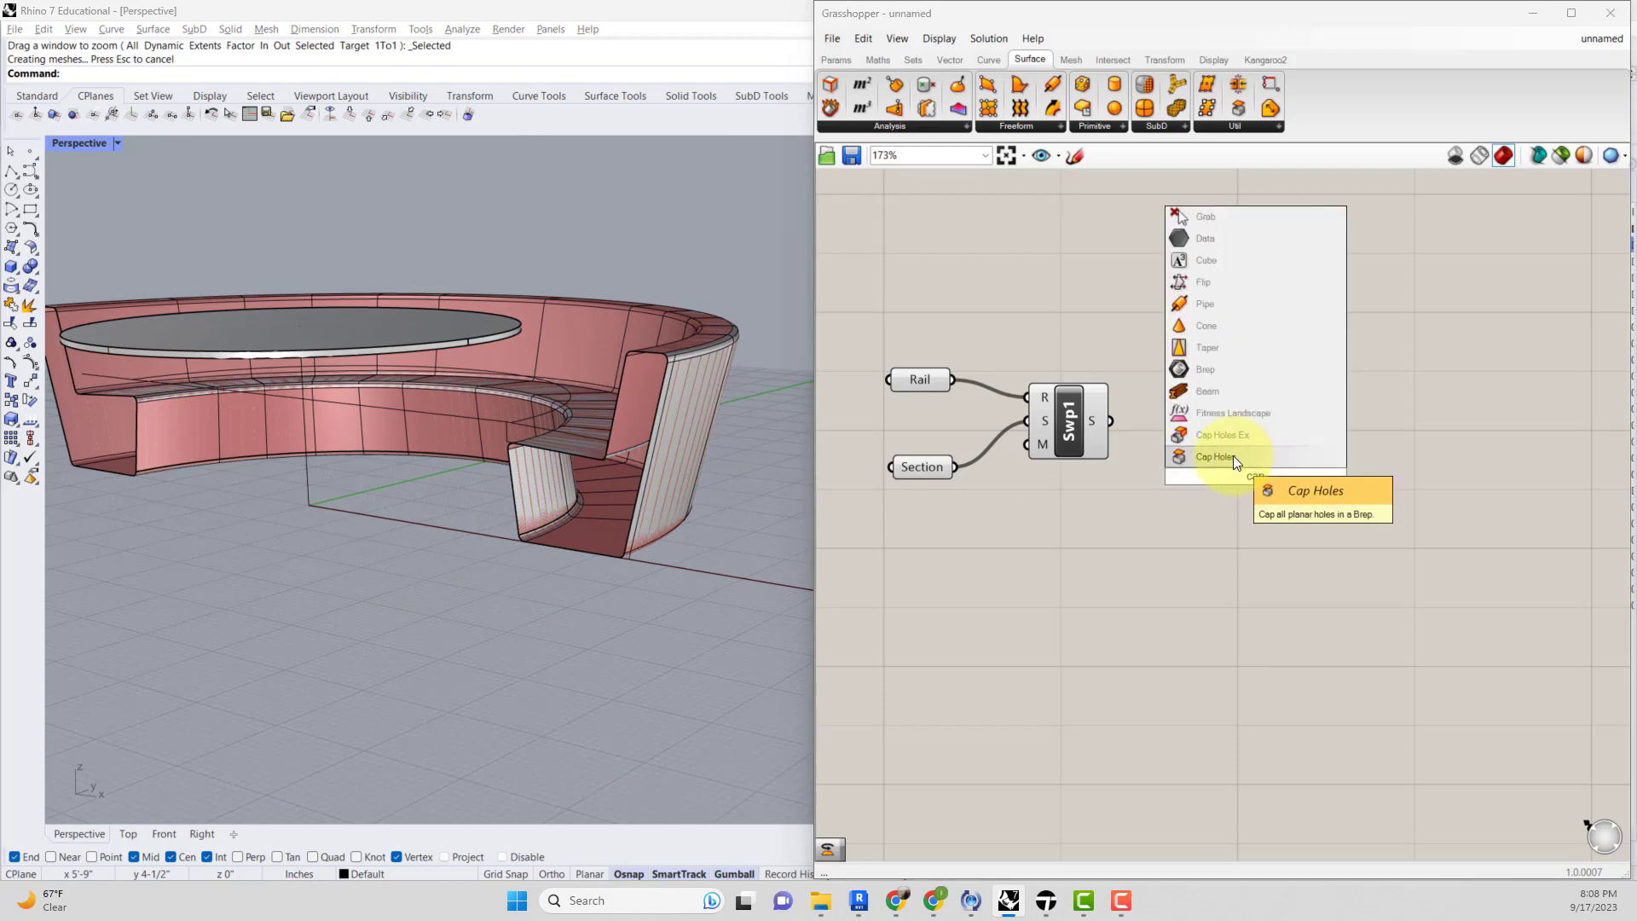
left_click(1233, 455)
left_click_drag(1109, 421, 1216, 475)
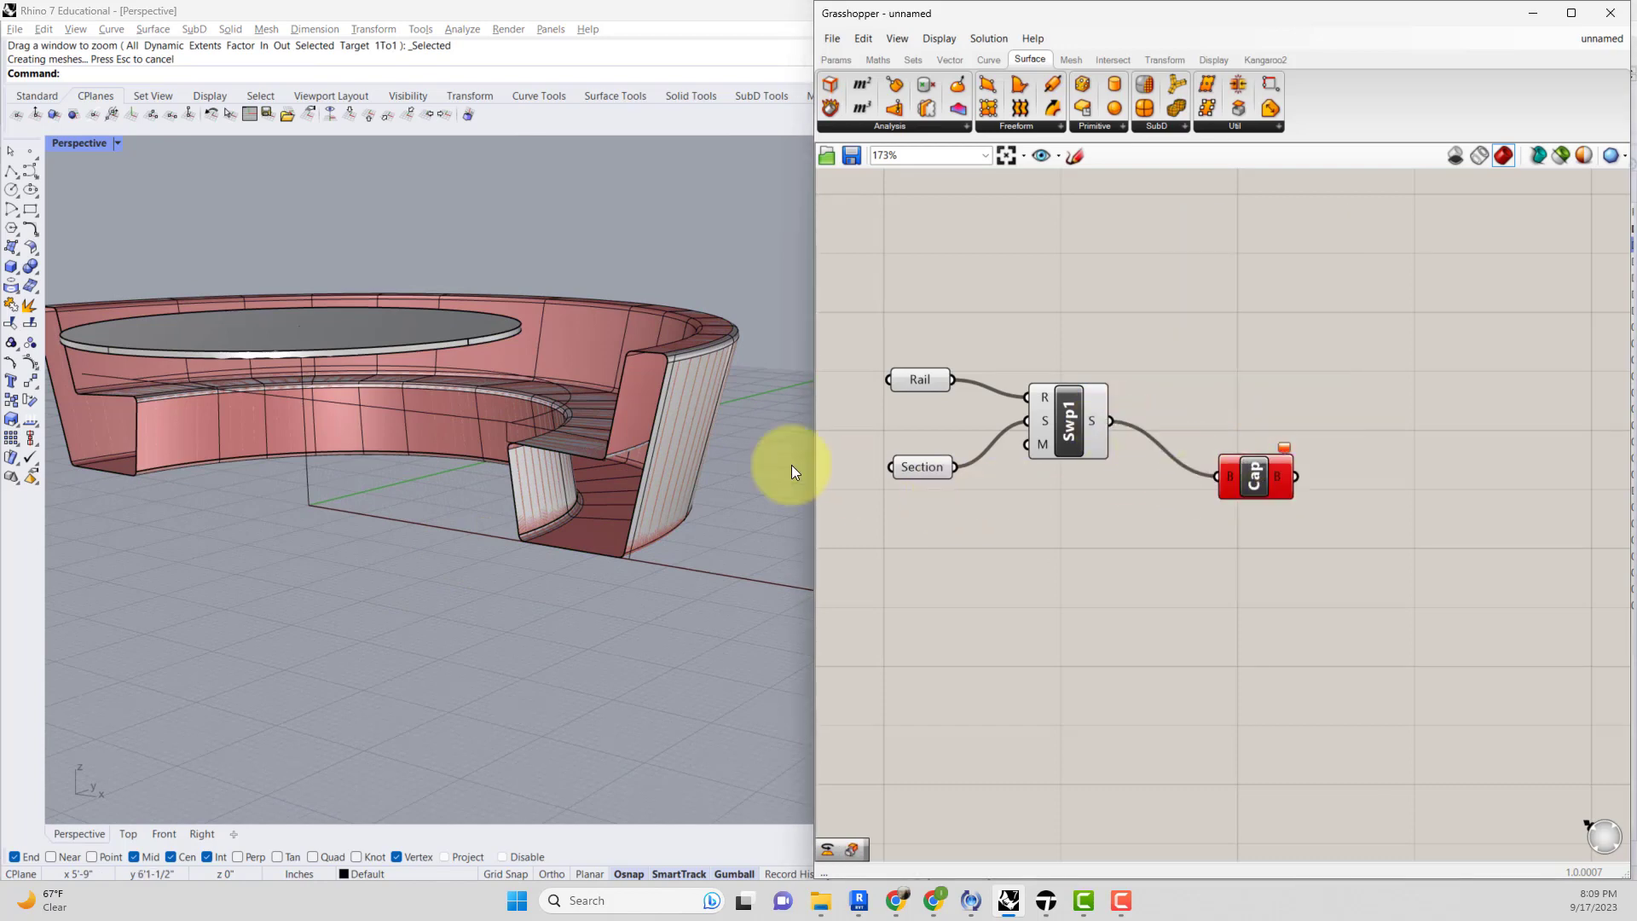
Delete the baked chair surface from the viewport.
left_click(677, 447)
key("Delete")
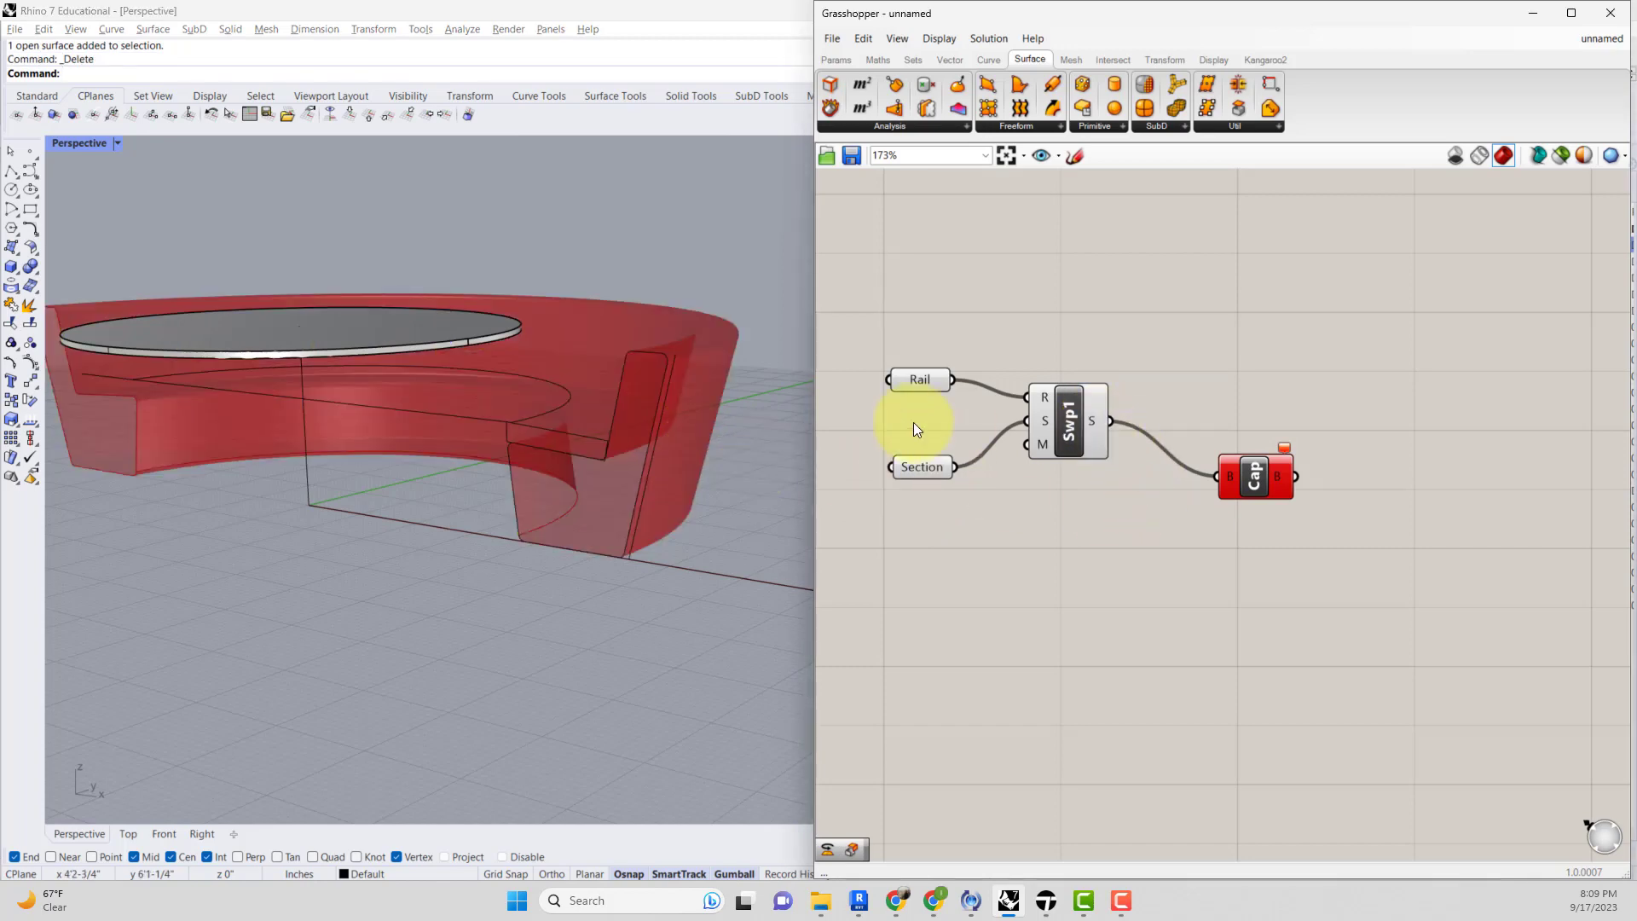
mouse_move(535, 402)
right_mouse_down()
mouse_move(524, 432)
mouse_move(514, 422)
right_mouse_up()
scroll(1098, 464, "up", 2)
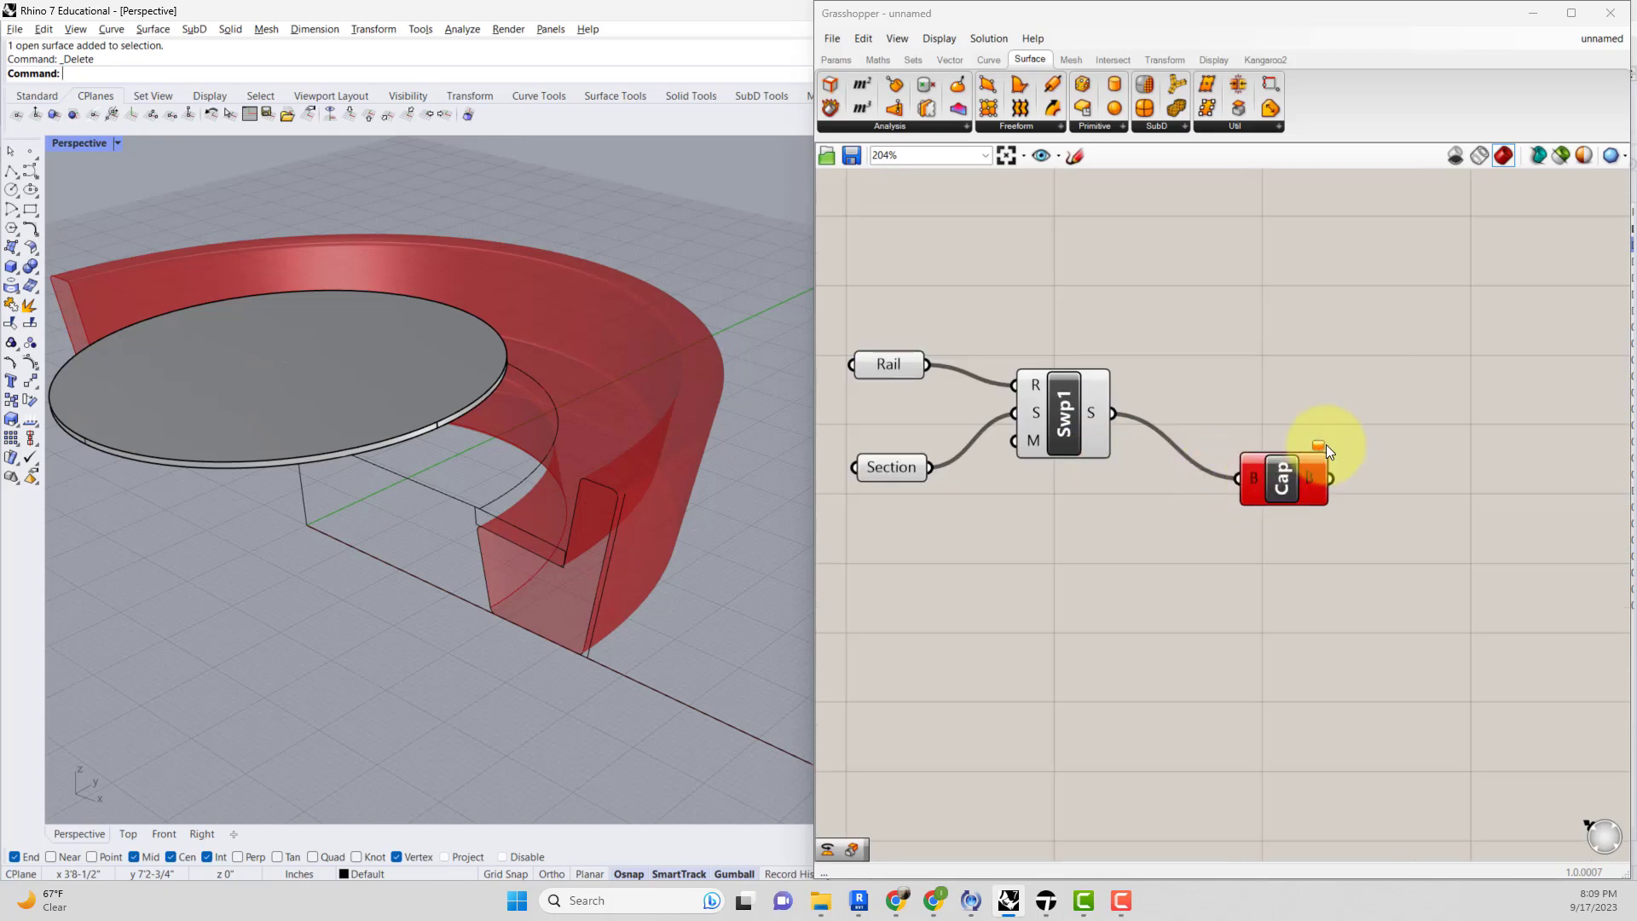
mouse_move(1322, 449)
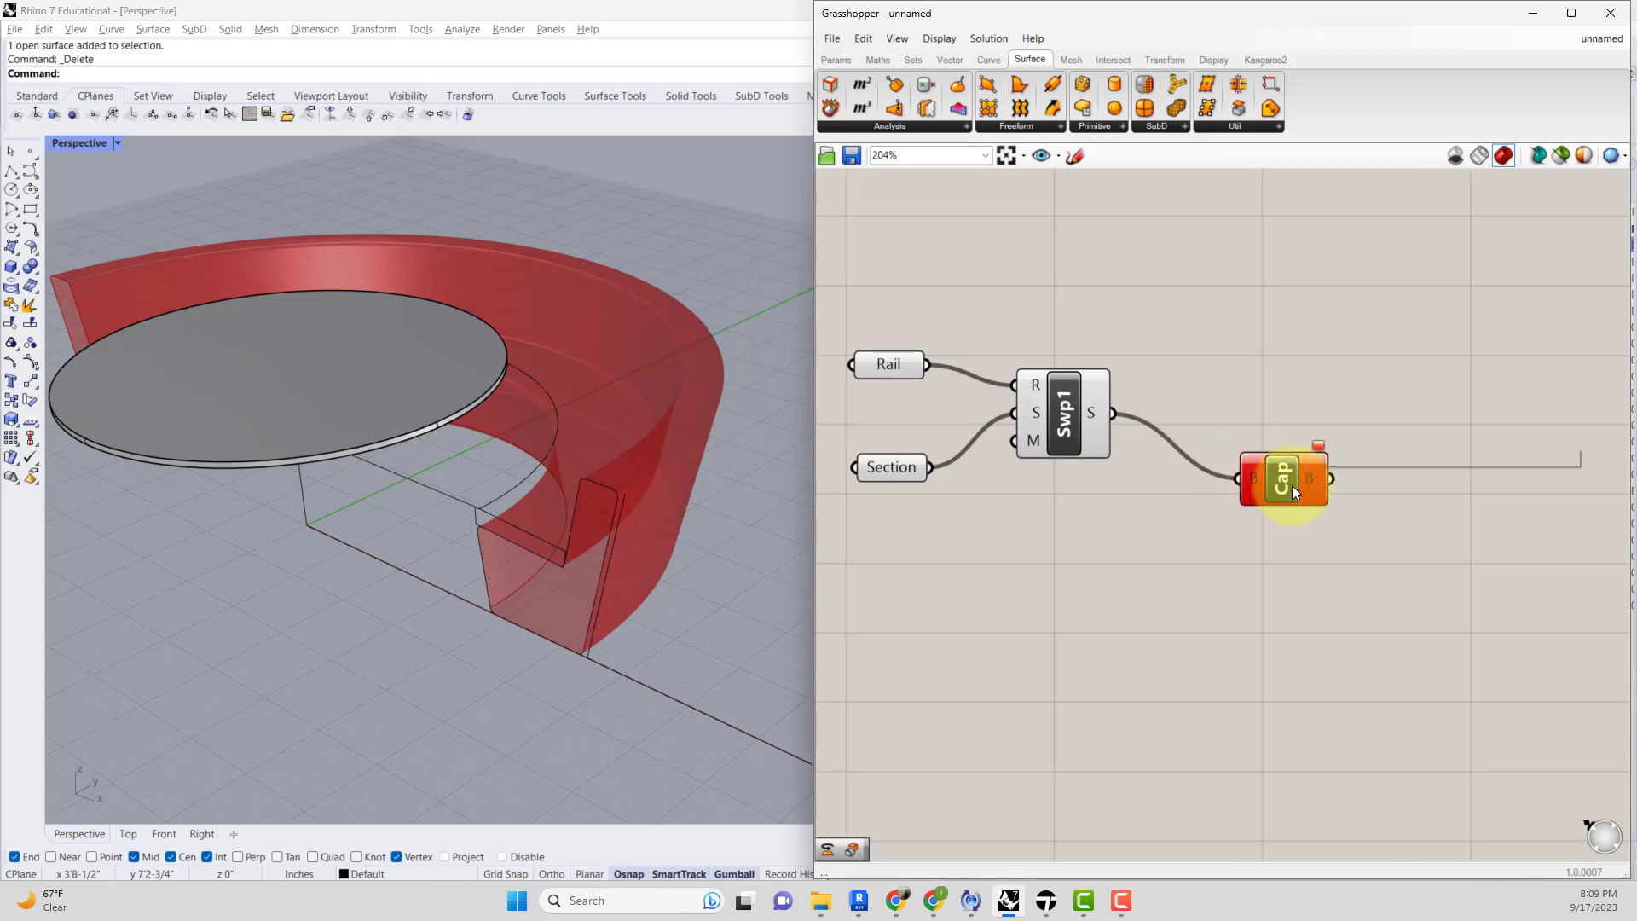
Delete the Cap Holes component from the canvas.
left_click(1271, 495)
scroll(1246, 500, "down", 2)
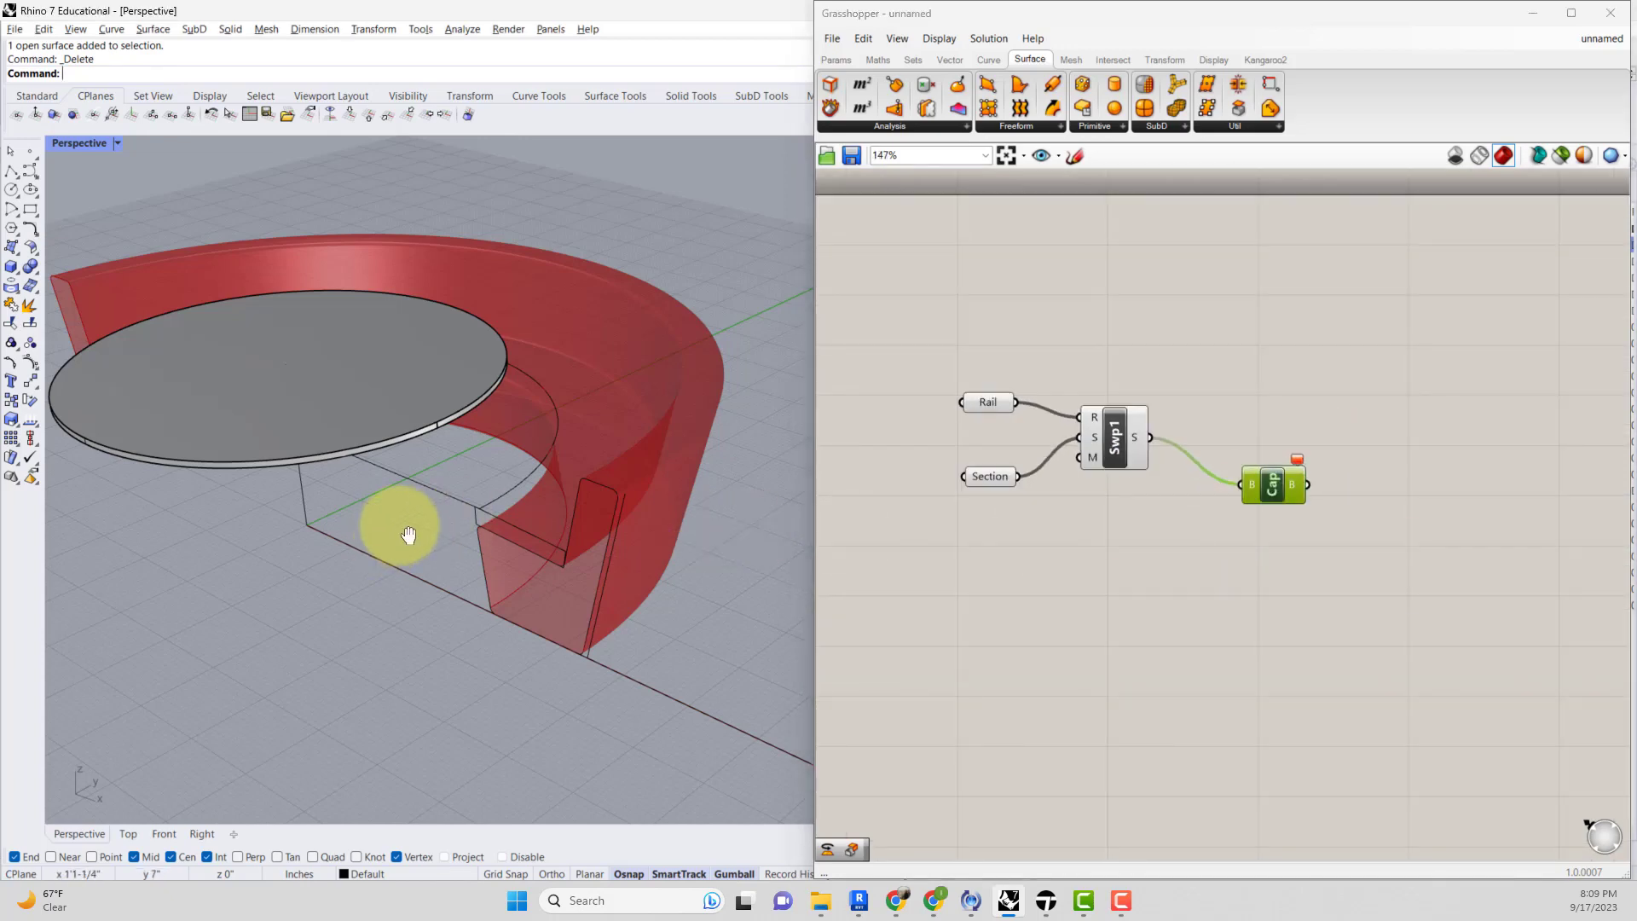
right_click_drag(395, 537, 721, 499)
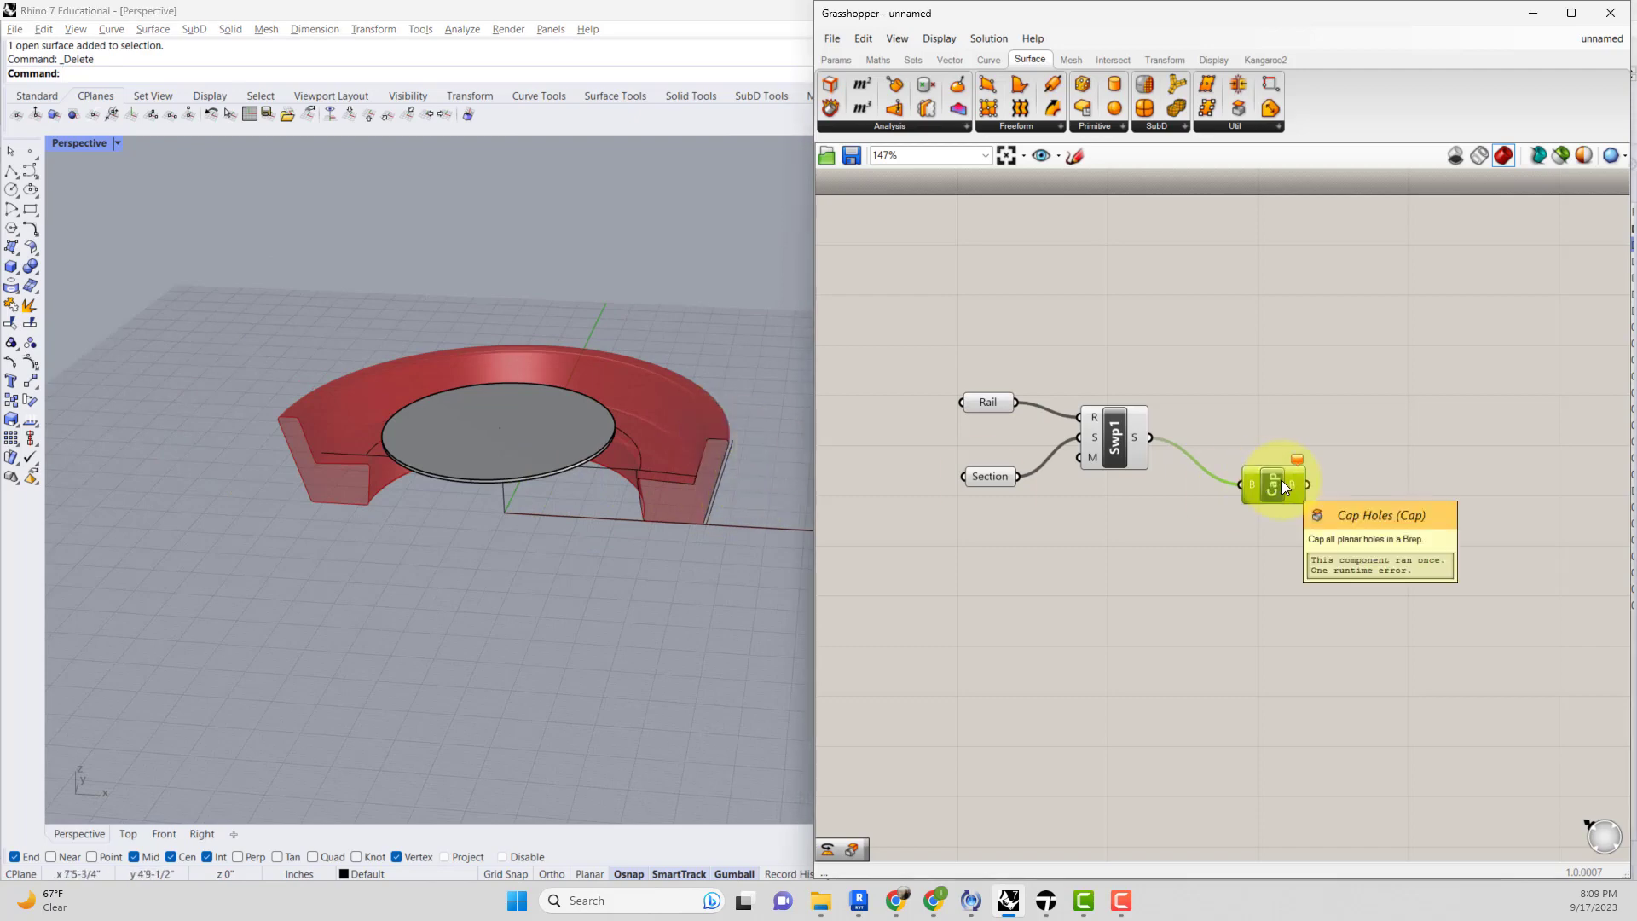
key("Delete")
Bake the Sweep component's output with the default attributes.
left_click(1113, 436)
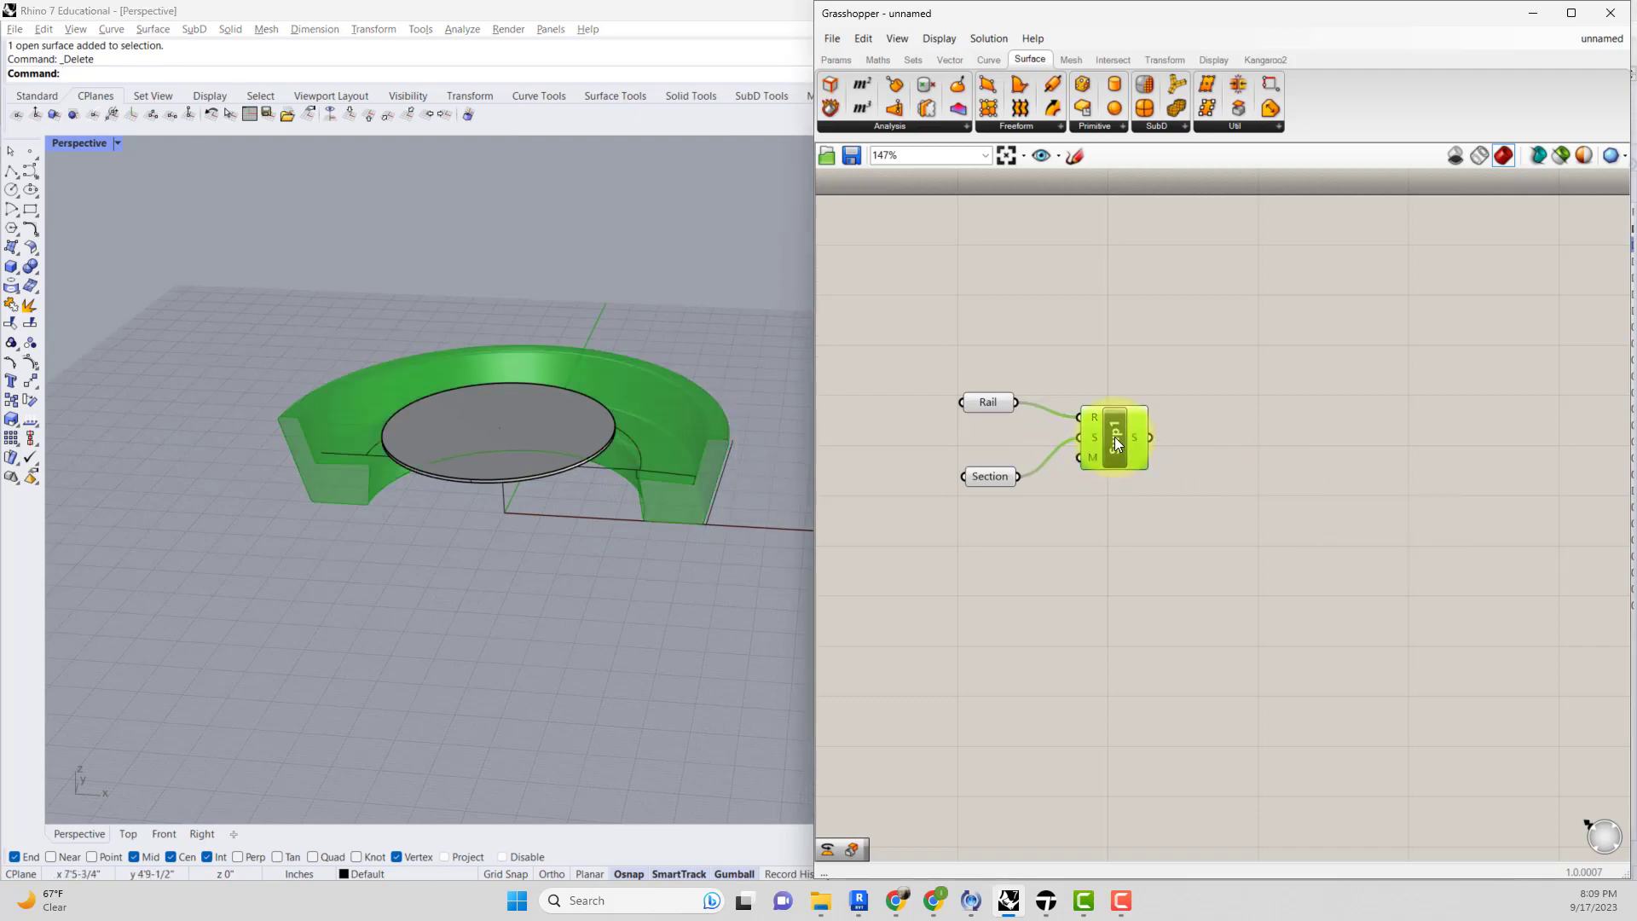
right_click(1113, 437)
left_click(1138, 500)
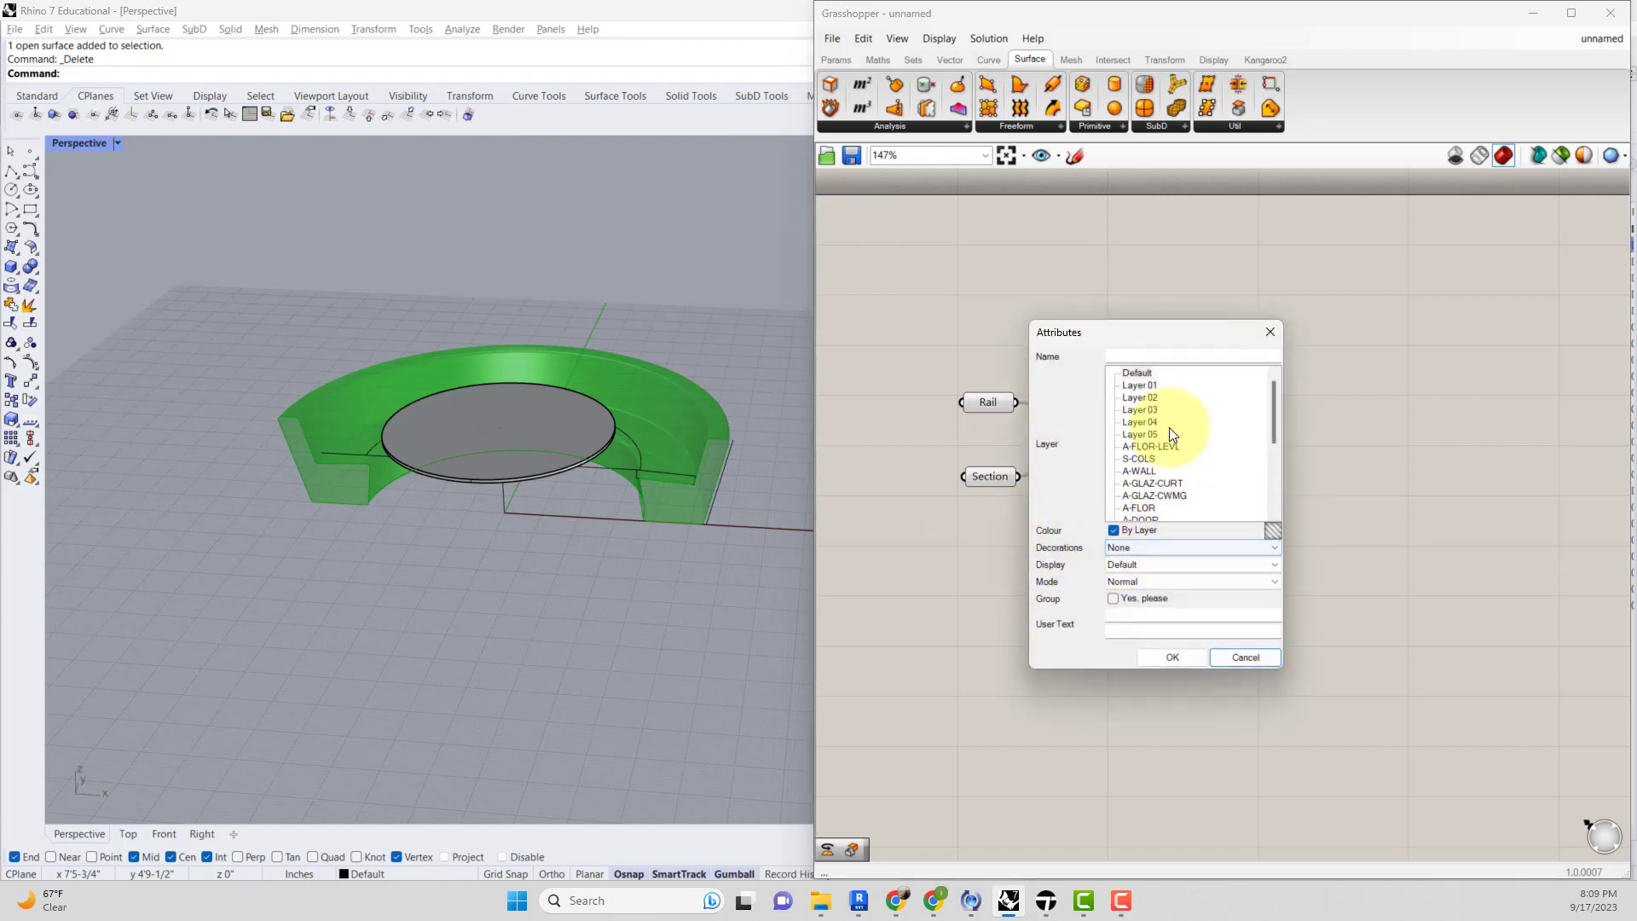
left_click(1146, 655)
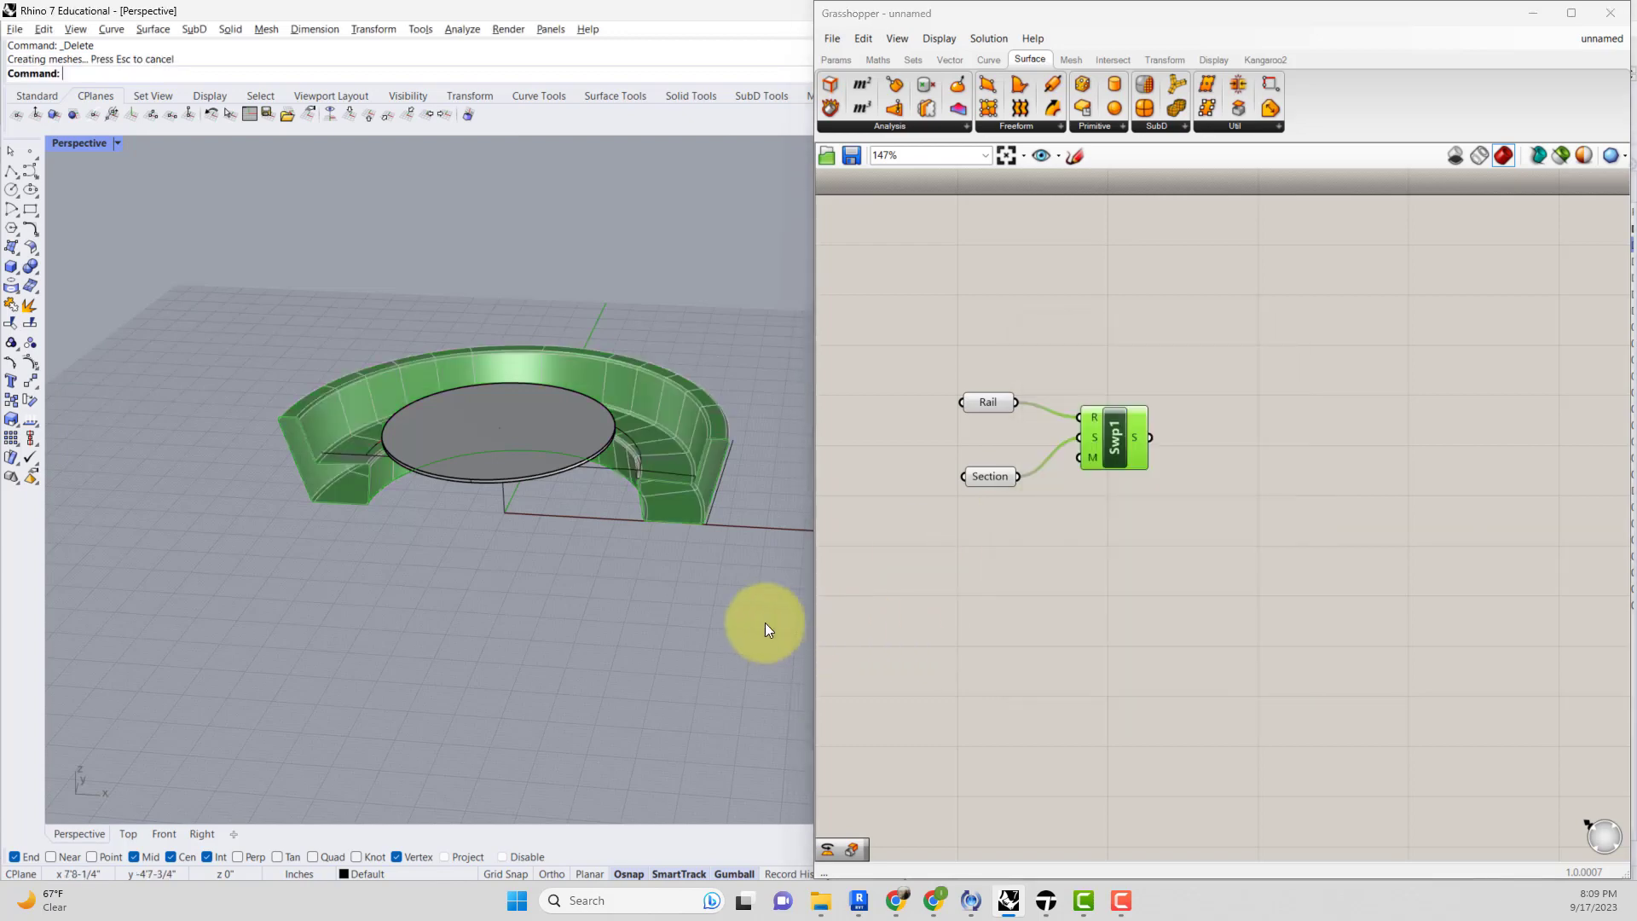
Try to cap the baked sweep surface with the Cap command.
left_click(677, 433)
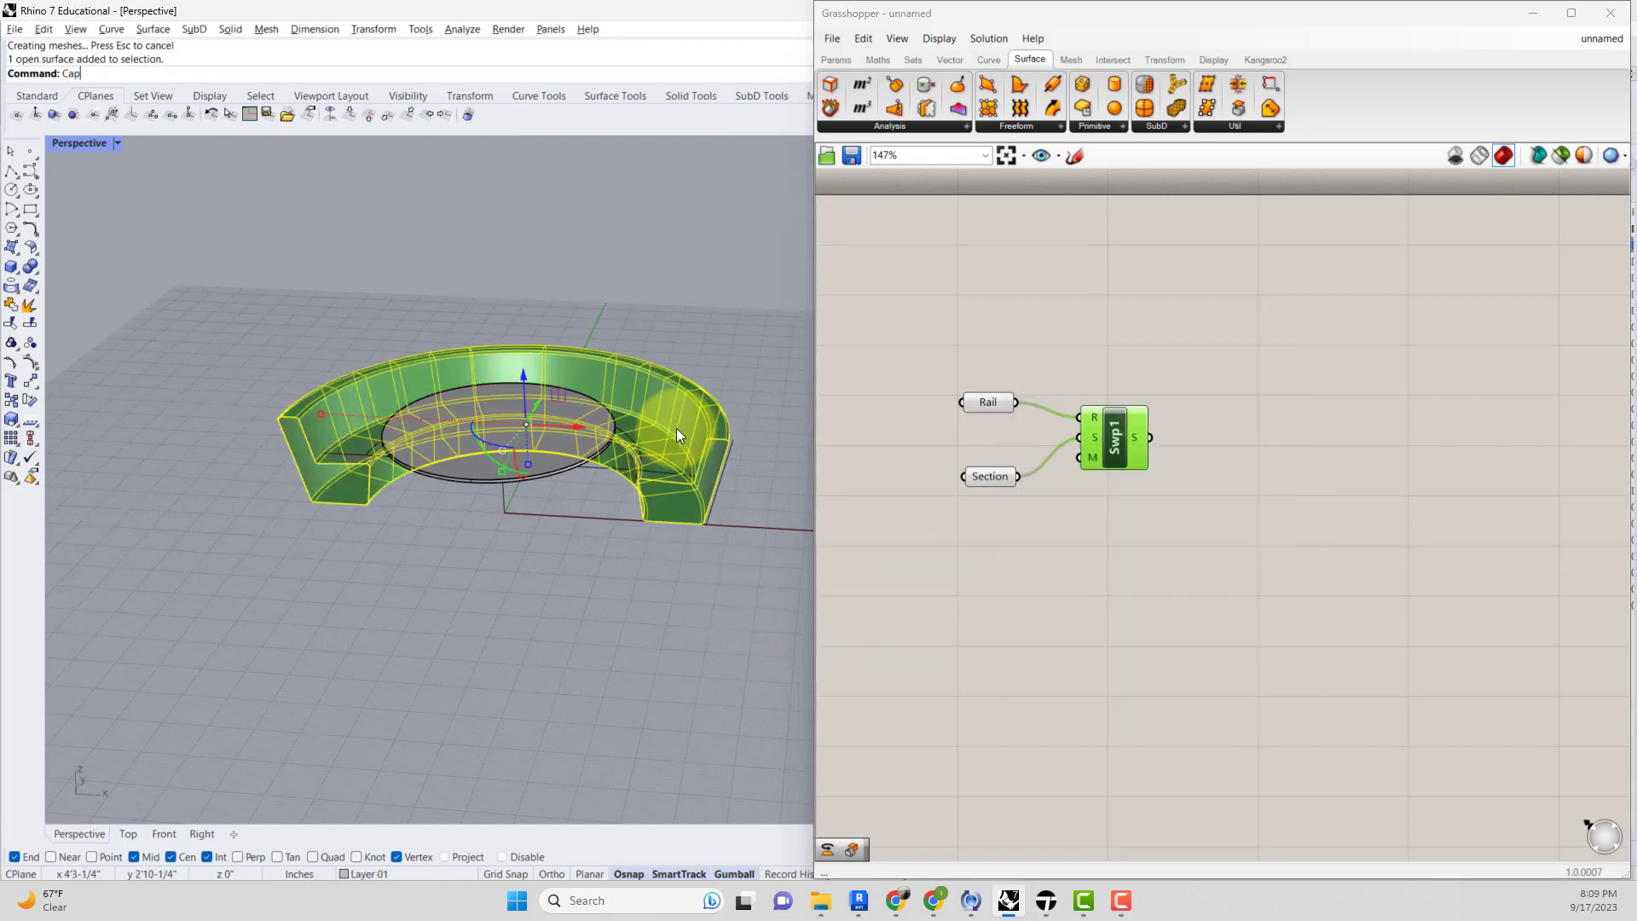
type("Cap")
key("Return")
Undo the Grasshopper bake and the preceding curve extension.
left_click(596, 507)
scroll(667, 503, "up", 3)
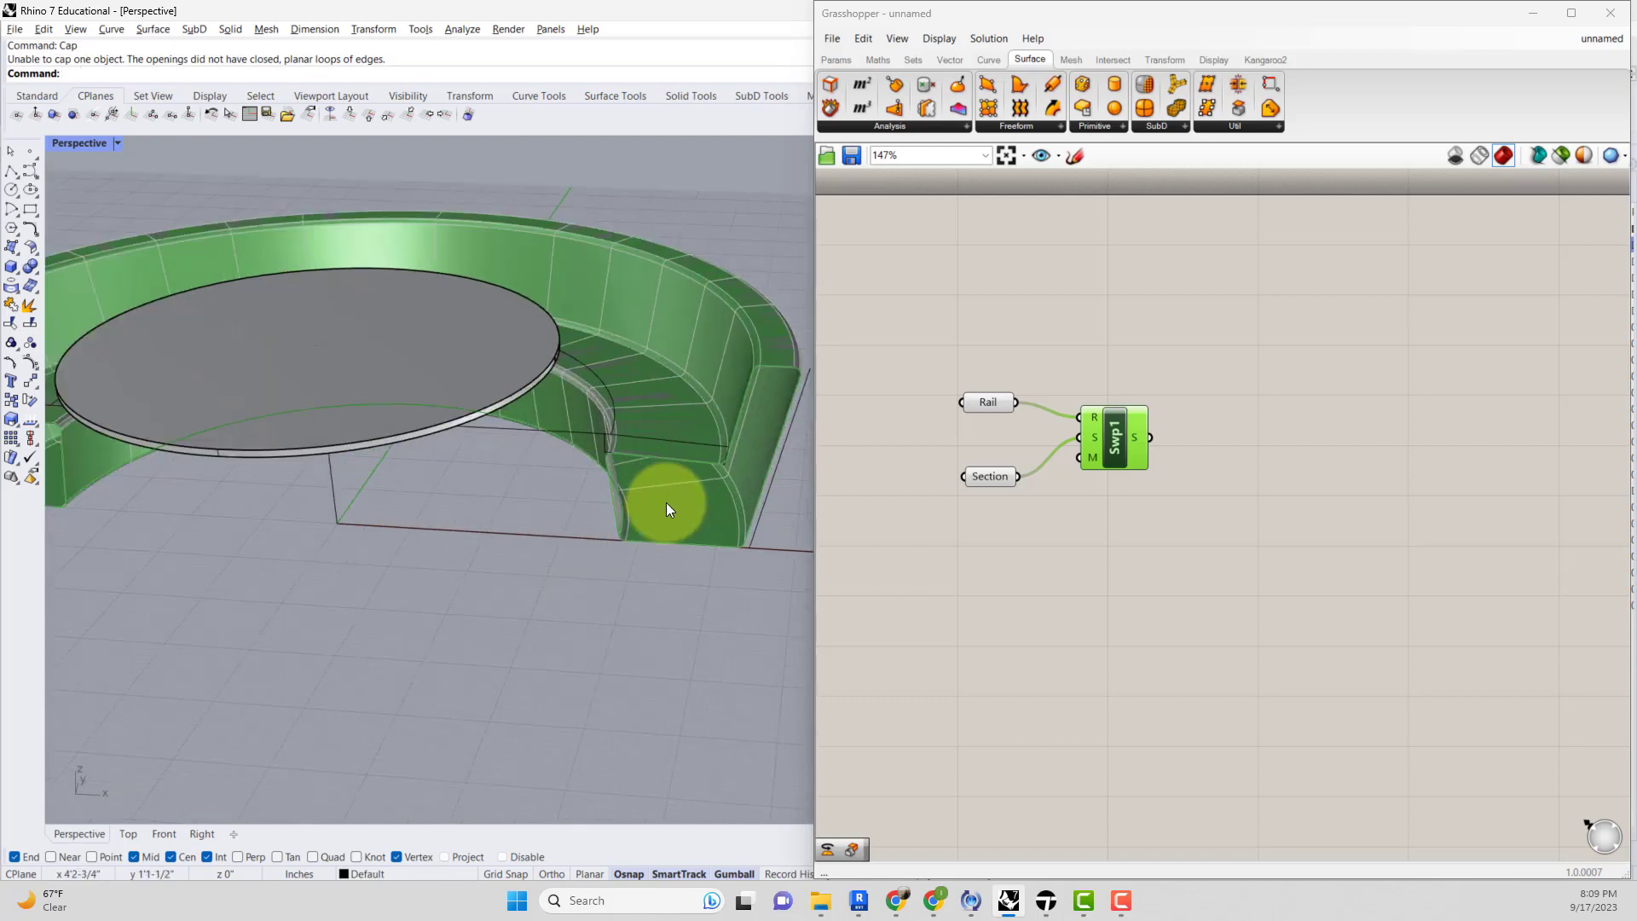
scroll(674, 503, "up", 2)
right_click_drag(679, 501, 559, 468)
scroll(561, 469, "down", 4)
left_click(1185, 501)
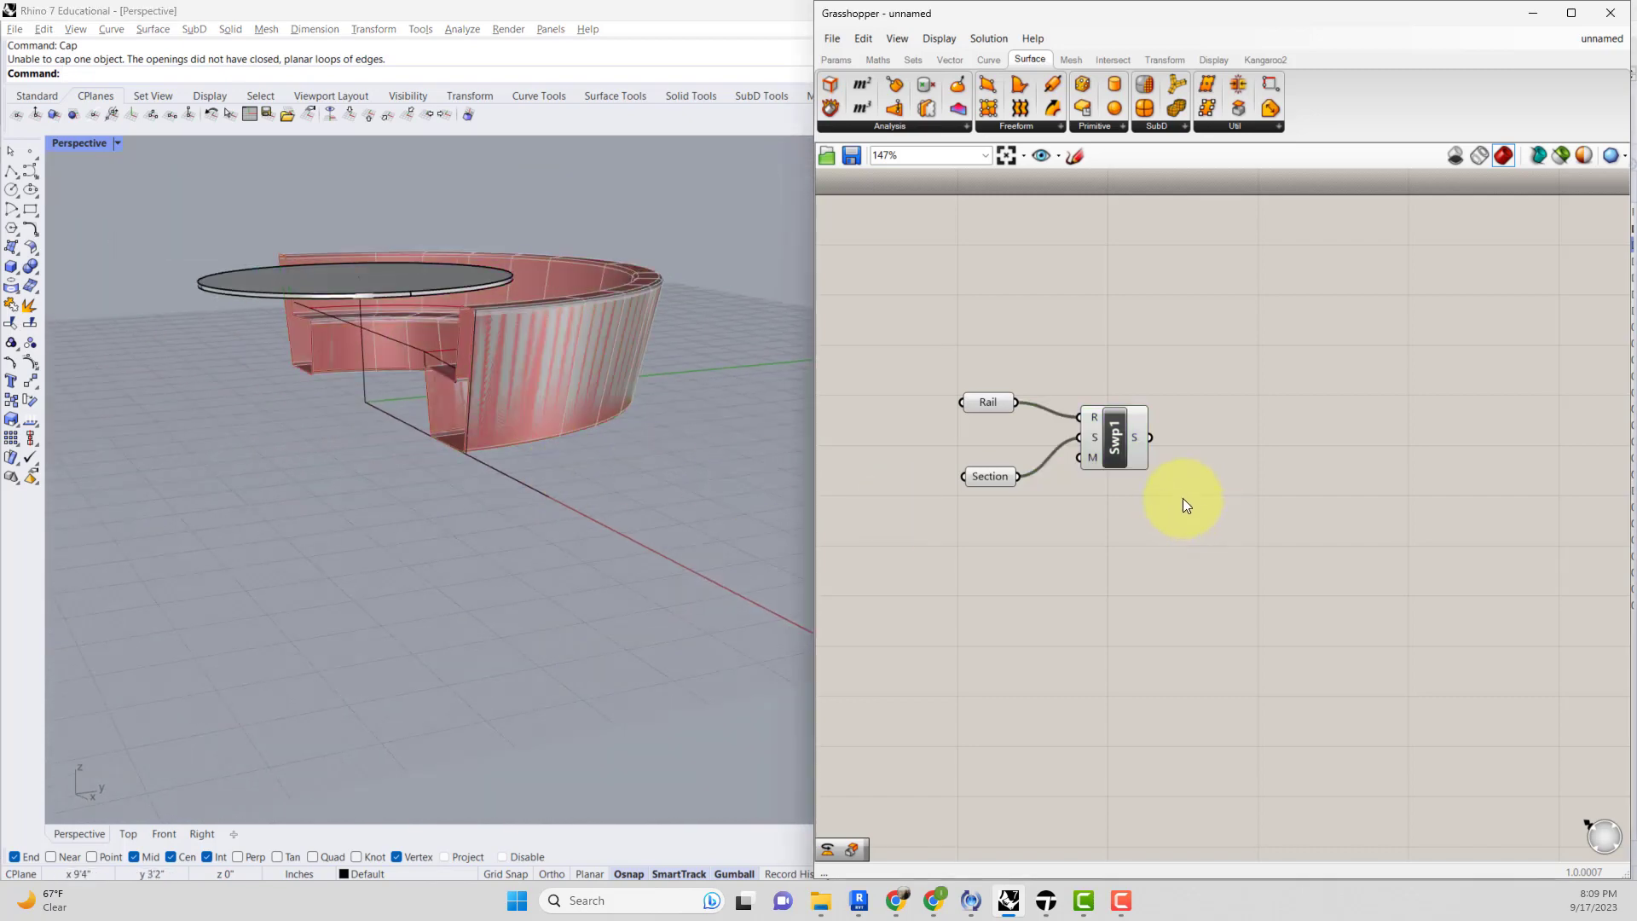
left_click(654, 465)
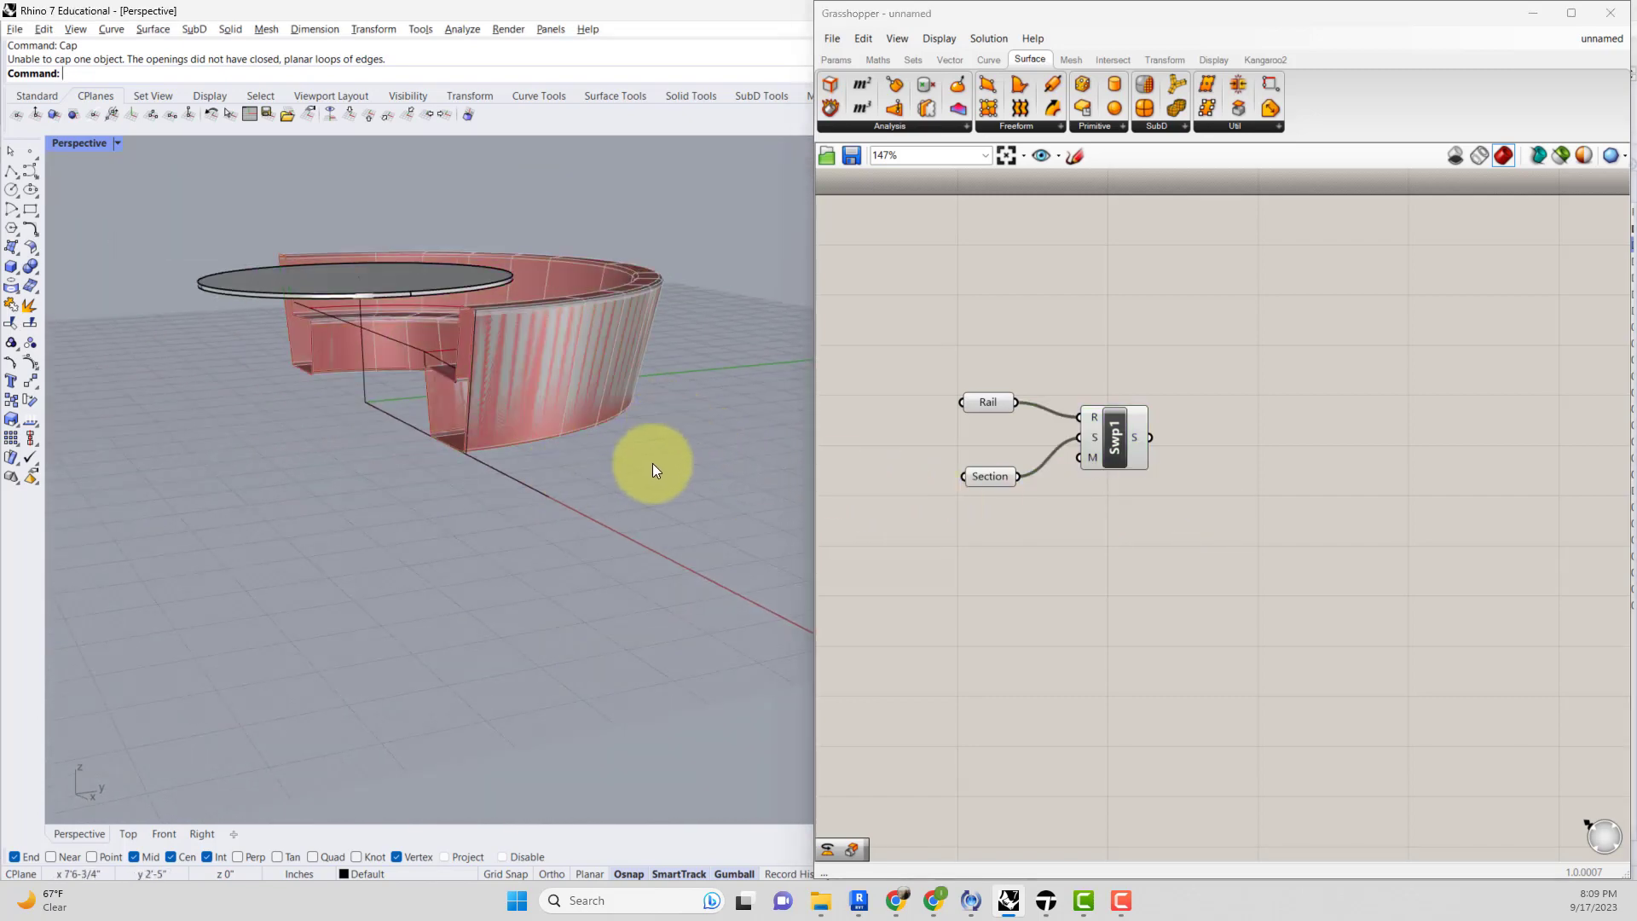
key("ctrl+z")
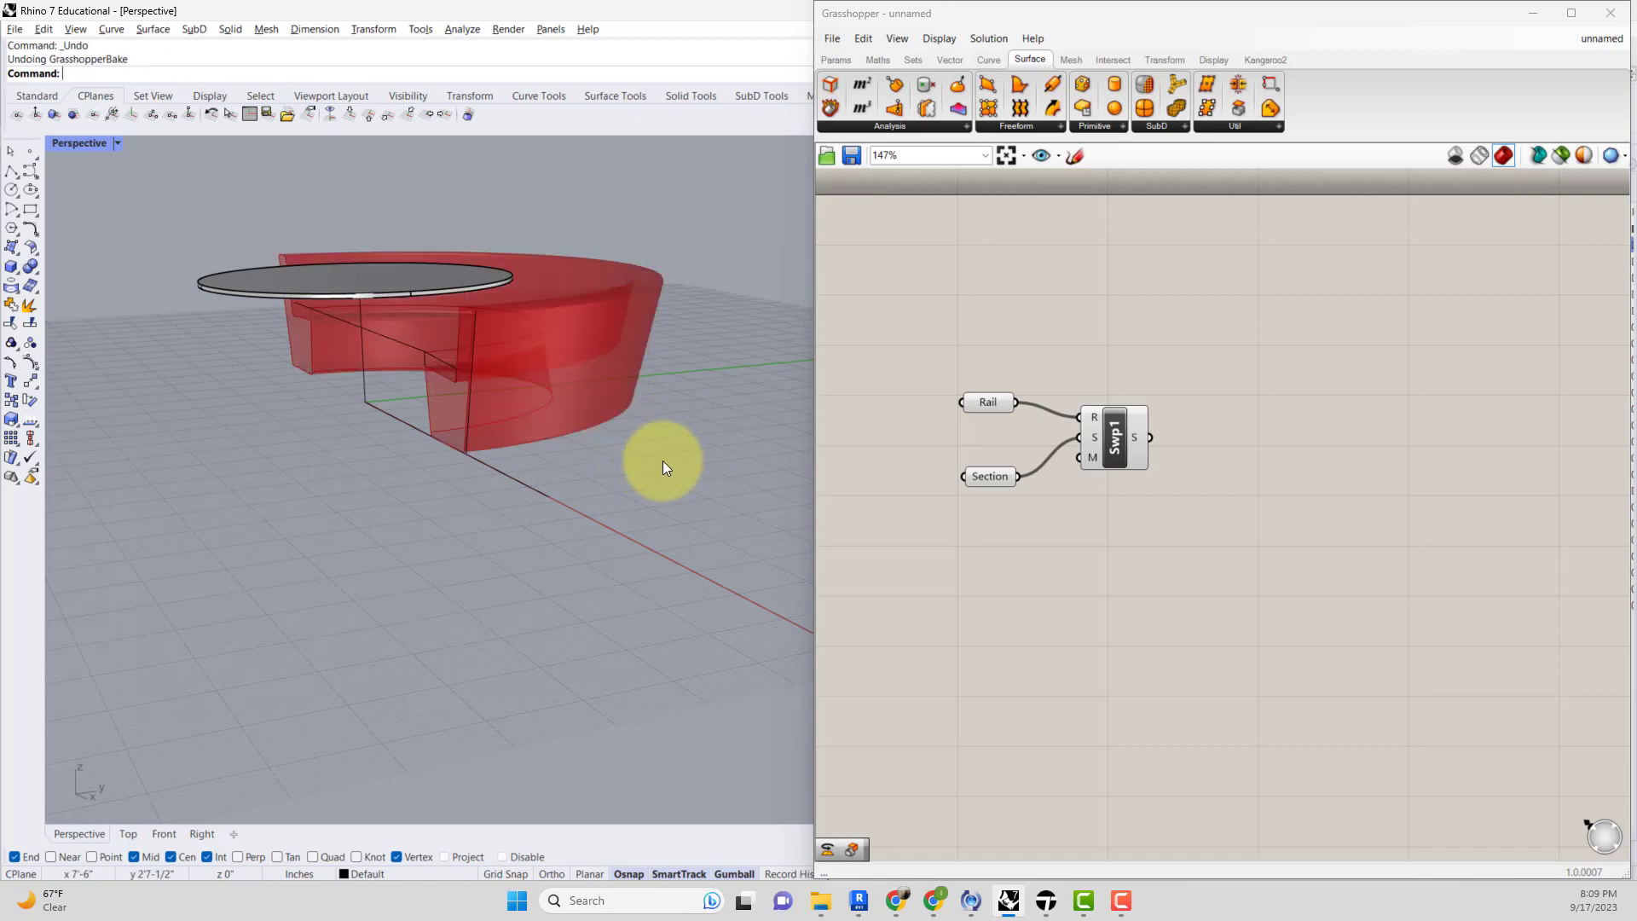
key("ctrl+y")
key("ctrl+z")
key("ctrl+z")
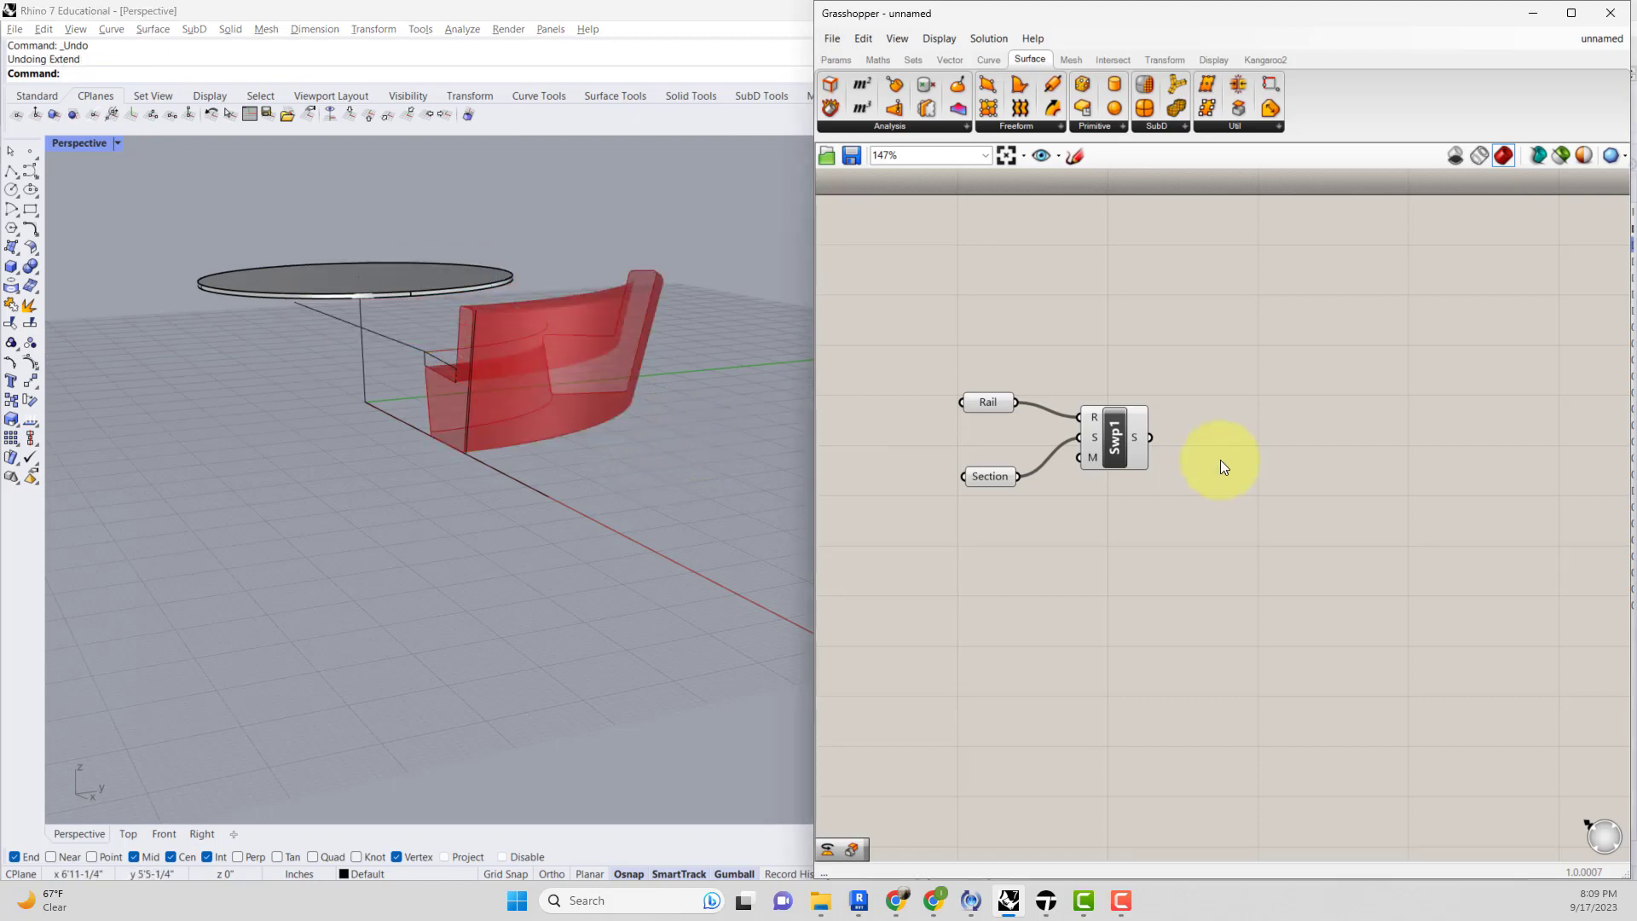
Add a Cap Holes Ex component and connect the Sweep output to its Brep input.
double_click(1220, 458)
type("cap")
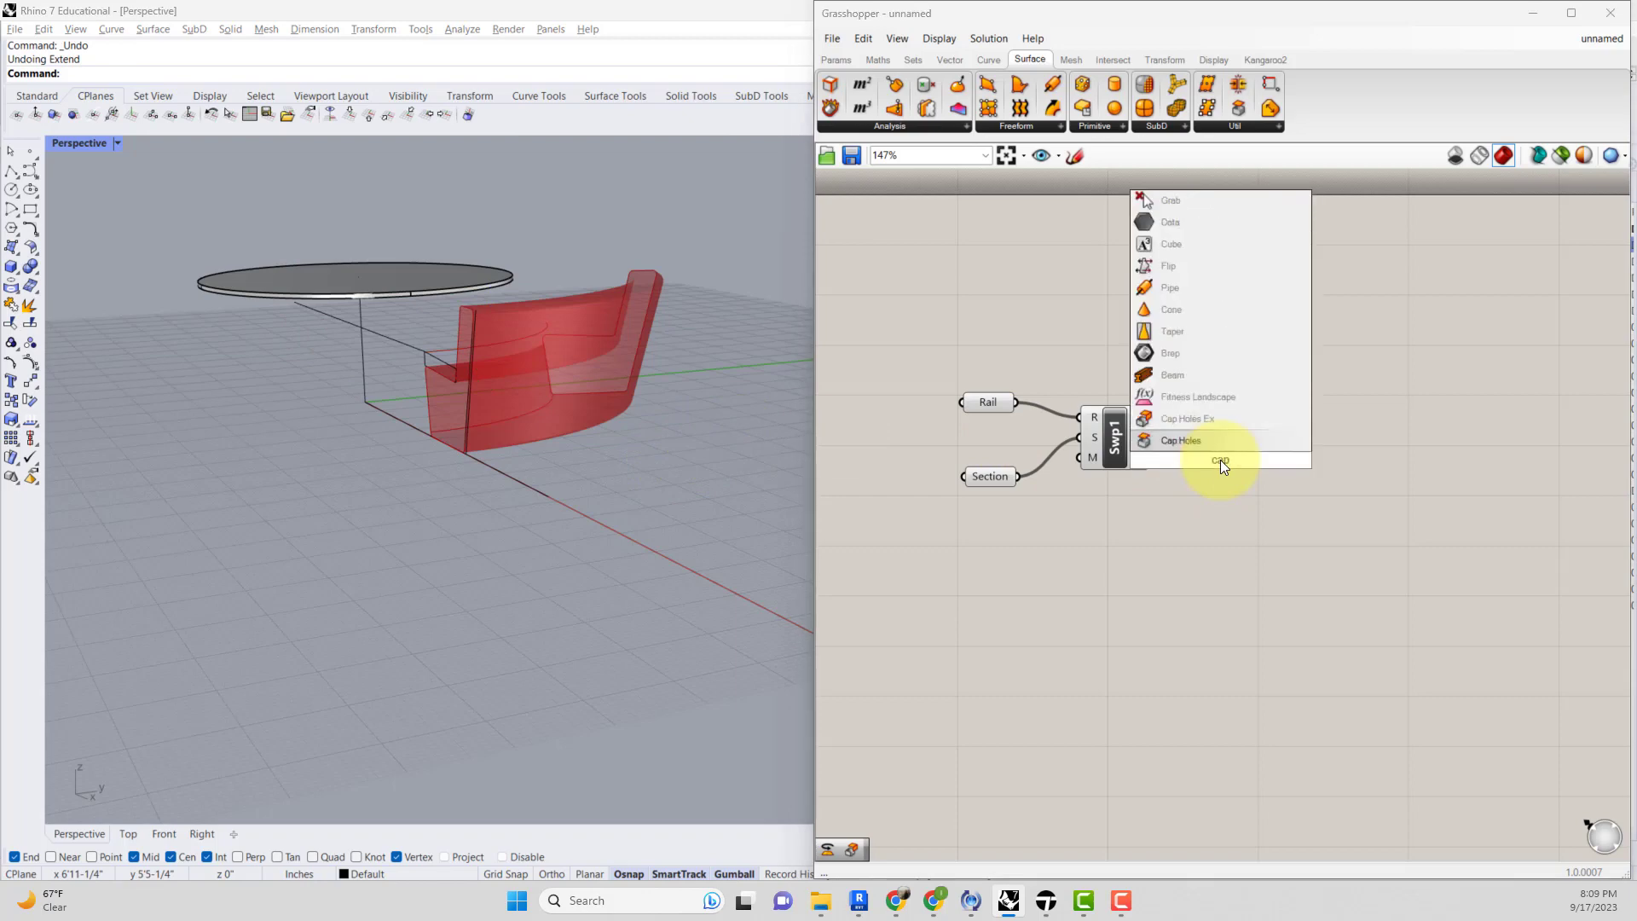
left_click(1228, 415)
left_click_drag(1179, 457, 1193, 462)
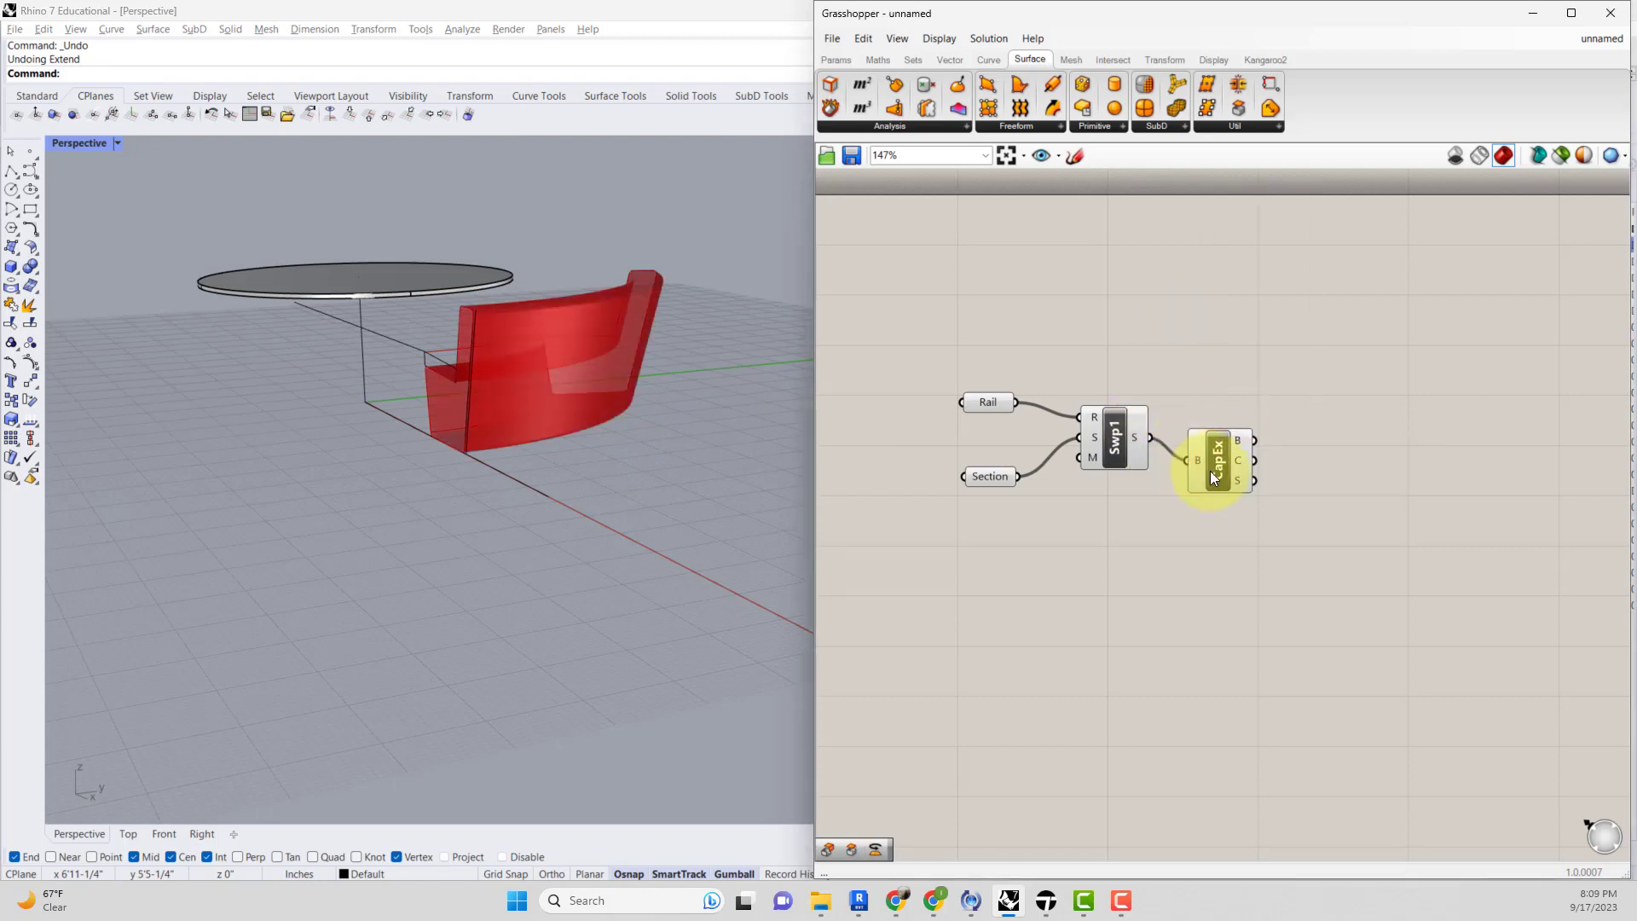
left_click(1213, 471)
right_click_drag(636, 430, 617, 498)
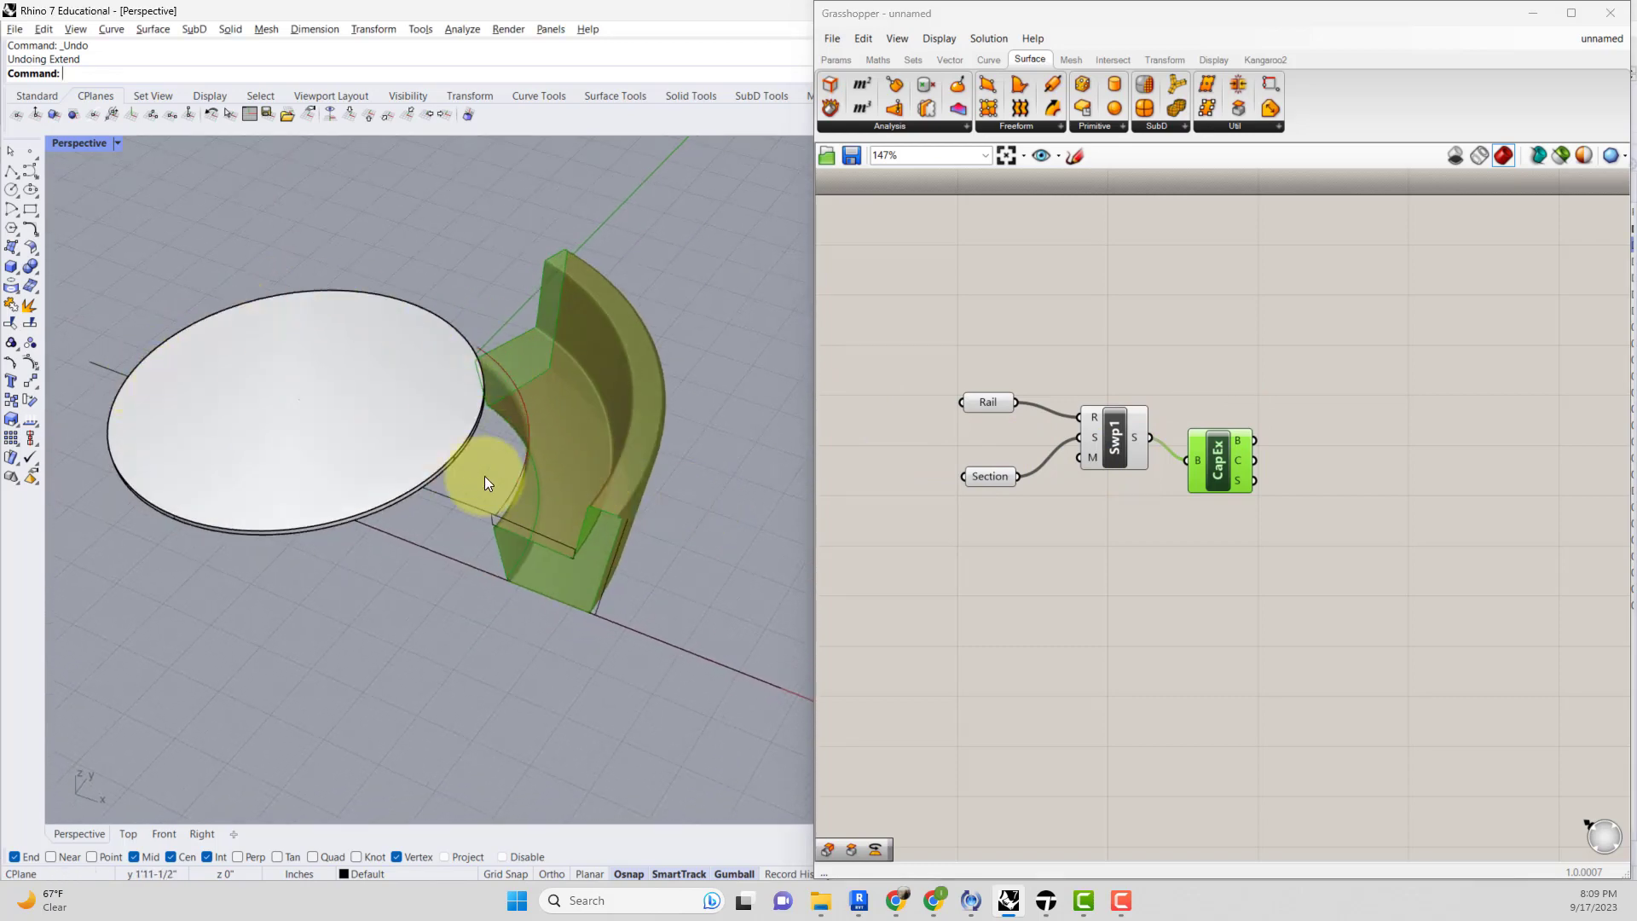
left_click(1168, 495)
Bake the Cap Holes Ex component's output onto Layer 01.
left_click(1226, 471)
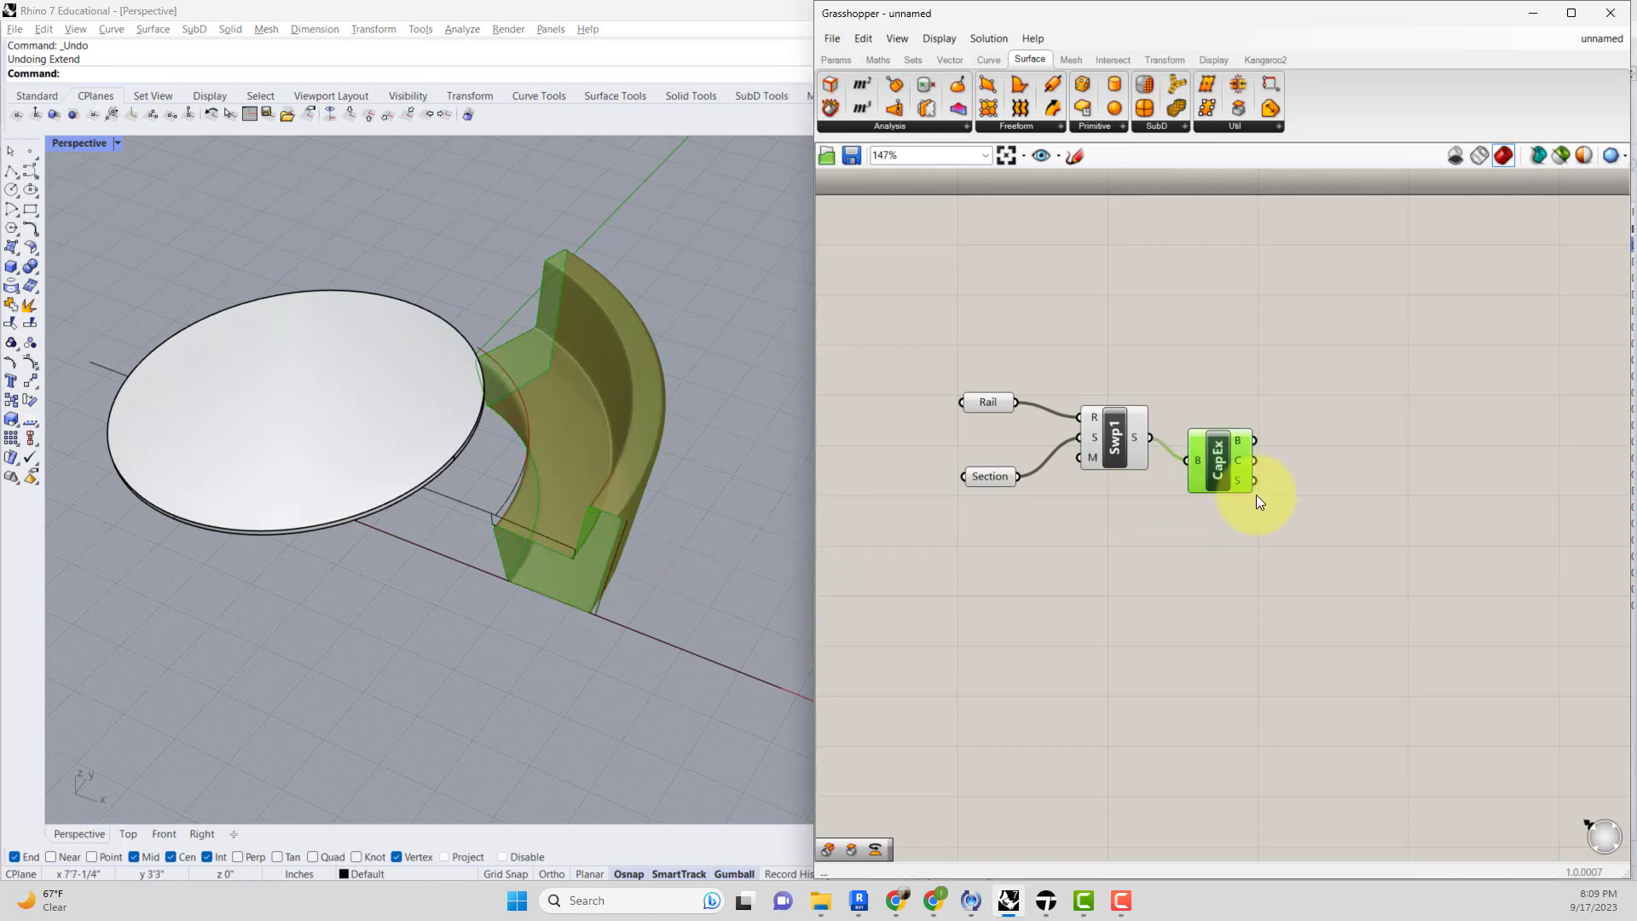
right_click(1221, 459)
left_click(1228, 523)
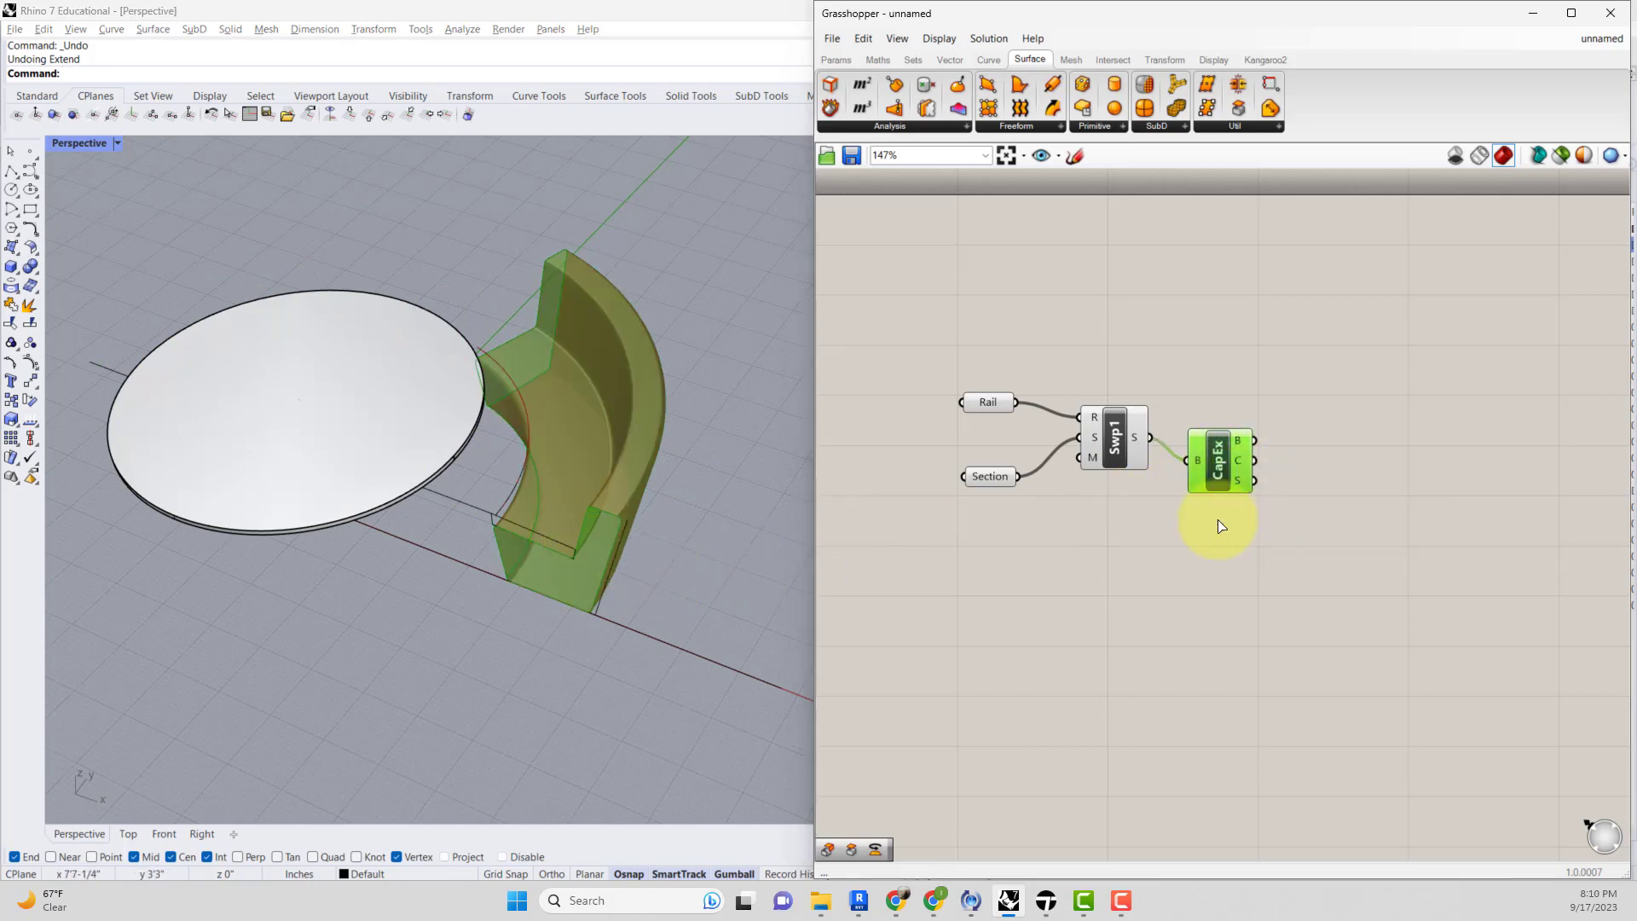
left_click(1254, 412)
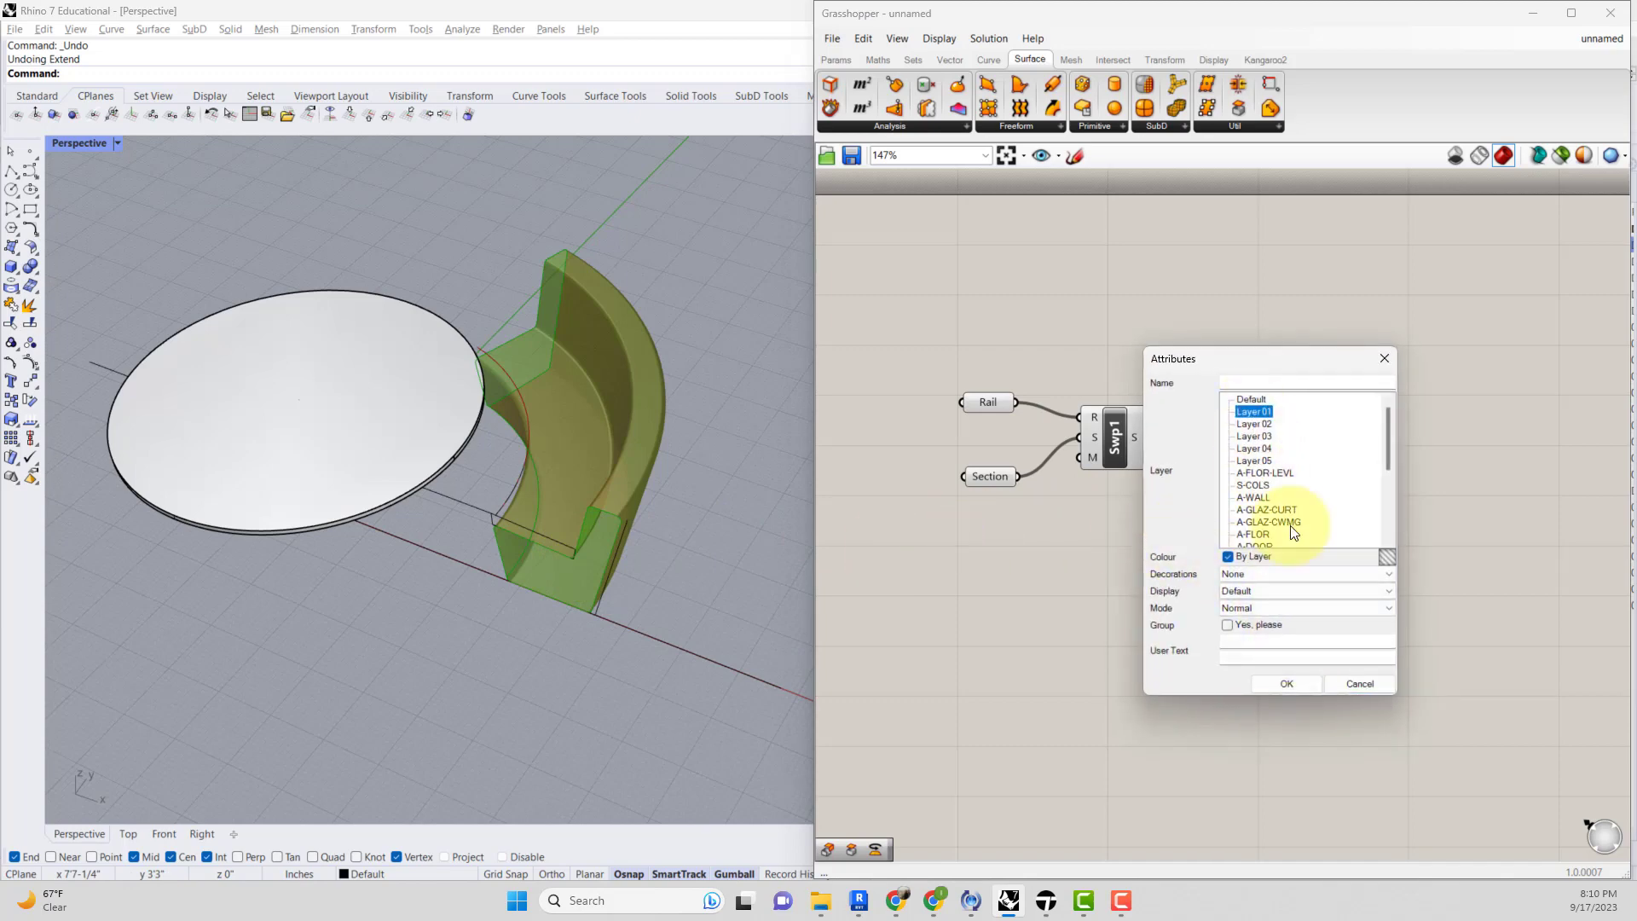
left_click(1289, 683)
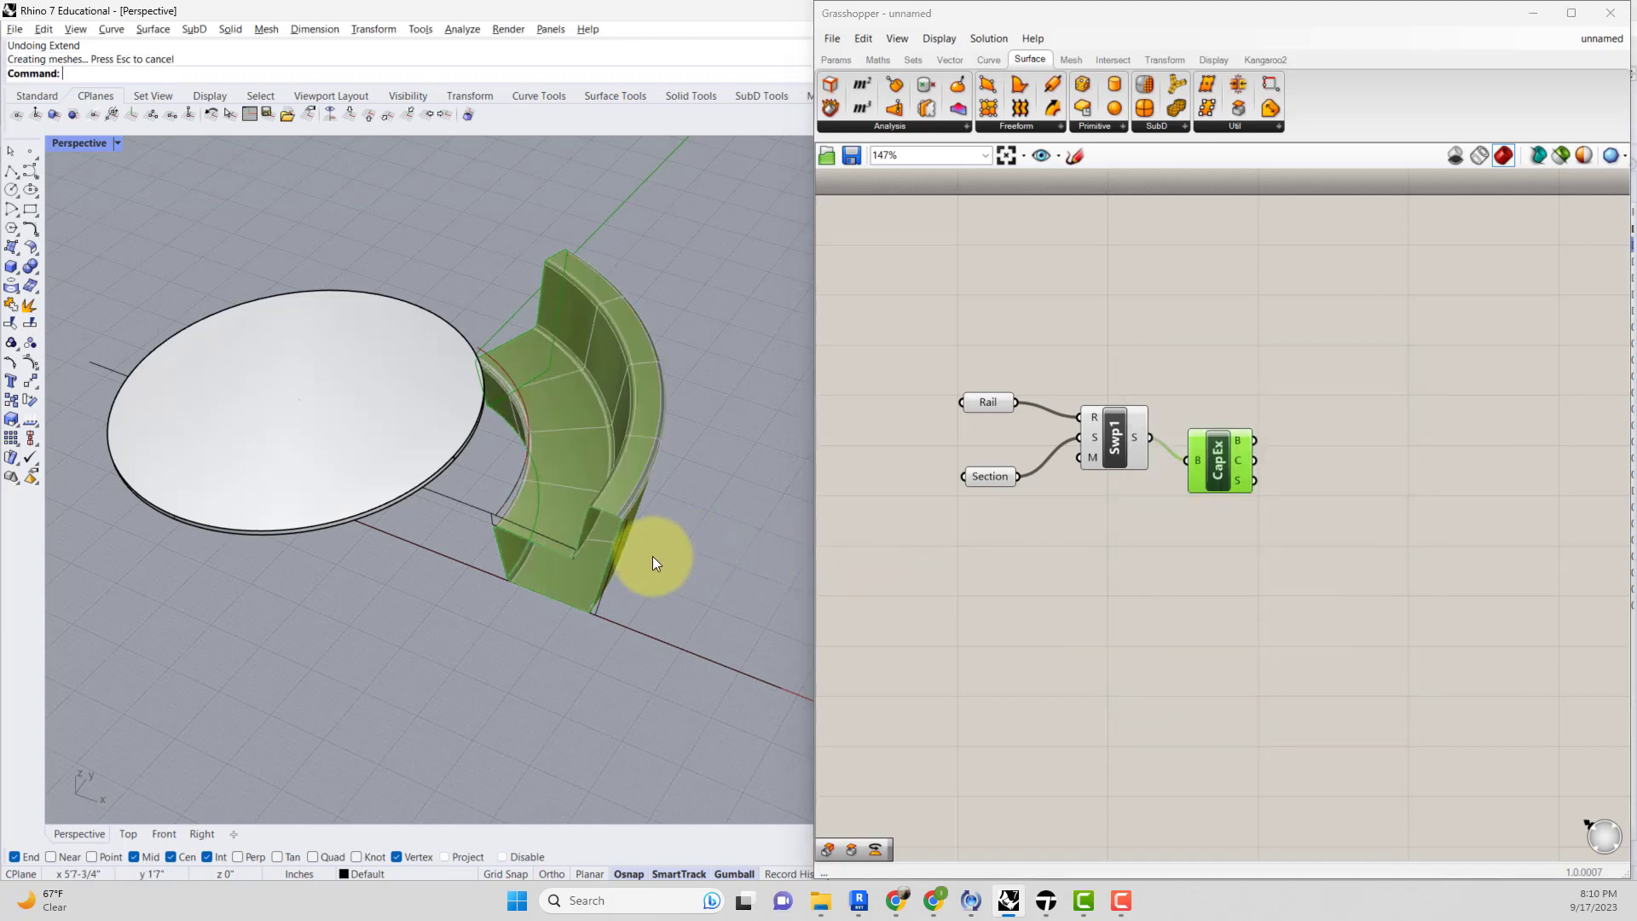
Try to move the rail curve down from its end point.
scroll(660, 537, "up", 4)
right_click_drag(666, 526, 569, 483)
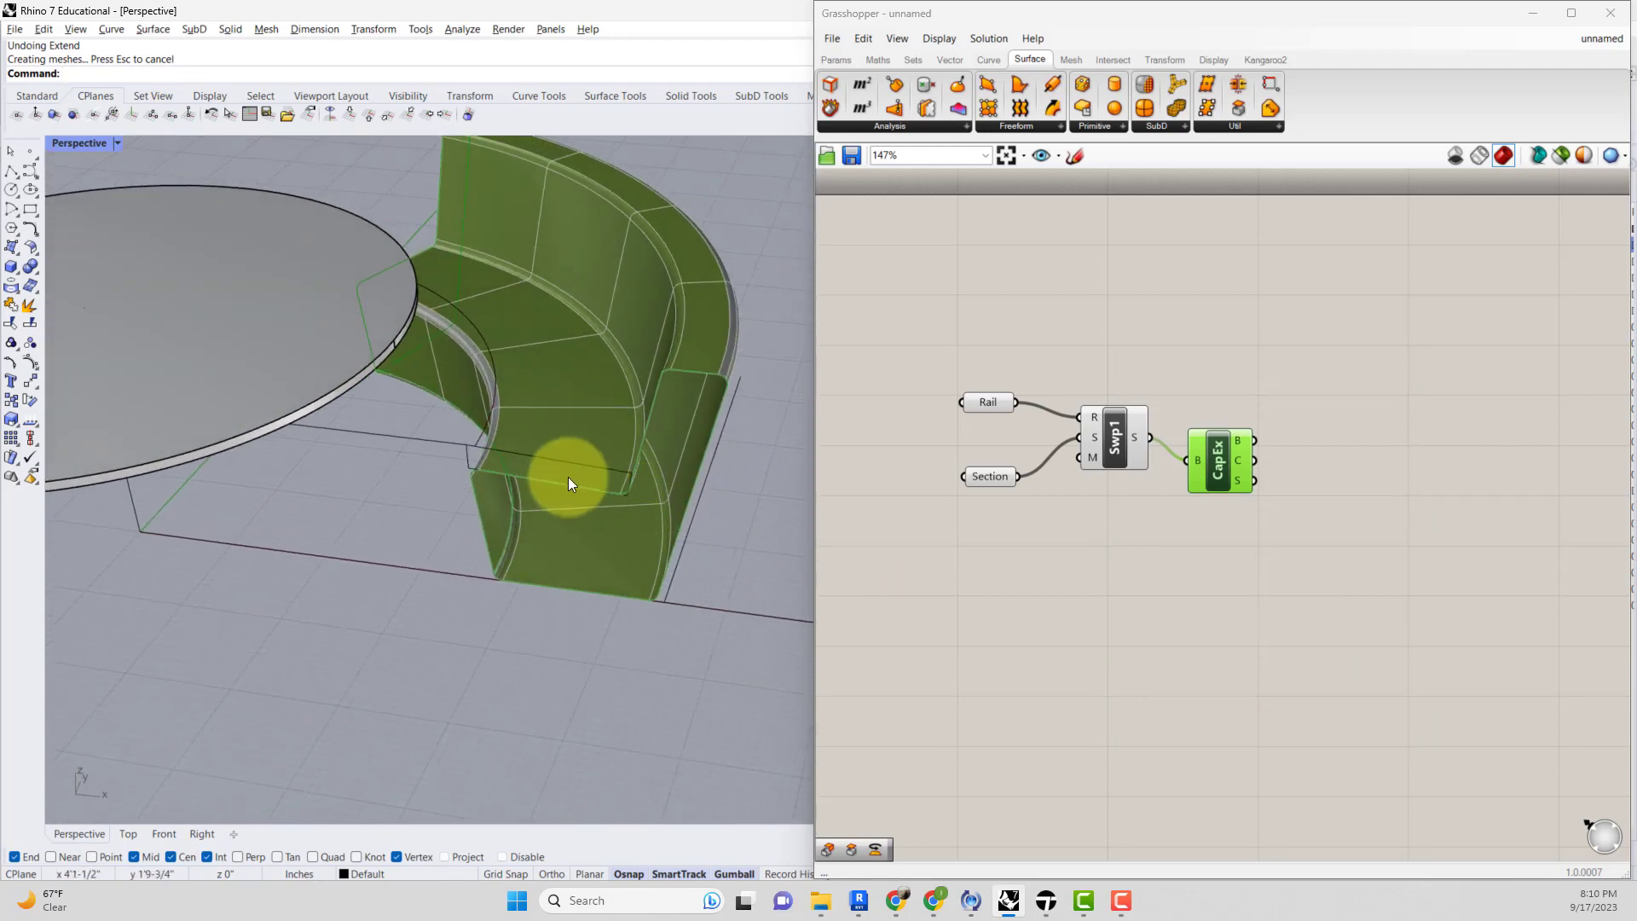
left_click(482, 427)
left_click(519, 474)
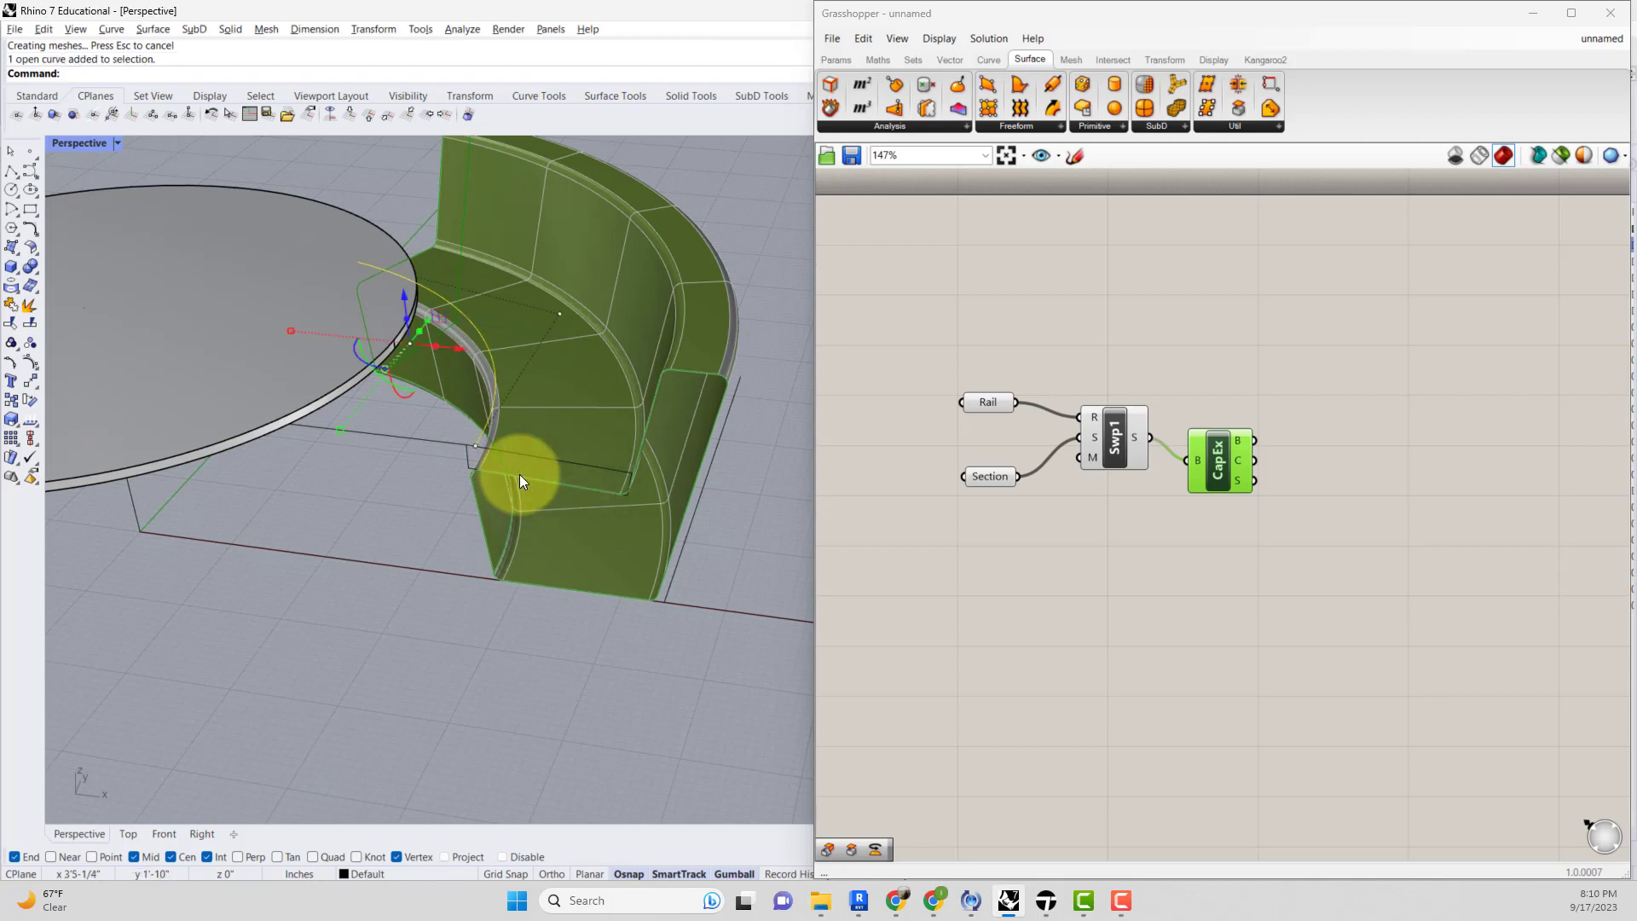
type("m")
key("Return")
left_click(475, 447)
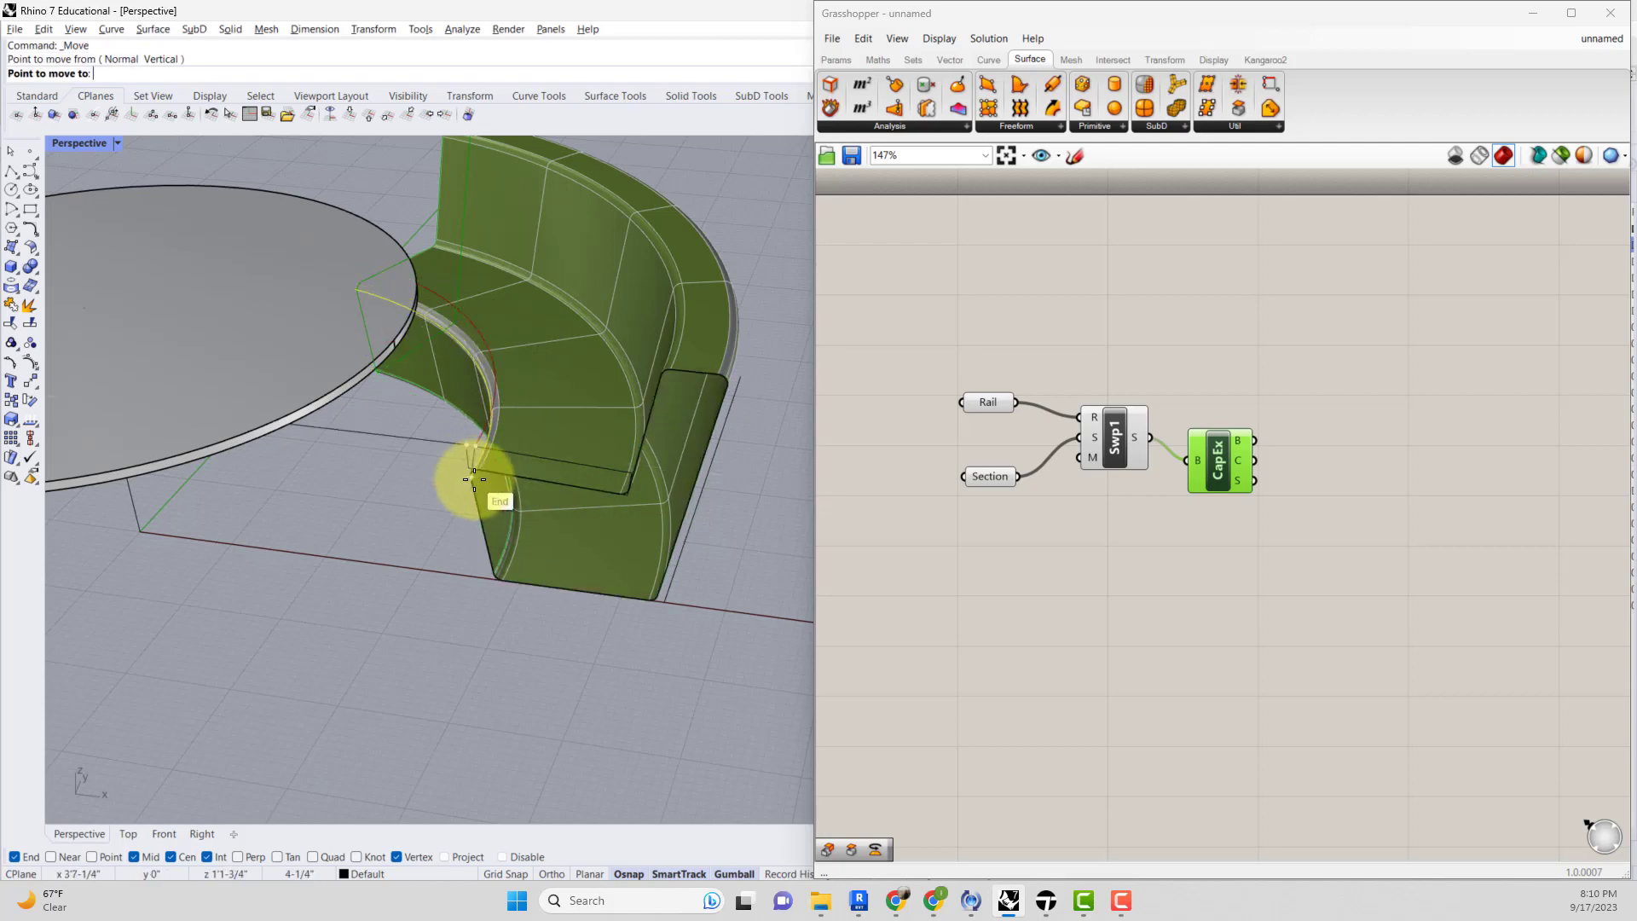
left_click(475, 477)
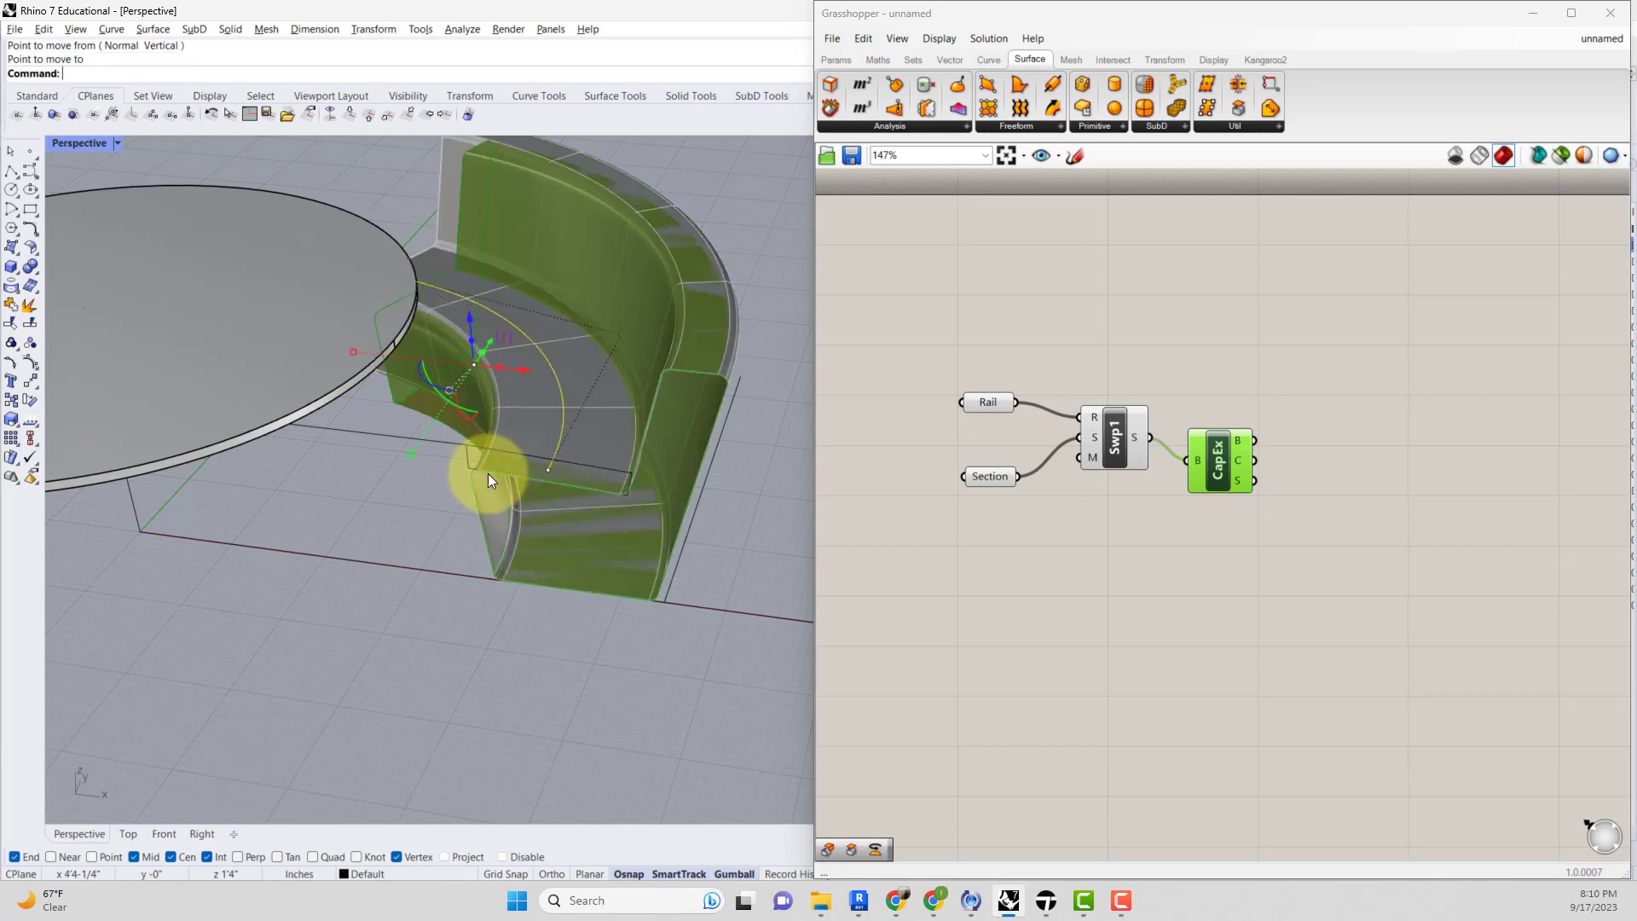
key("ctrl+z")
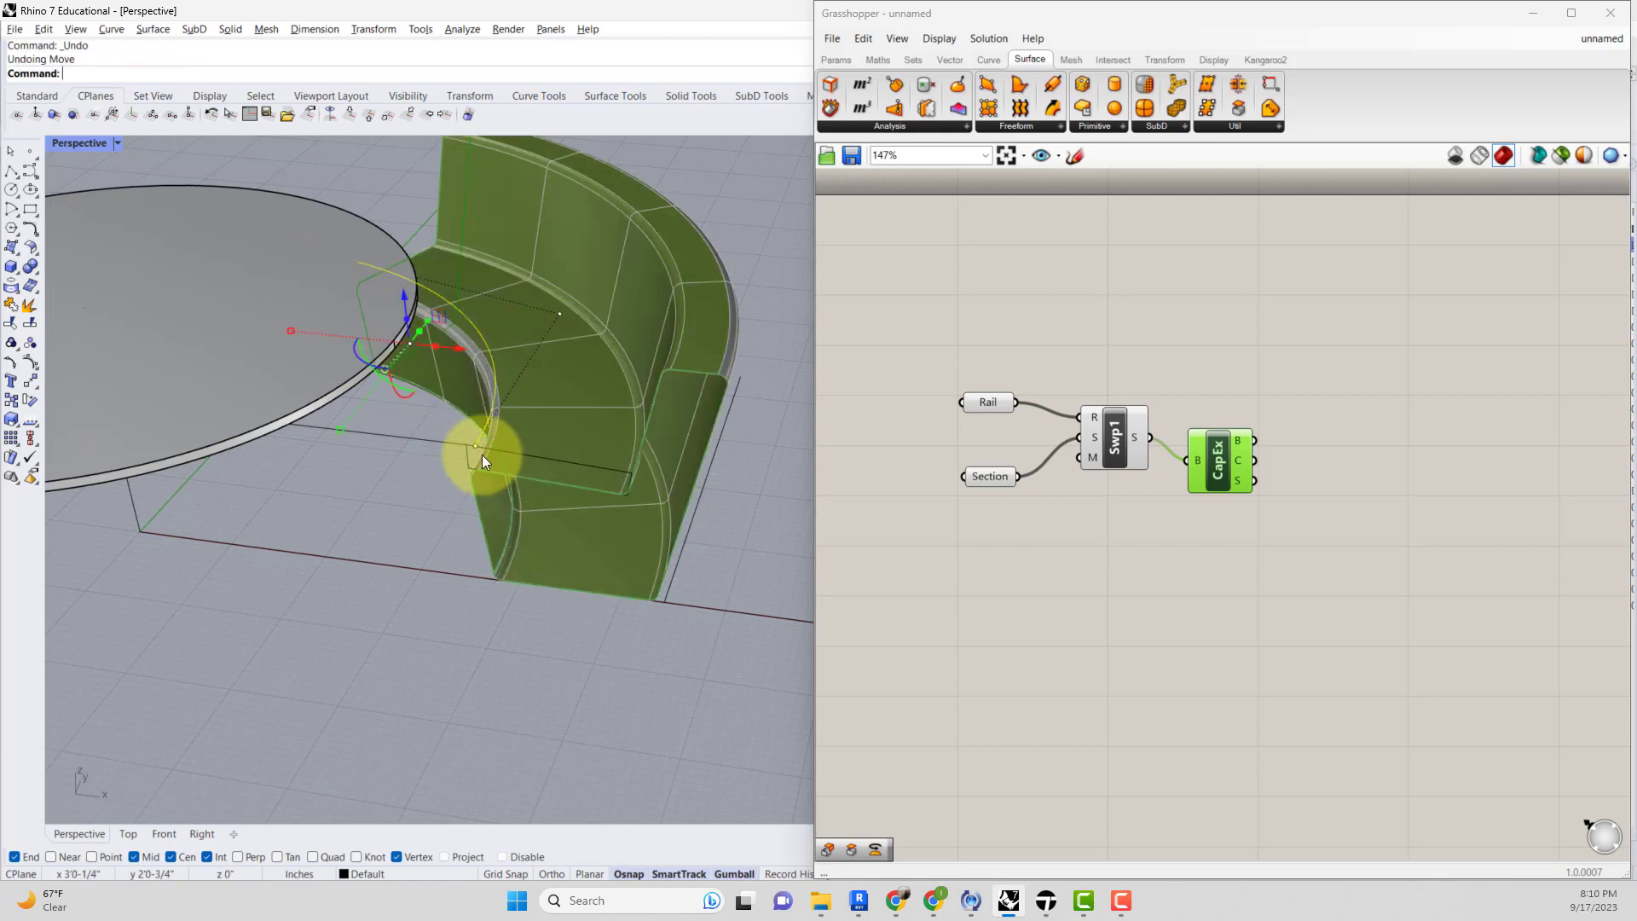
Move the rail curve down, snapping its end point to the lower end point below it.
type("M")
key("Return")
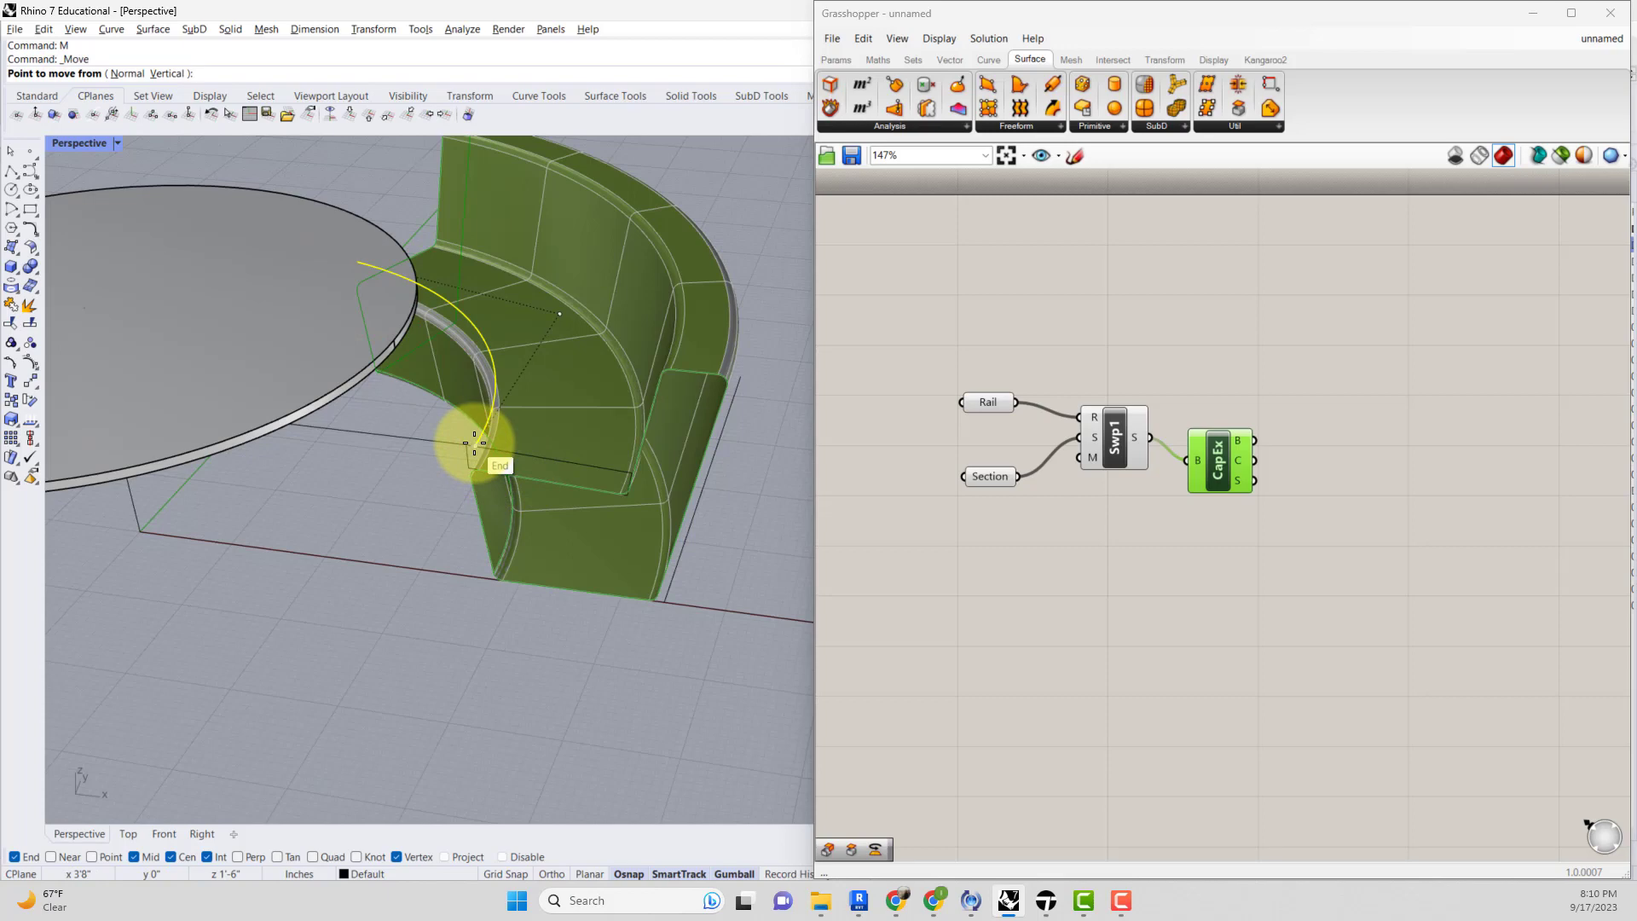
left_click(475, 442)
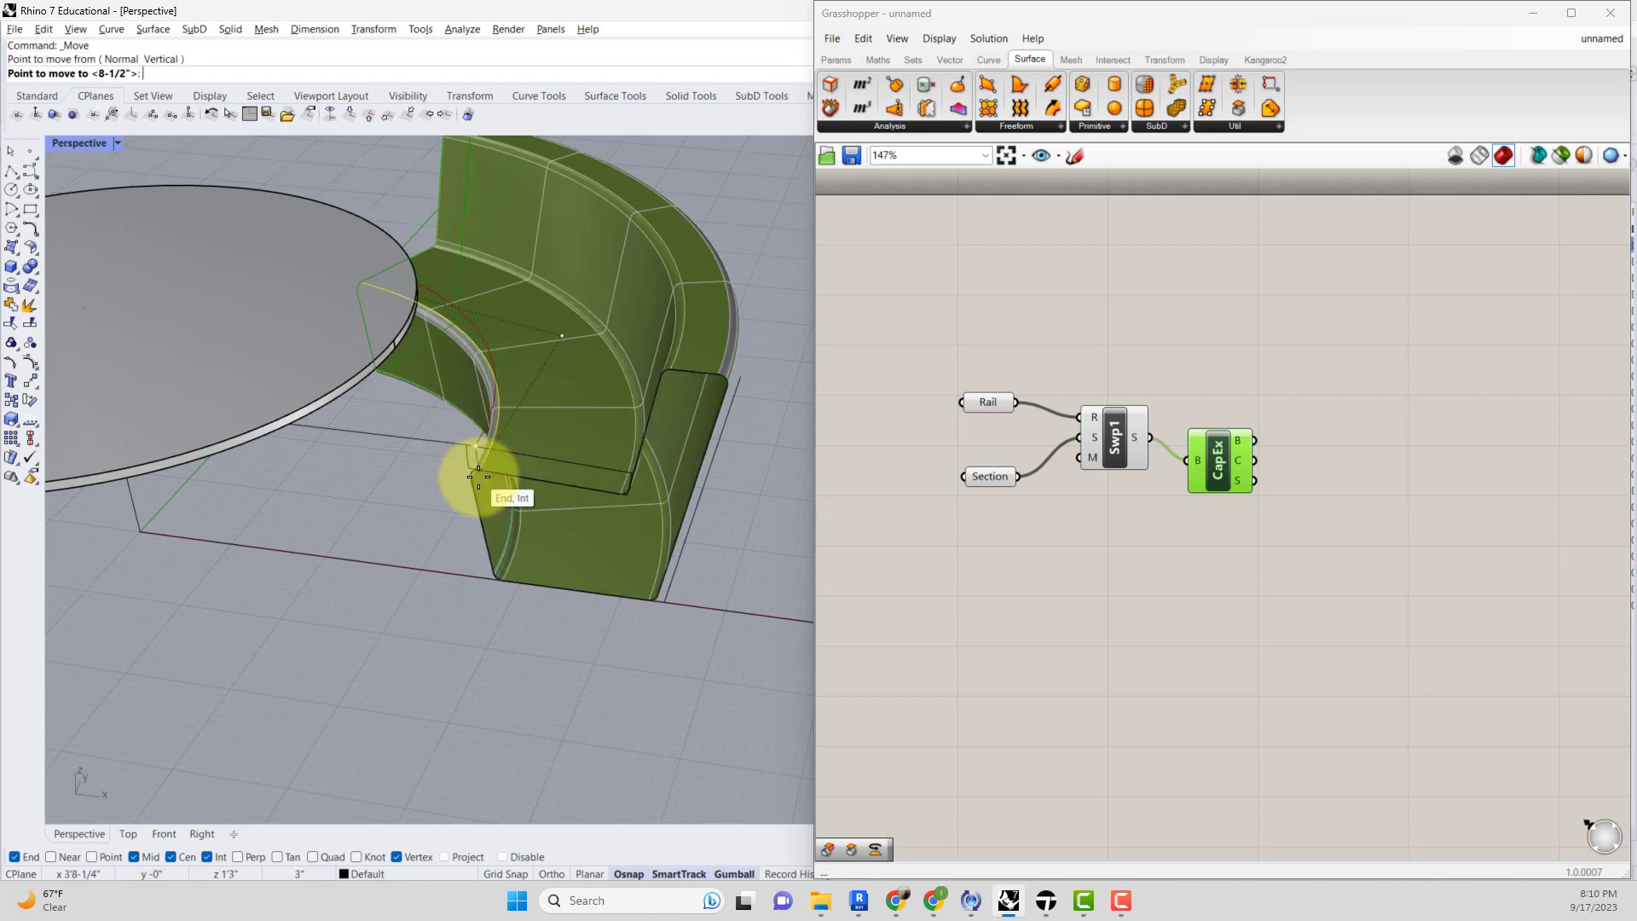
left_click(479, 476)
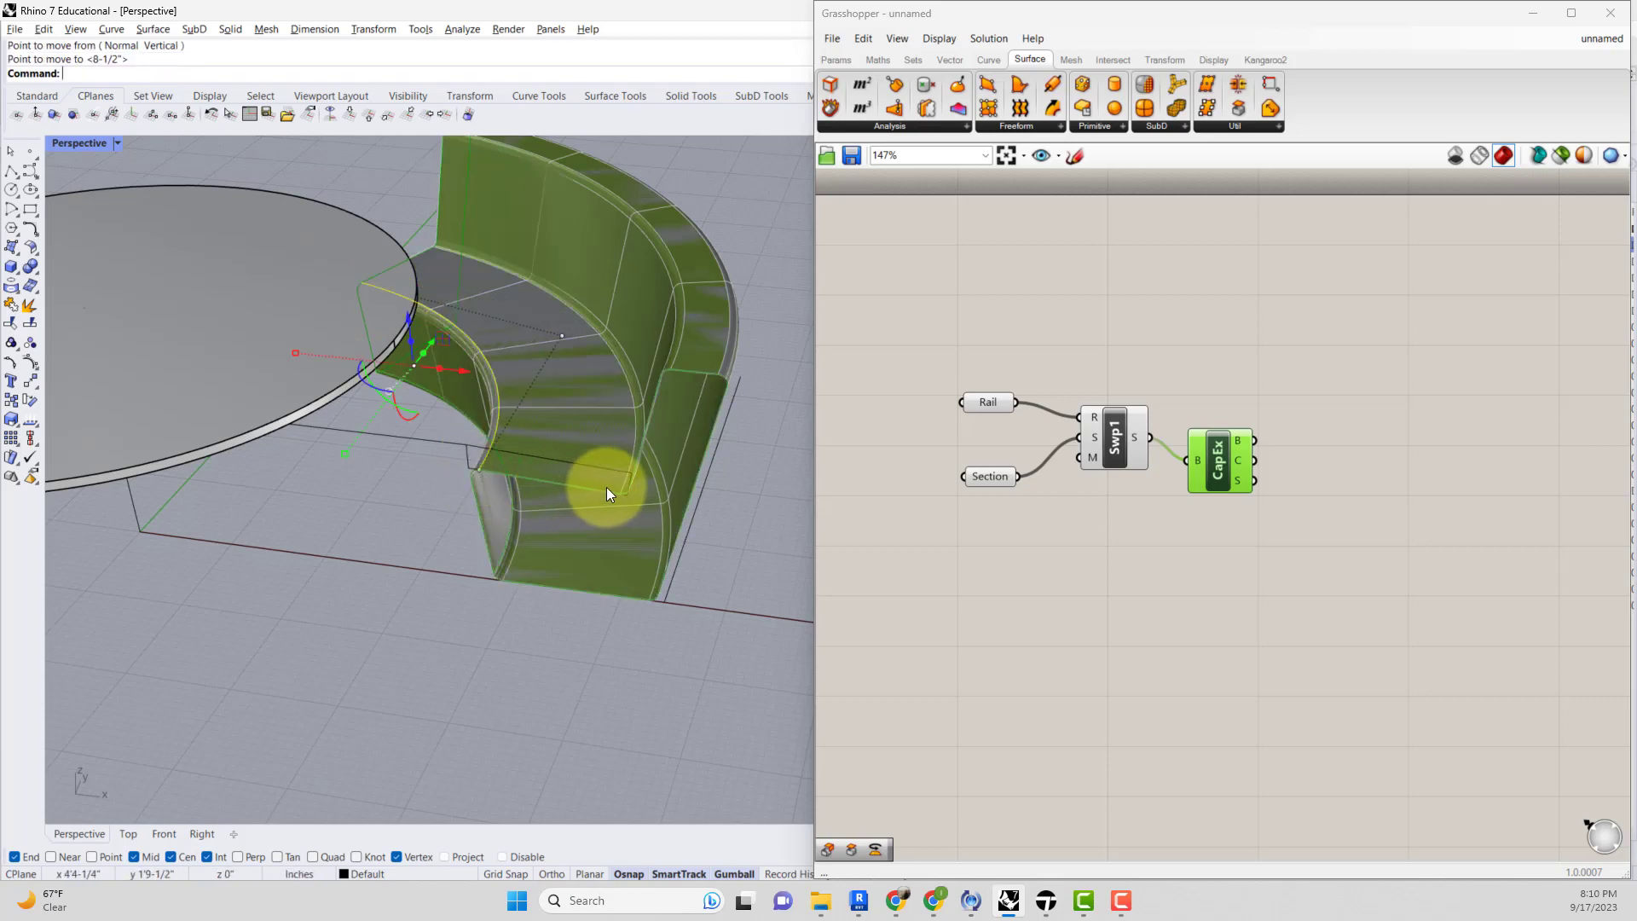
Delete the baked chair surface from the viewport.
left_click(607, 427)
key("Delete")
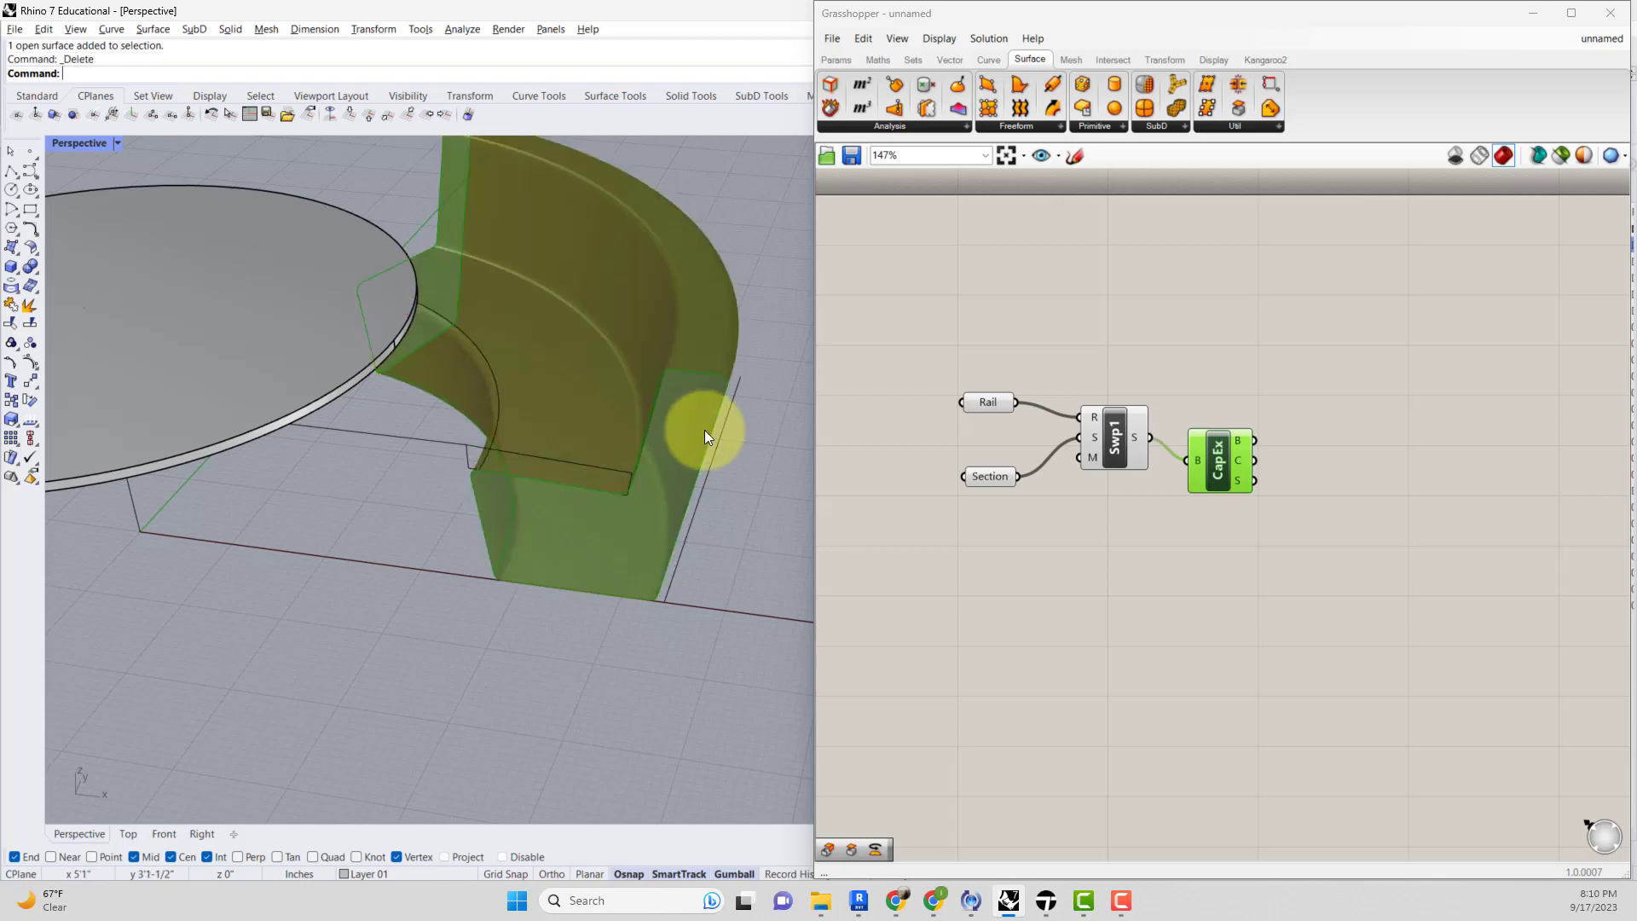
Select the Sweep, Rail and Section components in turn to examine their geometry in the viewport.
left_click(877, 484)
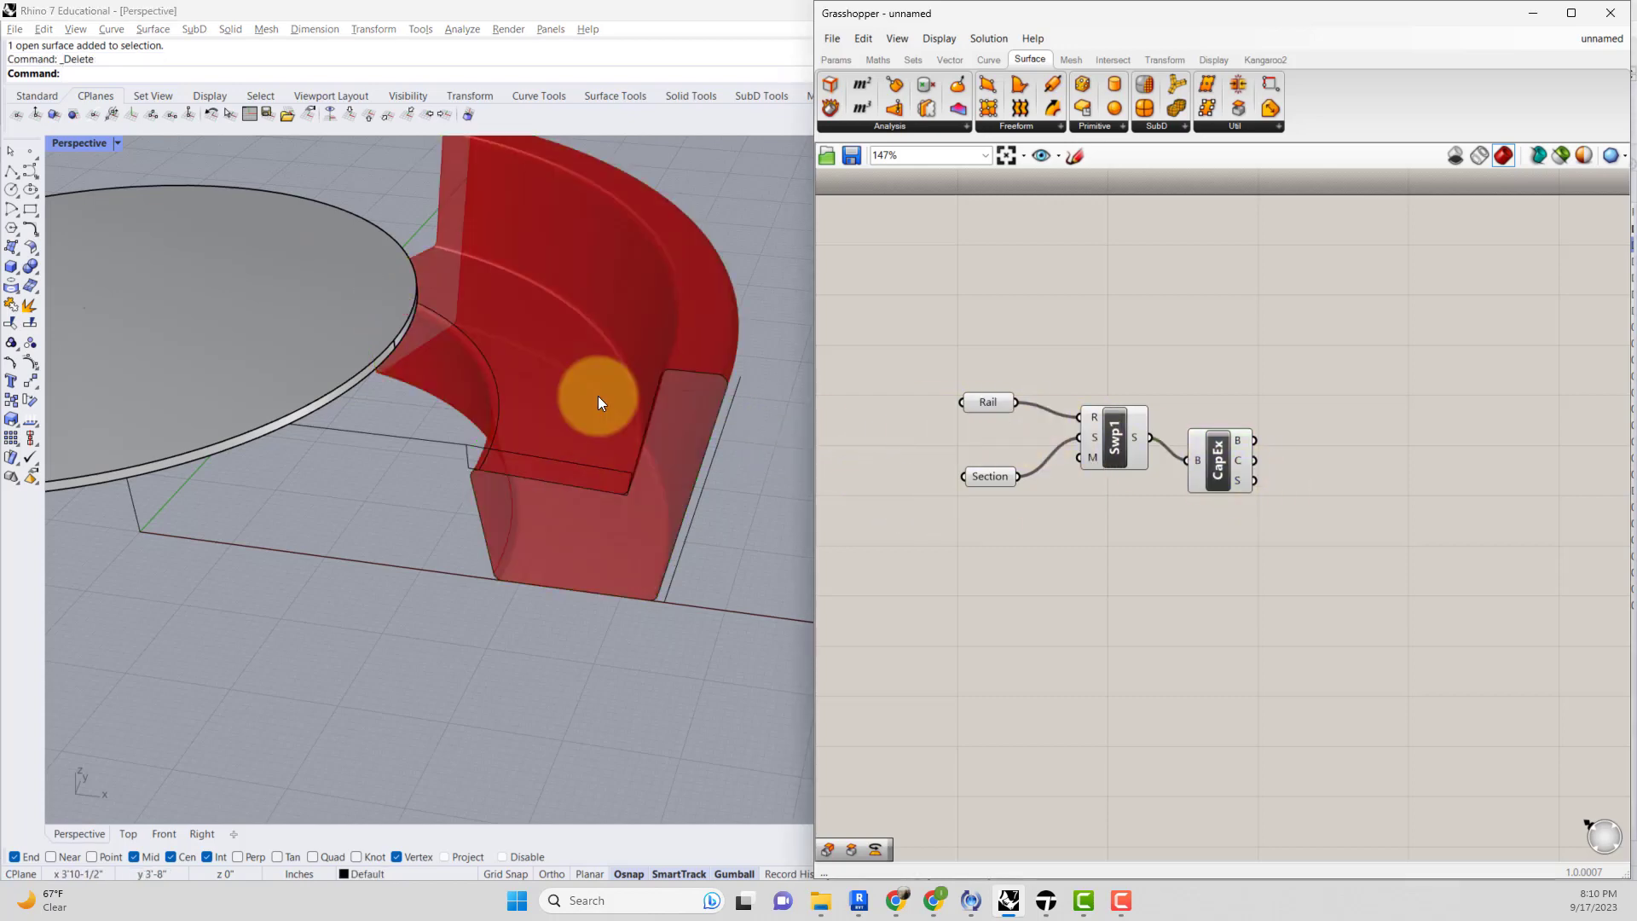
right_click_drag(568, 403, 494, 446)
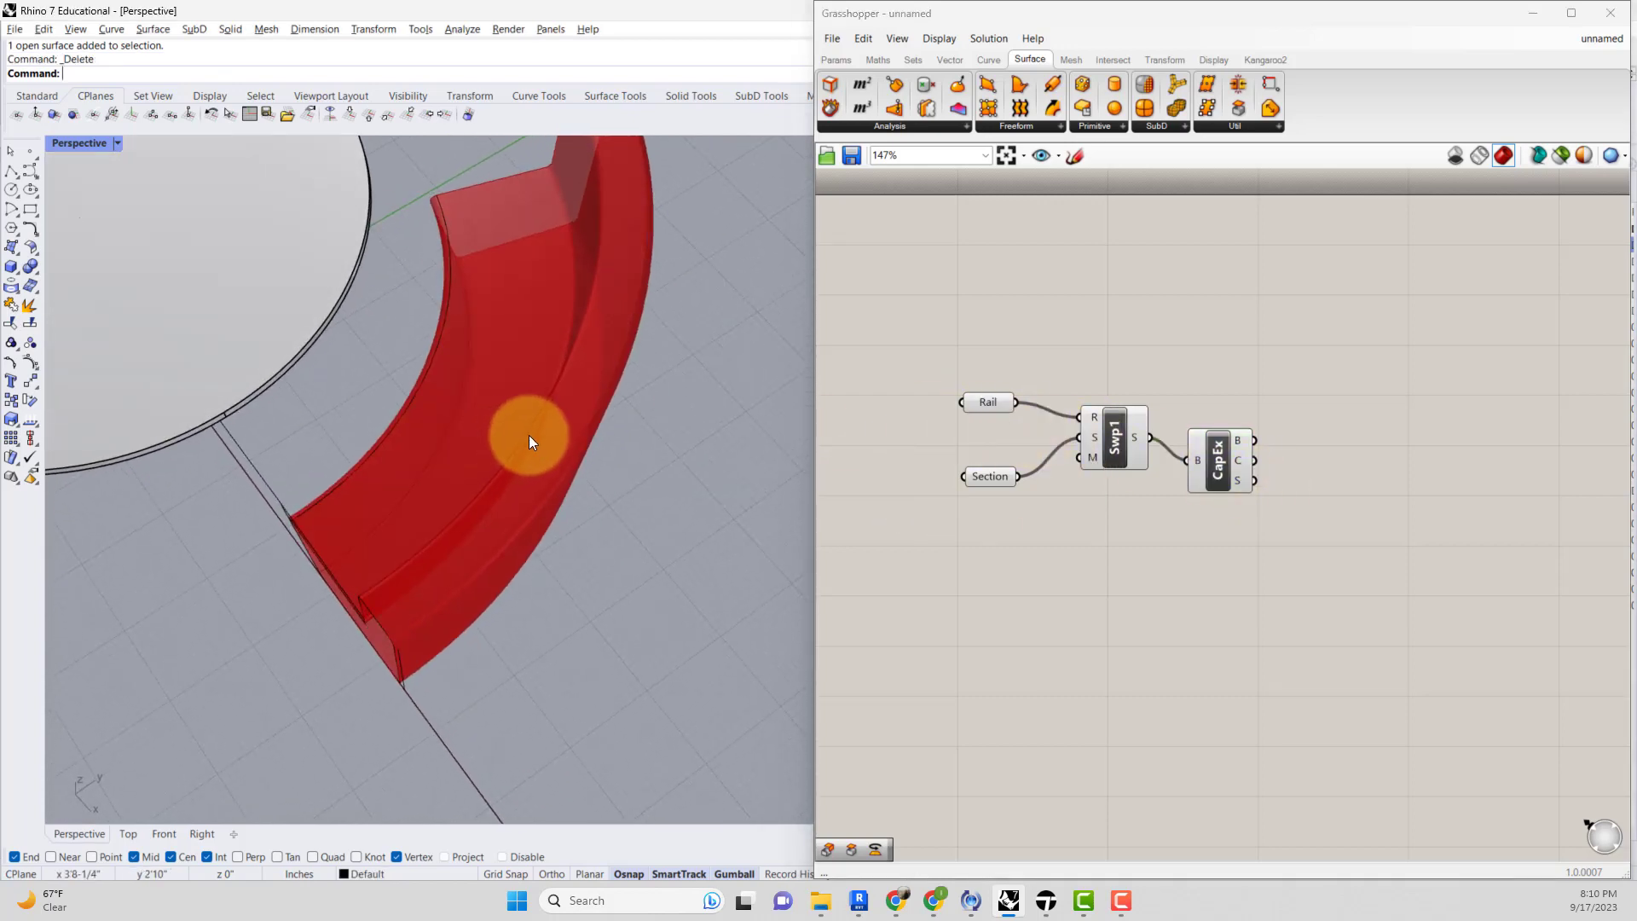
scroll(529, 435, "down", 4)
left_click(1122, 440)
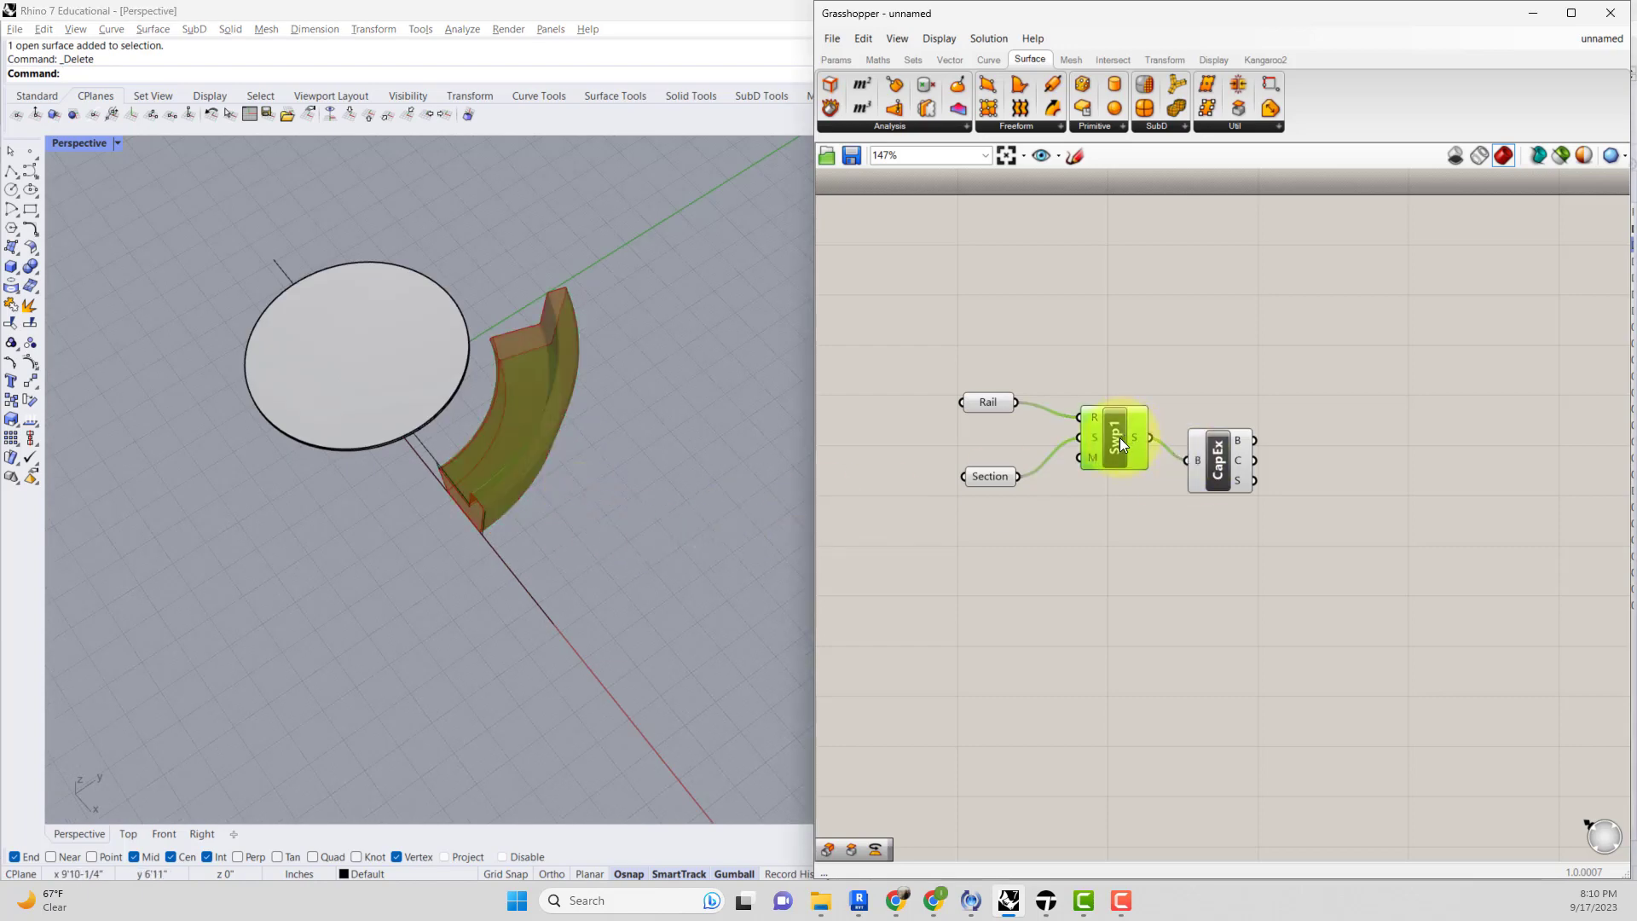
left_click(987, 401)
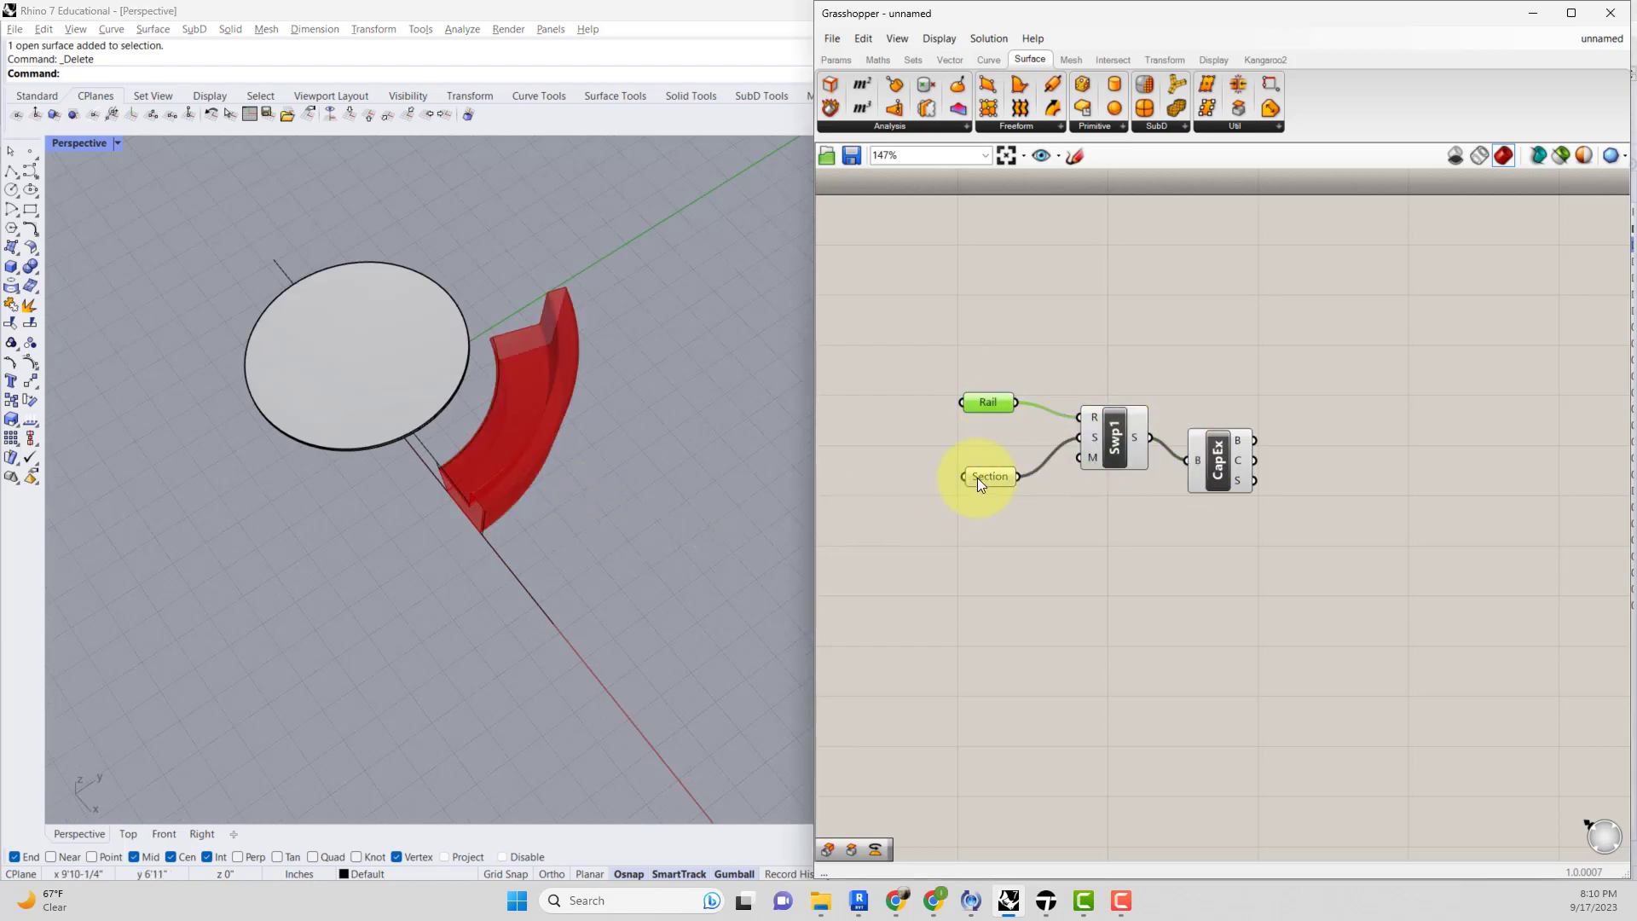
right_click_drag(503, 488, 546, 424)
scroll(510, 440, "up", 5)
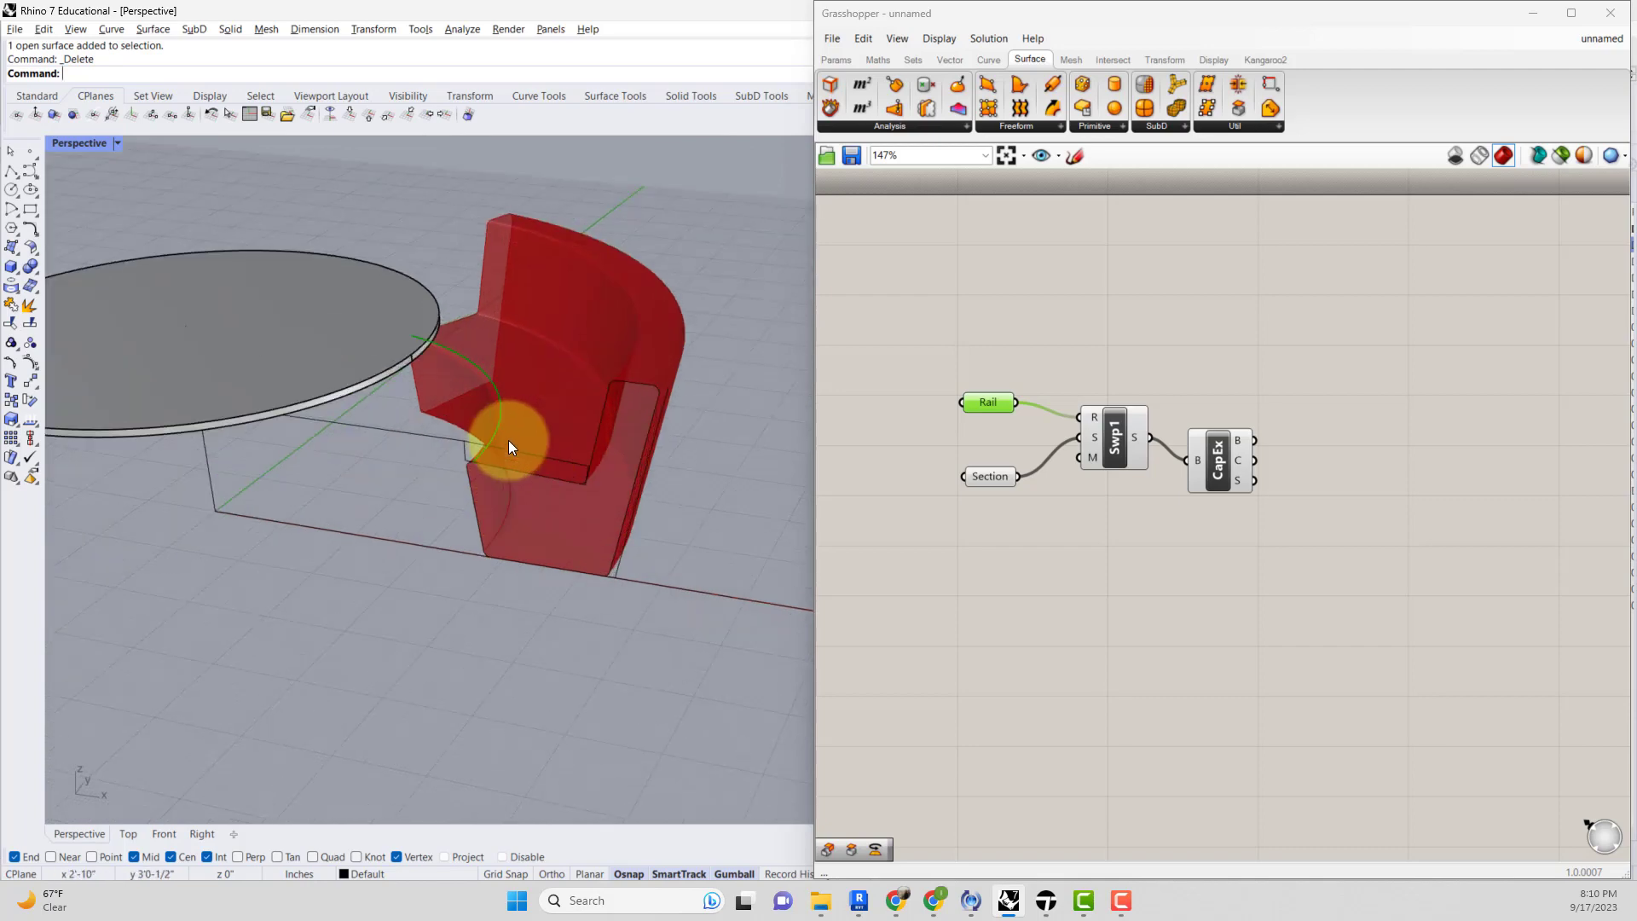
left_click(996, 479)
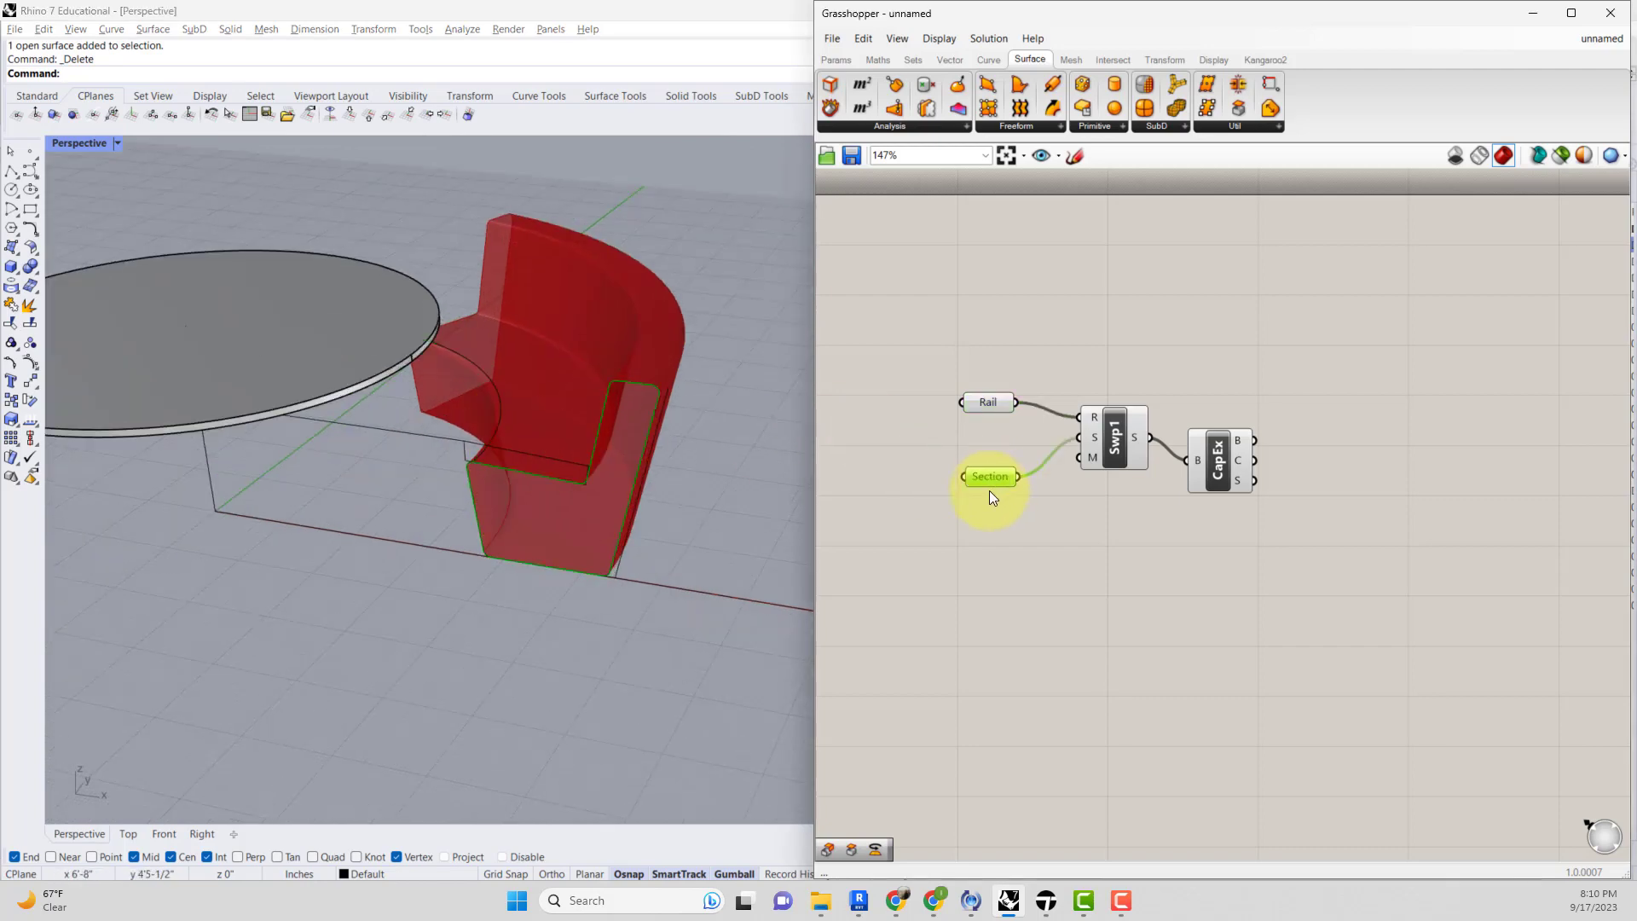
left_click(993, 492)
Move the Rail parameter higher on the canvas, above the Sweep component.
left_click_drag(989, 406, 1022, 340)
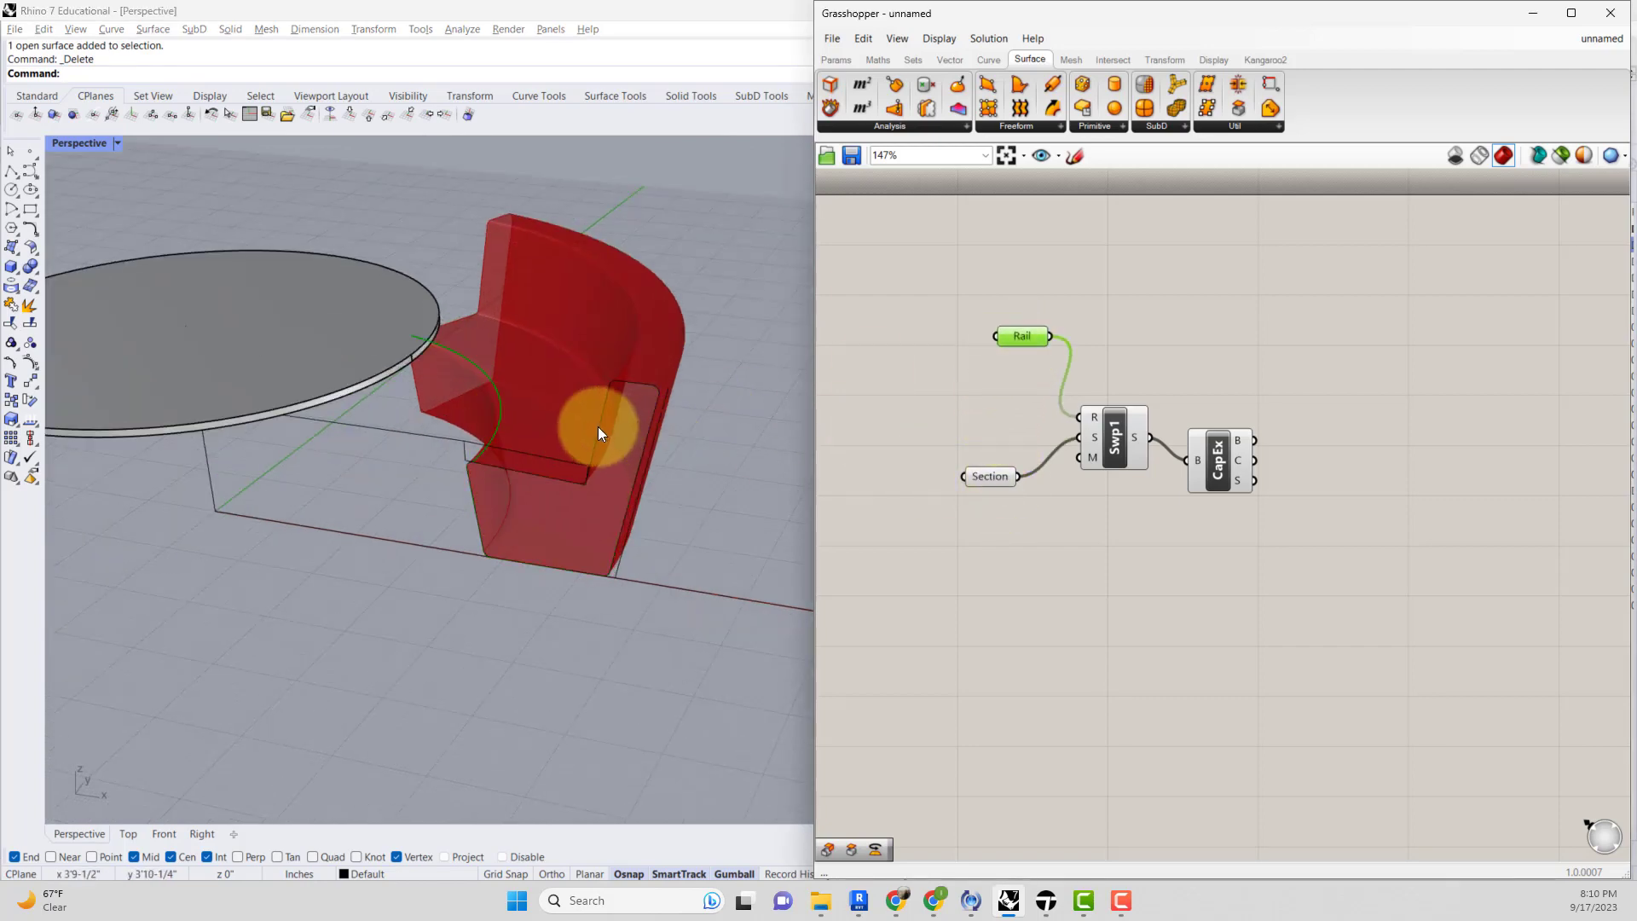
right_click_drag(585, 428, 475, 461)
Draw a four-point curve starting at the chair's end and bending outward across the floor.
left_click(30, 189)
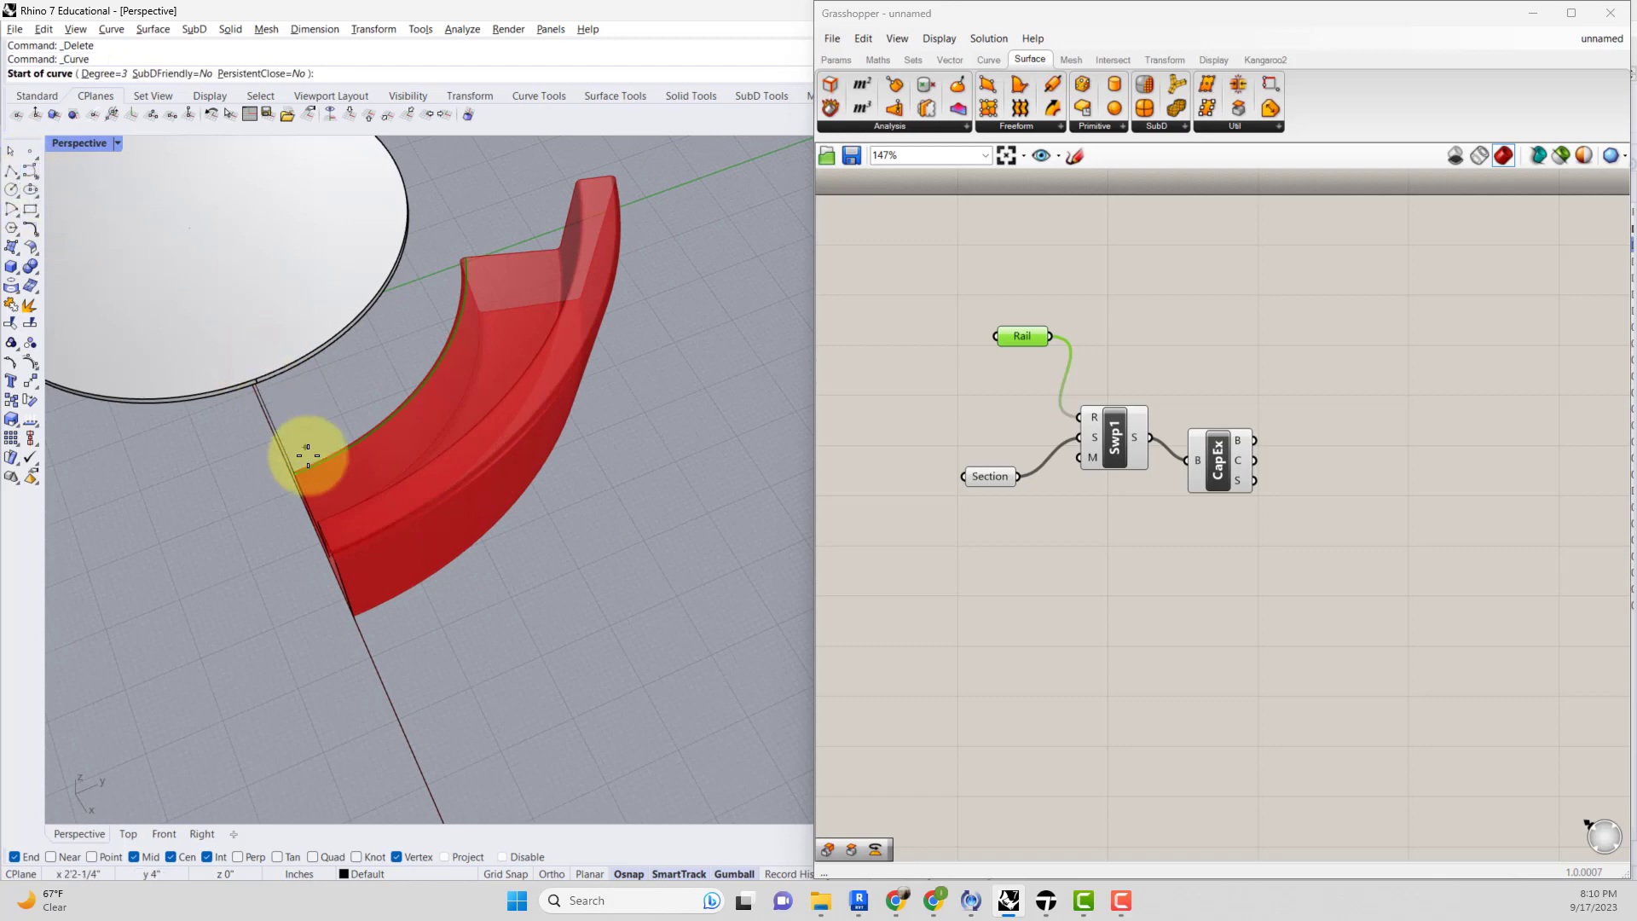
left_click(296, 476)
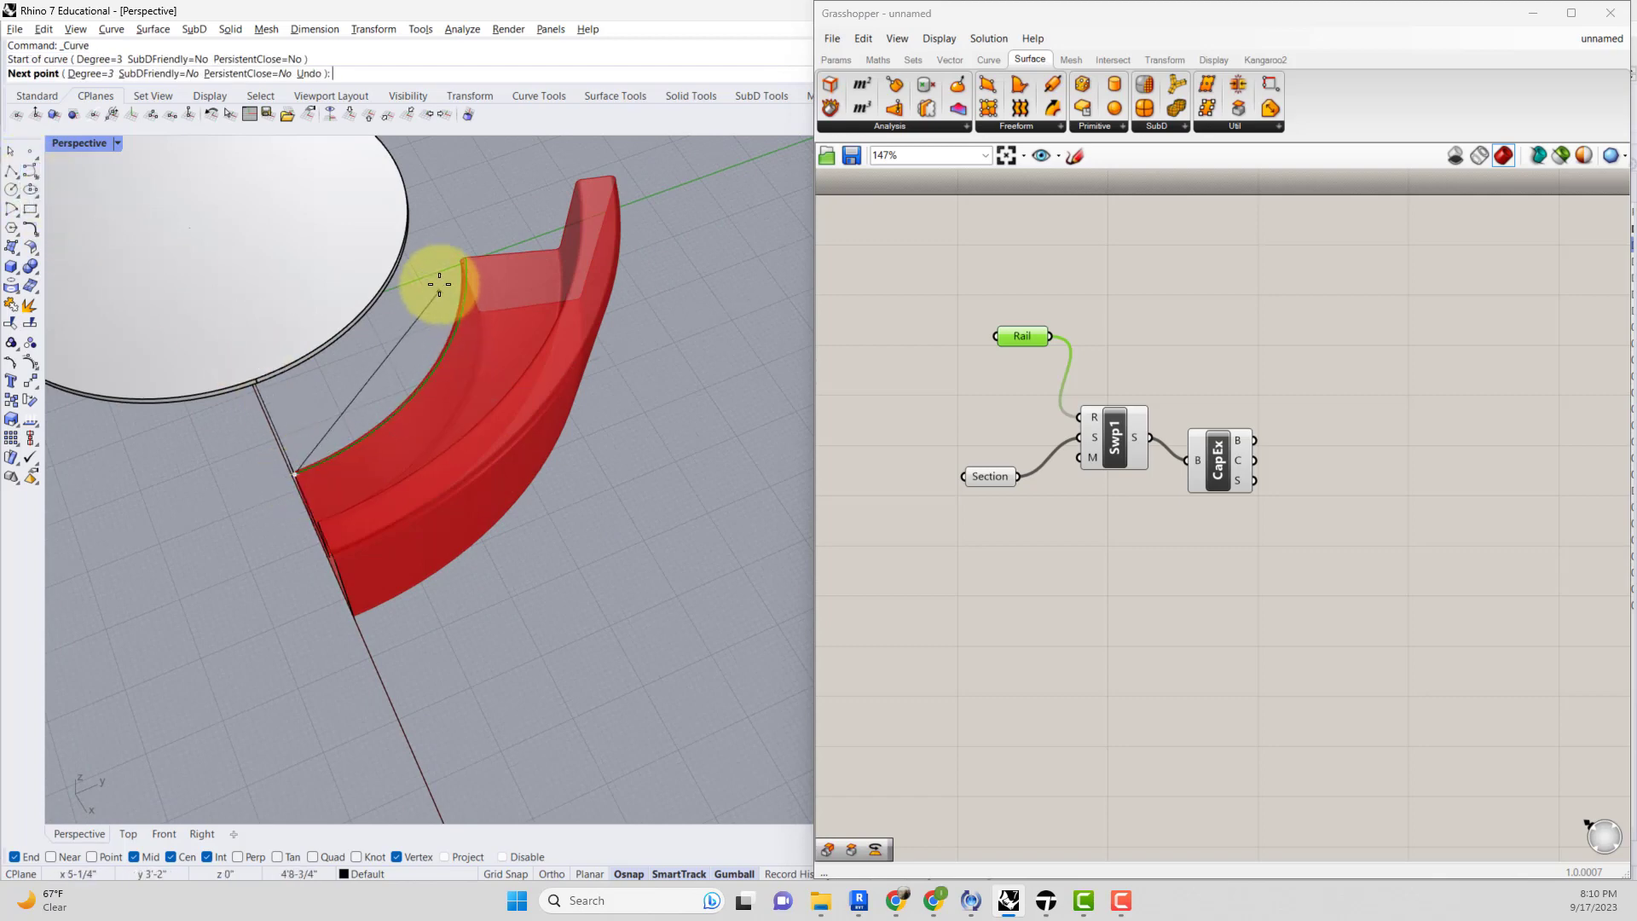
left_click(466, 257)
right_click_drag(90, 311, 543, 355)
scroll(571, 356, "down", 3)
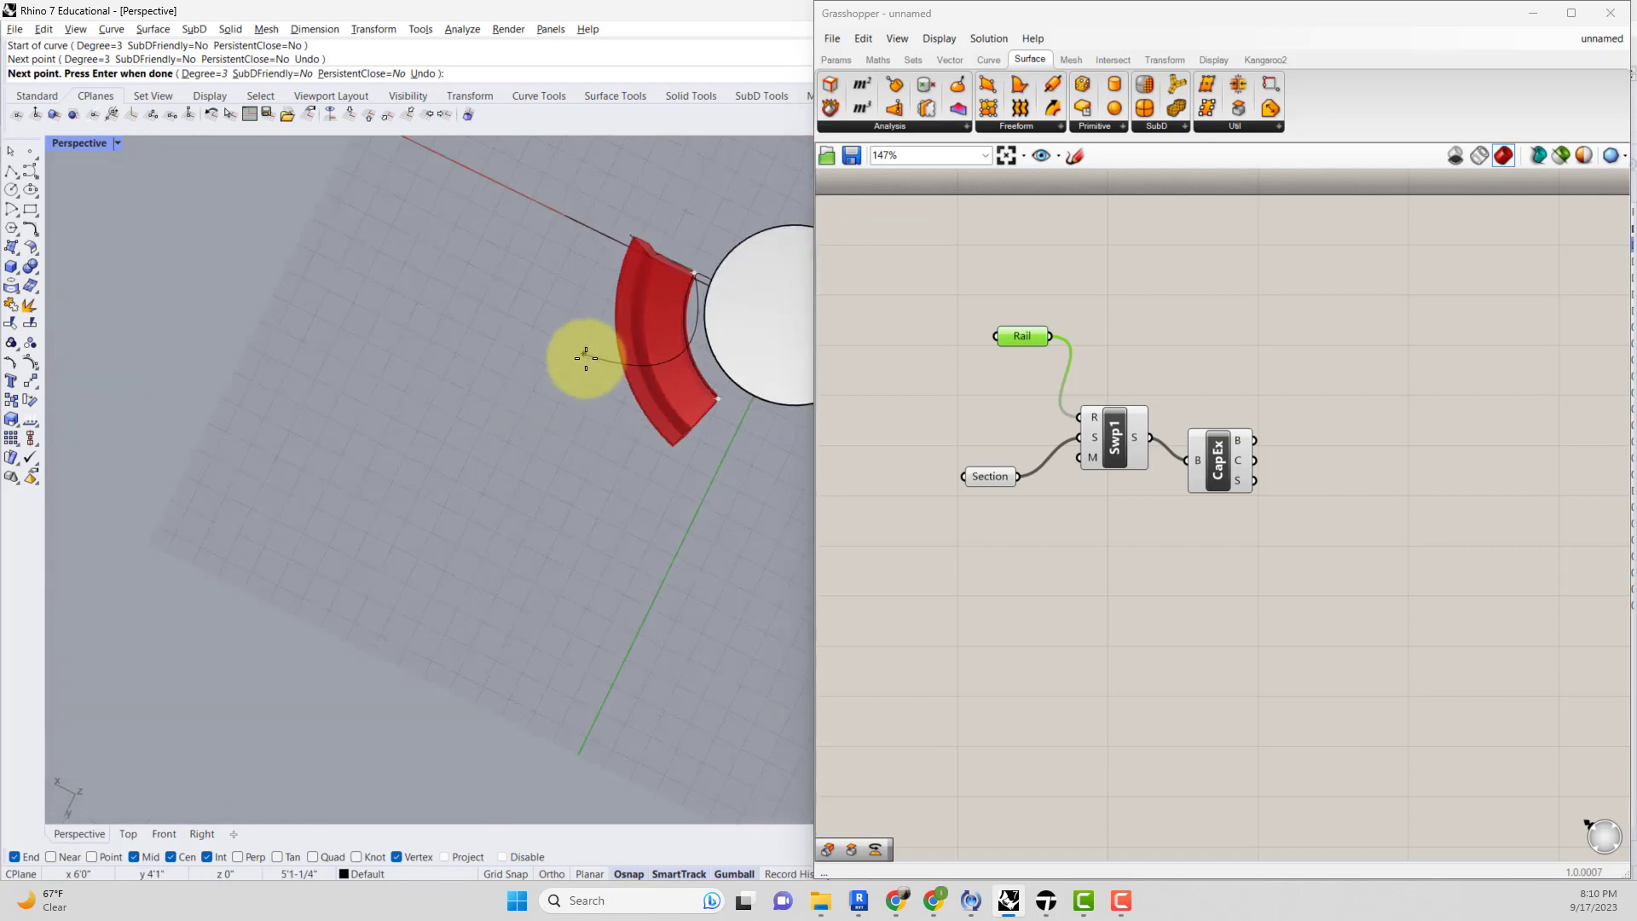
left_click(576, 419)
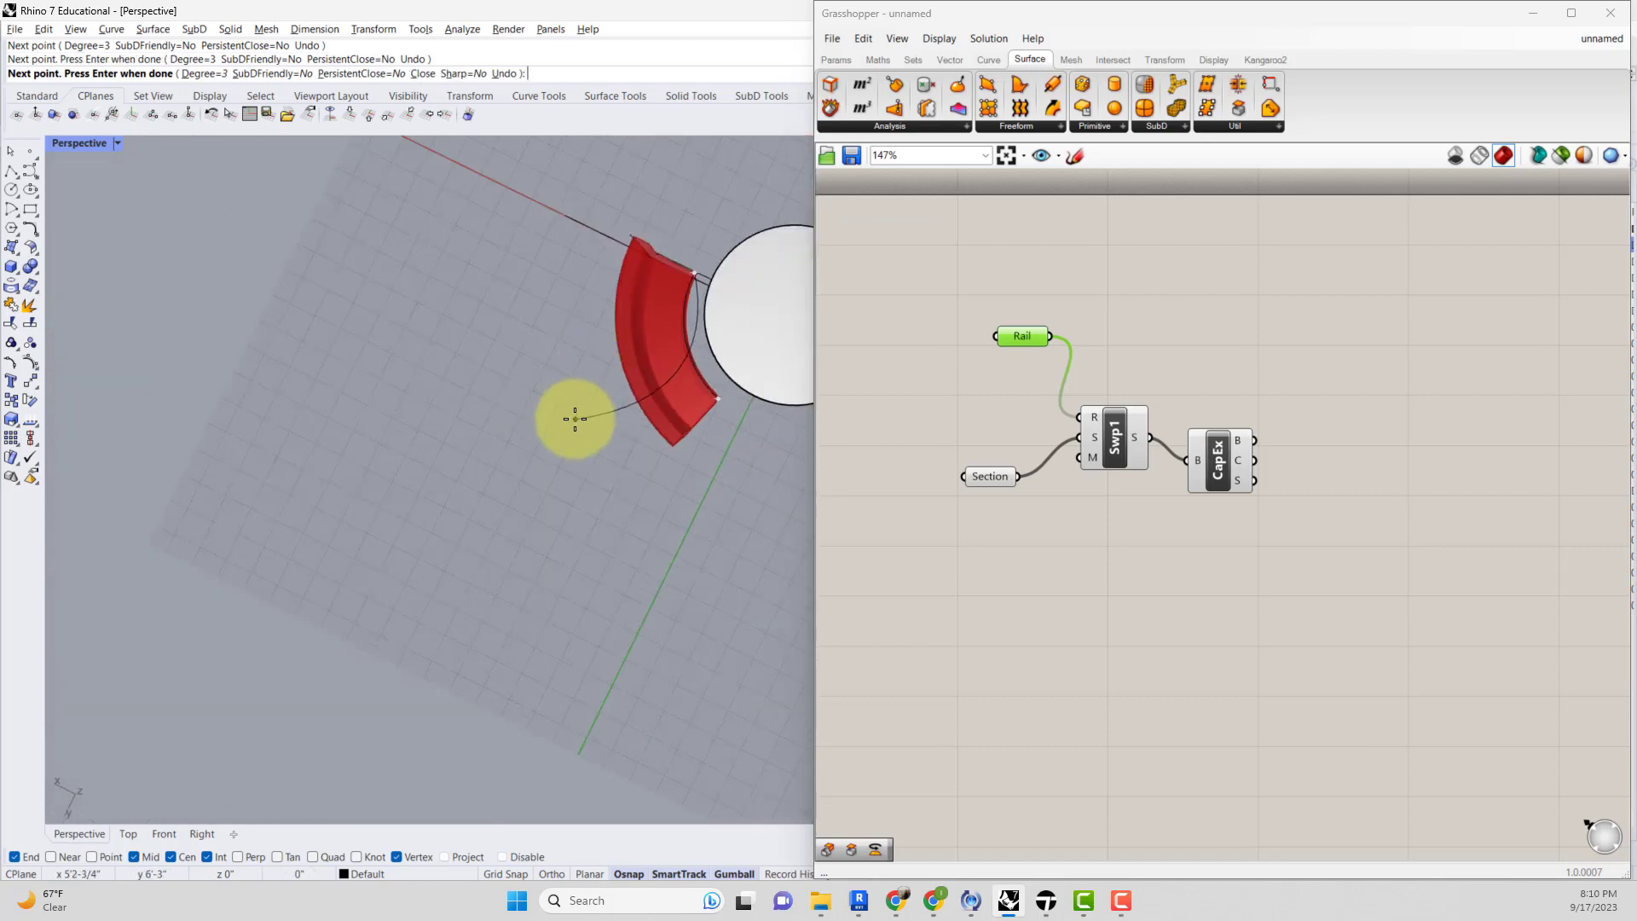
left_click(616, 632)
key("Return")
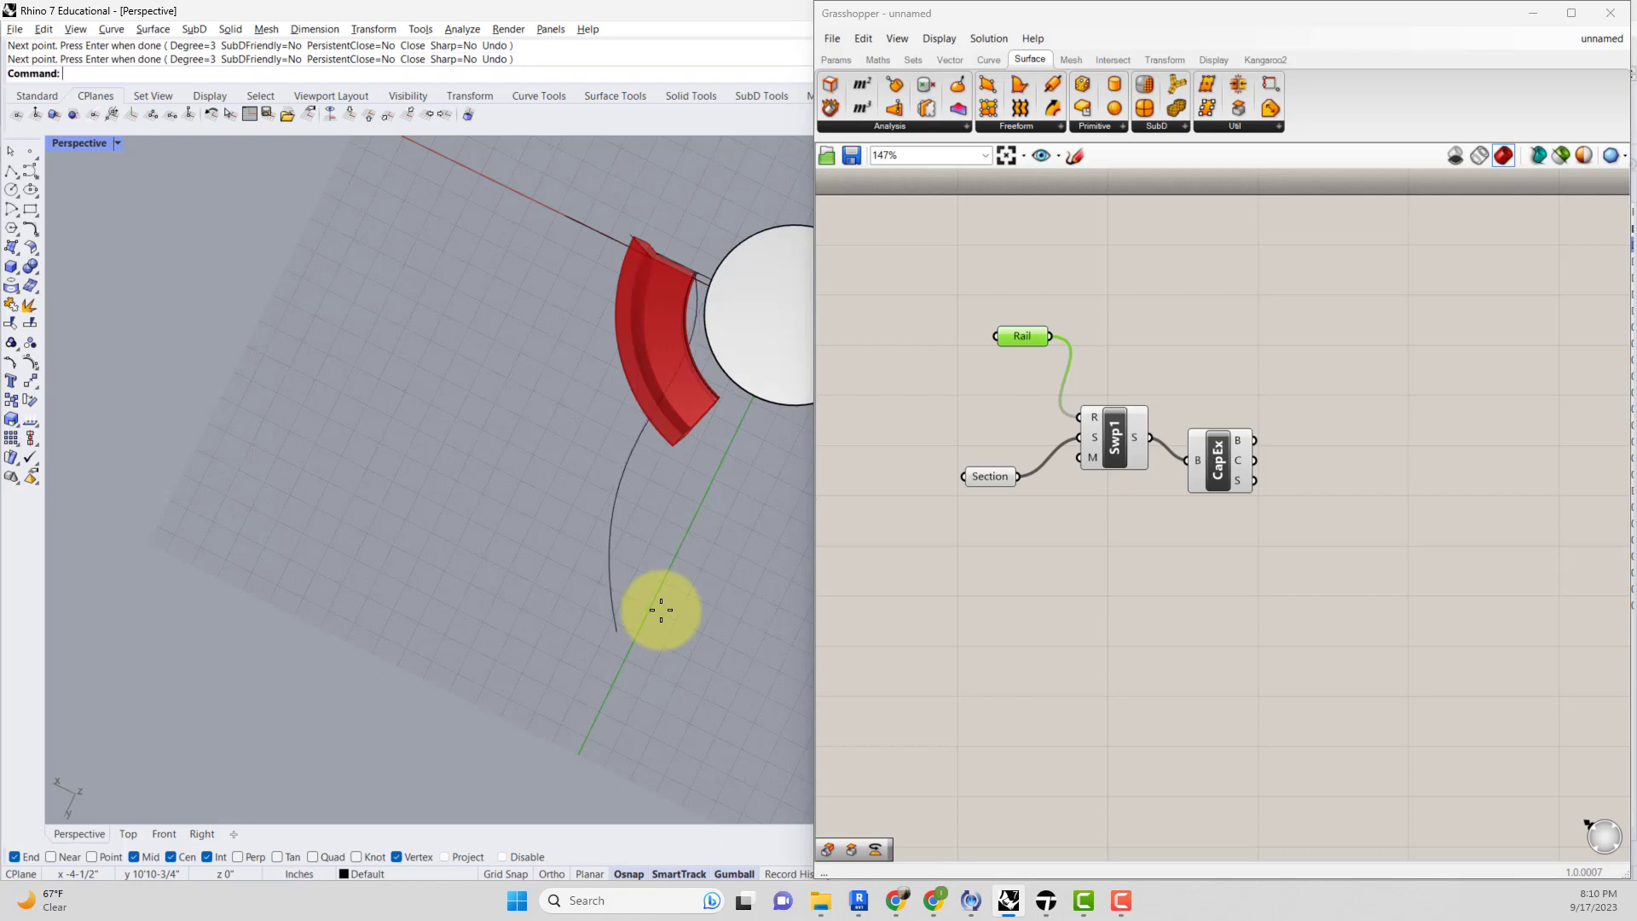
Set the new curve as the Rail parameter's single curve, then undo the curve.
right_click_drag(668, 566, 714, 419)
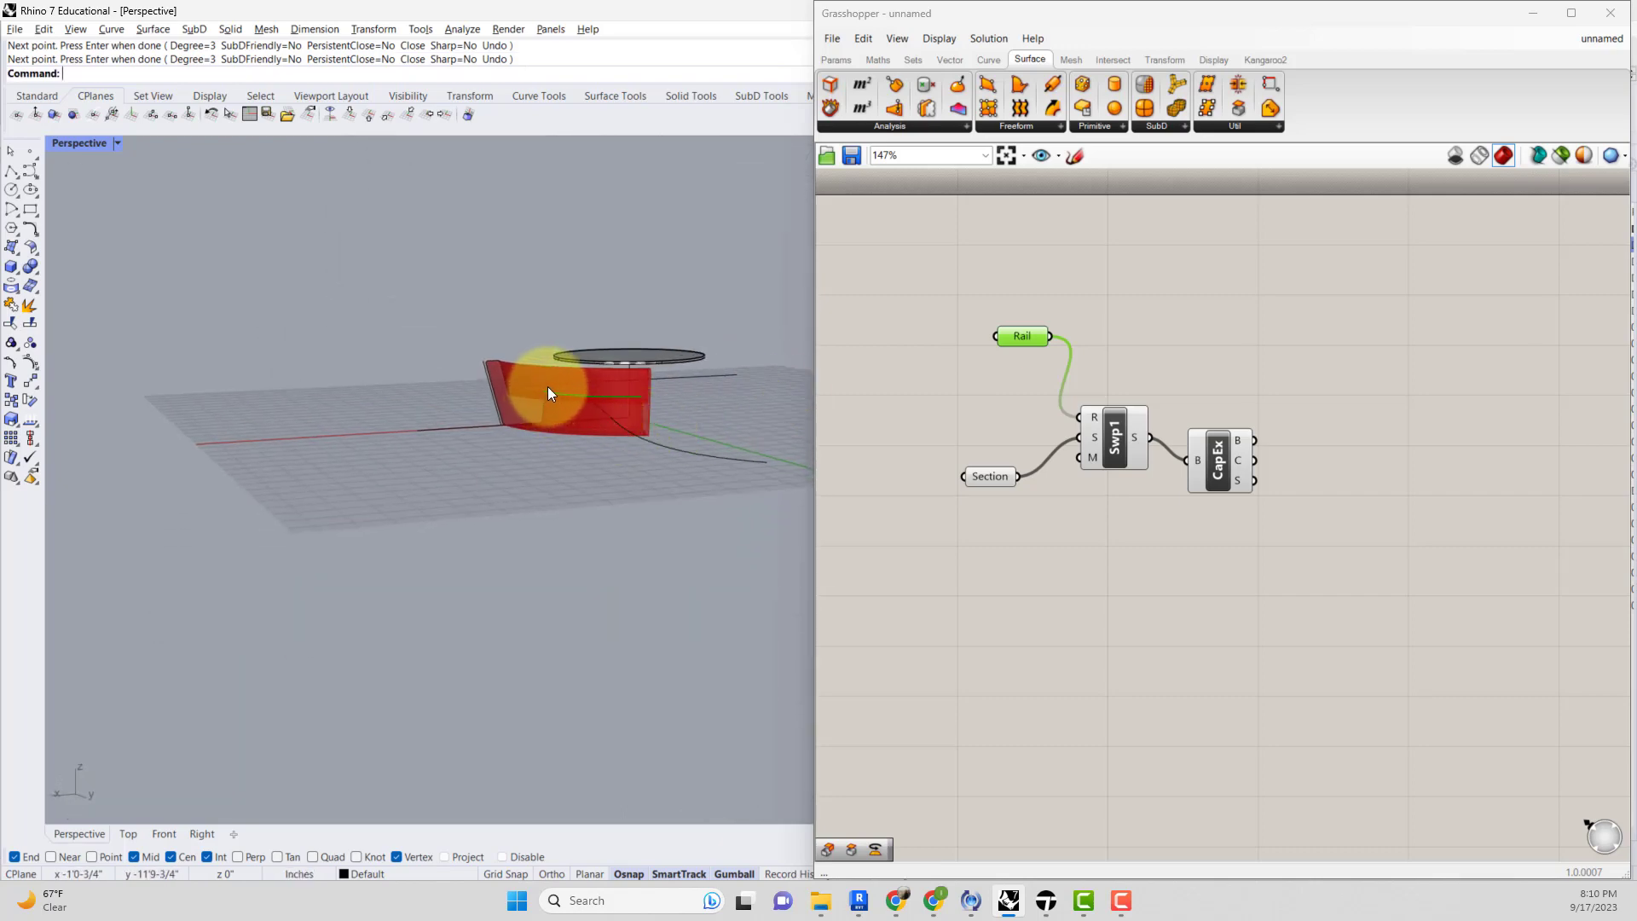
right_click(1020, 340)
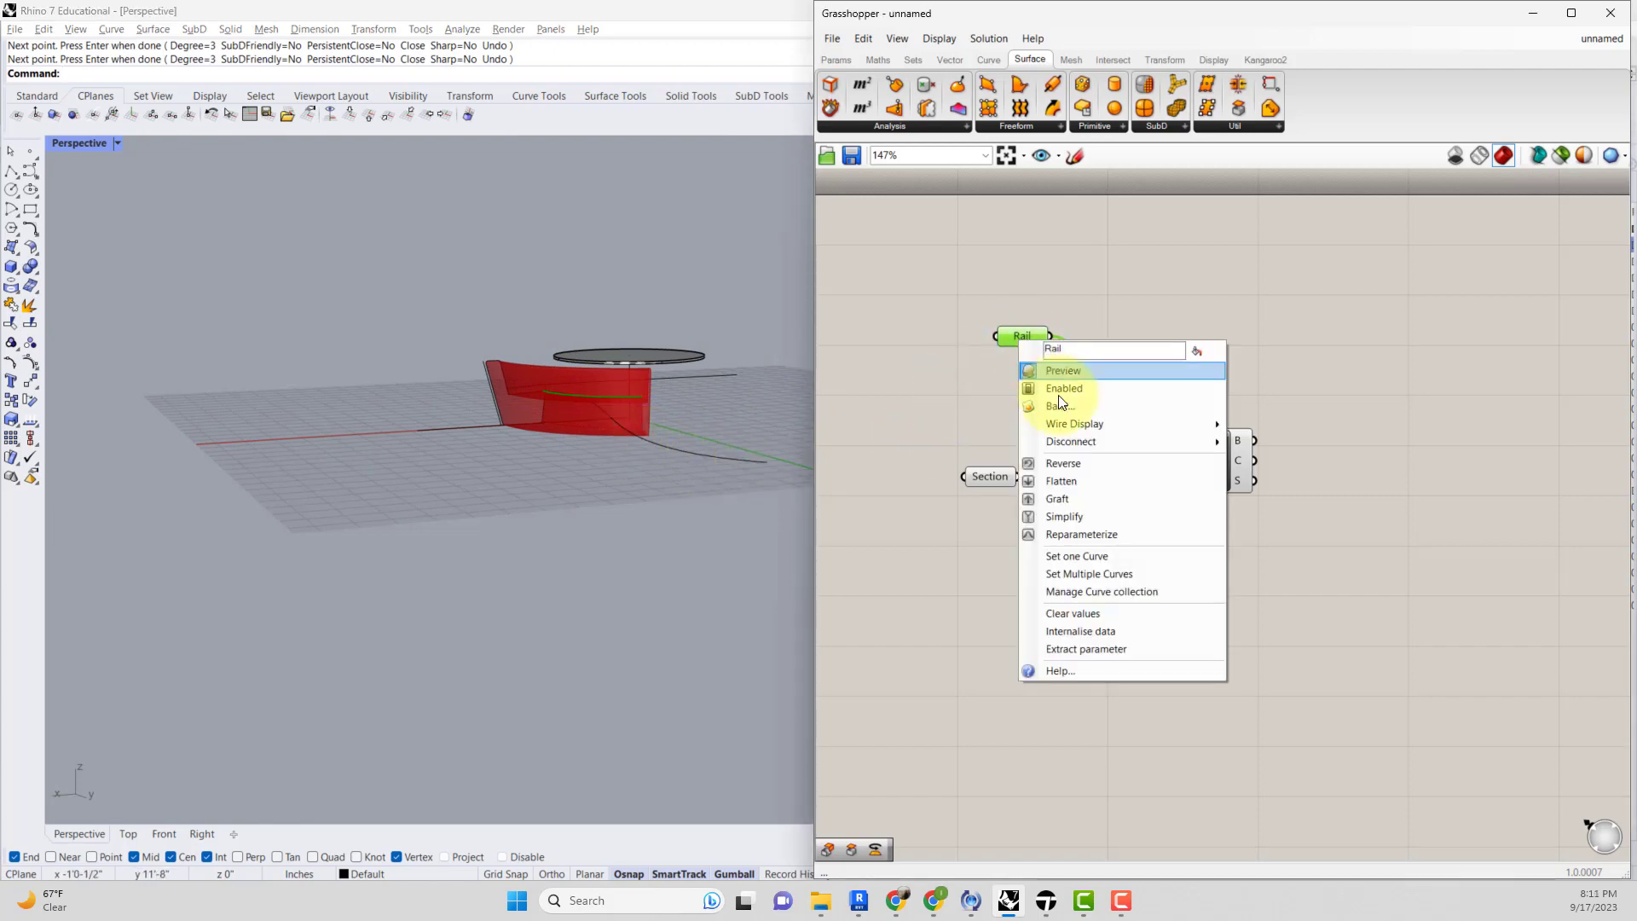
left_click(1127, 550)
left_click(728, 462)
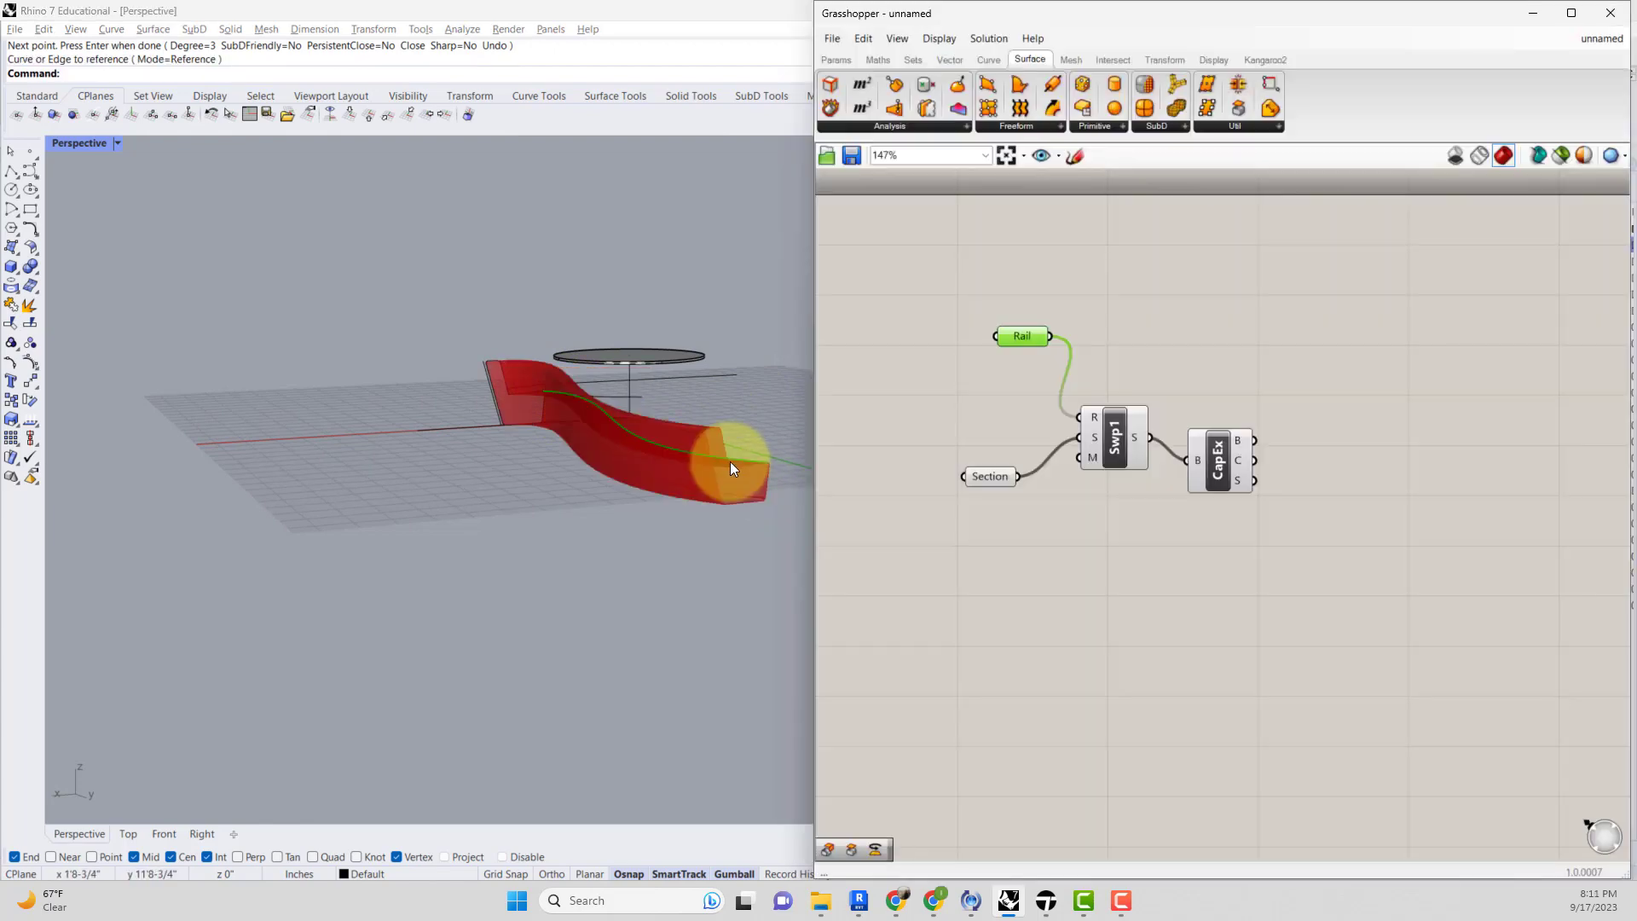
right_click_drag(720, 457, 602, 475)
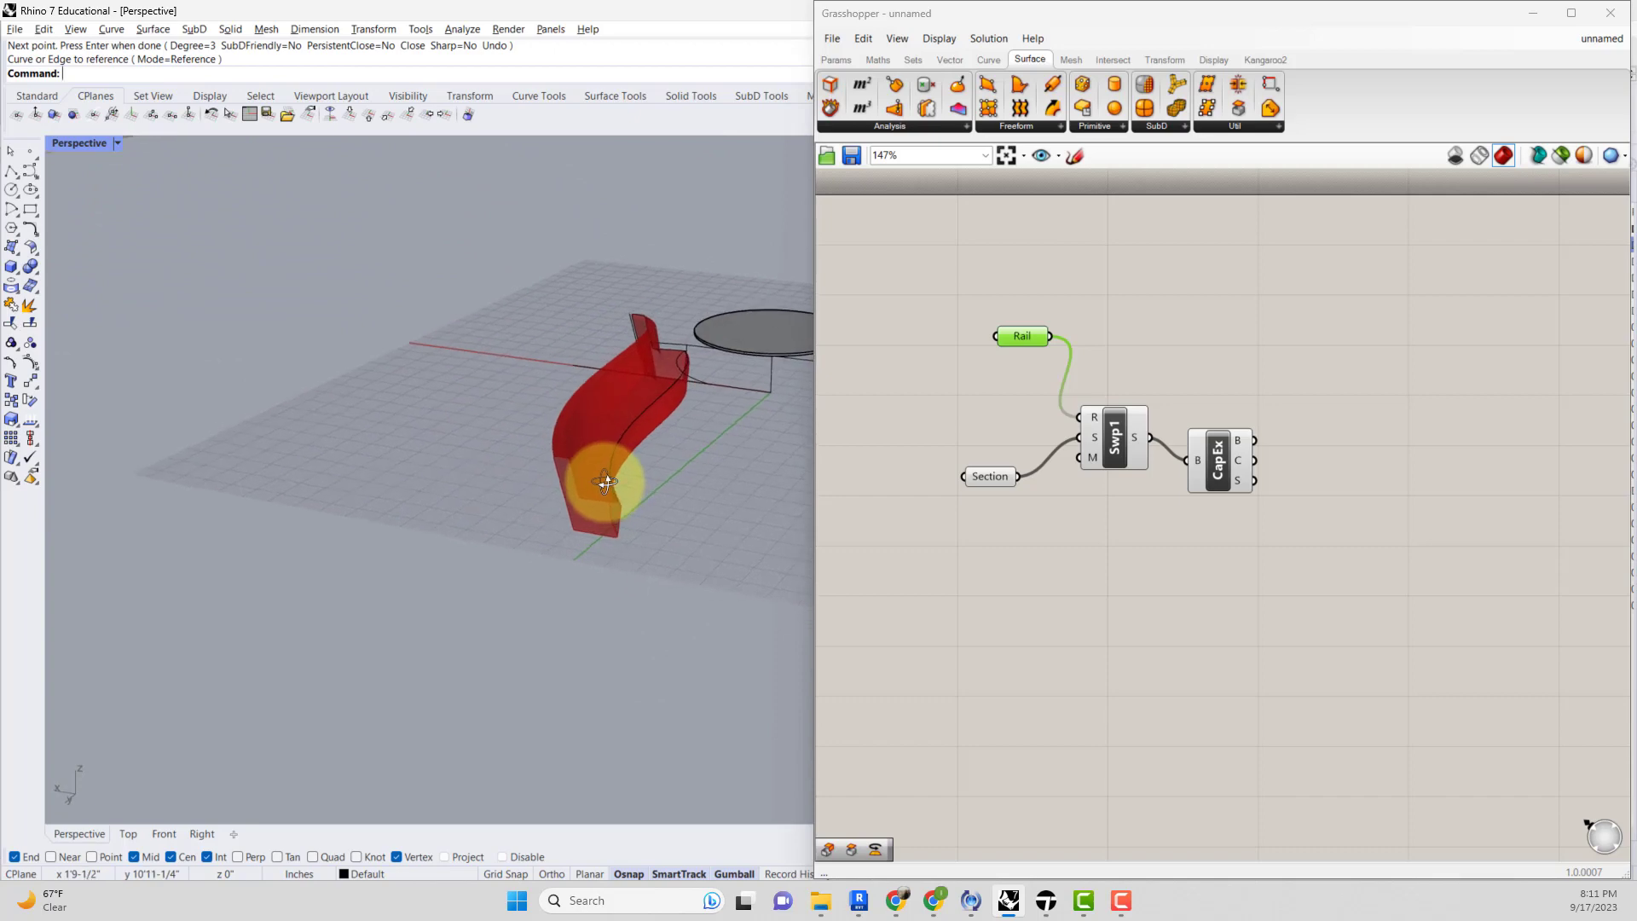
key("ctrl+z")
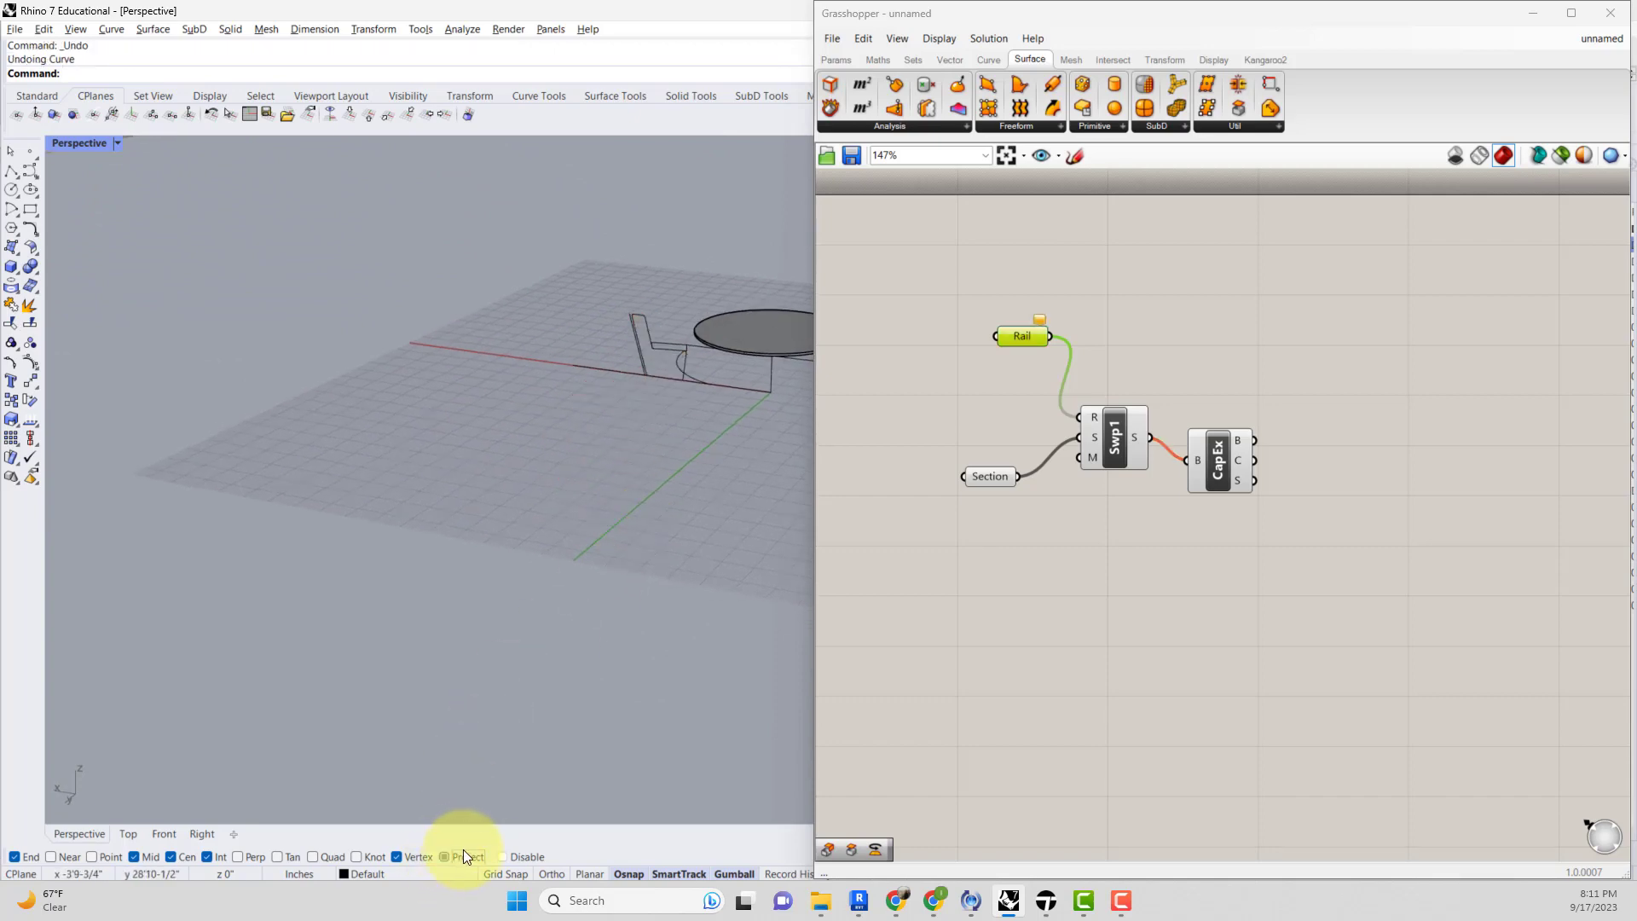
Draw a new curve from the section's projected end point, curving out across the floor through three more points.
right_click_drag(679, 412, 640, 392)
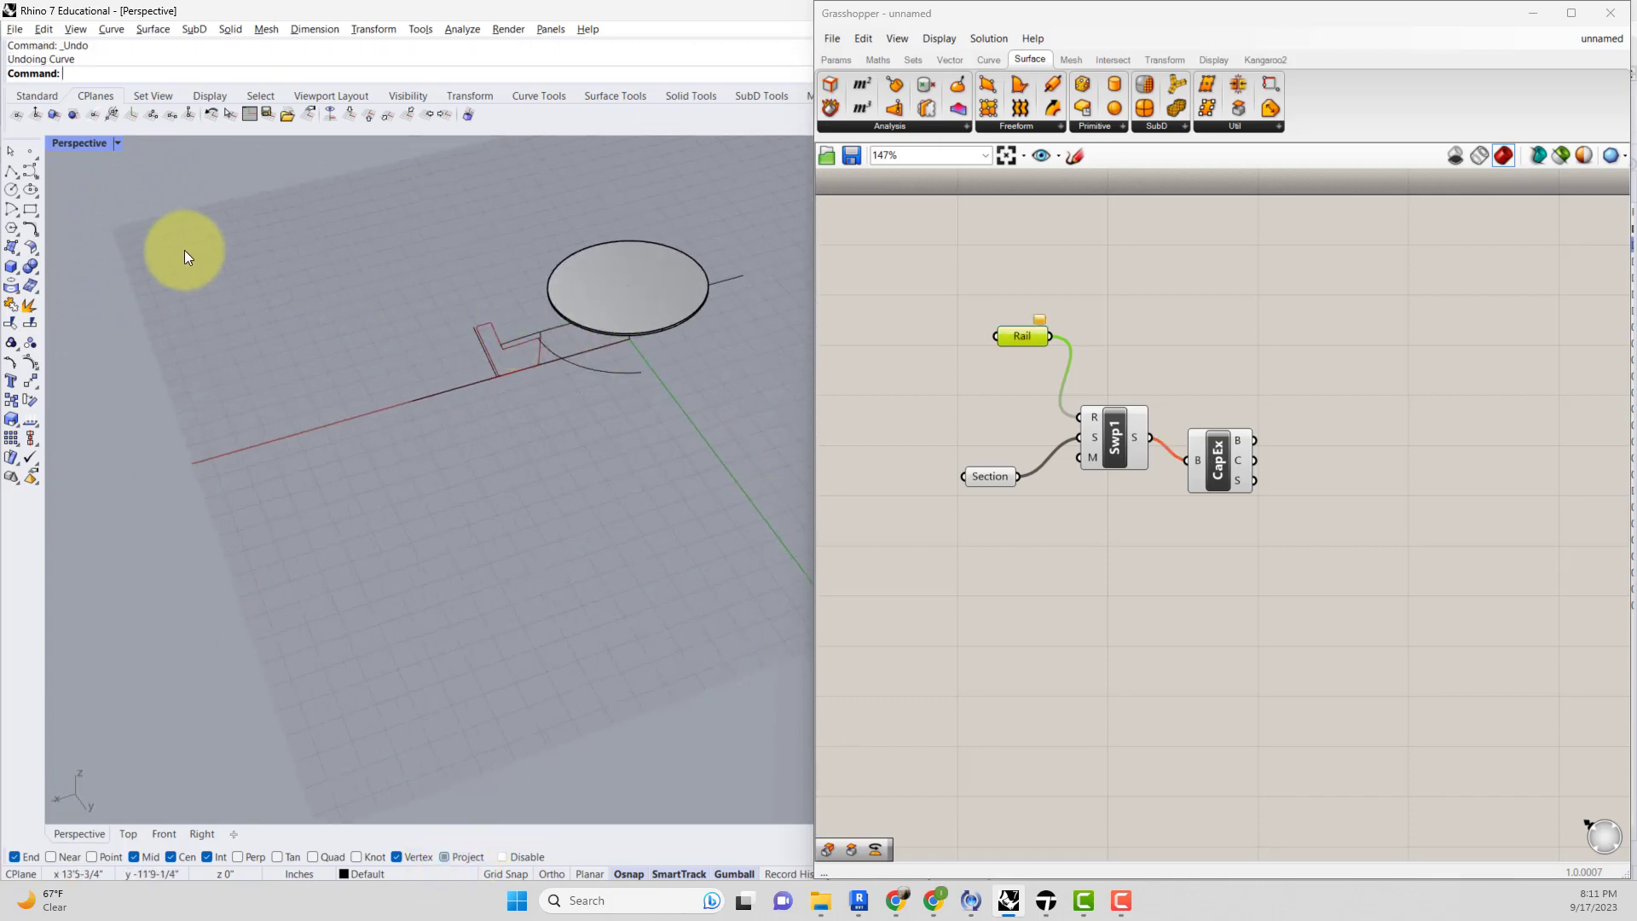
left_click(31, 170)
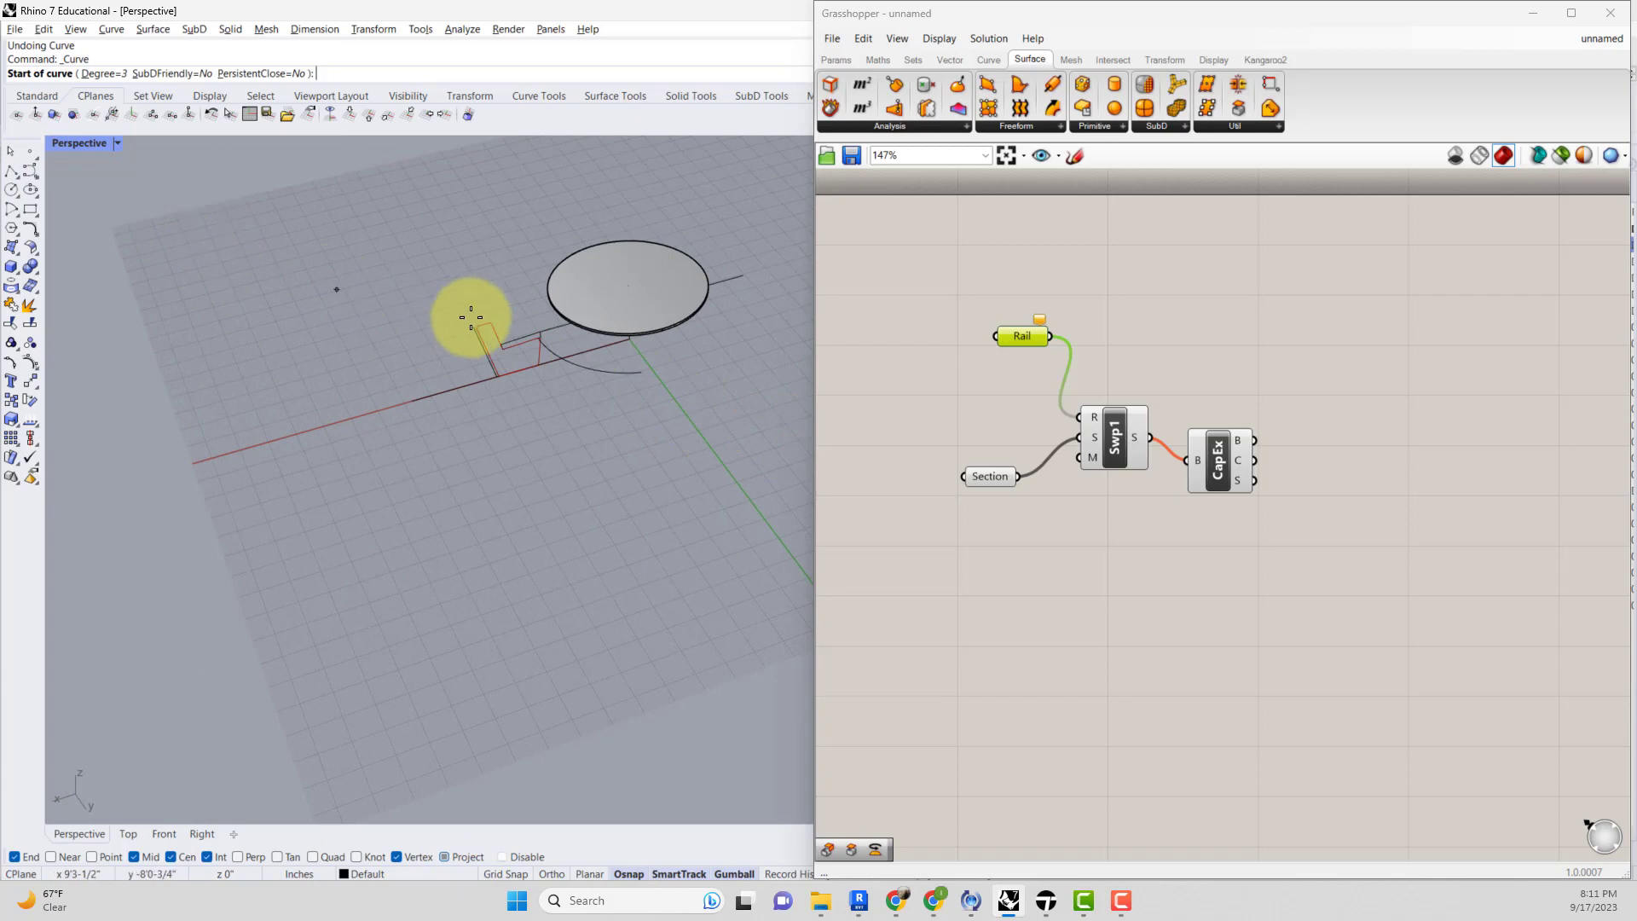
left_click(540, 364)
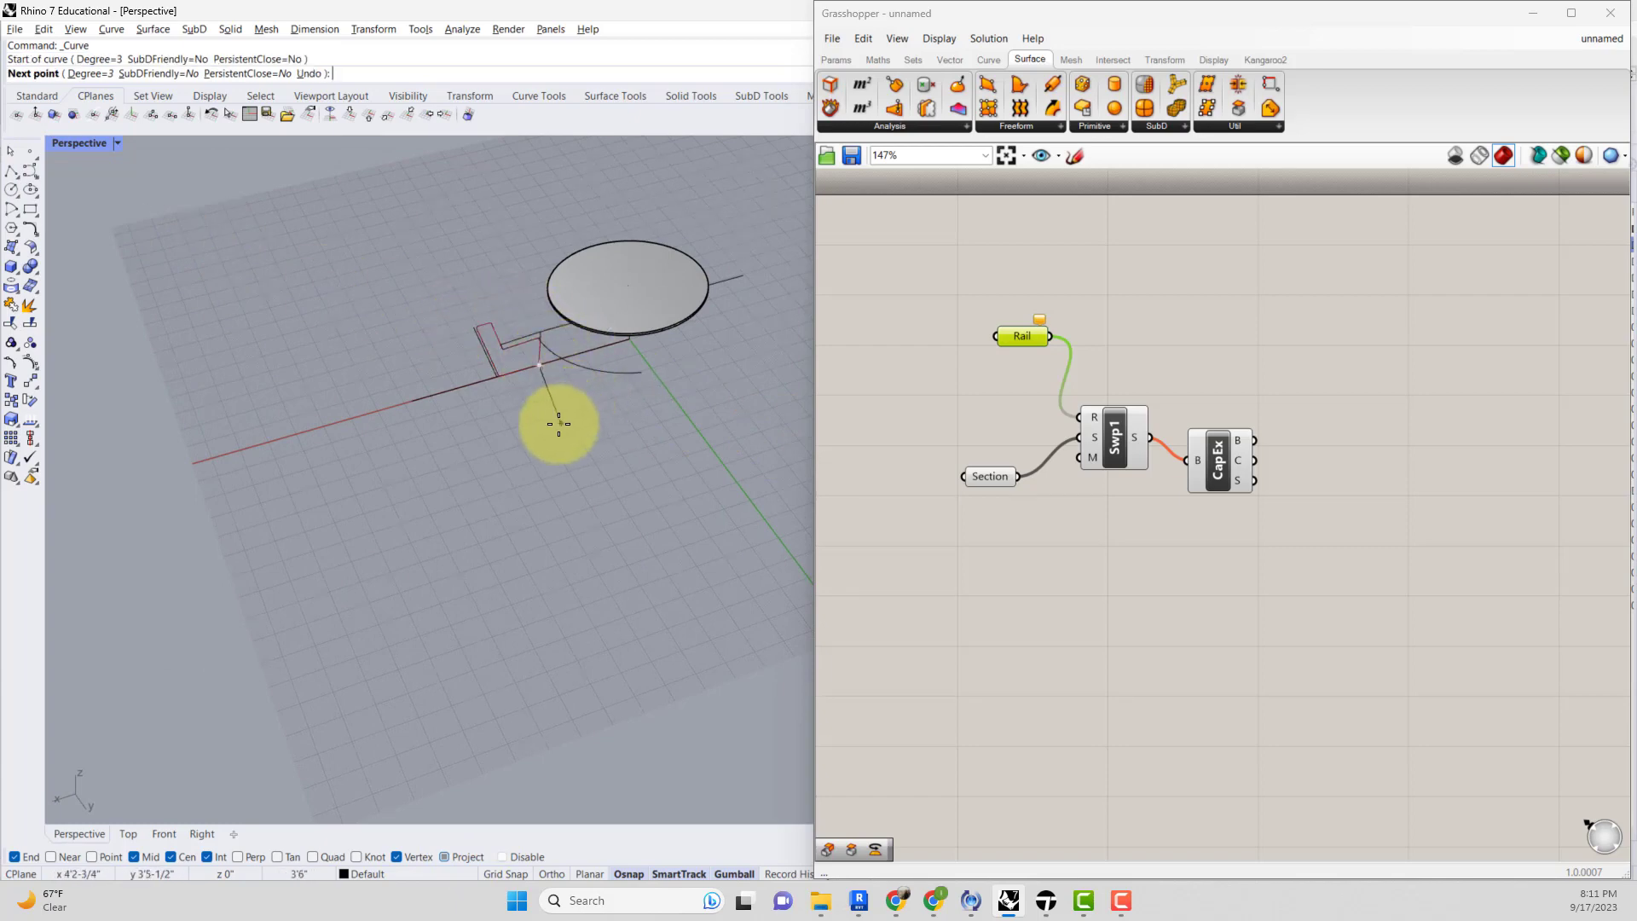
left_click(555, 428)
left_click(680, 432)
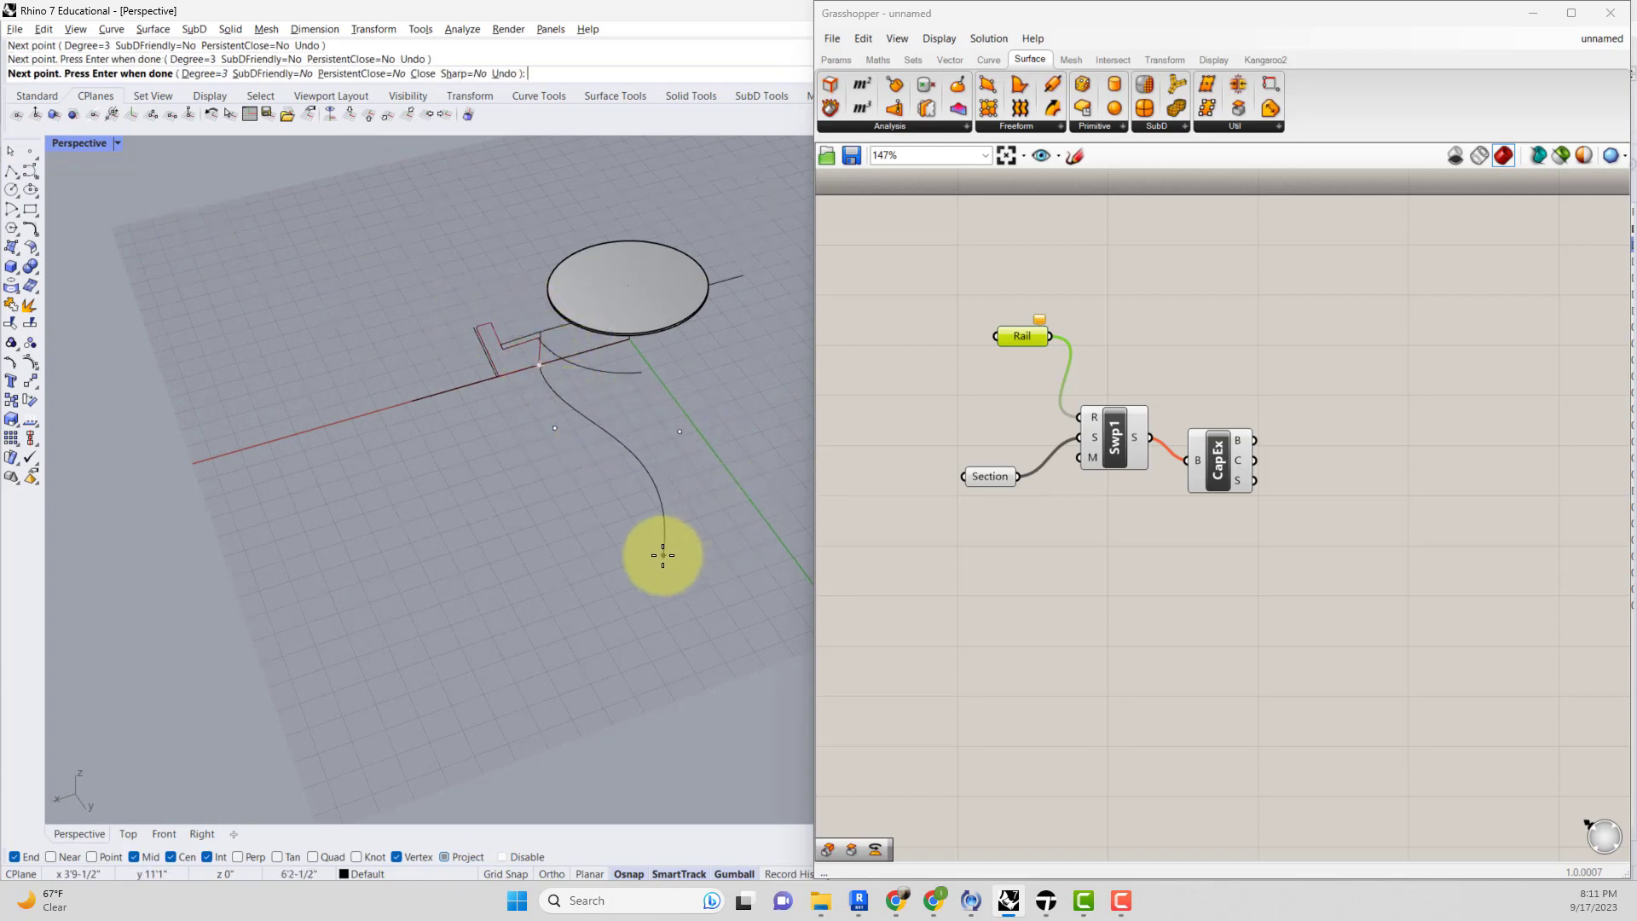
left_click(668, 539)
right_click_drag(683, 512, 694, 475)
right_click(694, 481)
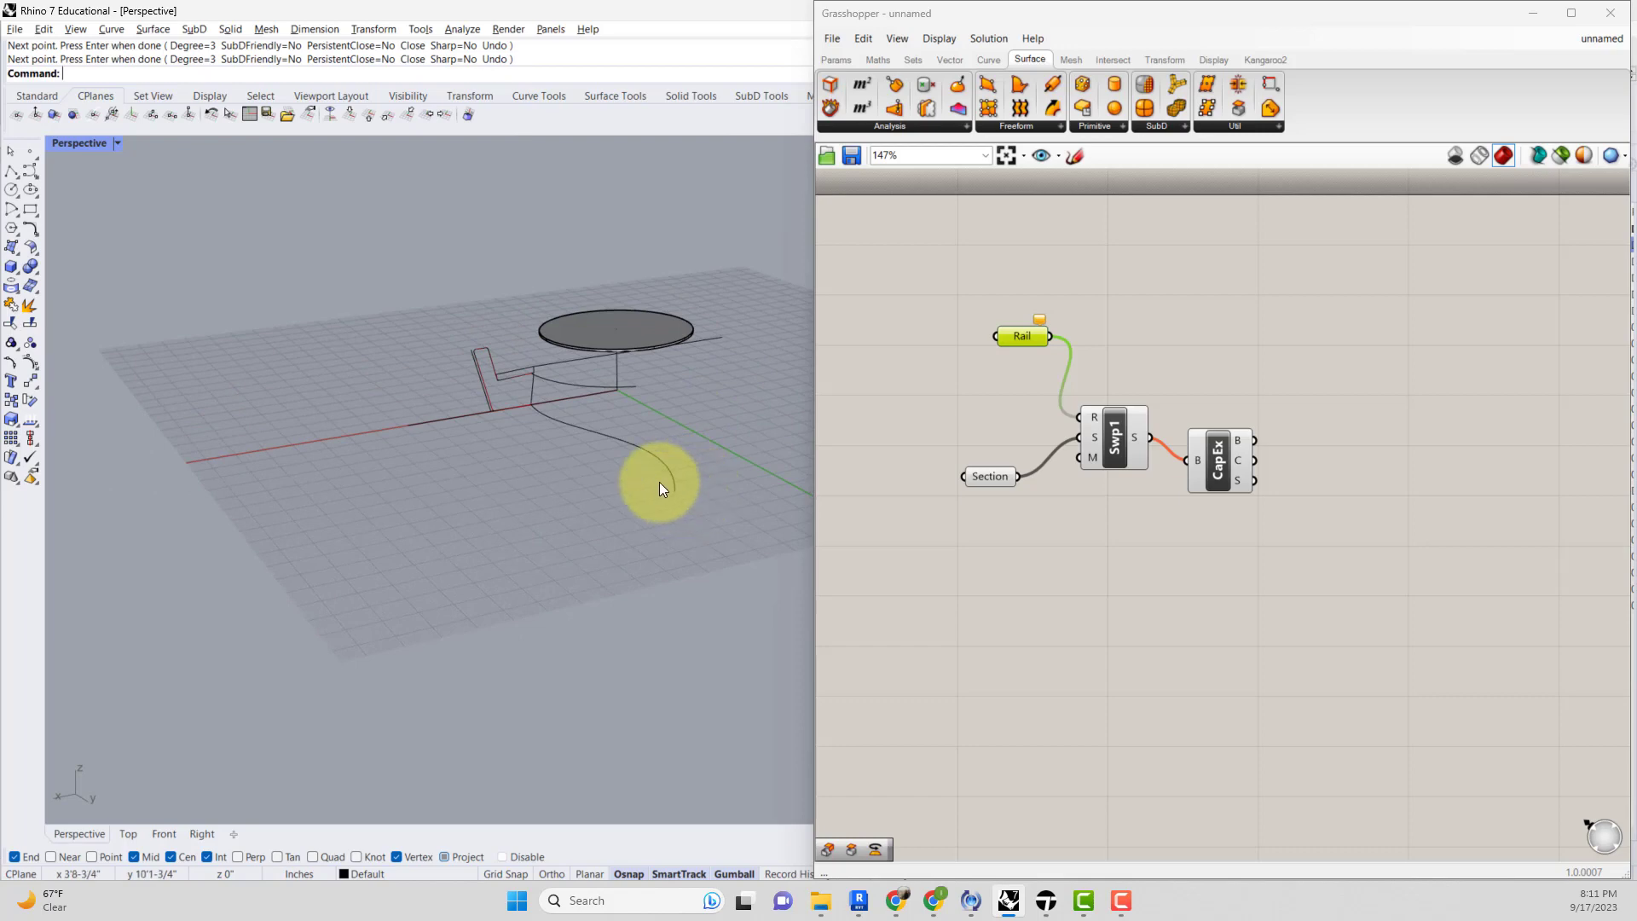
Select the new curve and set it as the Rail parameter's single curve.
left_click(683, 464)
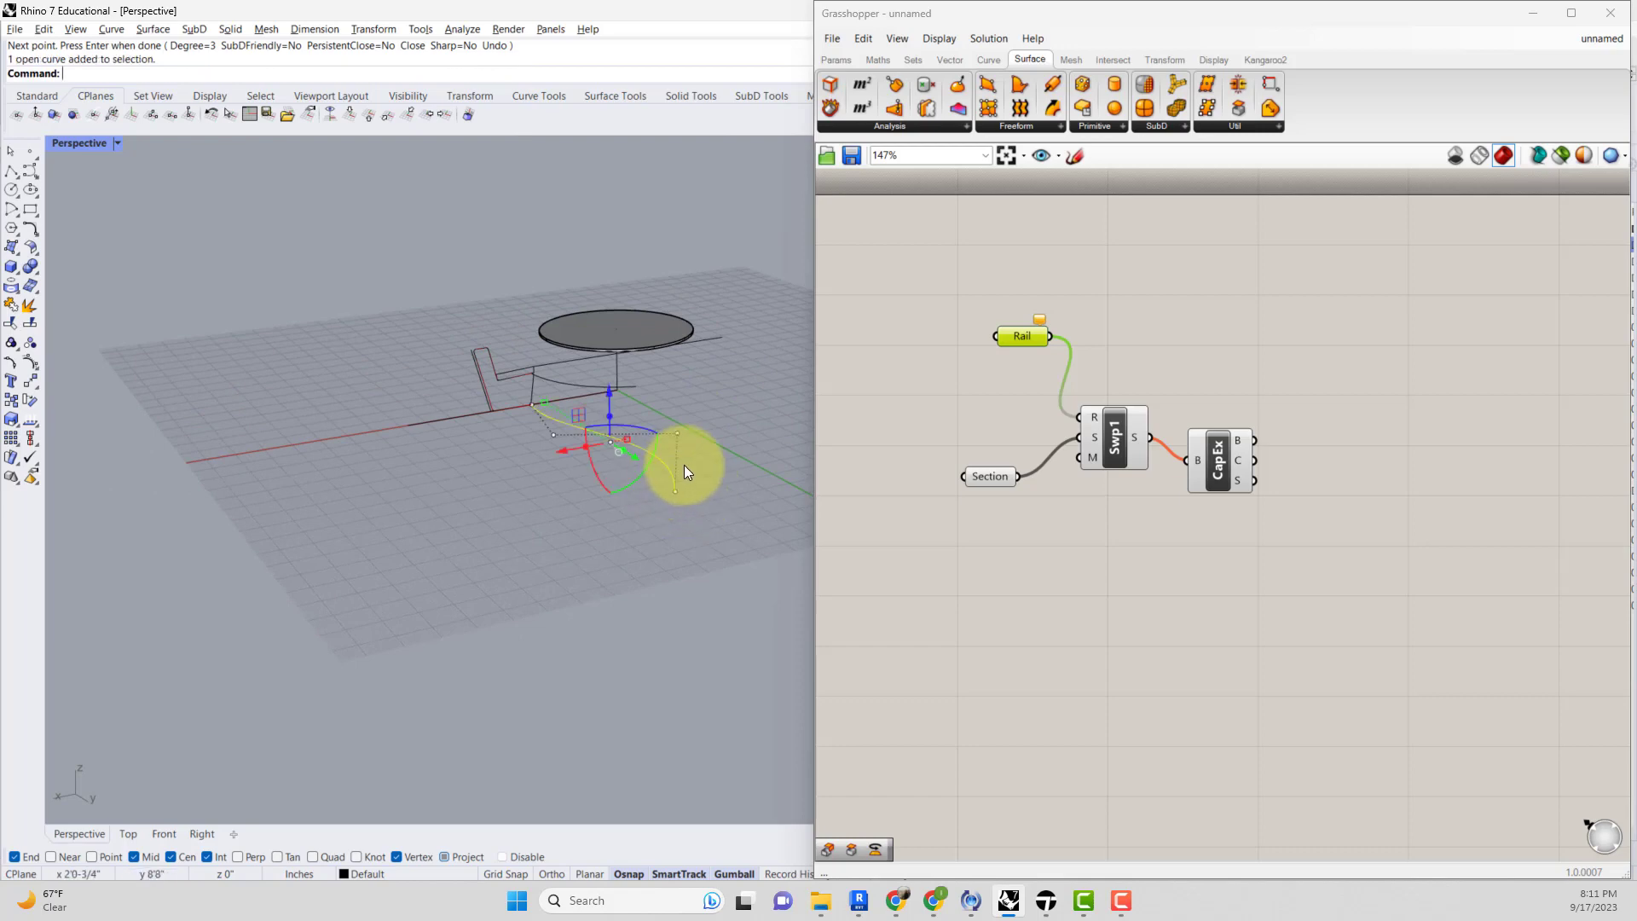
right_click(1036, 335)
left_click(1130, 578)
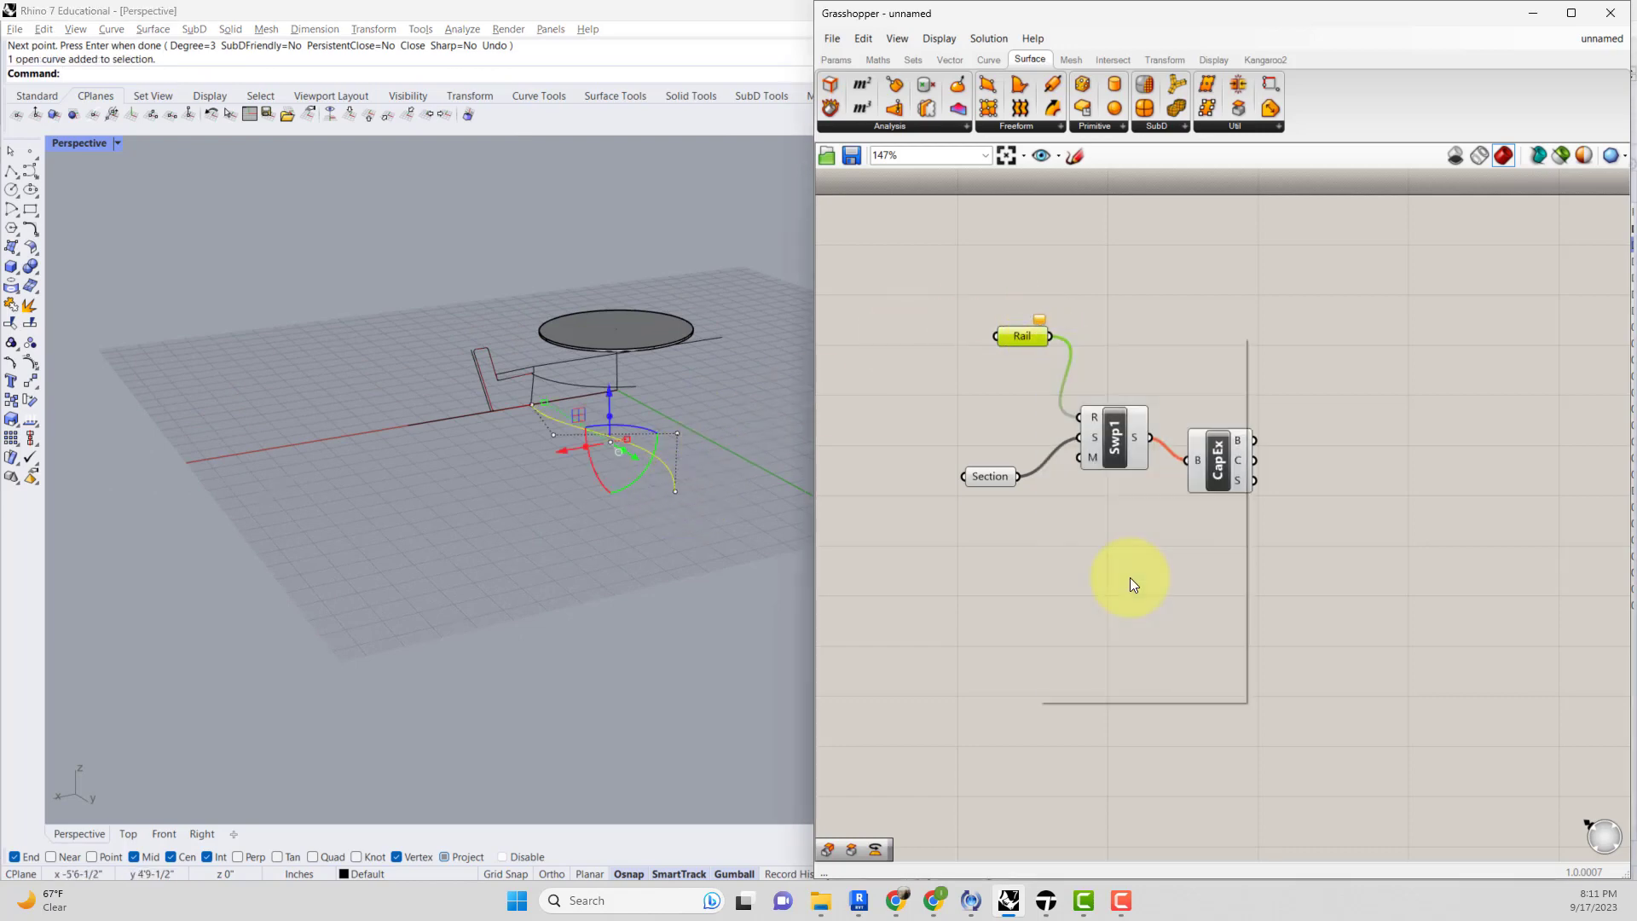
right_click_drag(713, 464, 588, 516)
scroll(608, 492, "up", 3)
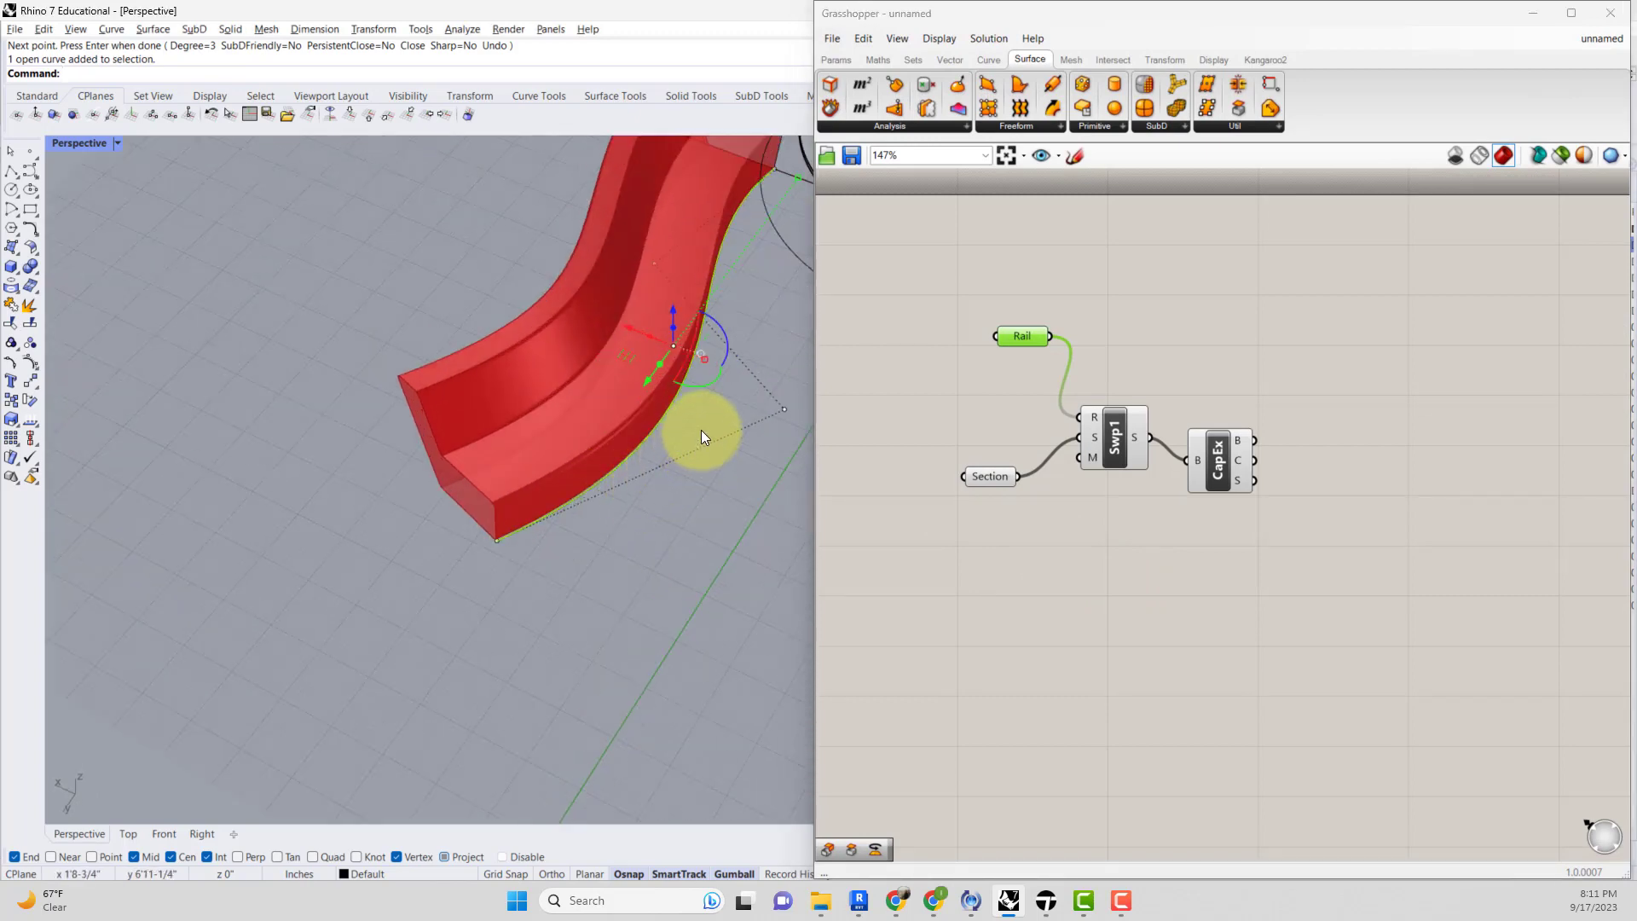
Turn off the Sweep component's preview so only the capped solid displays.
right_click_drag(701, 430, 969, 391)
left_click(1239, 468)
left_click(1200, 505)
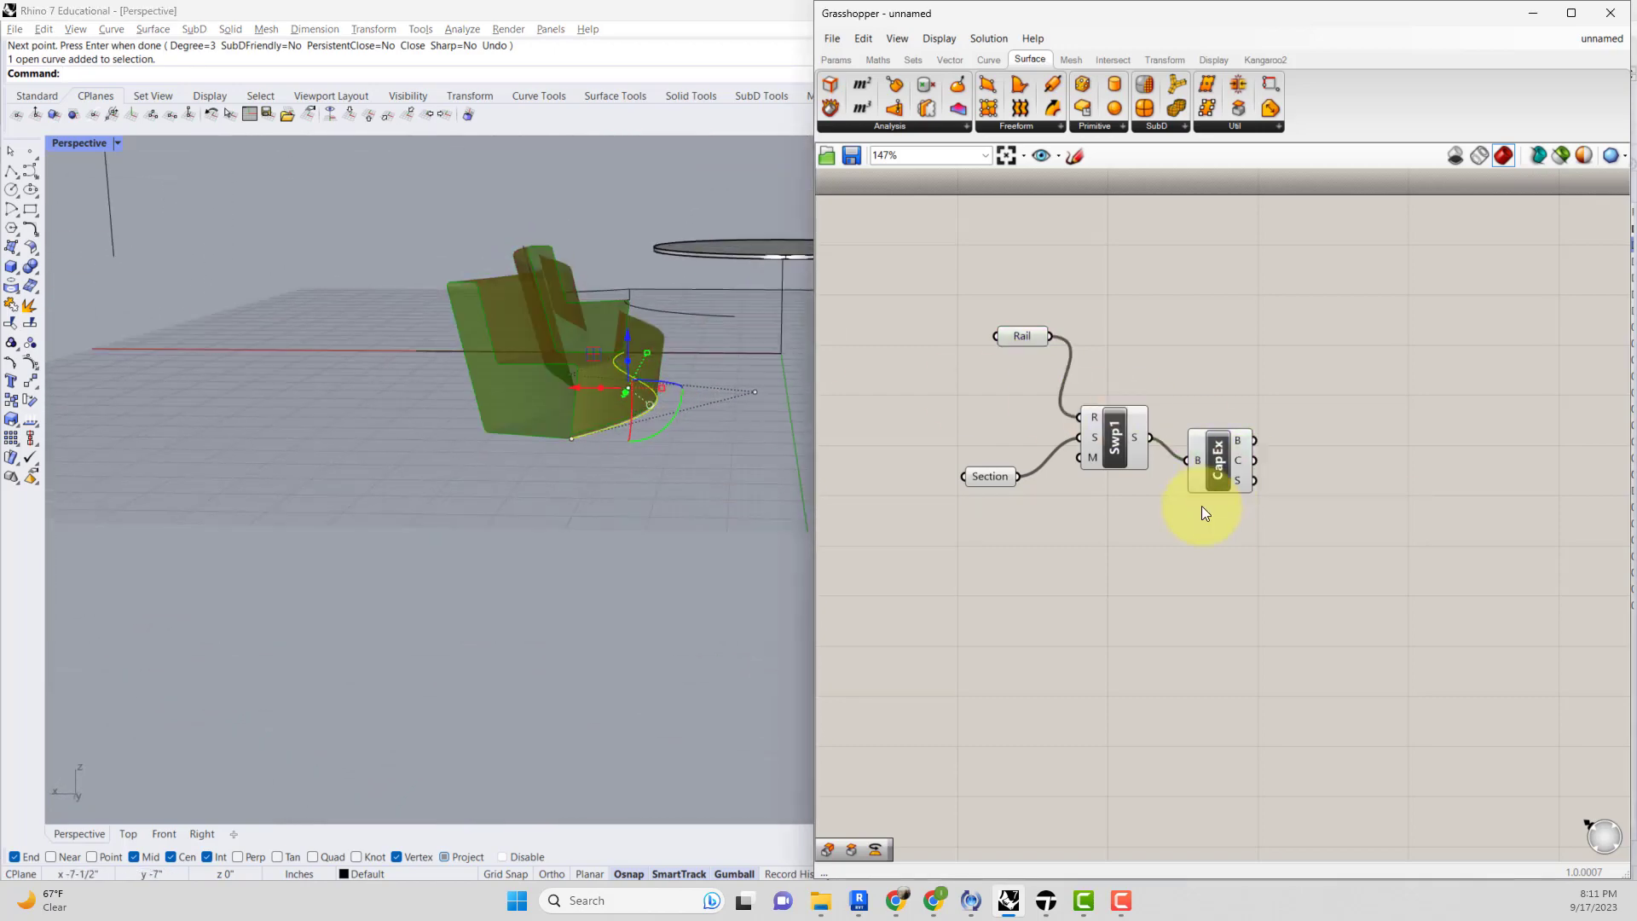
left_click_drag(1173, 523, 1029, 343)
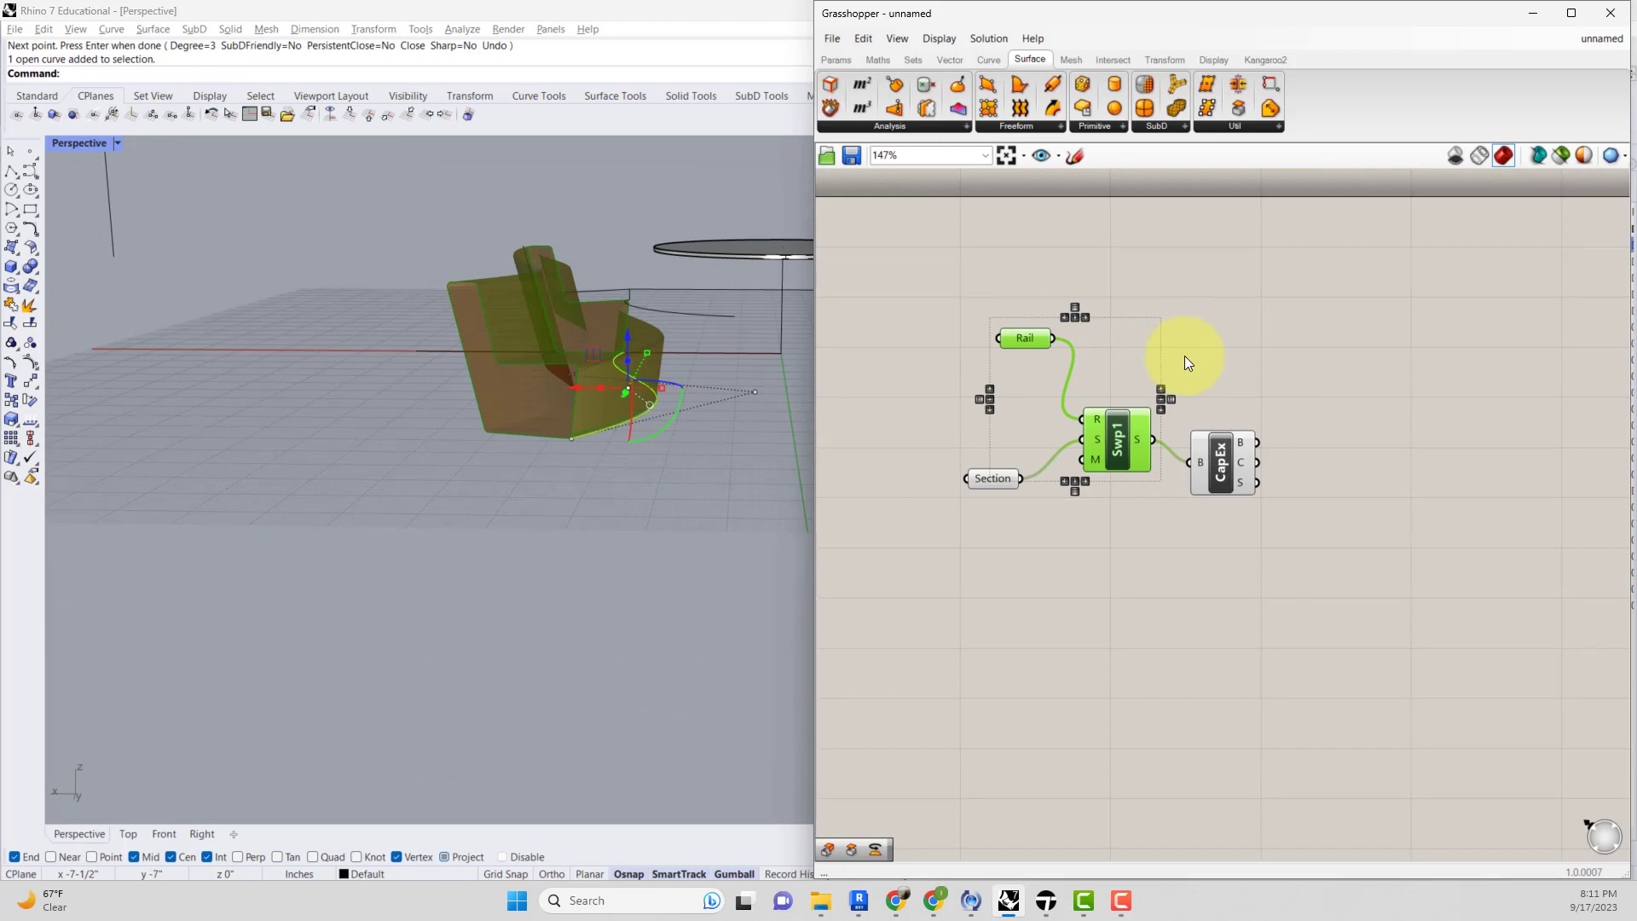
right_click(1185, 355)
left_click(1141, 383)
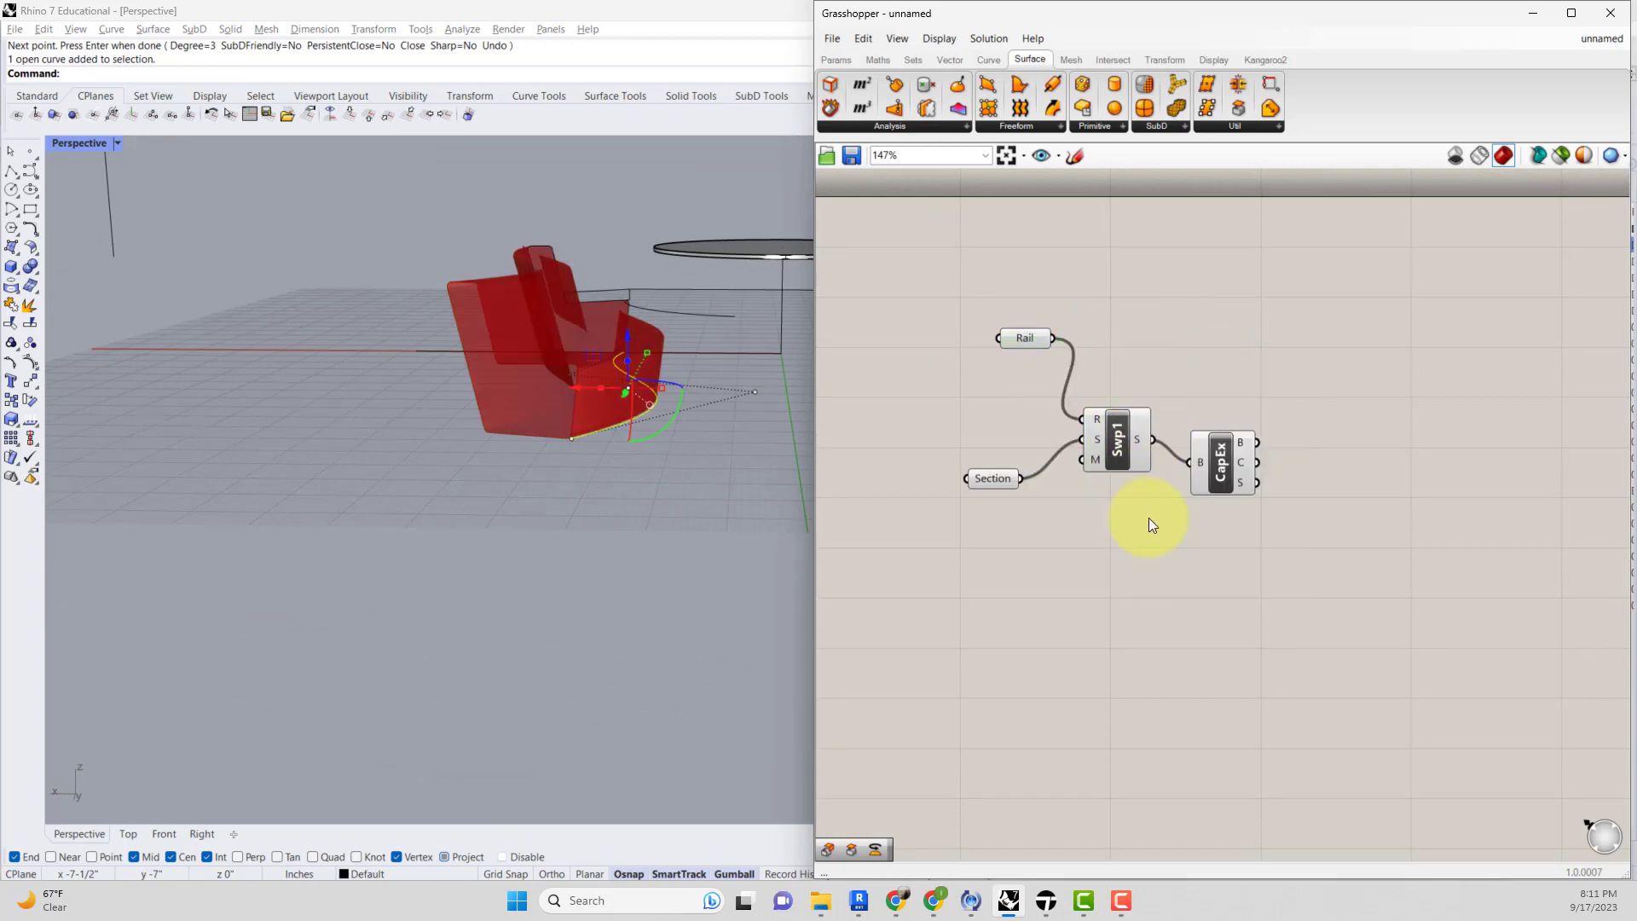
left_click_drag(1149, 519, 944, 313)
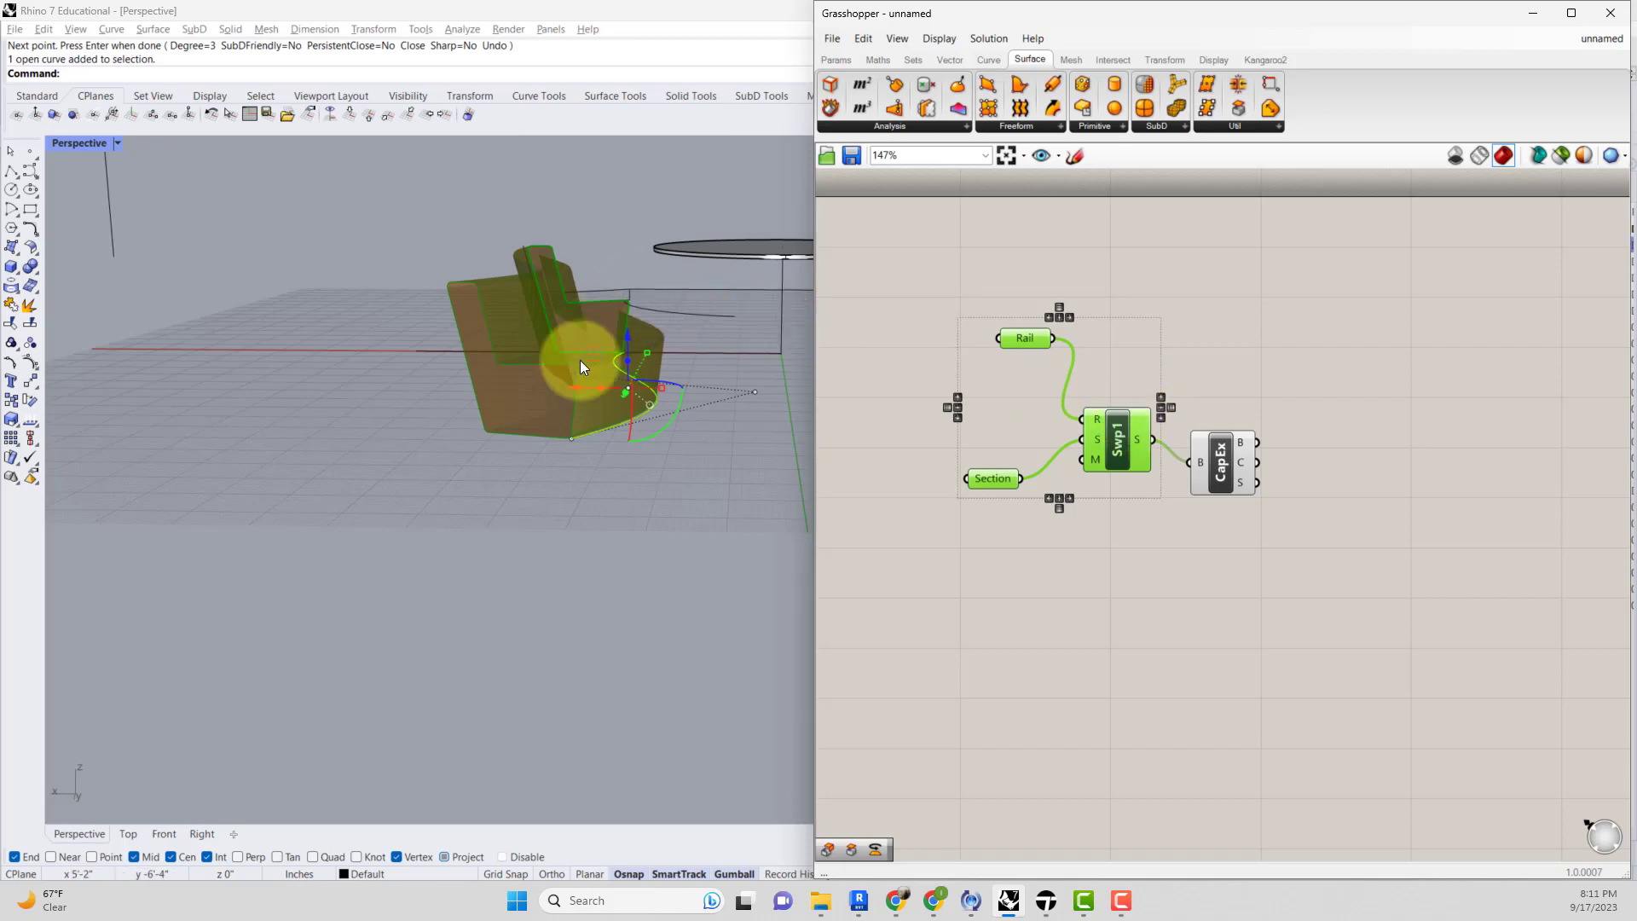
right_click(1118, 453)
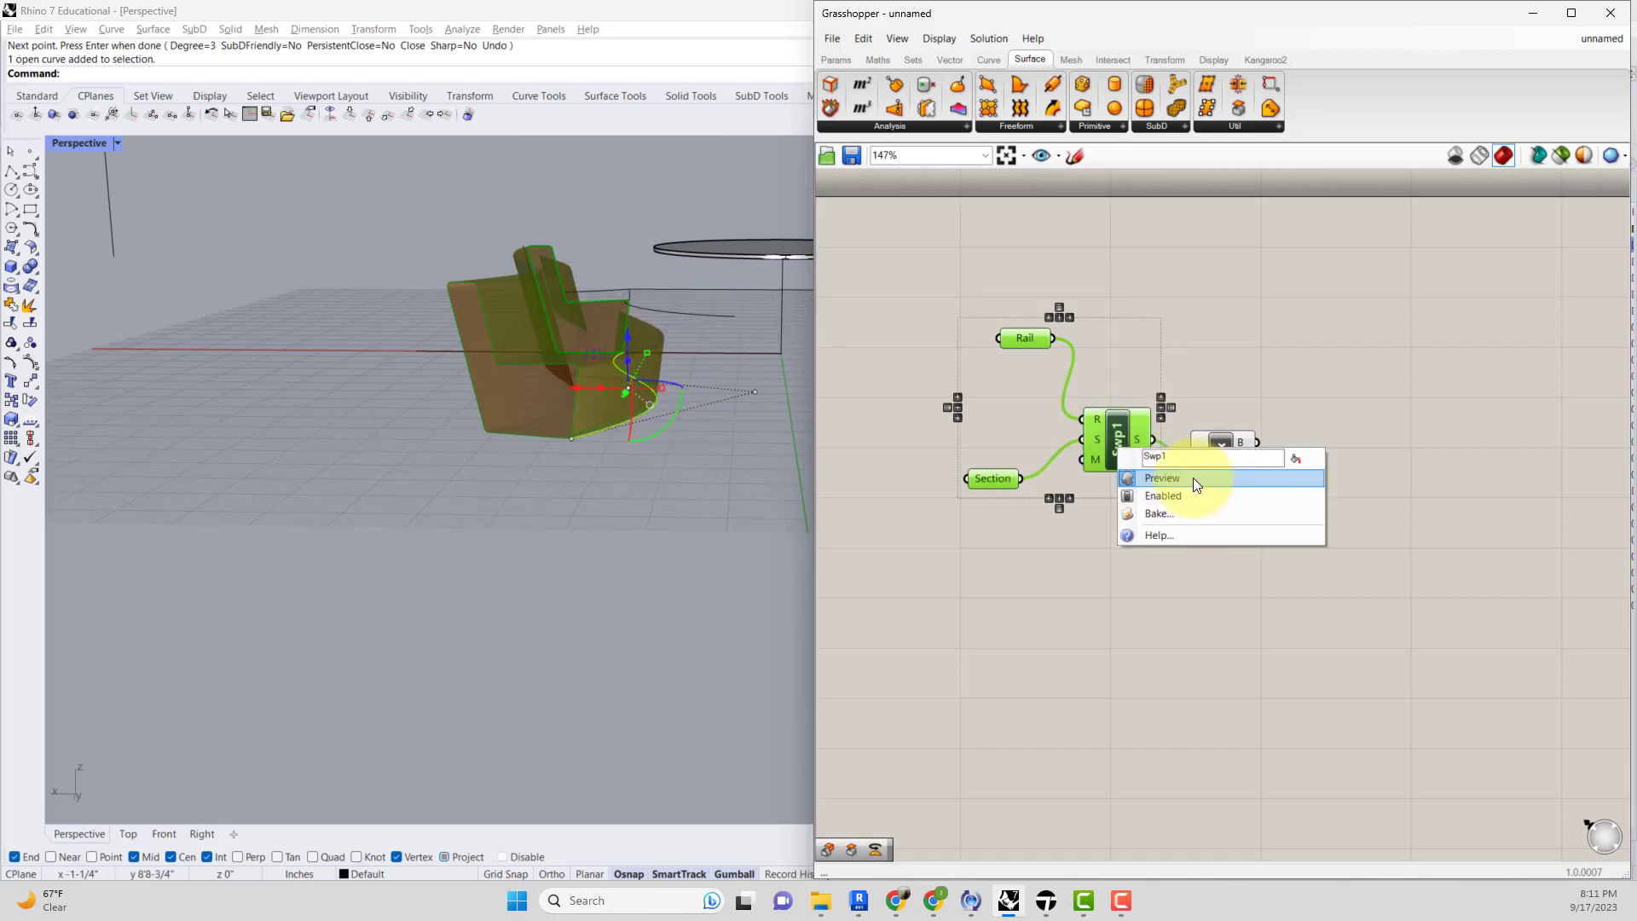
left_click(1194, 477)
left_click(1166, 510)
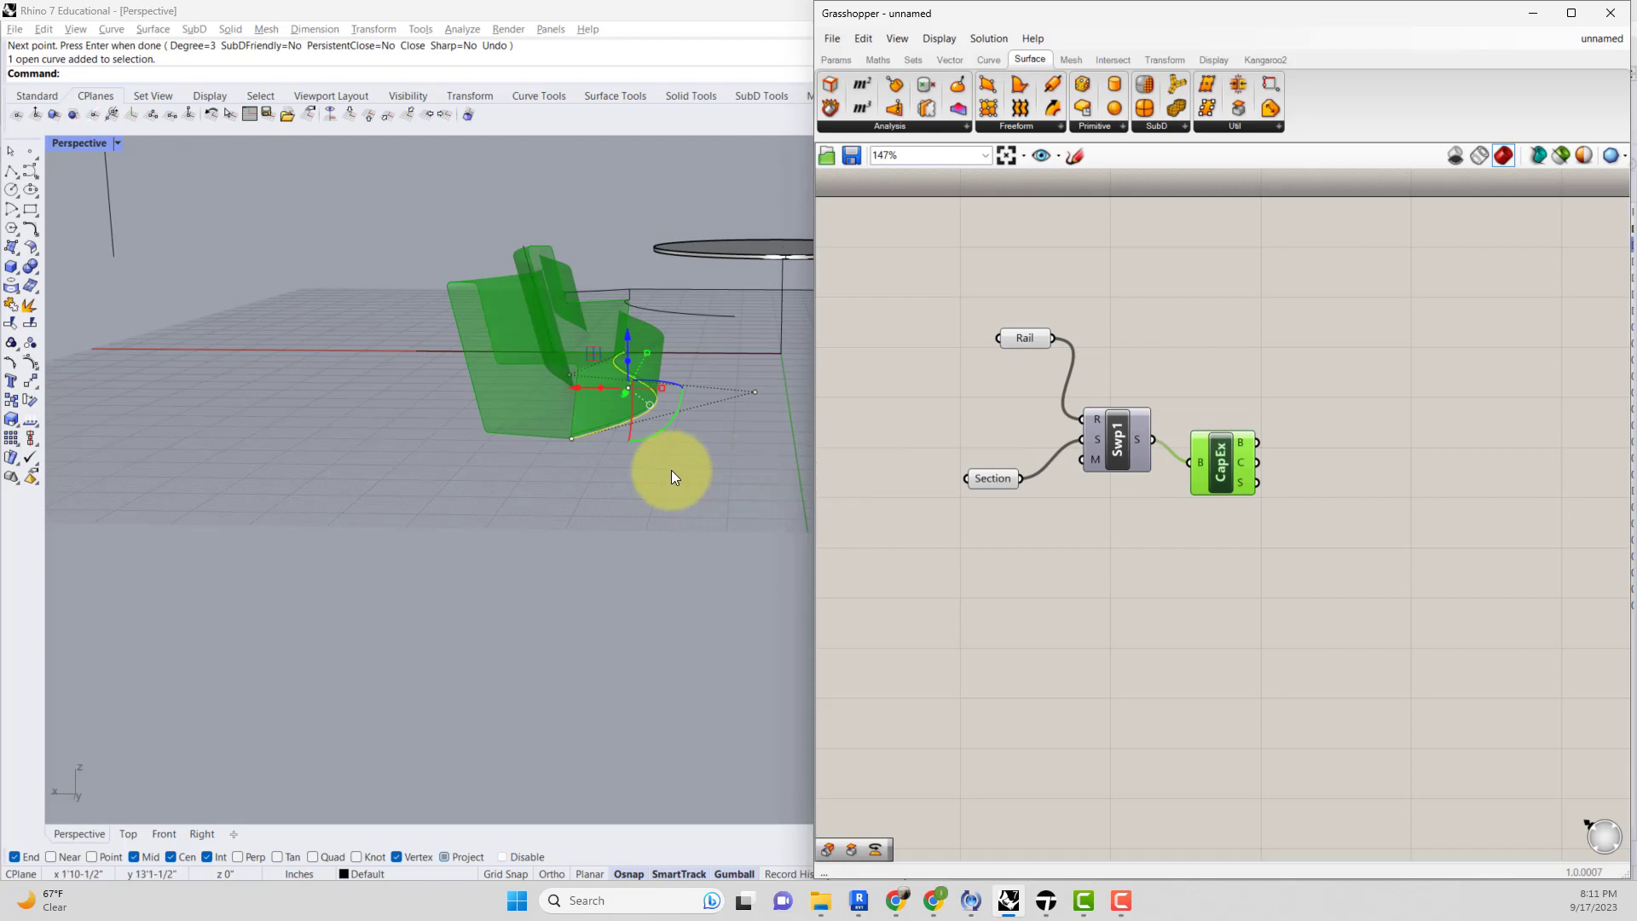
Orbit and zoom around the capped chair solid to examine its shape and ends.
right_click_drag(670, 470, 755, 535)
scroll(614, 459, "up", 6)
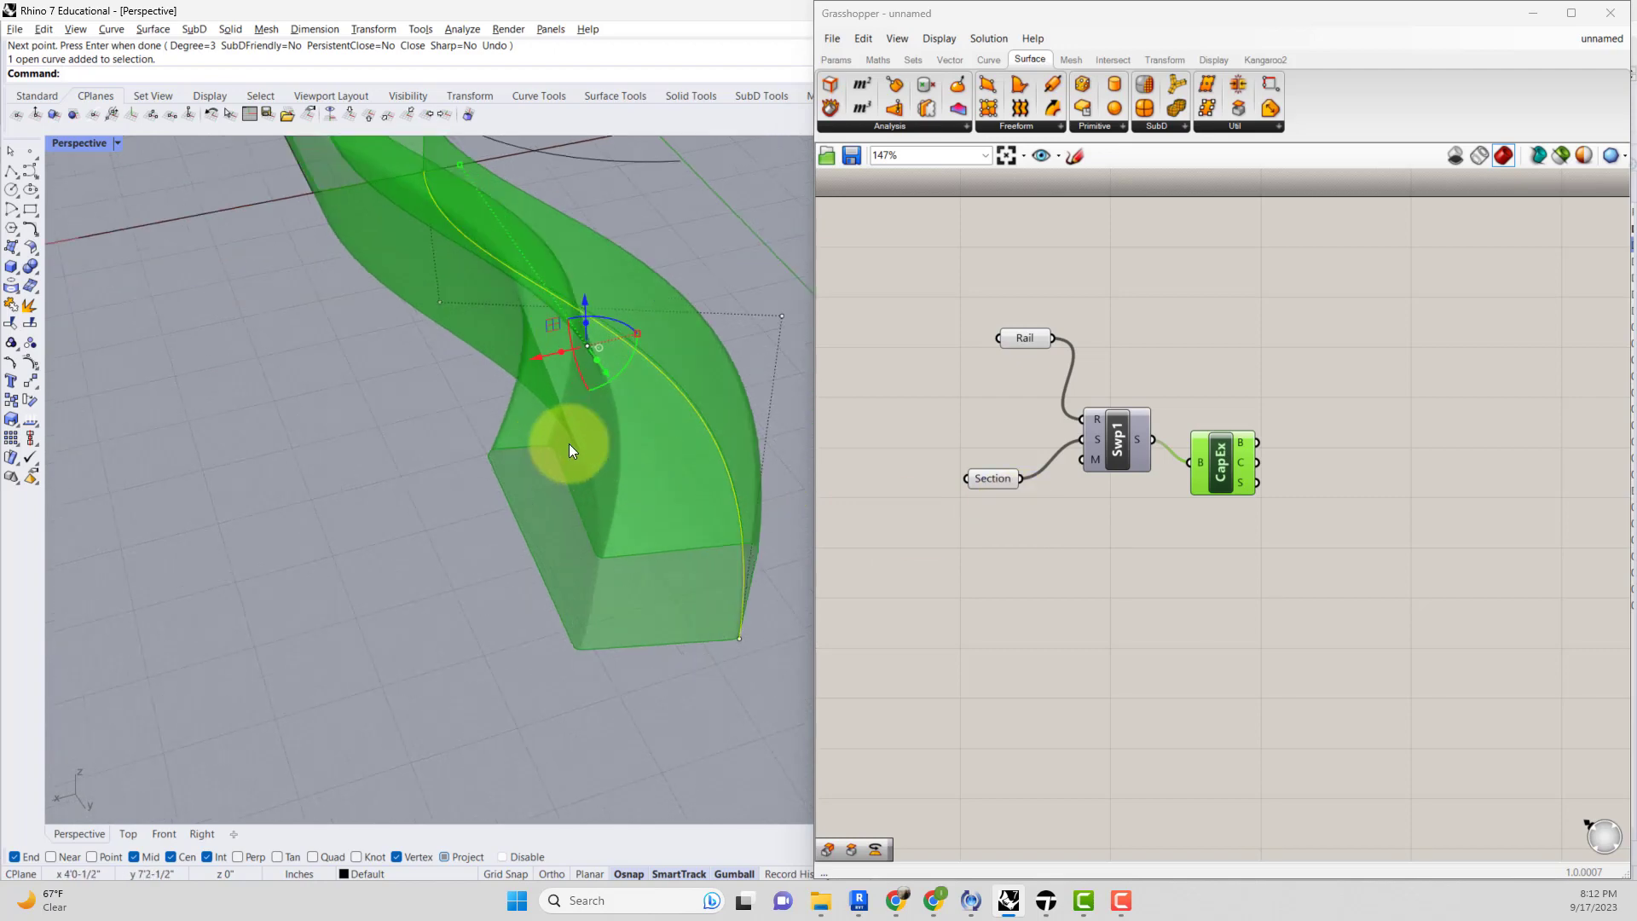
scroll(532, 434, "down", 8)
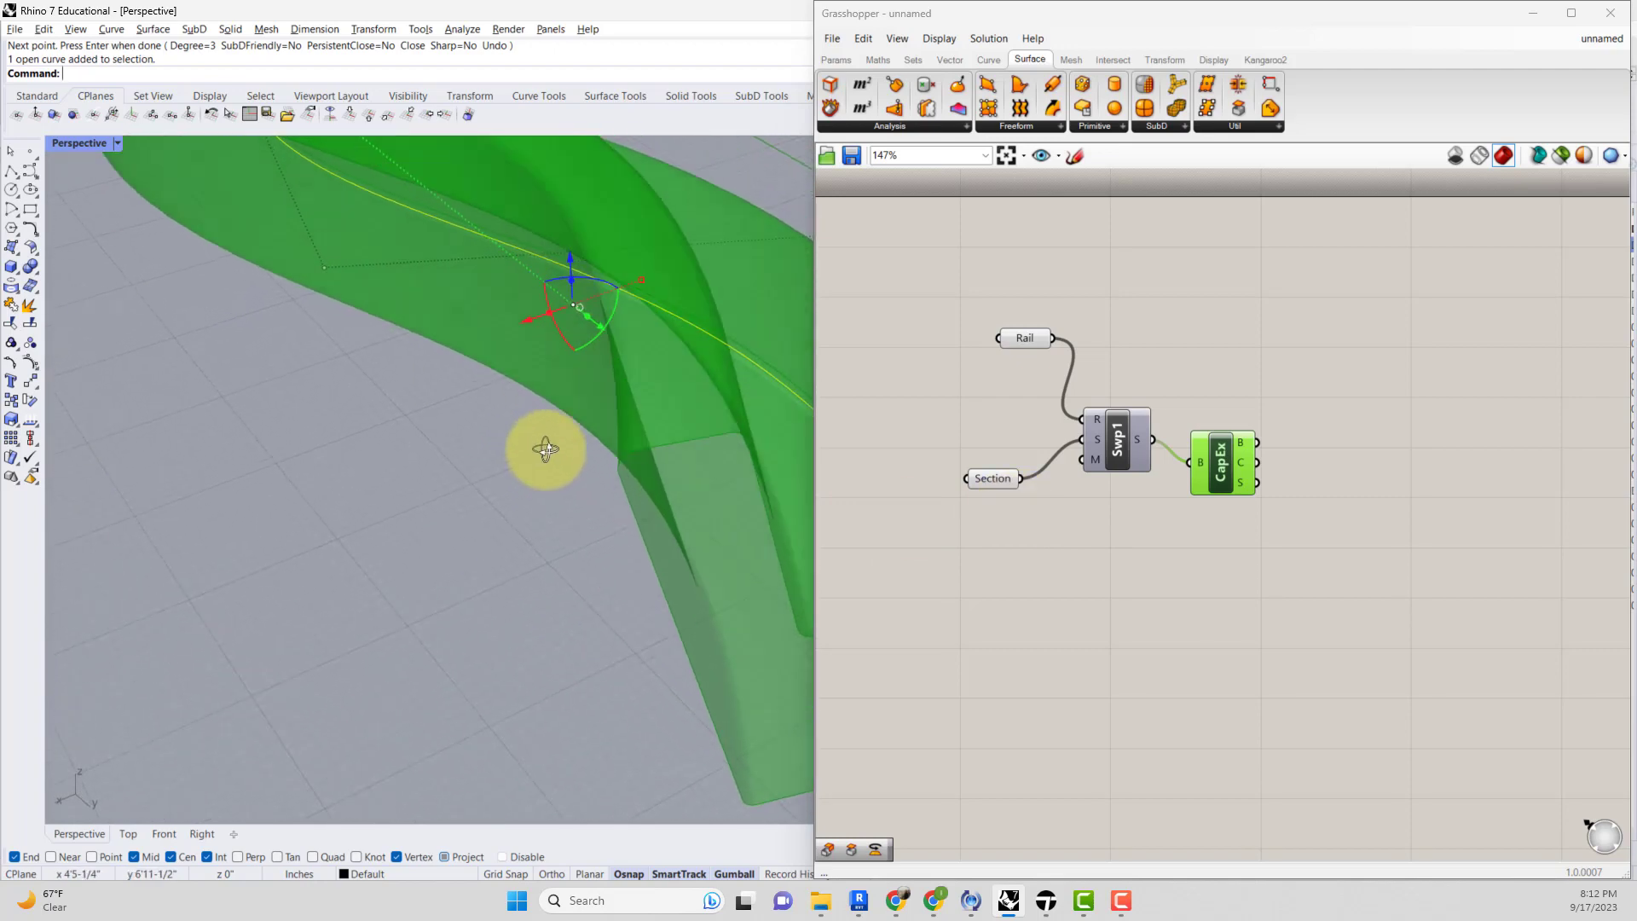
right_click_drag(508, 453, 587, 417)
scroll(731, 384, "up", 8)
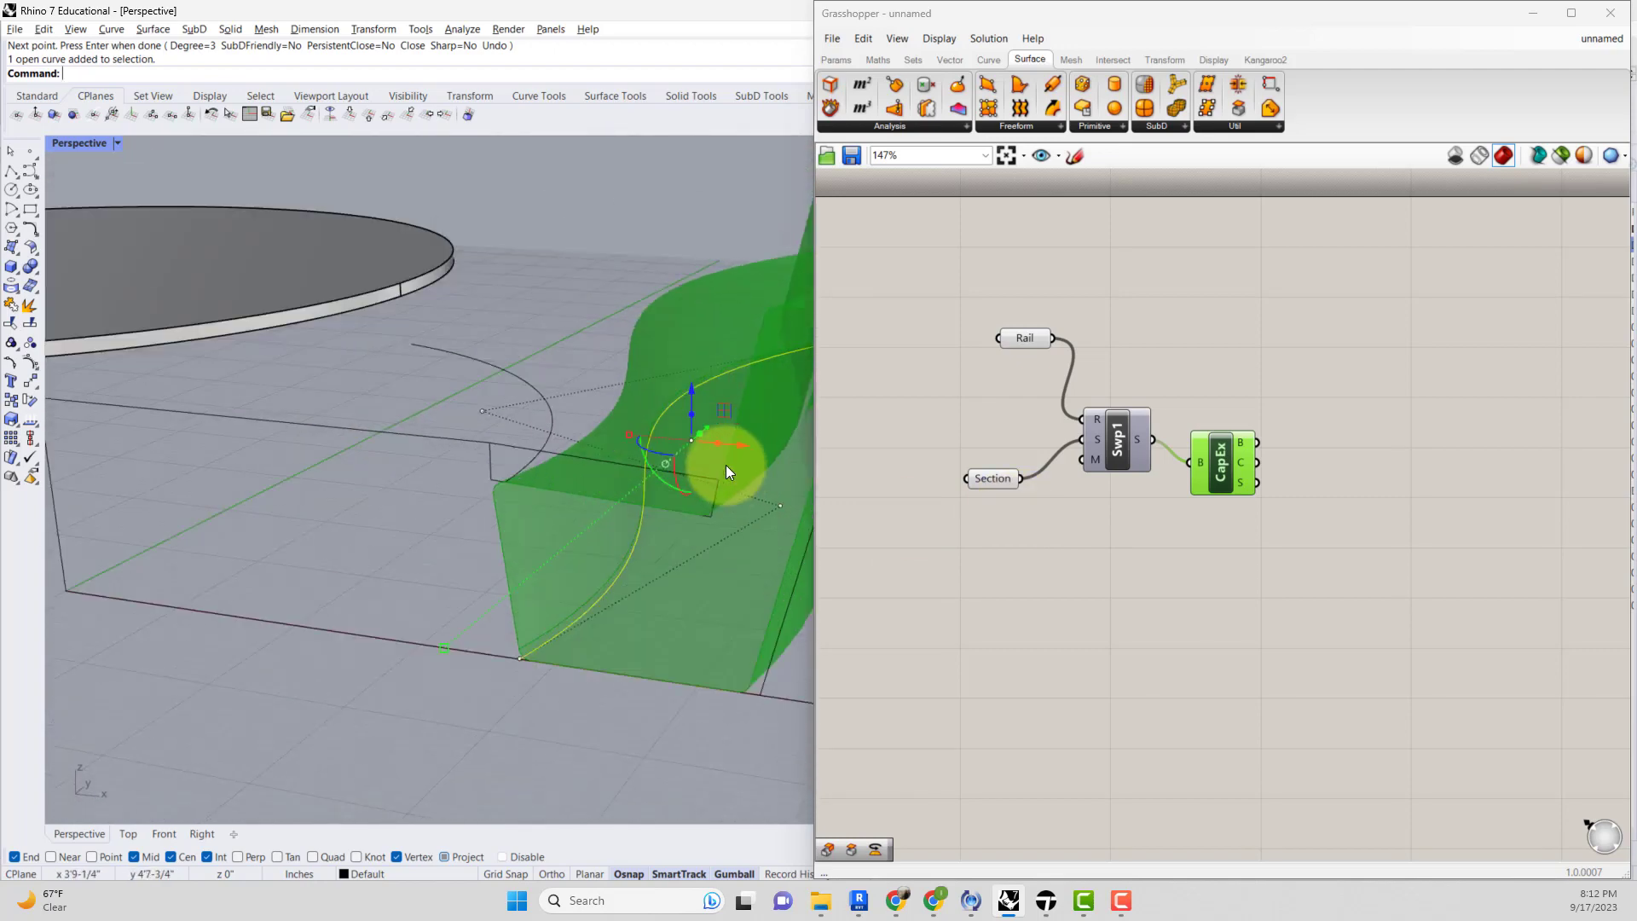
right_click_drag(719, 515, 716, 500)
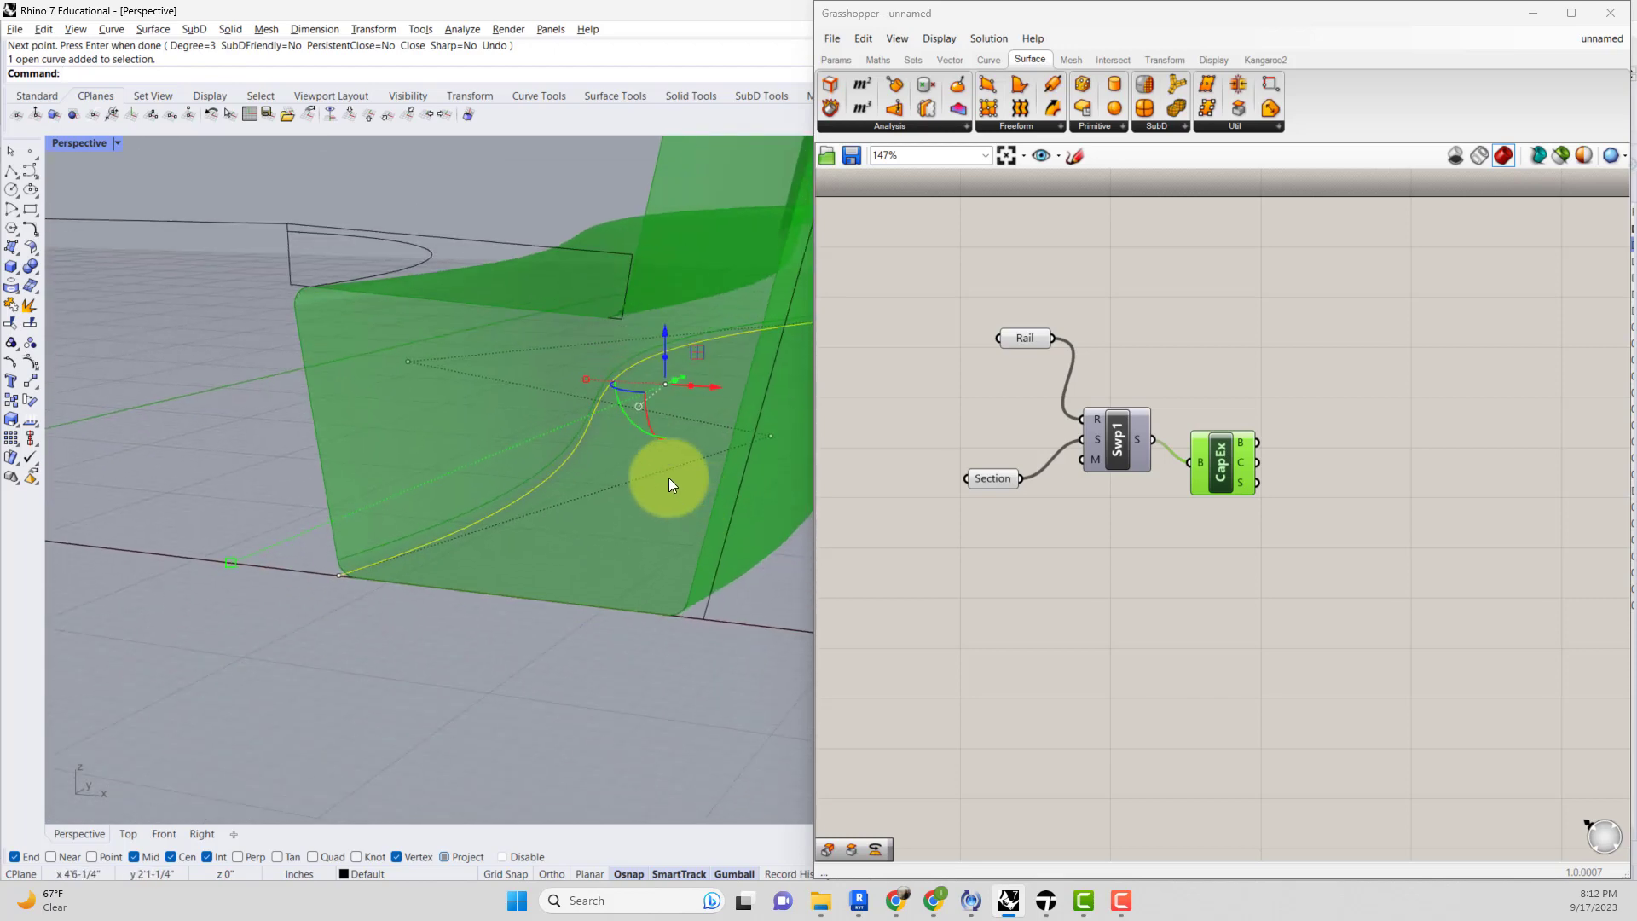
left_click(648, 213)
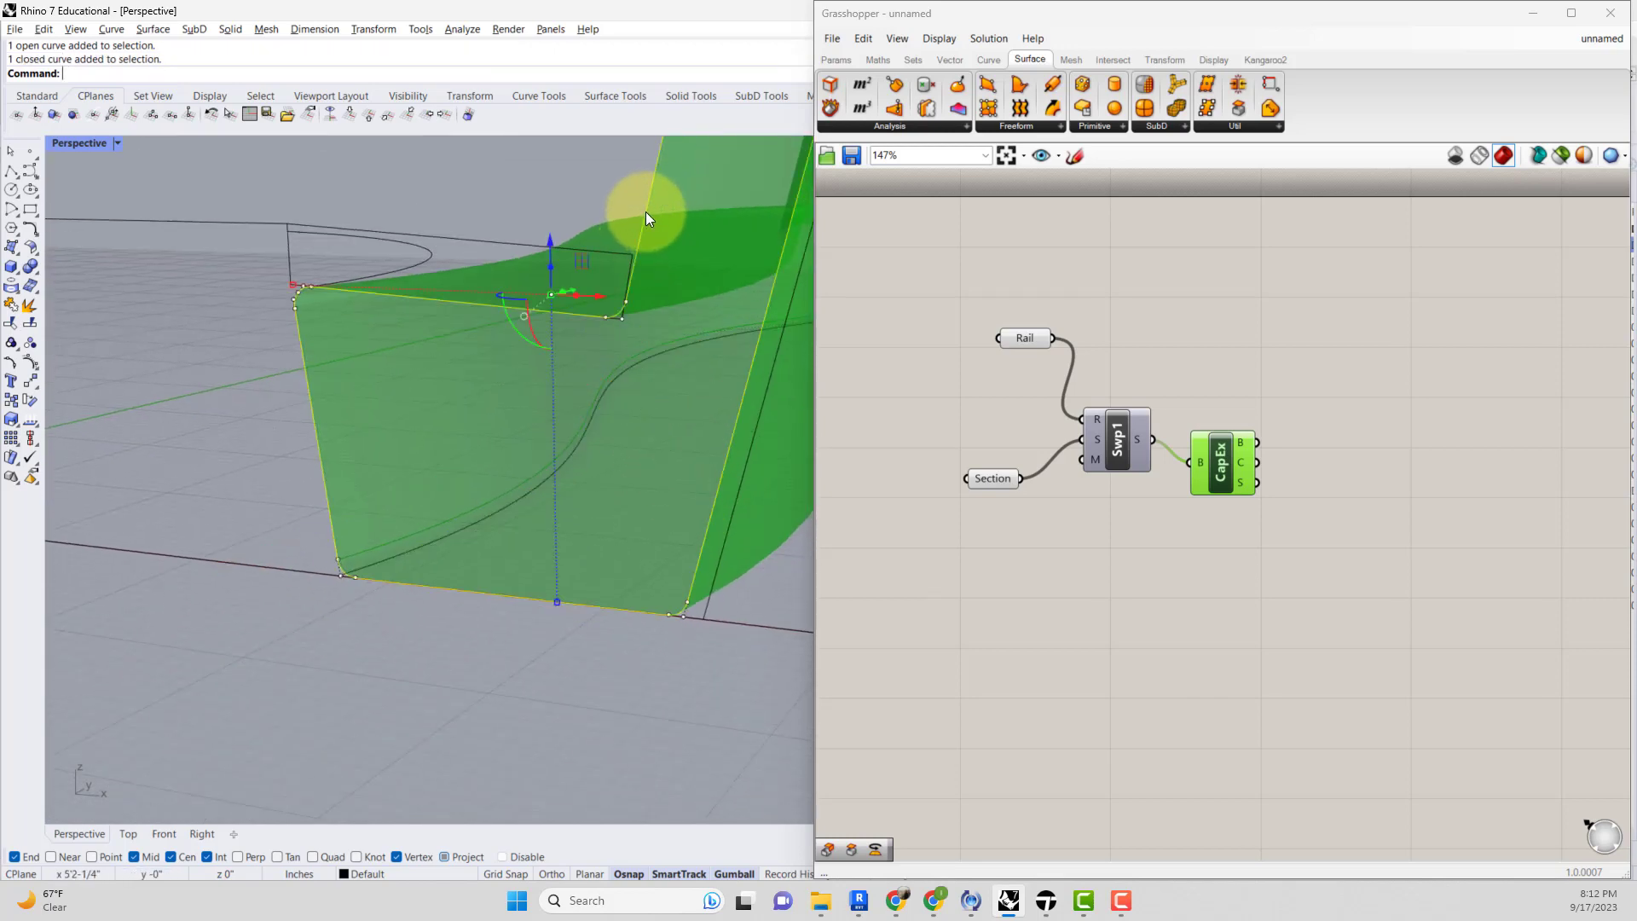
scroll(653, 237, "down", 7)
right_click_drag(658, 251, 670, 302)
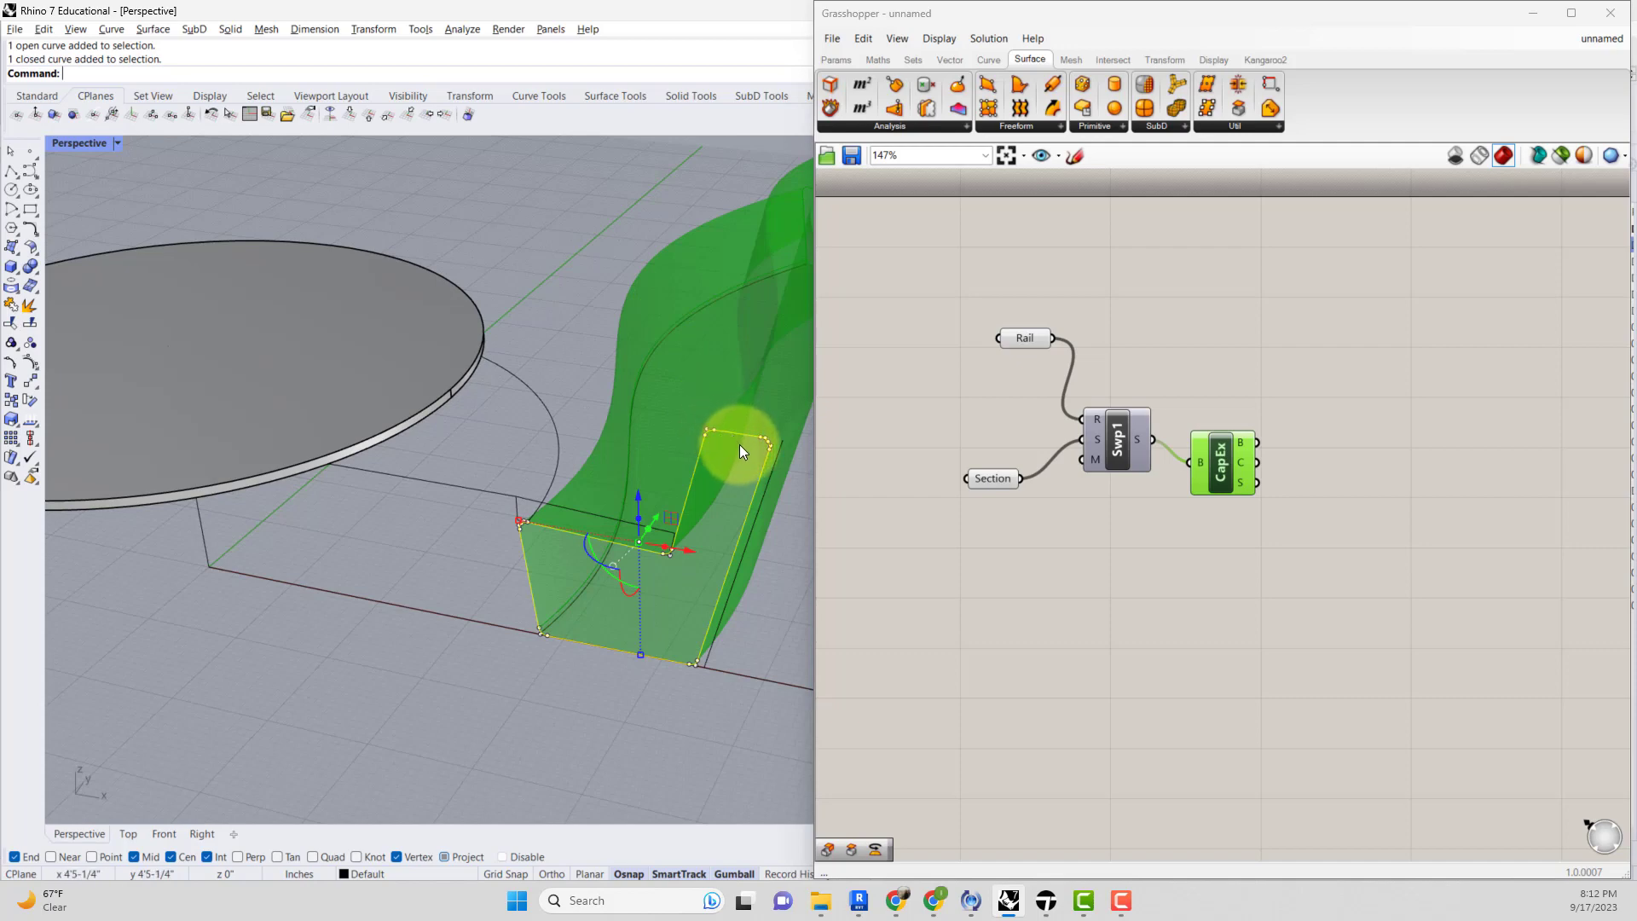
Cut the rail curve from the scene, then undo repeatedly back through the earlier delete and bake.
left_click(657, 344)
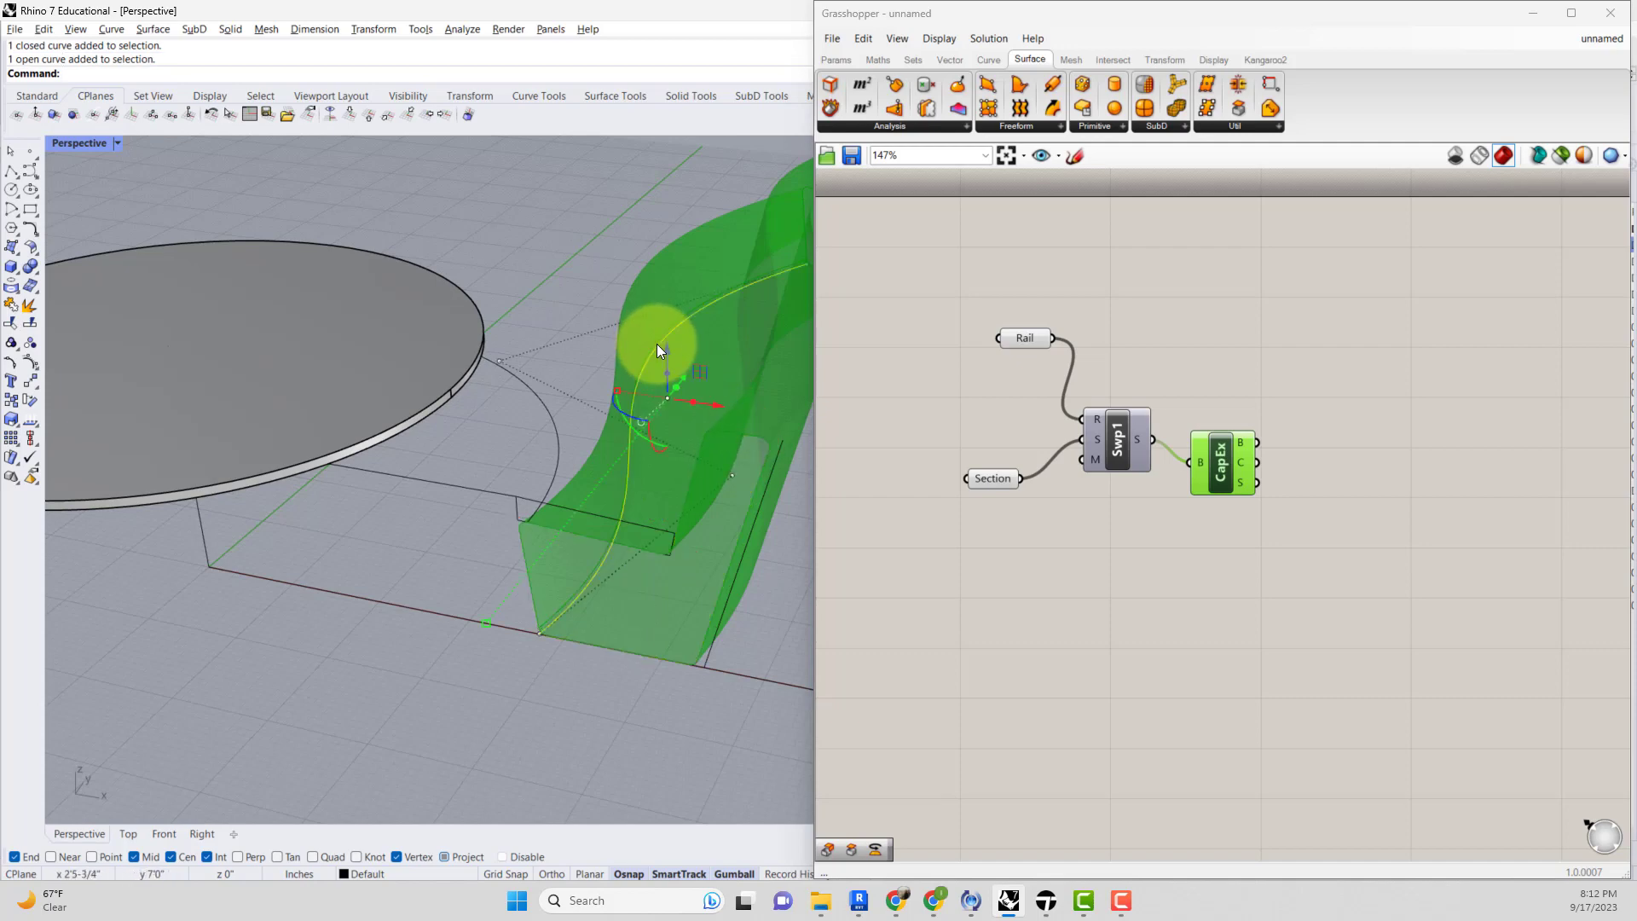
key("ctrl+x")
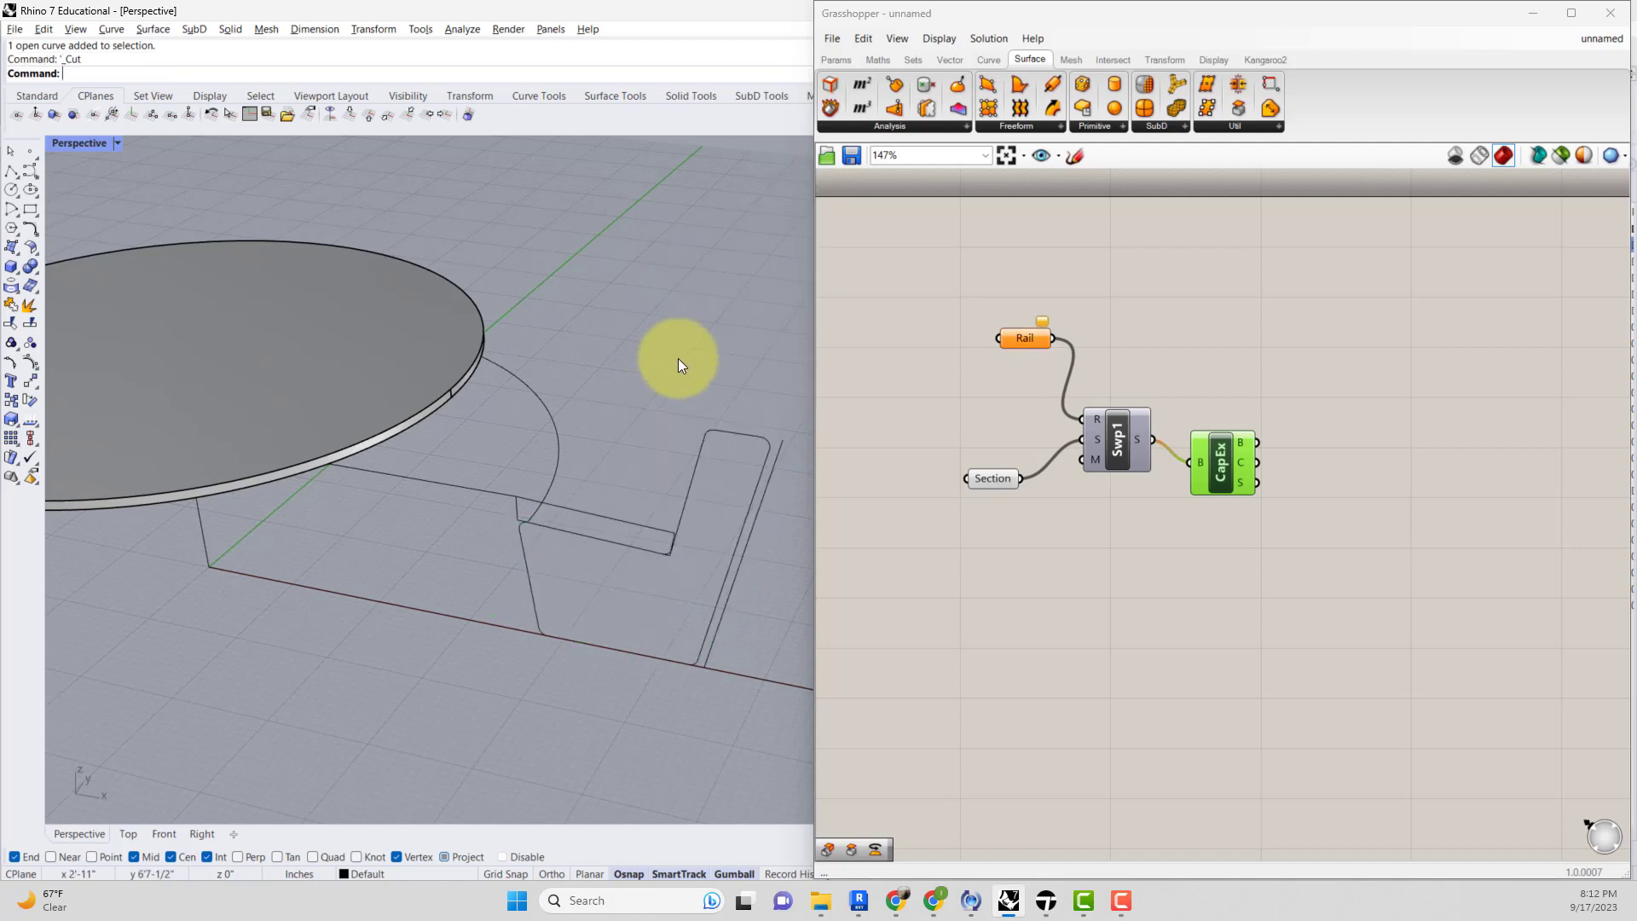
left_click(698, 479)
left_click(716, 480)
key("ctrl+z")
key("ctrl+z")
key("ctrl+z")
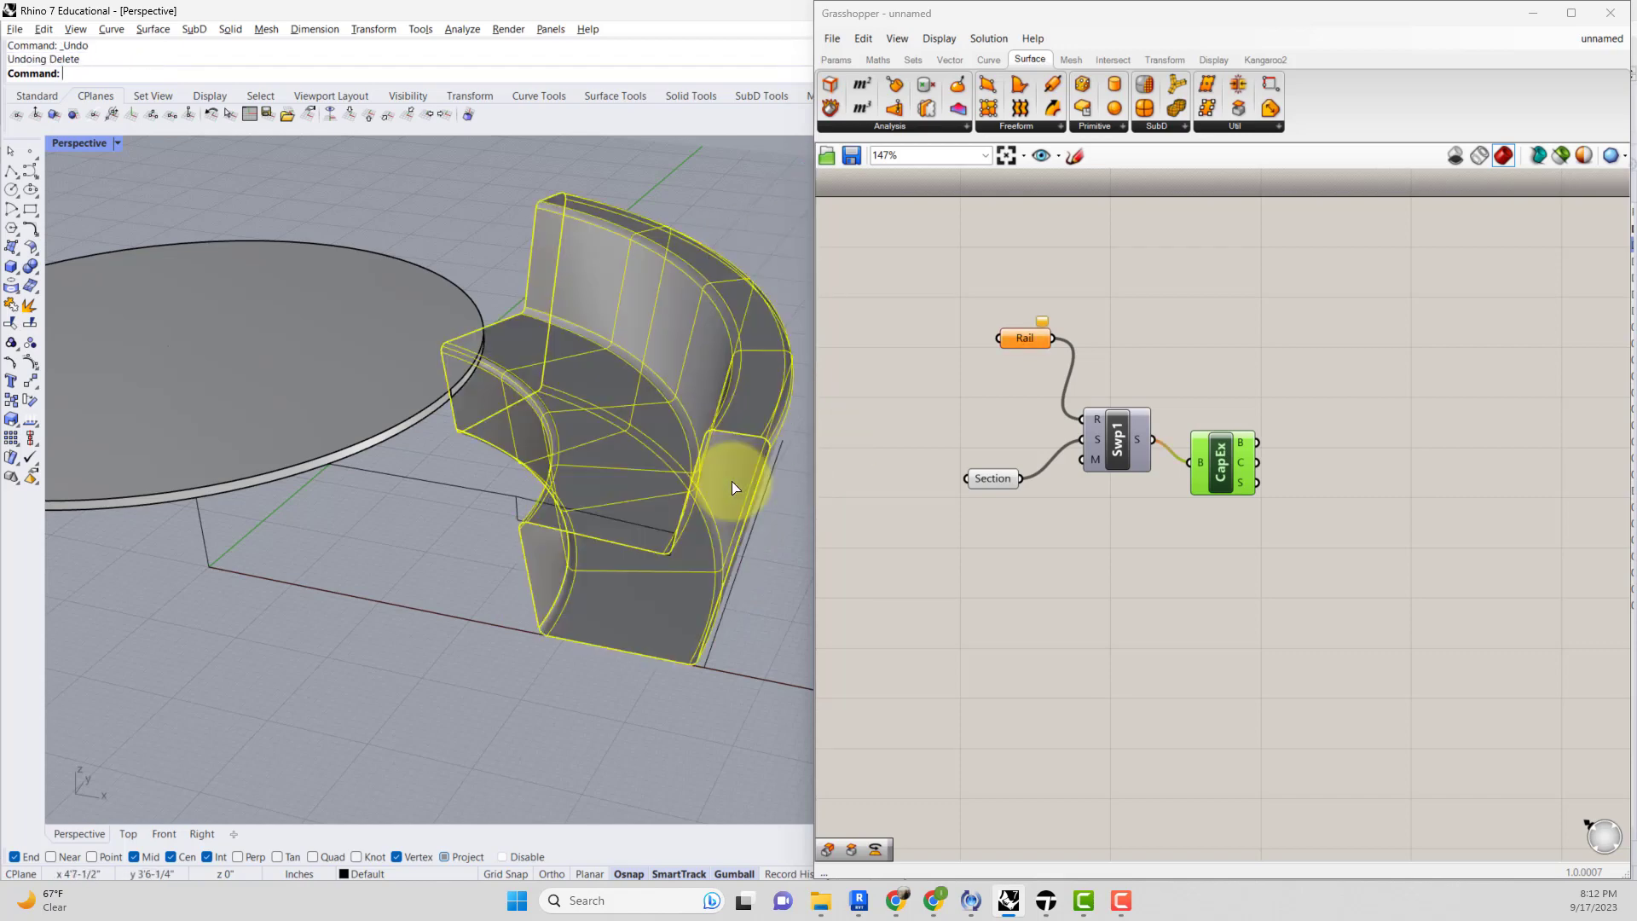
key("ctrl+z")
key("ctrl+z")
key("ctrl+z")
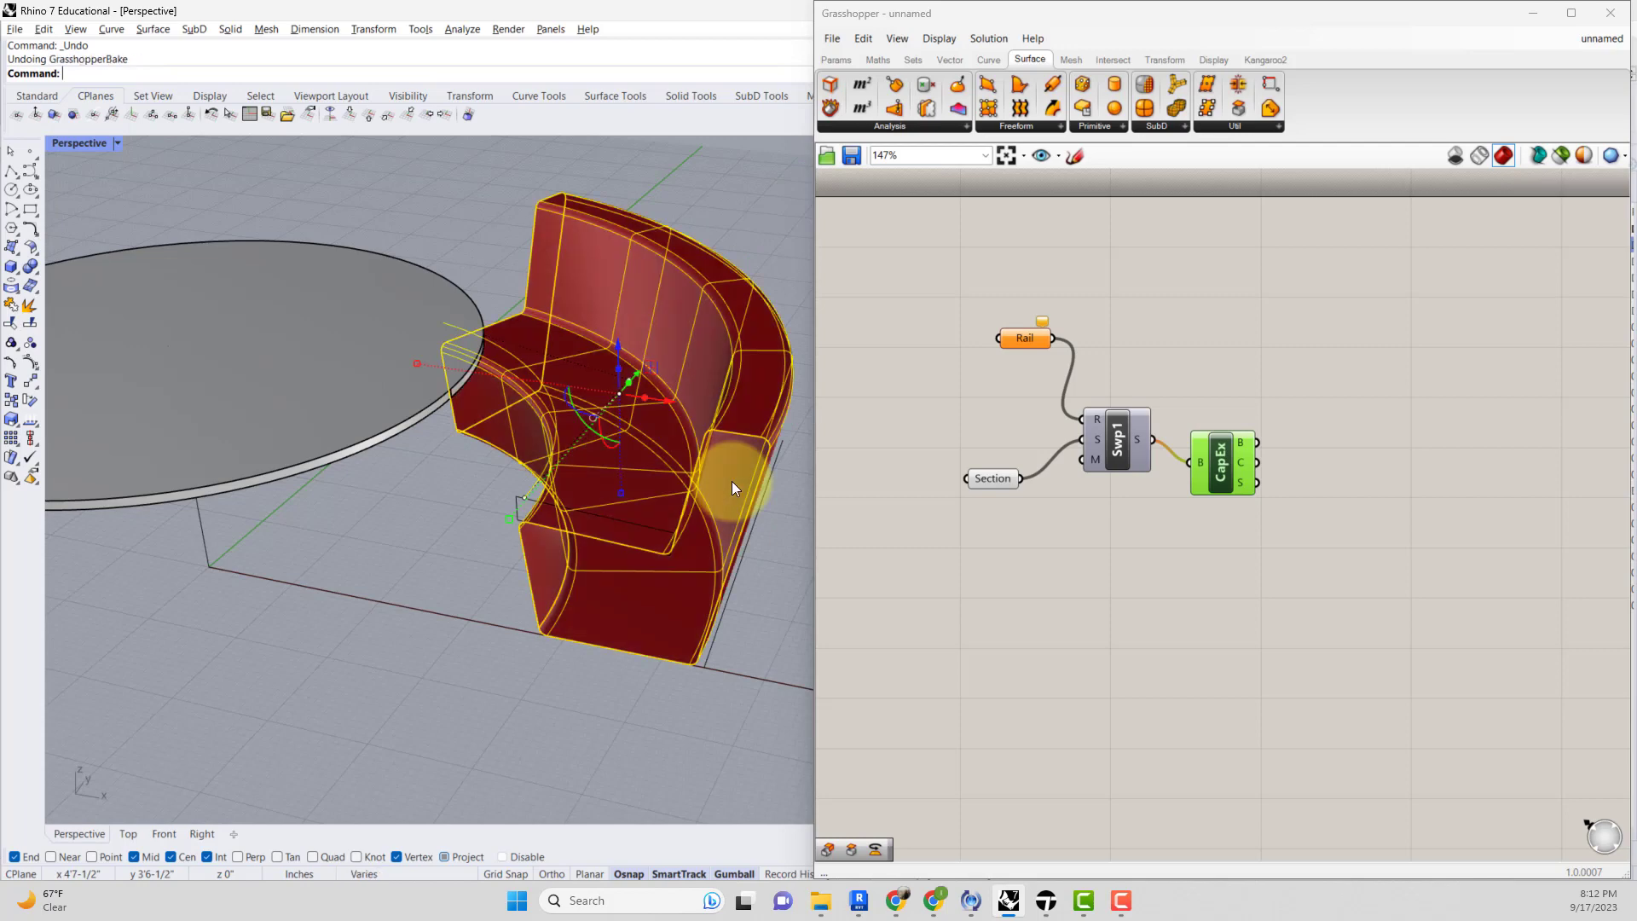
Paste the cut rail curve back into the scene.
left_click(719, 384)
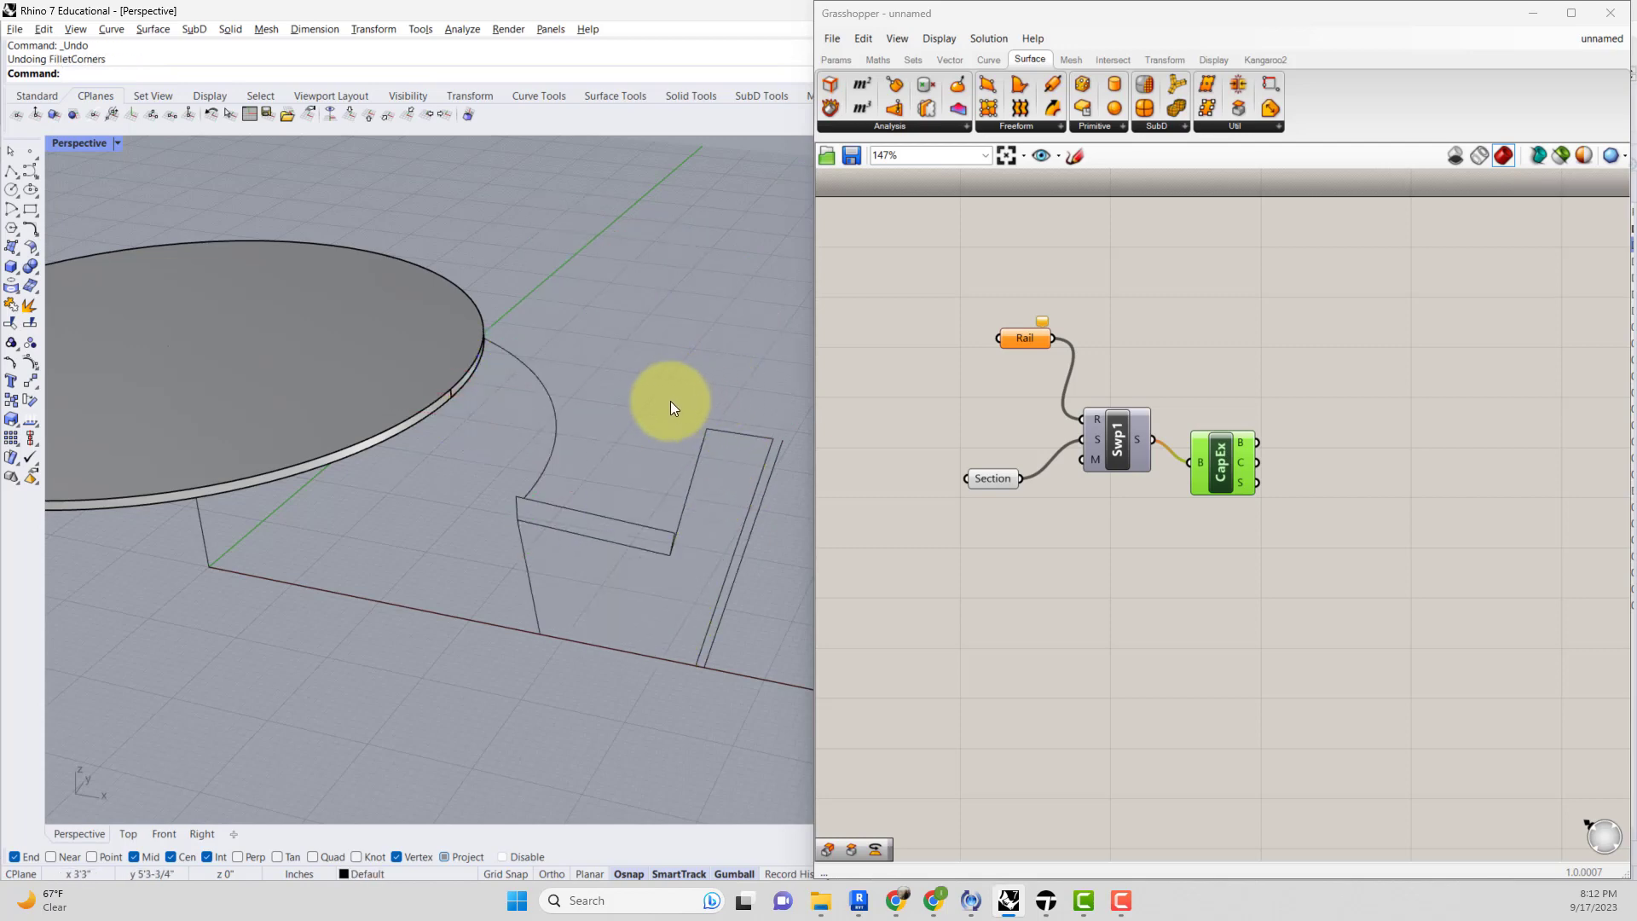
key("ctrl+v")
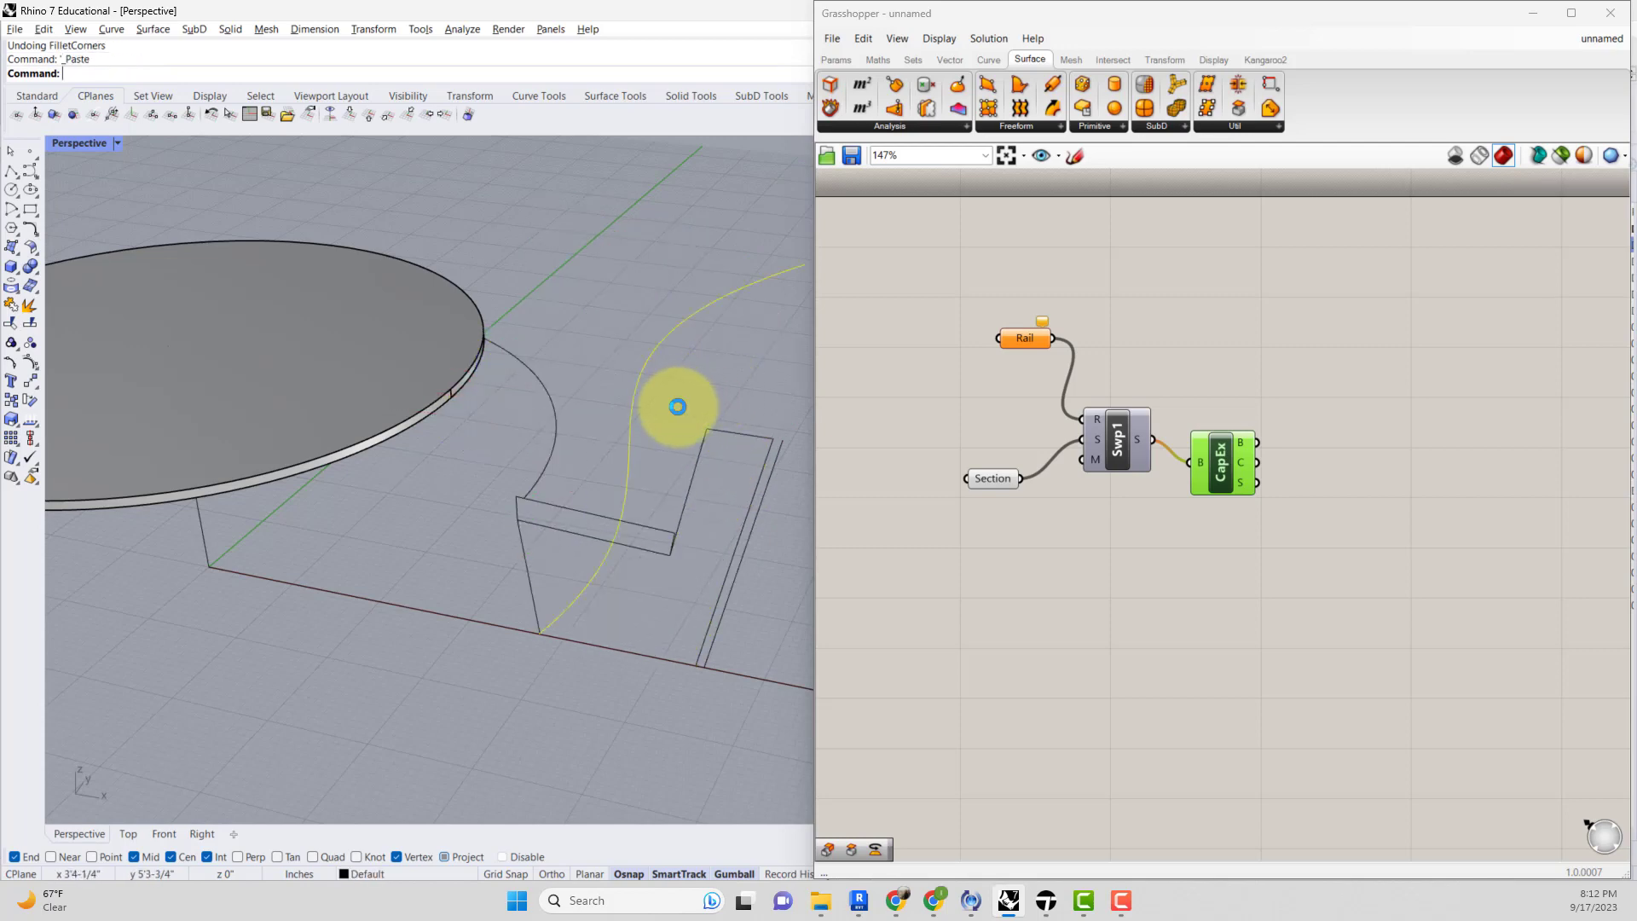
left_click(955, 525)
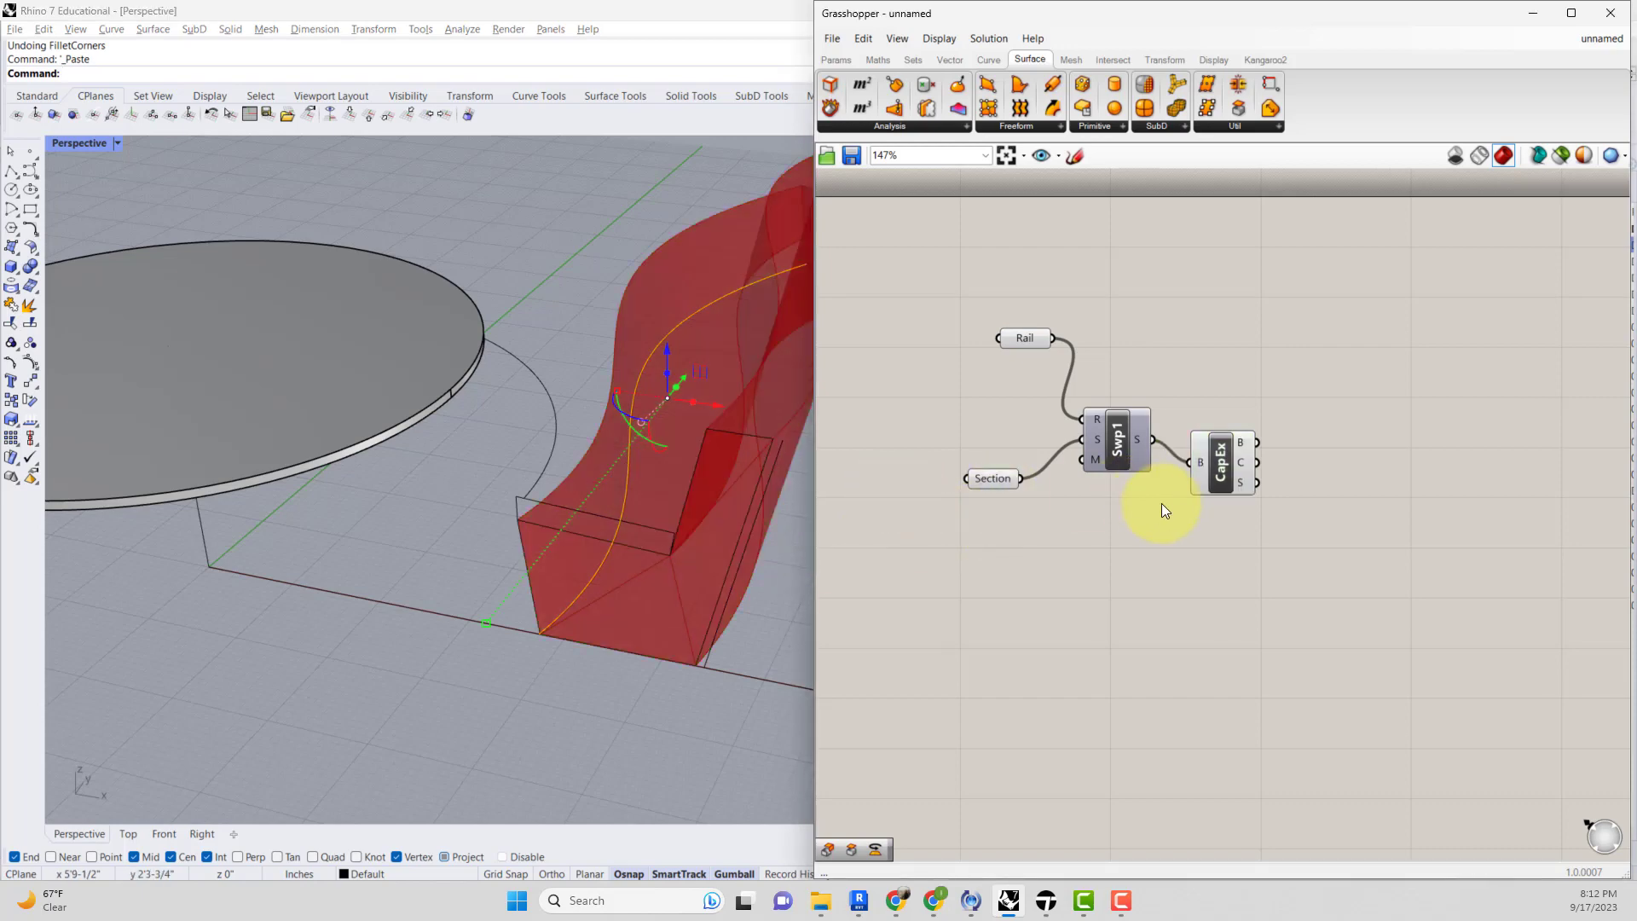
Bake the Cap Holes output solid onto Layer 01.
right_click_drag(662, 574, 617, 566)
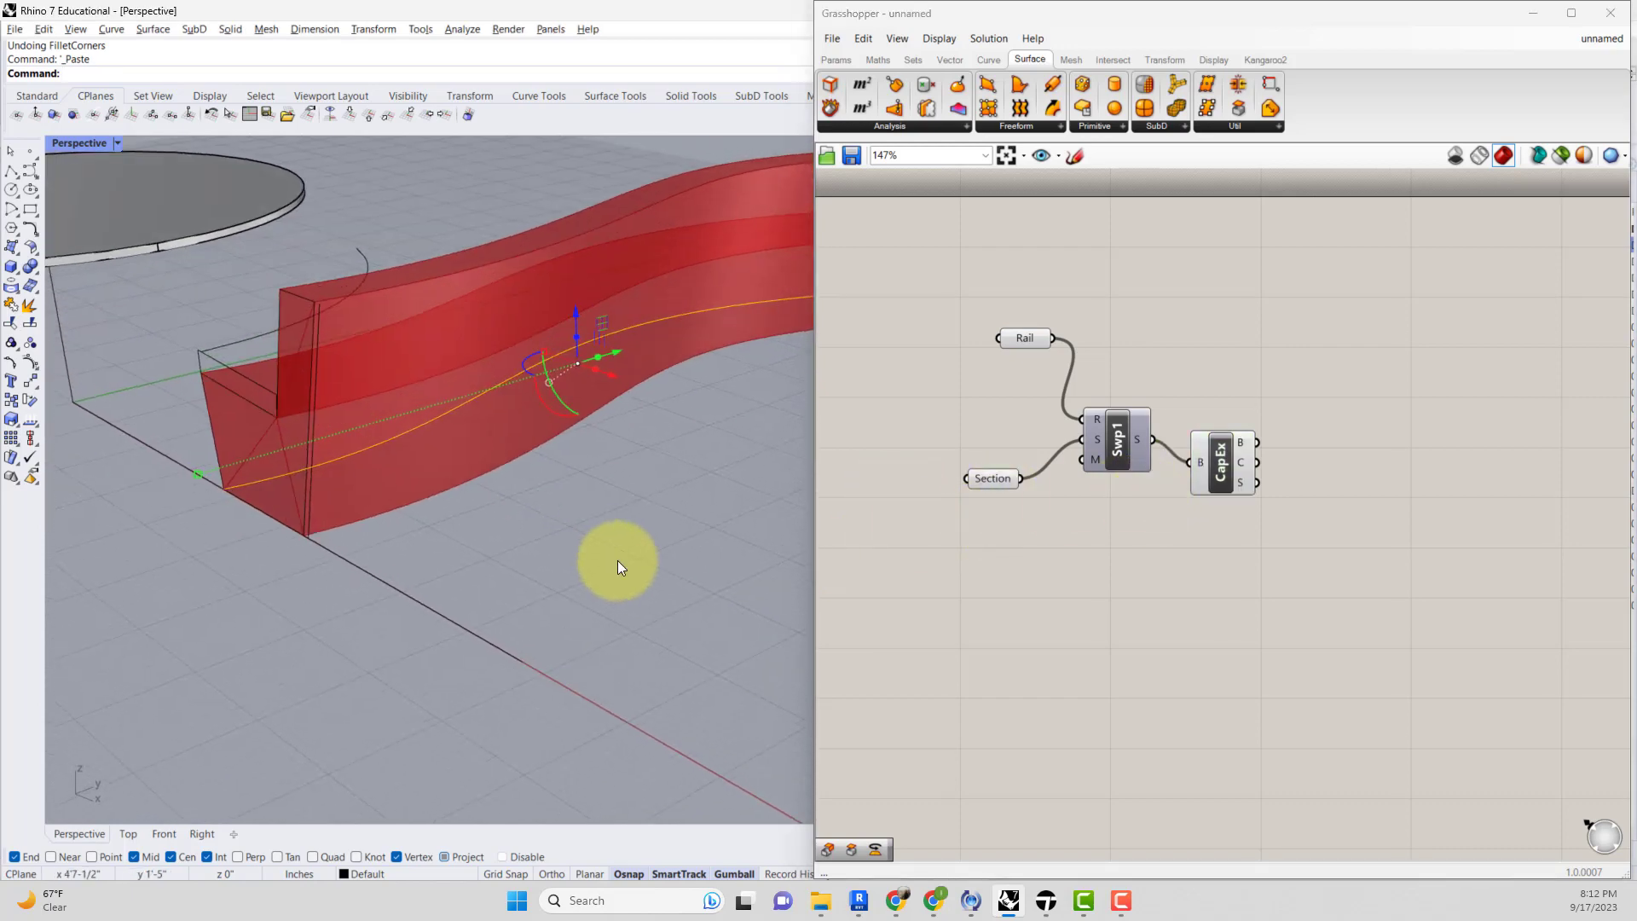
left_click(1204, 478)
right_click(1218, 470)
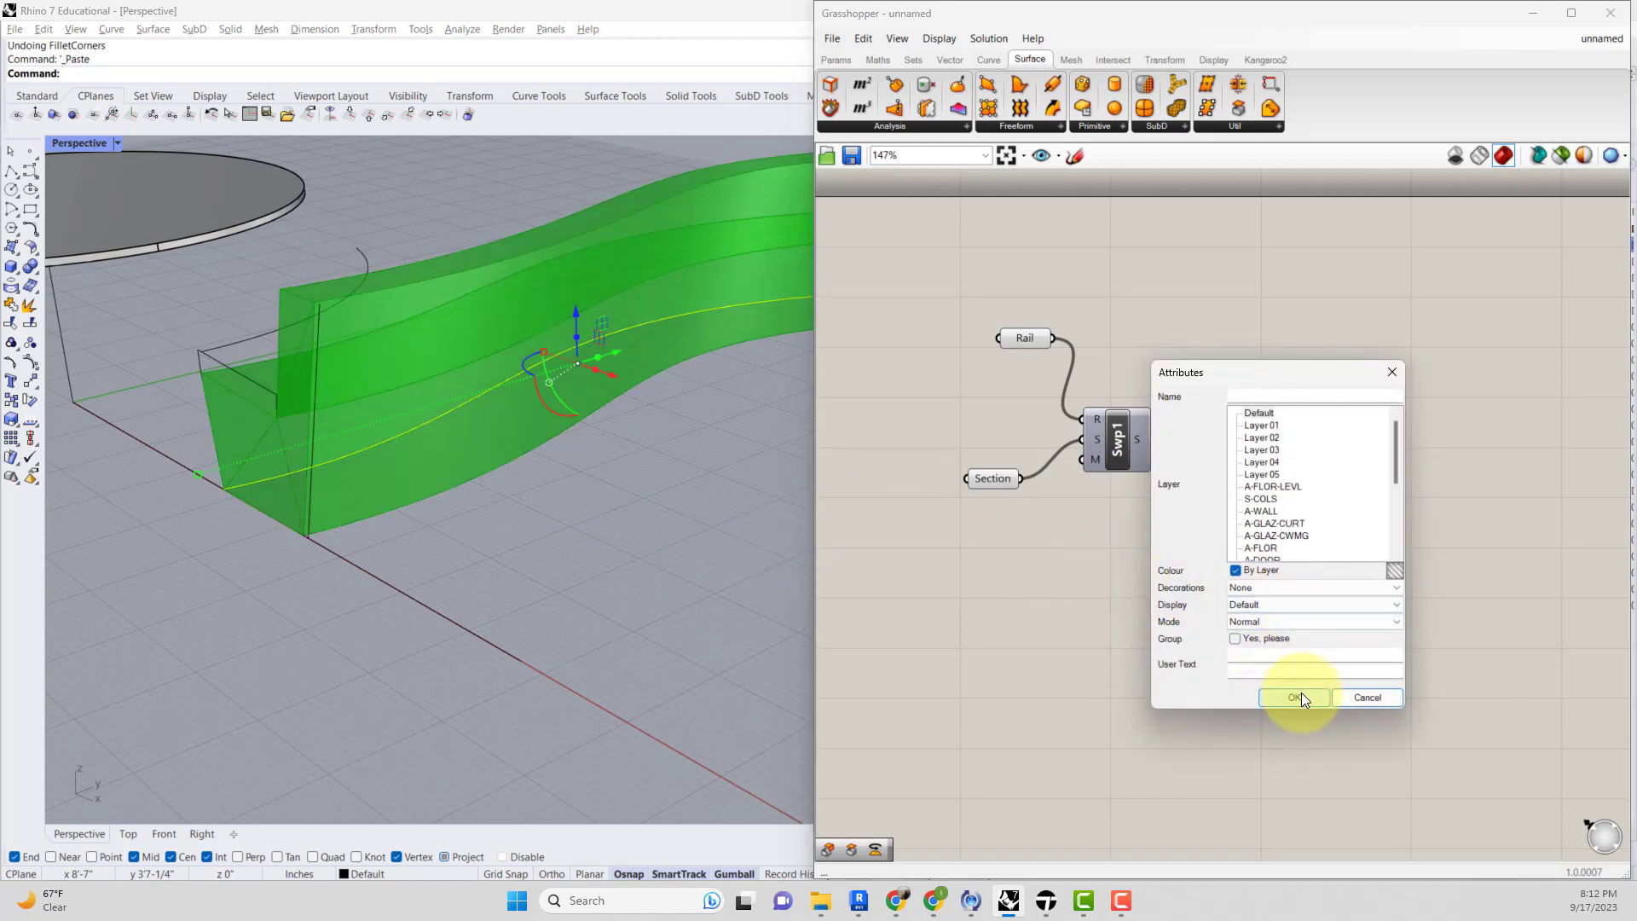
left_click(1262, 413)
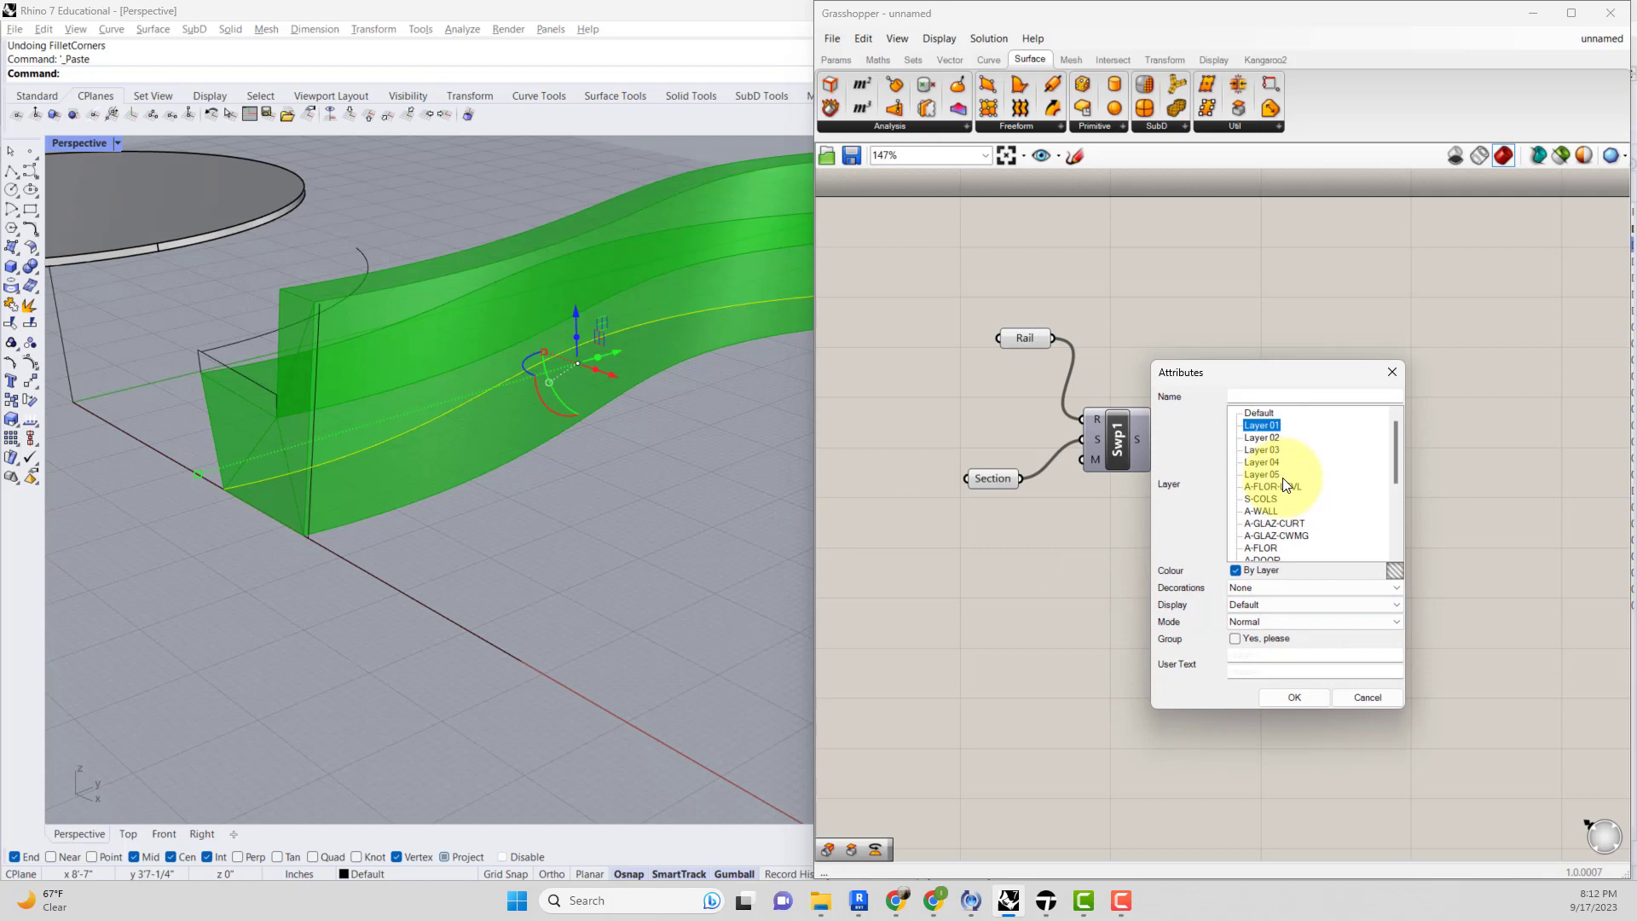
left_click(1294, 697)
Orbit around the baked solid and select it to inspect its shape.
right_click_drag(525, 495, 488, 498)
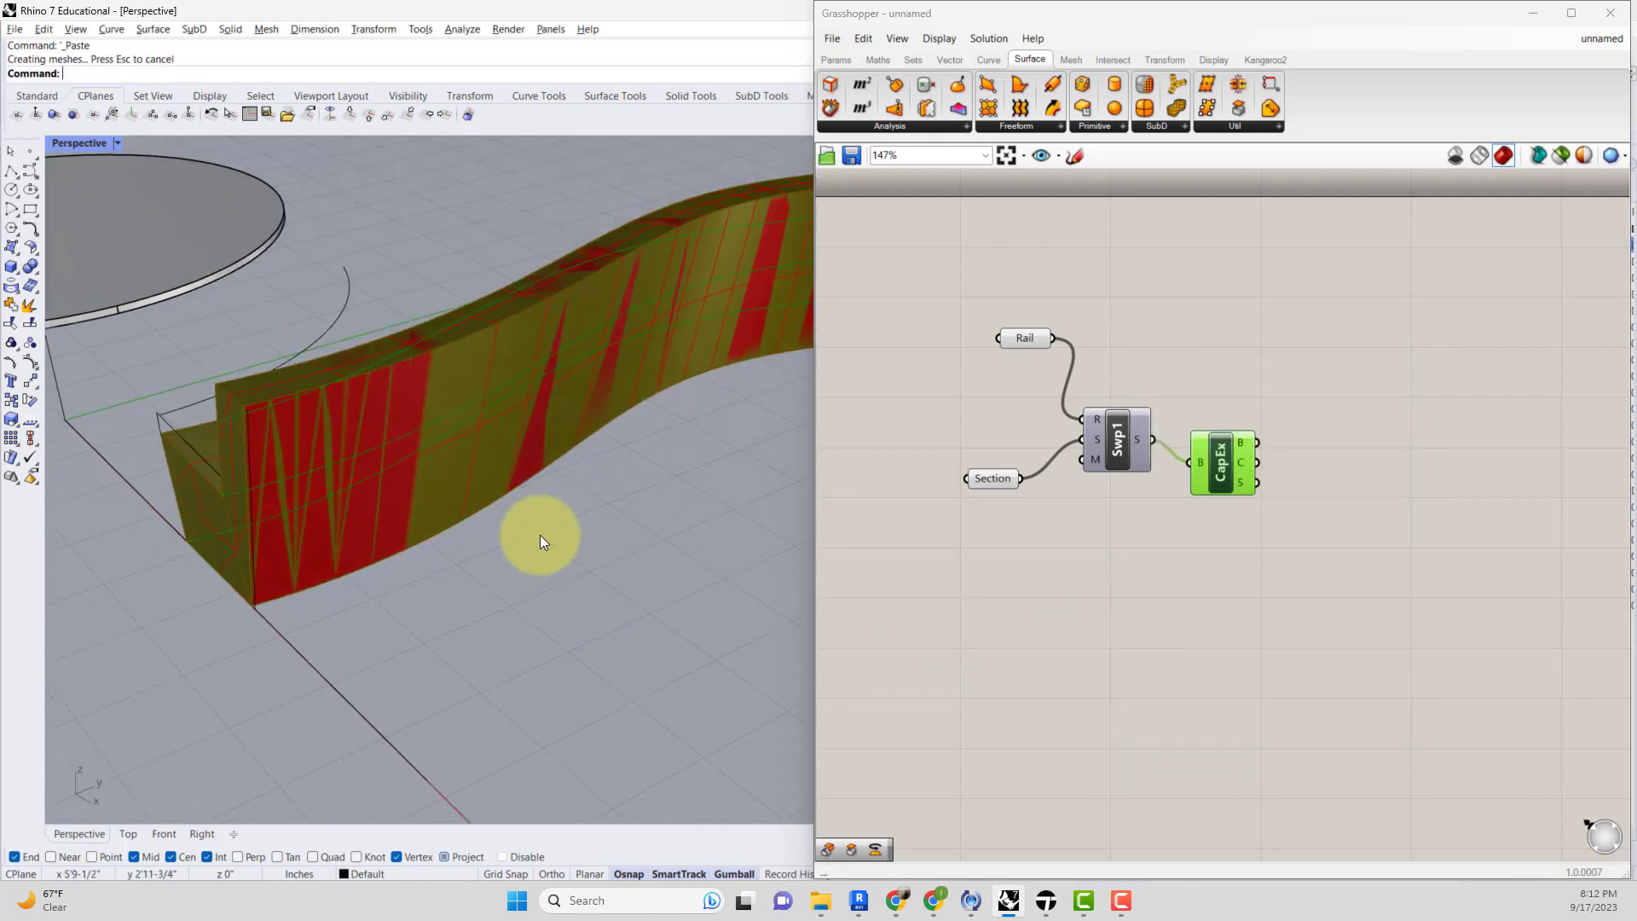
right_click_drag(408, 549, 457, 446)
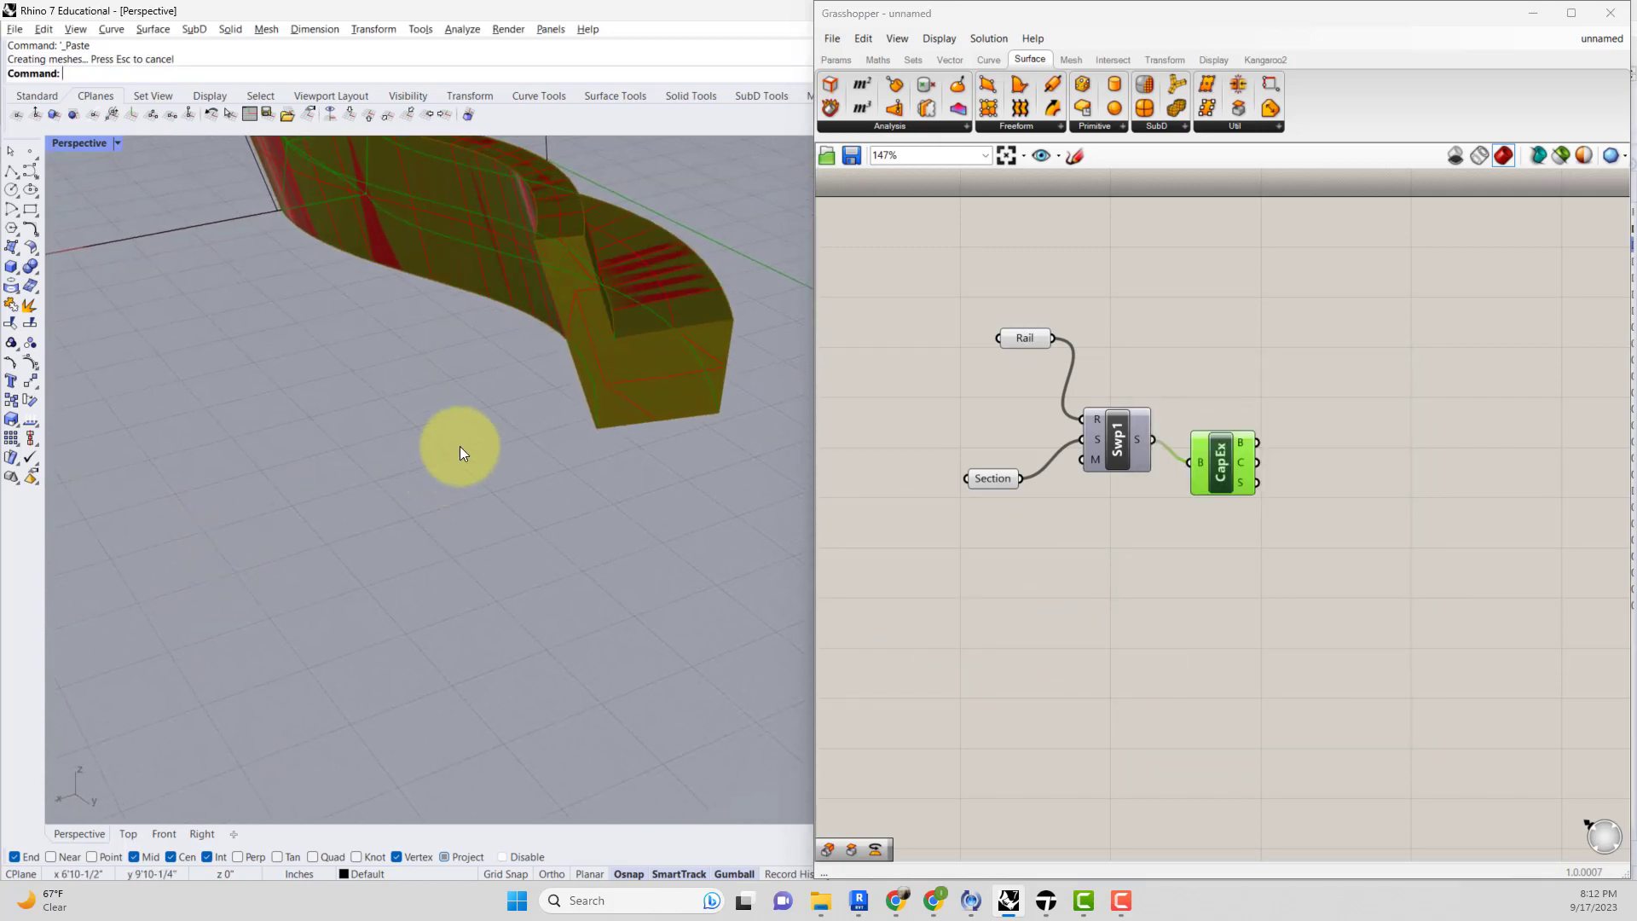
right_click_drag(593, 391, 529, 413)
left_click(484, 307)
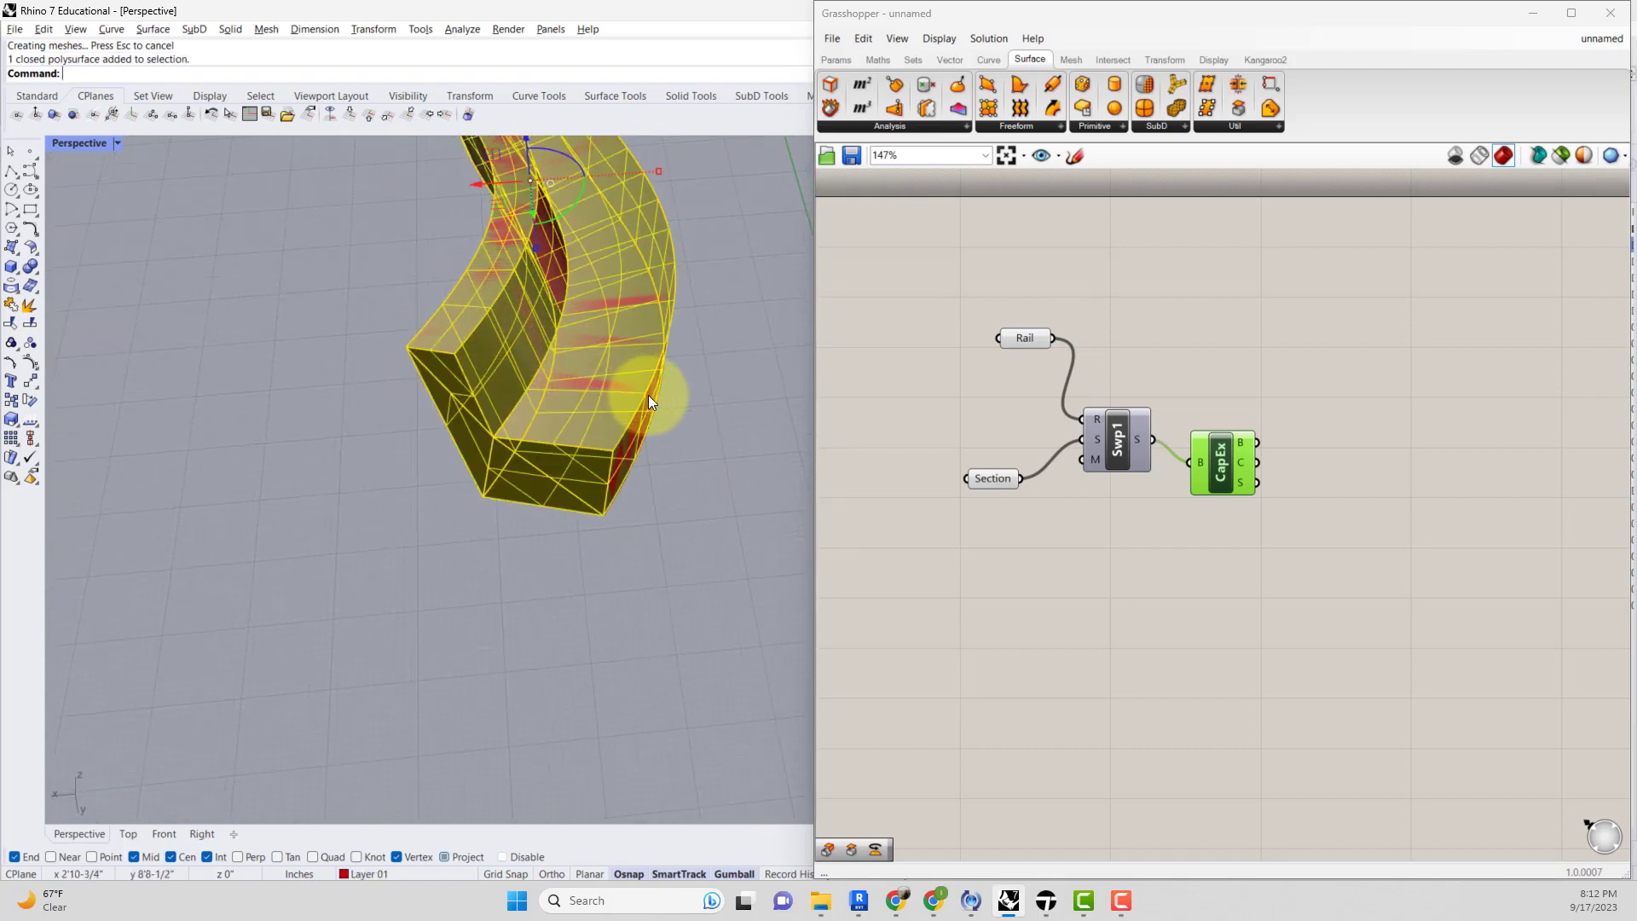
Highlight the Rail parameter's curve, then orbit and zoom to compare it with the baked polysurface.
left_click(1024, 339)
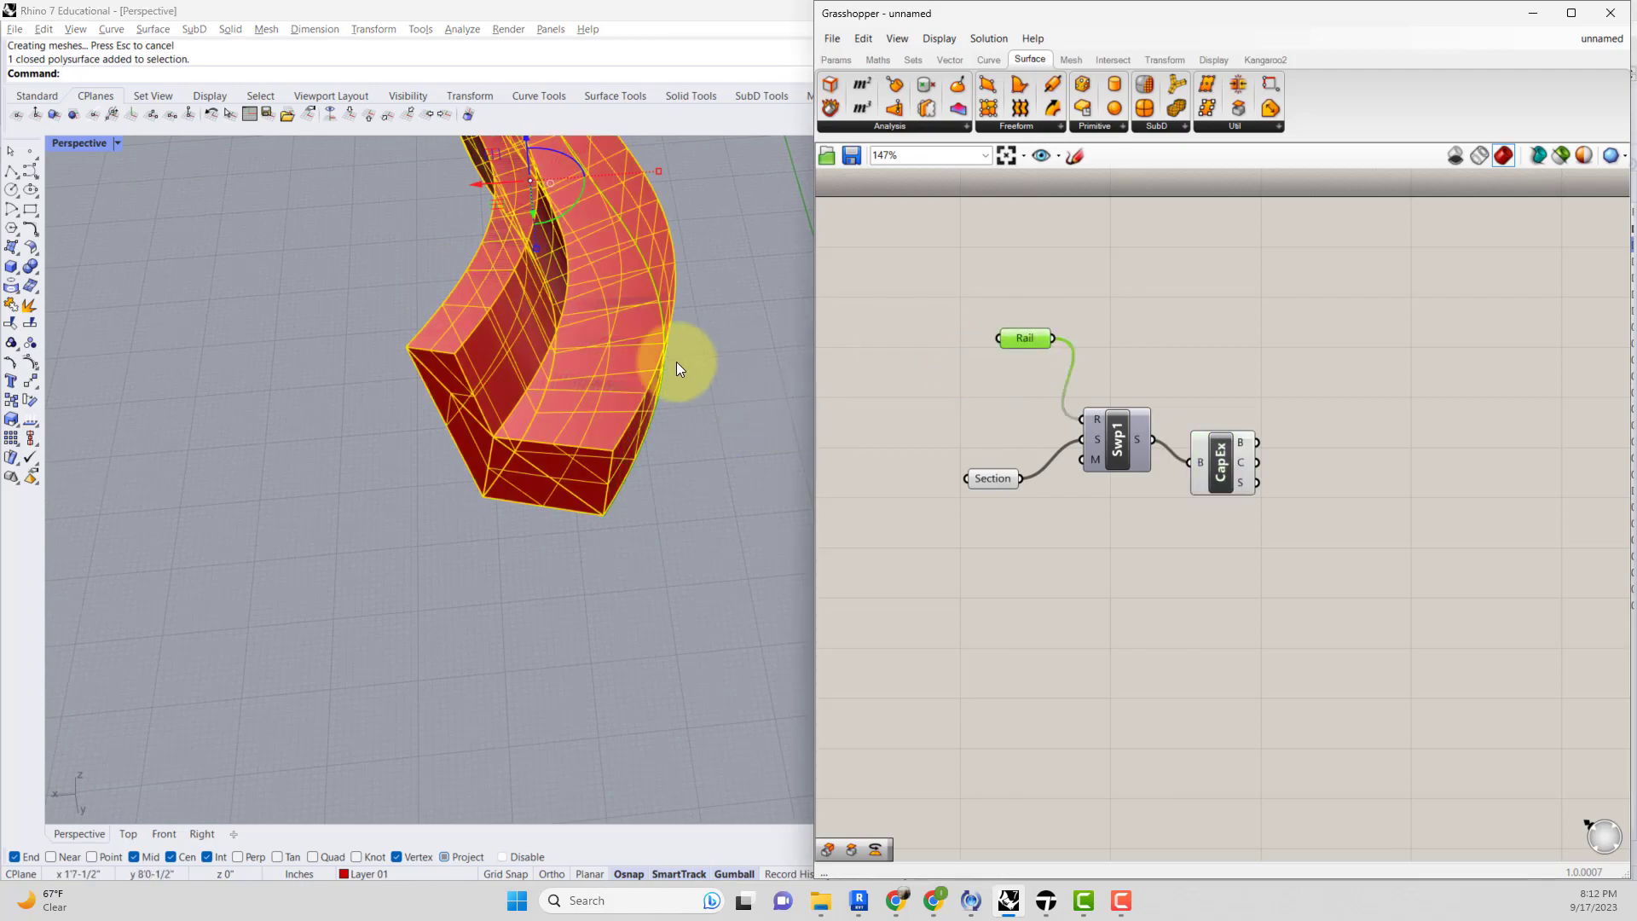
right_click_drag(680, 358, 387, 348)
scroll(391, 351, "down", 10)
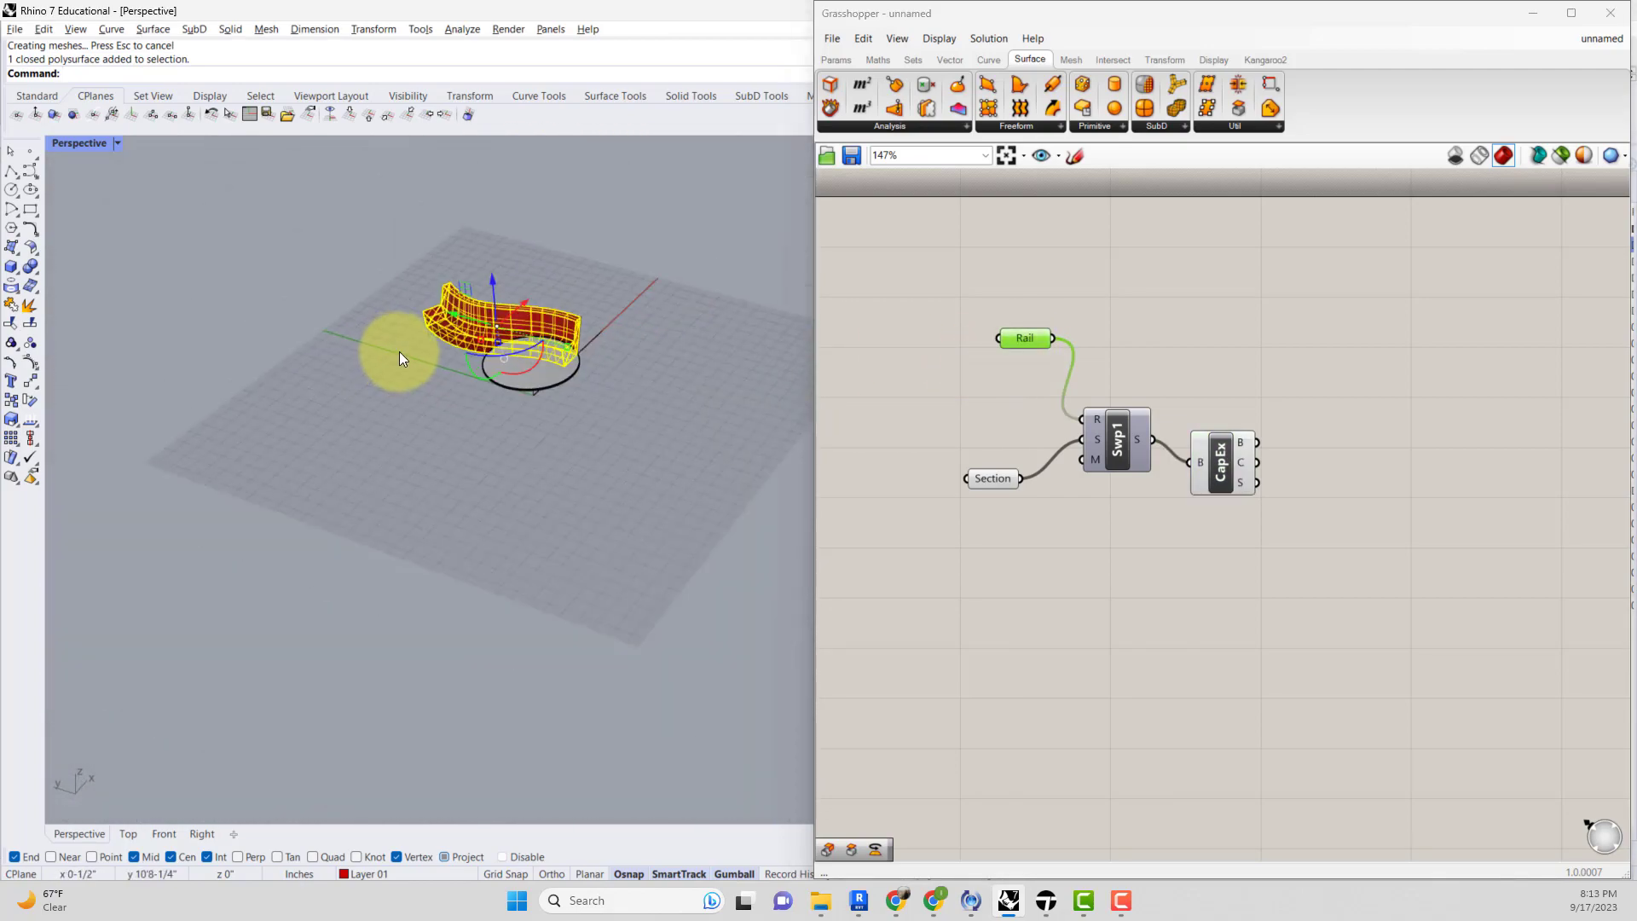
scroll(509, 322, "up", 7)
scroll(573, 316, "up", 3)
right_click_drag(573, 315, 621, 398)
left_click(620, 397)
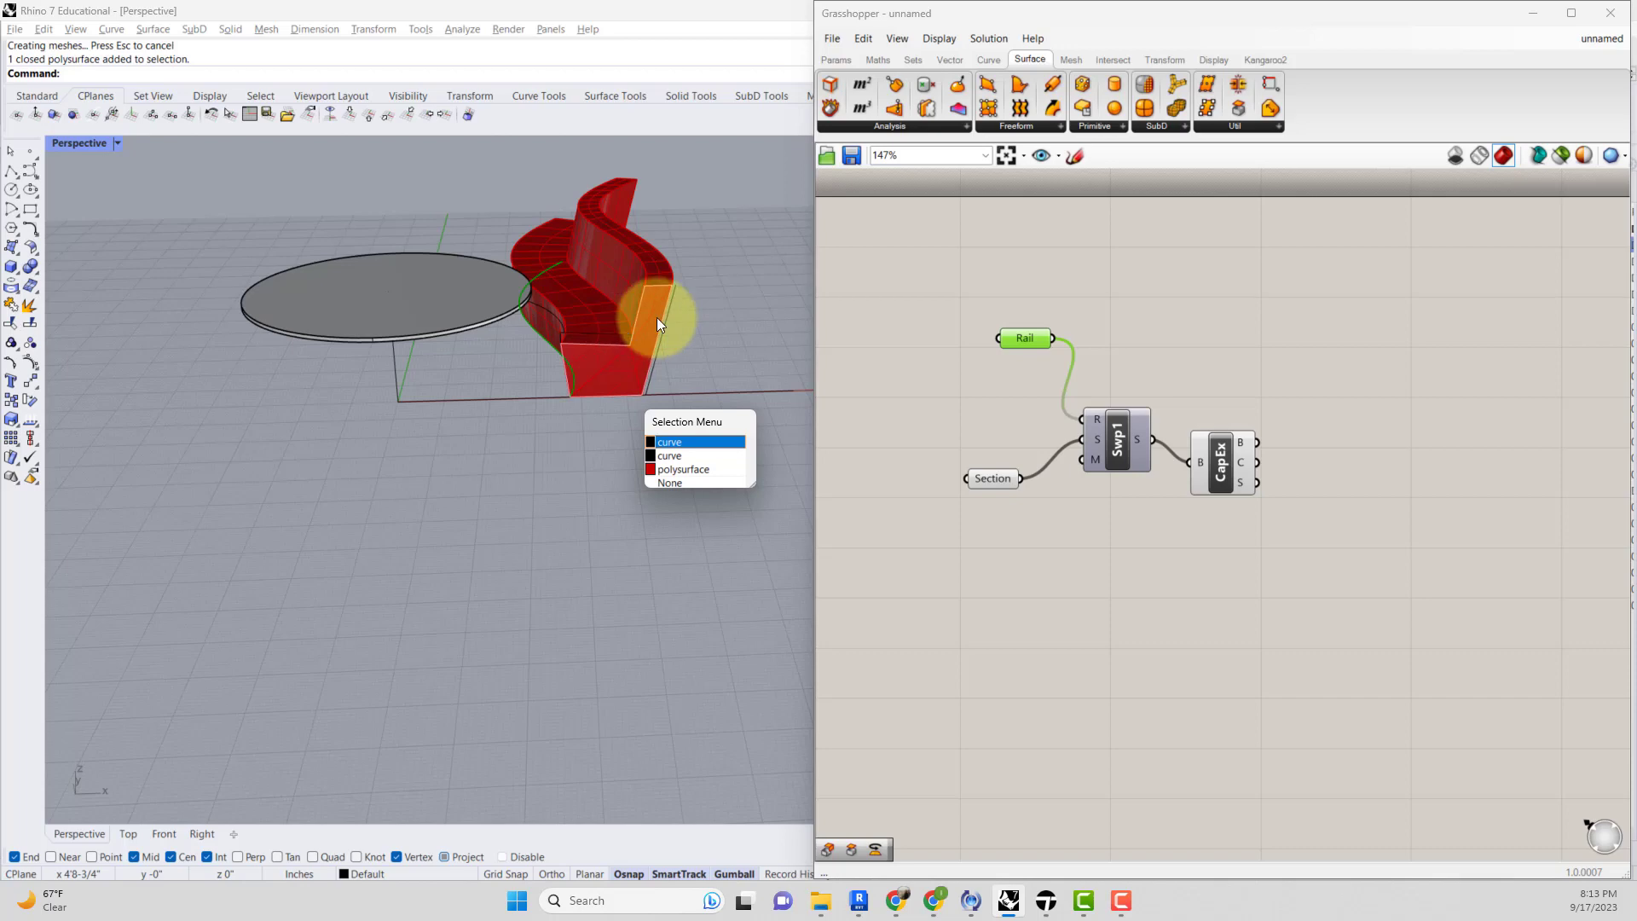
left_click(595, 311)
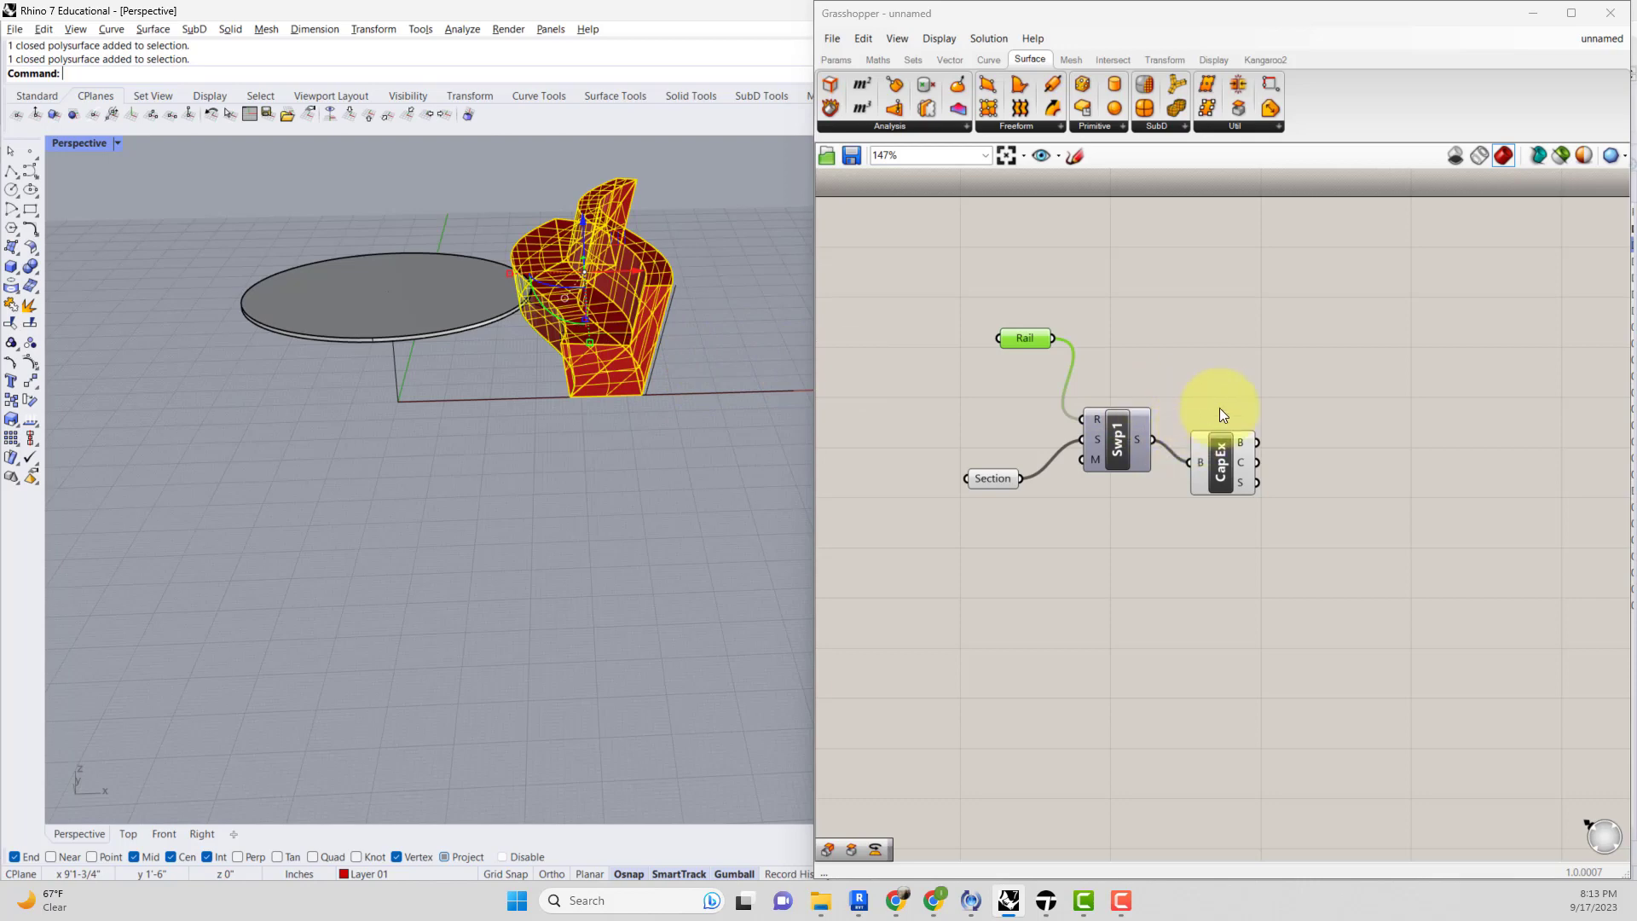
left_click(1160, 572)
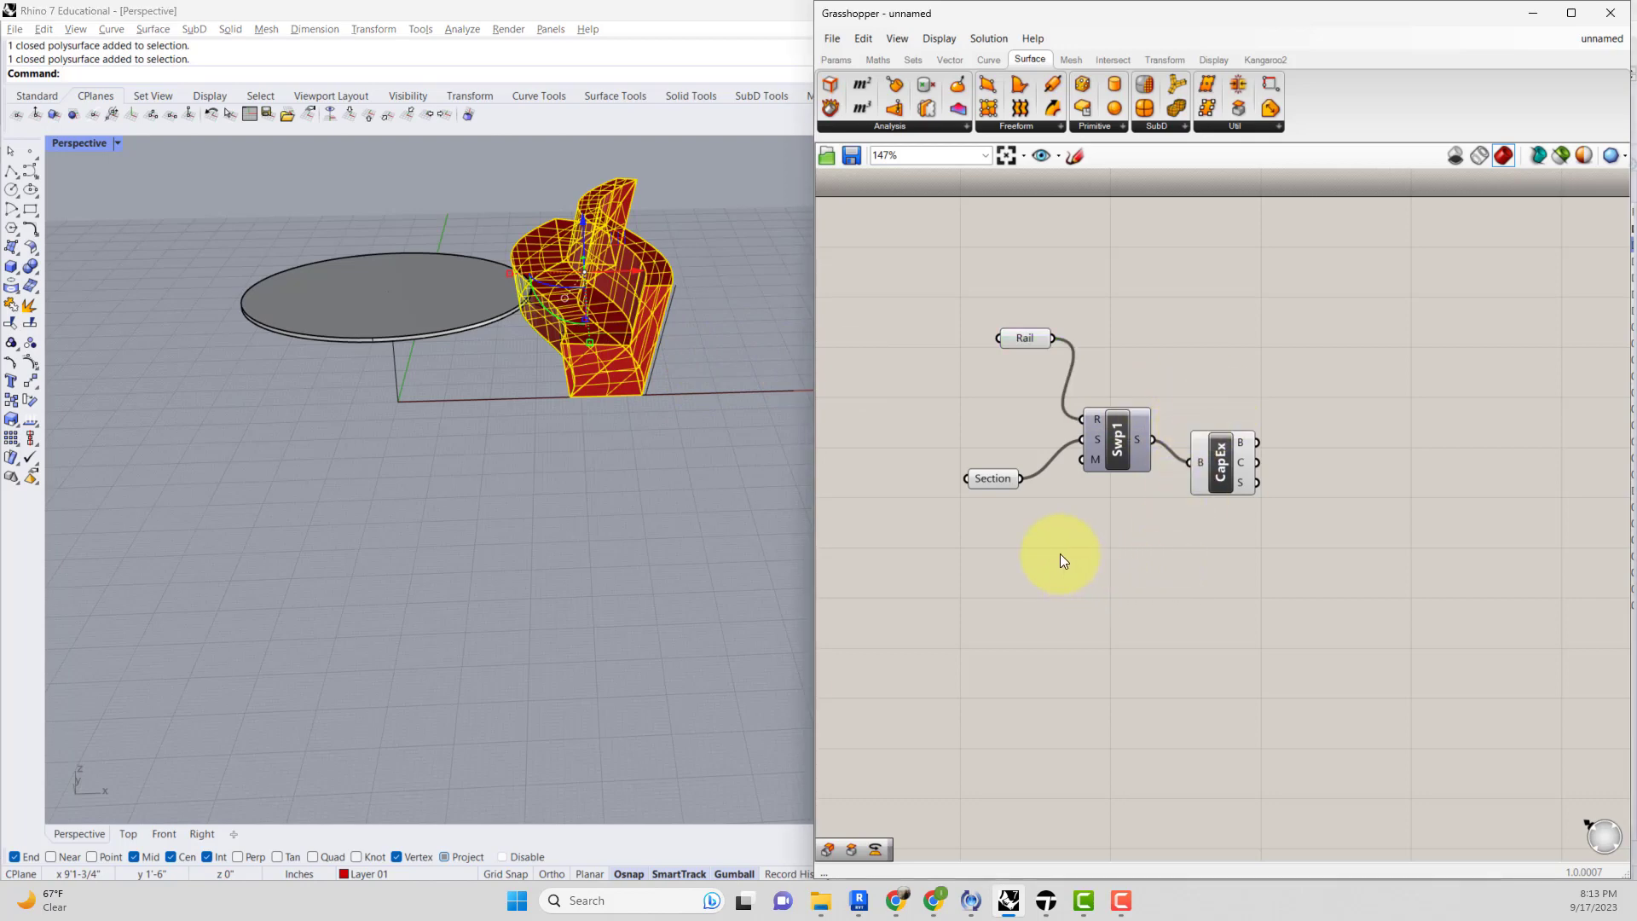